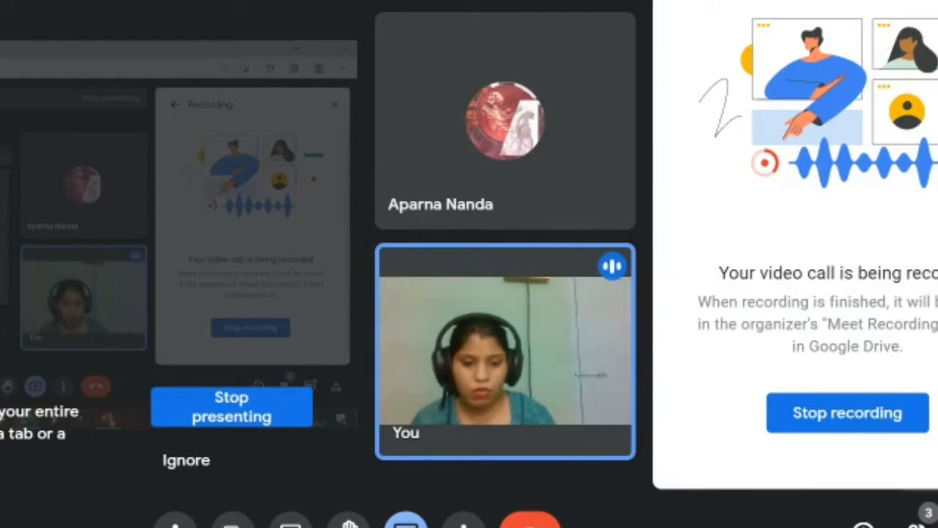
Switch to the Lecture 7 Repeated-measures presentation in PowerPoint and advance to the slide on calculating one-way repeated measure ANOVA in SPSS.
mouse_move(558, 524)
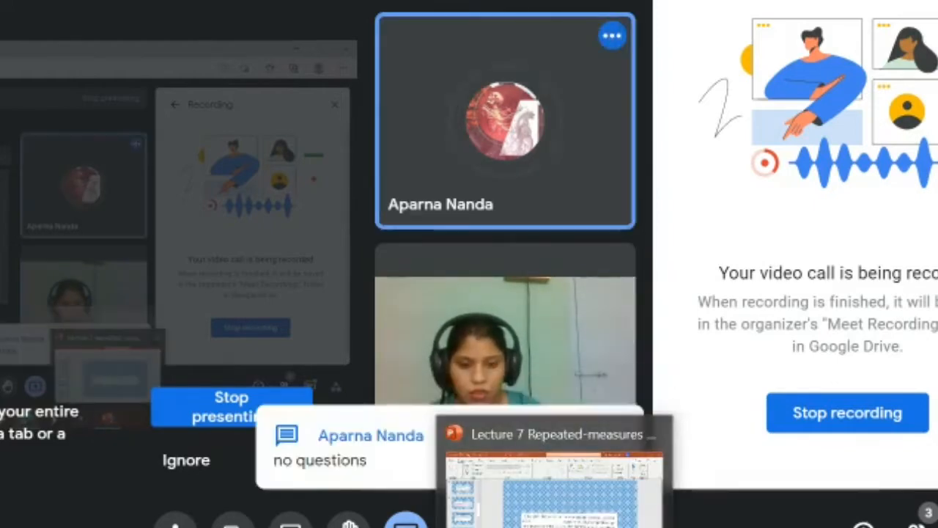
left_click(554, 488)
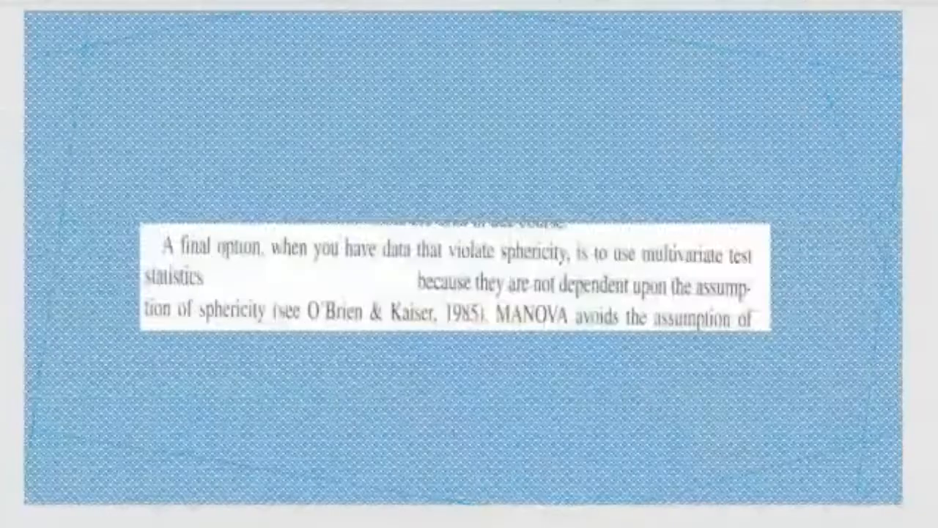
key("Right")
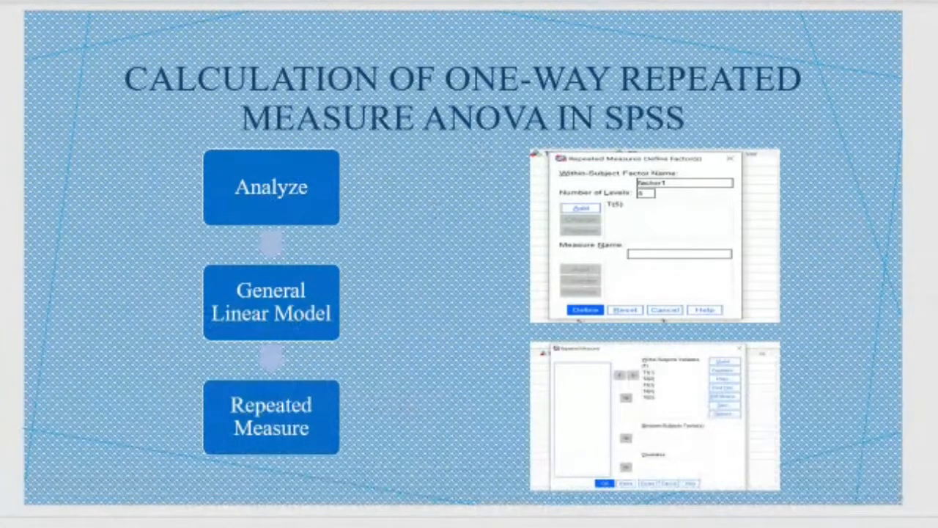
Find the installed IBM SPSS Statistics program by searching for "ibm" and launch it.
key("super")
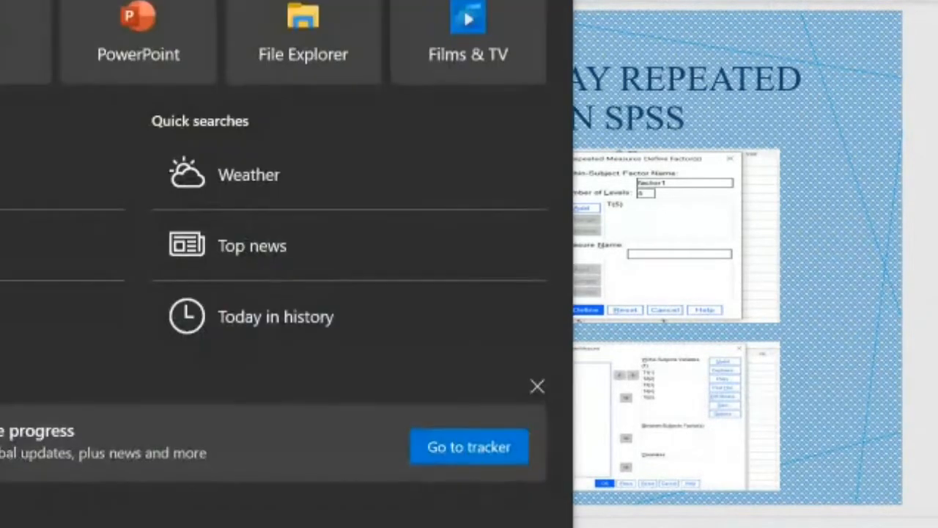
type("ibm")
left_click(157, 128)
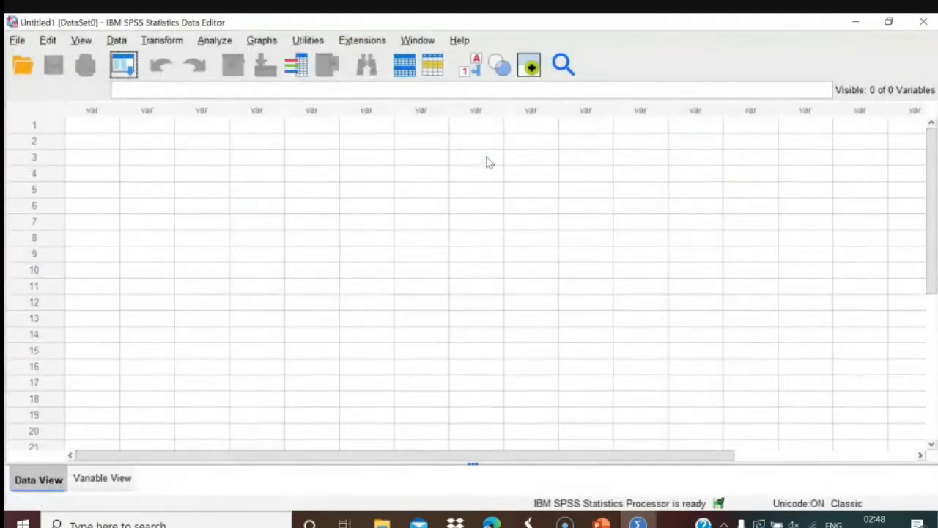
Import Sheet1 of the Excel file New data.xlsx without reading variable names from the first row, and bring the new dataset forward.
left_click(24, 41)
mouse_move(70, 64)
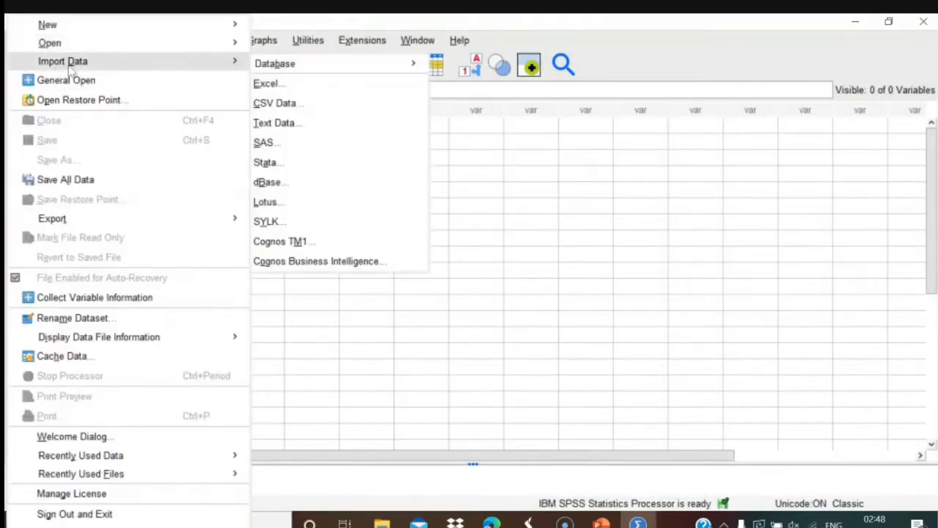
left_click(266, 83)
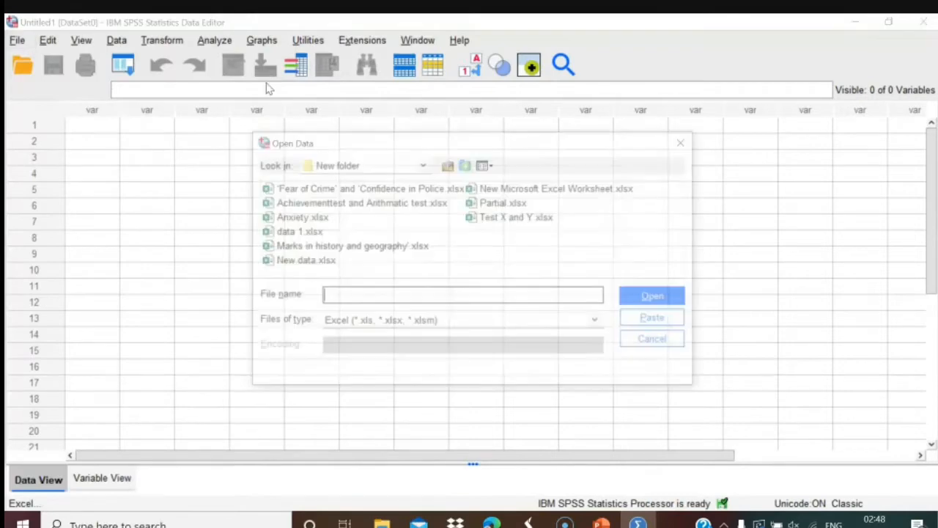
left_click(305, 261)
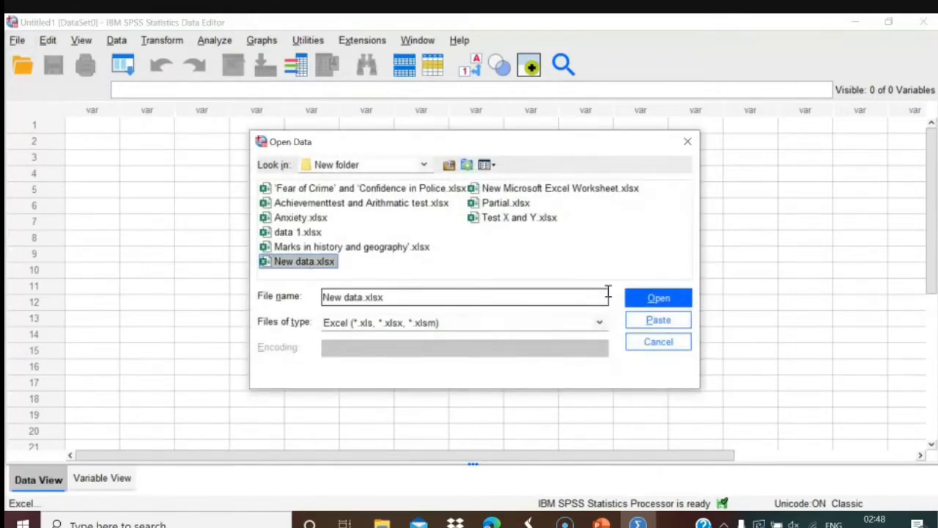
left_click(635, 304)
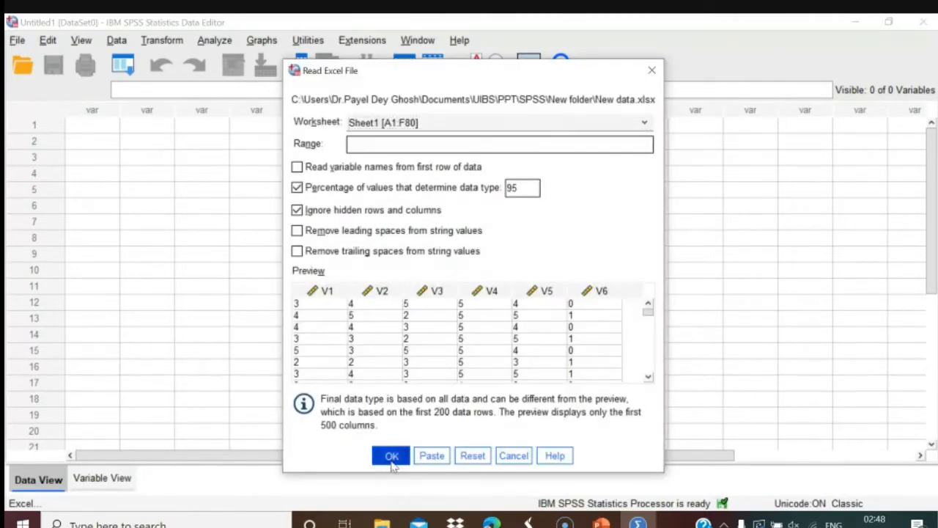
left_click(392, 456)
key("alt+Tab")
key("alt+Tab")
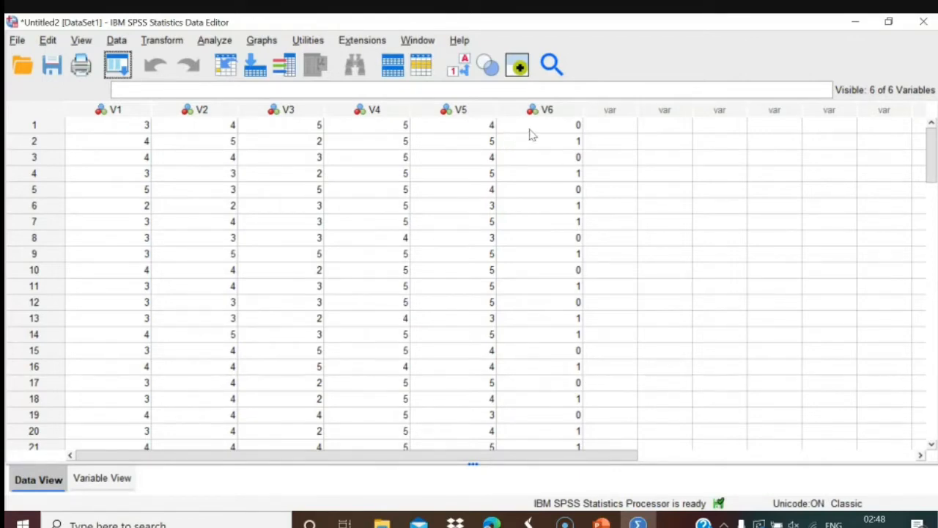
Rename the first two variables, V1 and V2, as T1 and T2.
left_click(103, 478)
left_click(103, 106)
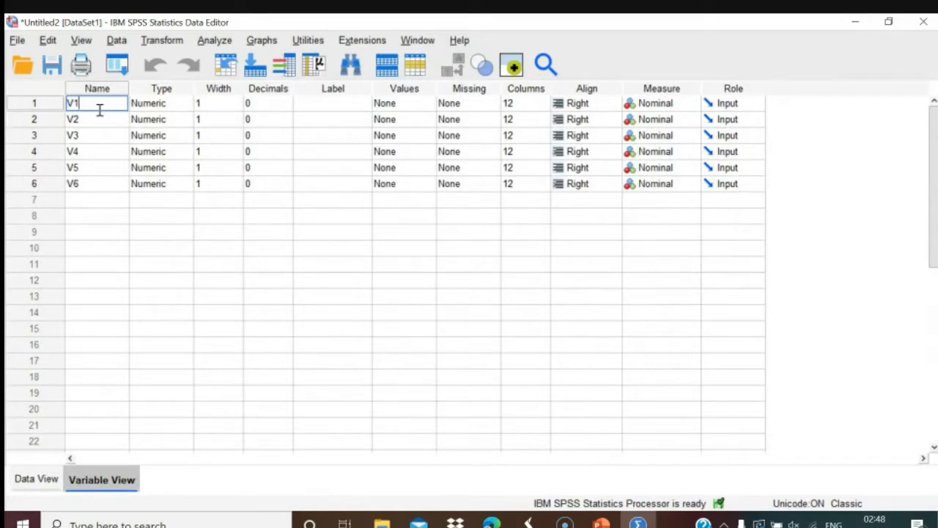
key("BackSpace")
type("T1")
left_click(99, 119)
key("BackSpace")
type("t2")
key("BackSpace")
key("BackSpace")
key("BackSpace")
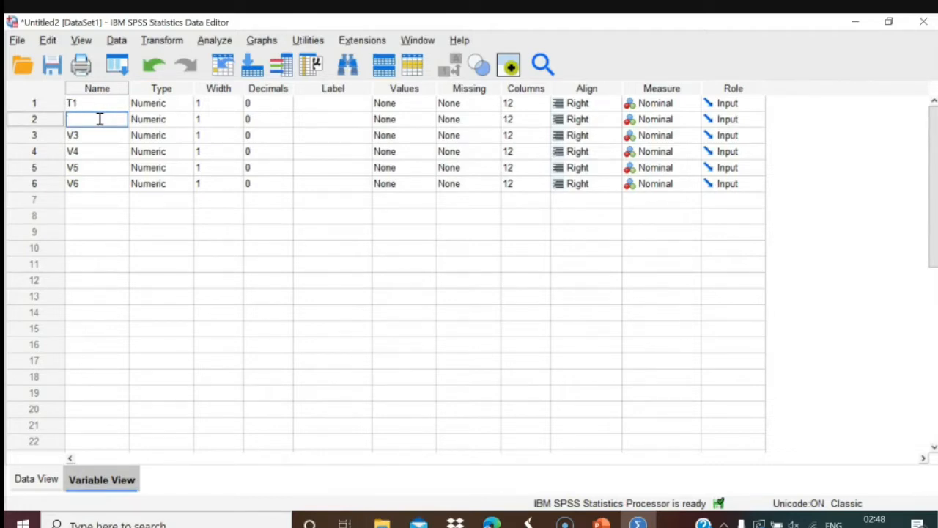
type("T2")
Rename variables V3, V4 and V5 as T3, T4 and T5, and return to the data values.
left_click(101, 136)
key("BackSpace")
key("BackSpace")
type("T3")
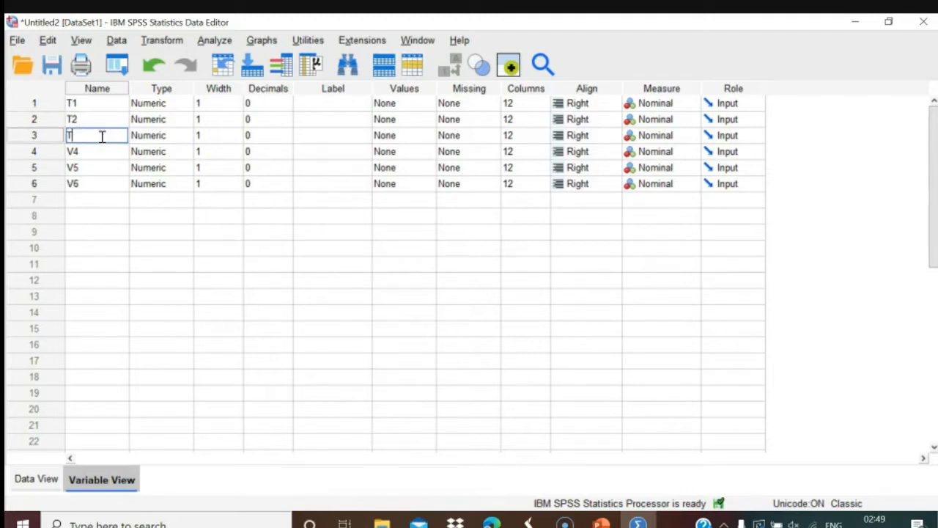
left_click(102, 152)
key("BackSpace")
key("BackSpace")
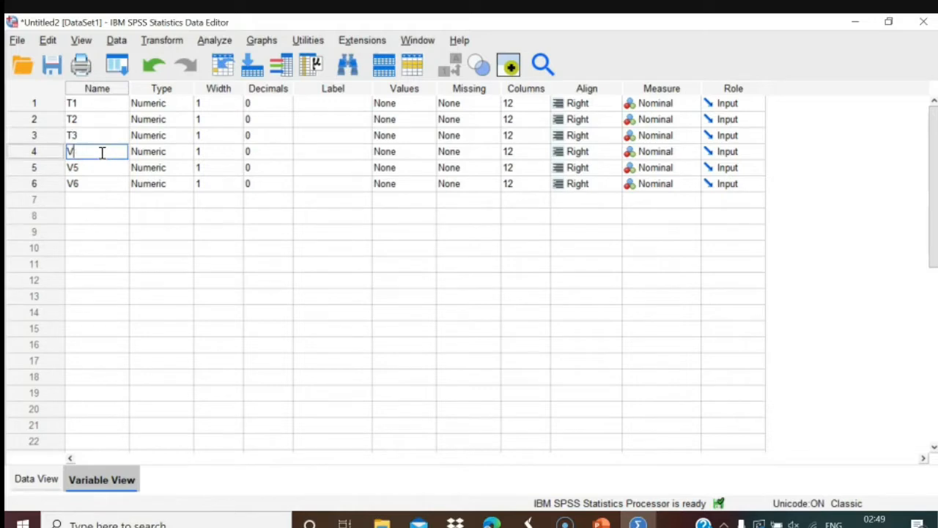
type("T4")
left_click(102, 168)
key("BackSpace")
key("BackSpace")
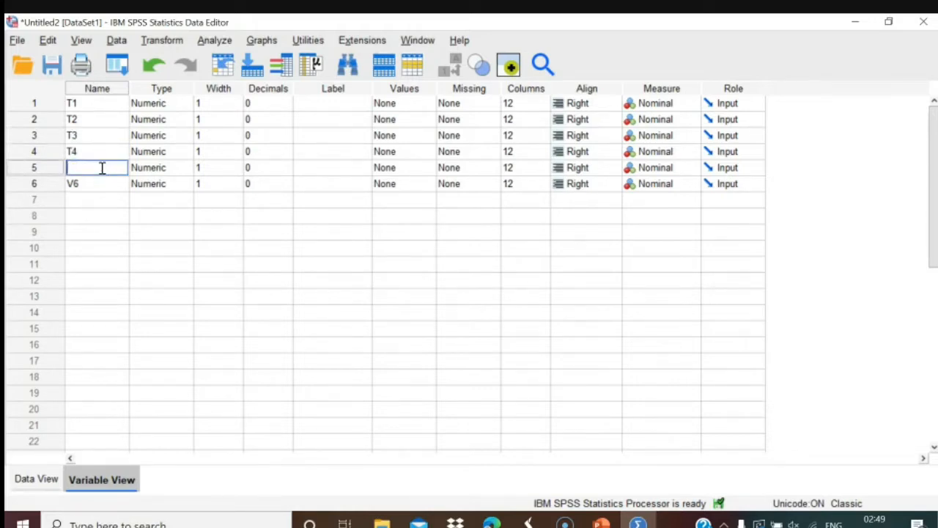
type("T5")
left_click(44, 479)
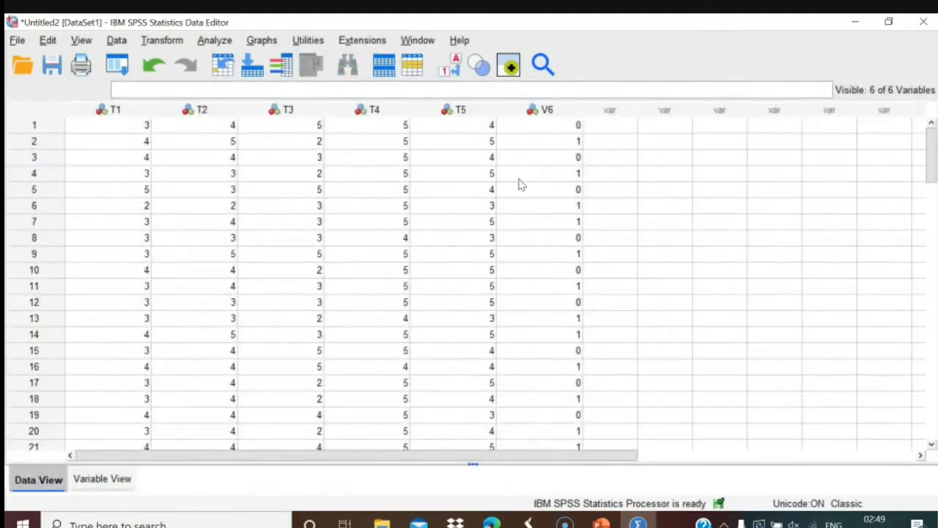
Start a General Linear Model Repeated Measures analysis and add a within-subject factor named T with 5 levels.
left_click(215, 42)
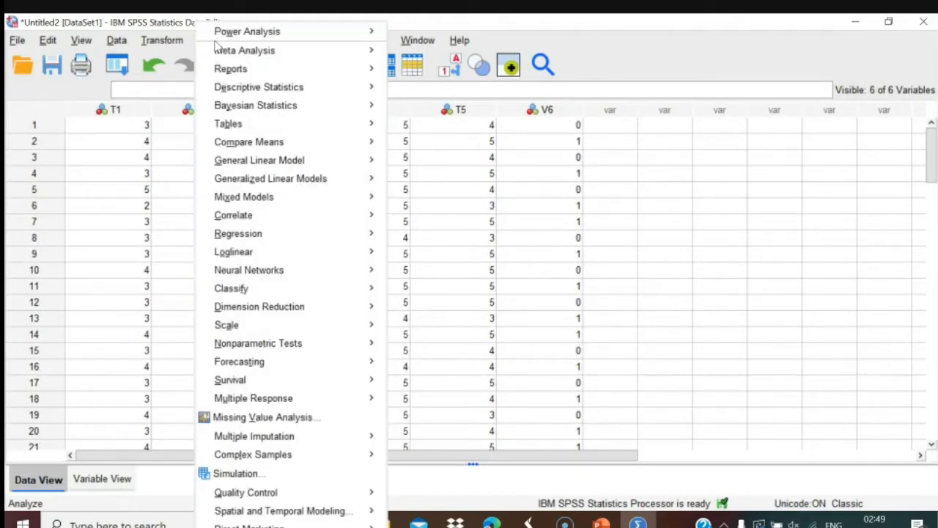
mouse_move(233, 164)
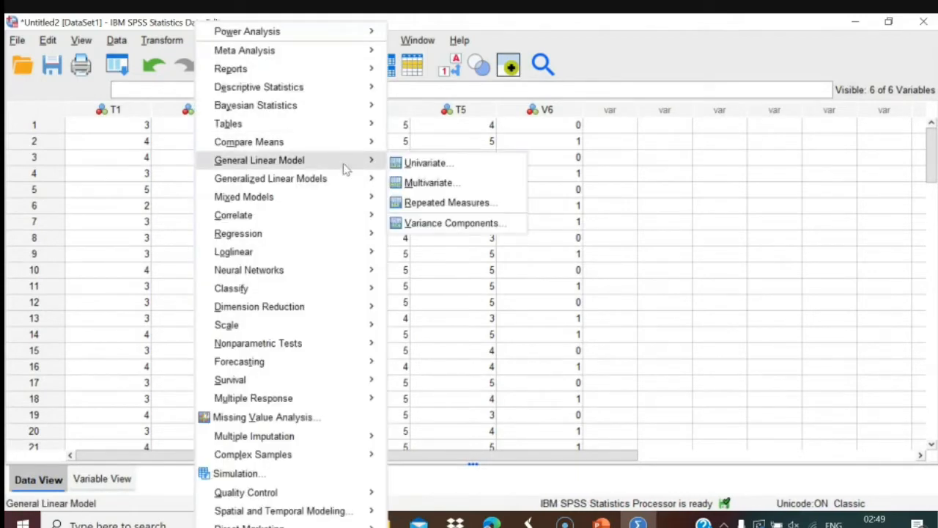
left_click(431, 204)
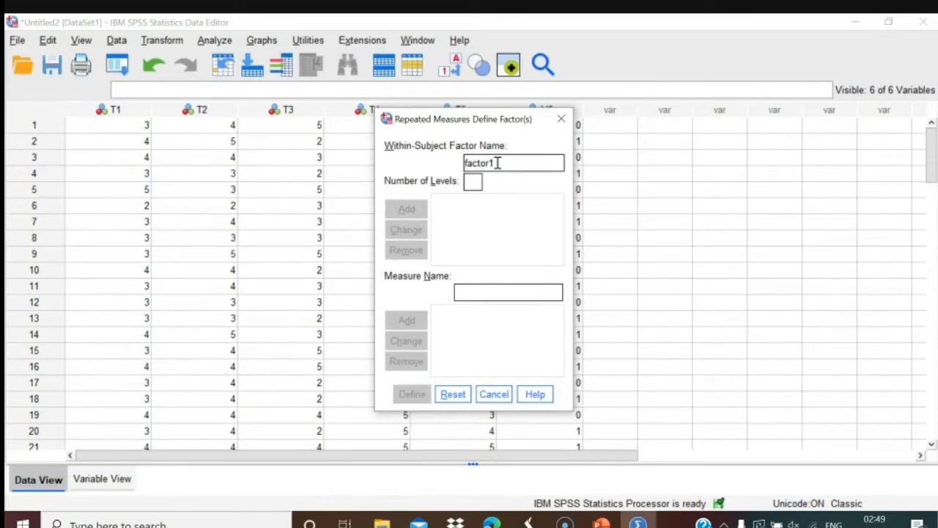
key("BackSpace")
key("BackSpace")
key("BackSpace")
key("BackSpace")
key("BackSpace")
key("BackSpace")
type("T(")
type("5")
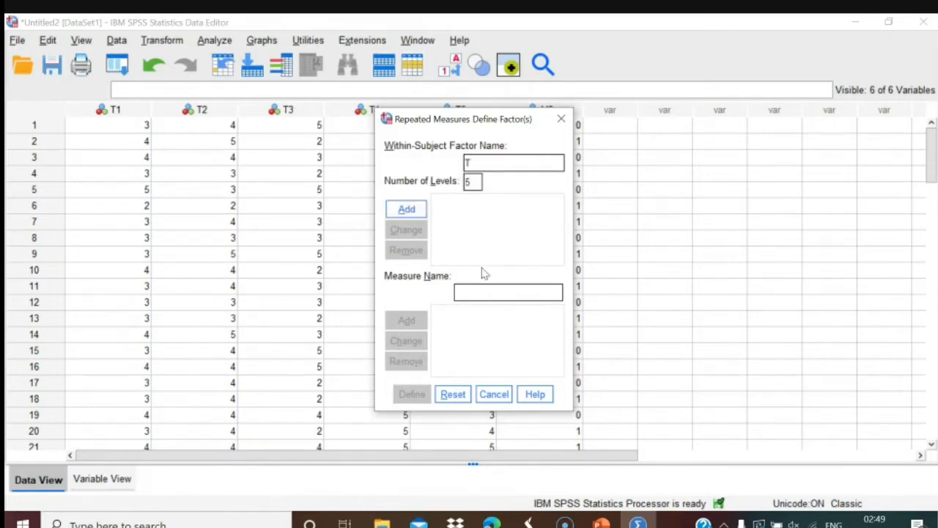
left_click(414, 216)
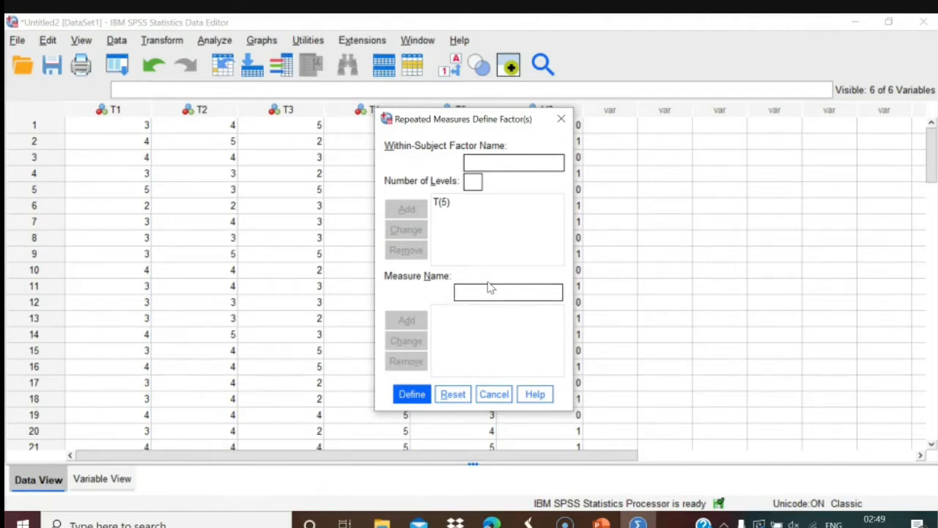
Add the measure name TREATMENT and proceed to defining the repeated measures variables.
type("TREATMENT")
left_click(415, 325)
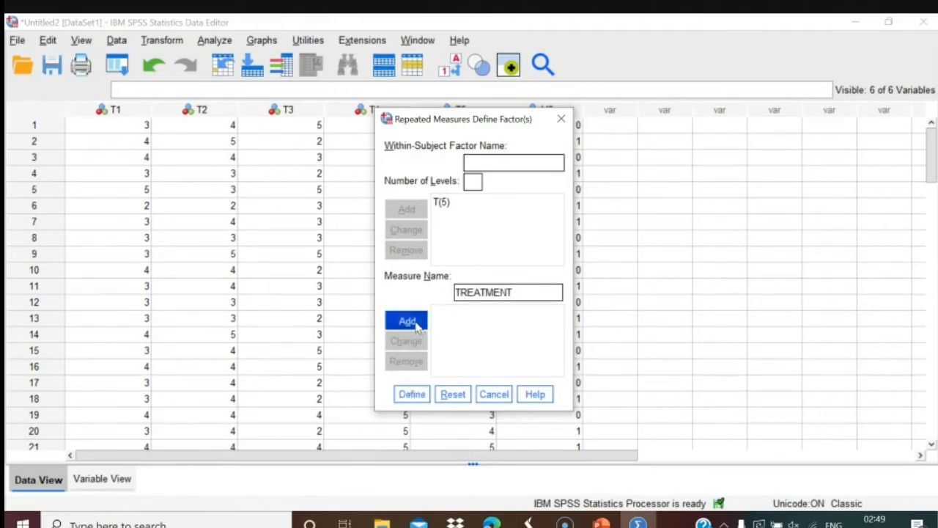
left_click(419, 400)
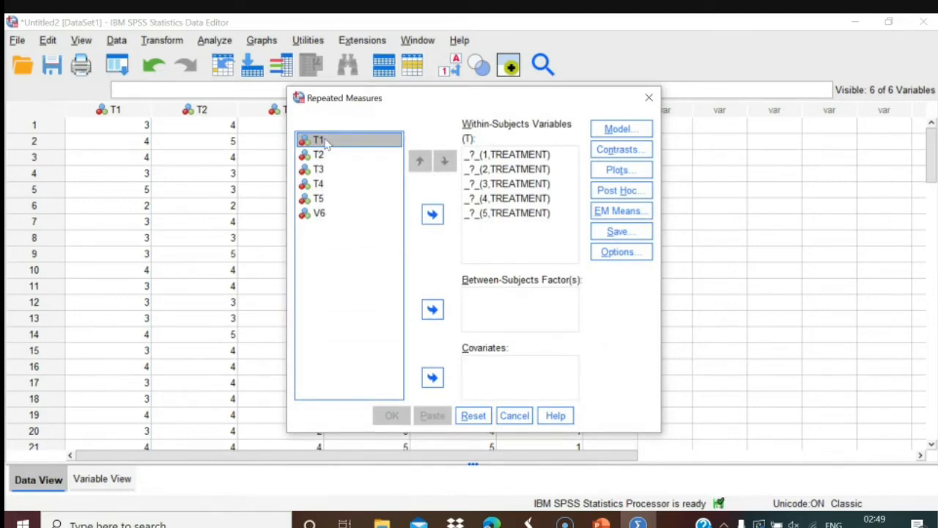
Assign T1 through T5 as the within-subjects variables for the five TREATMENT levels.
key("shift+Down")
key("shift+Down")
key("shift+Down")
key("shift+Down")
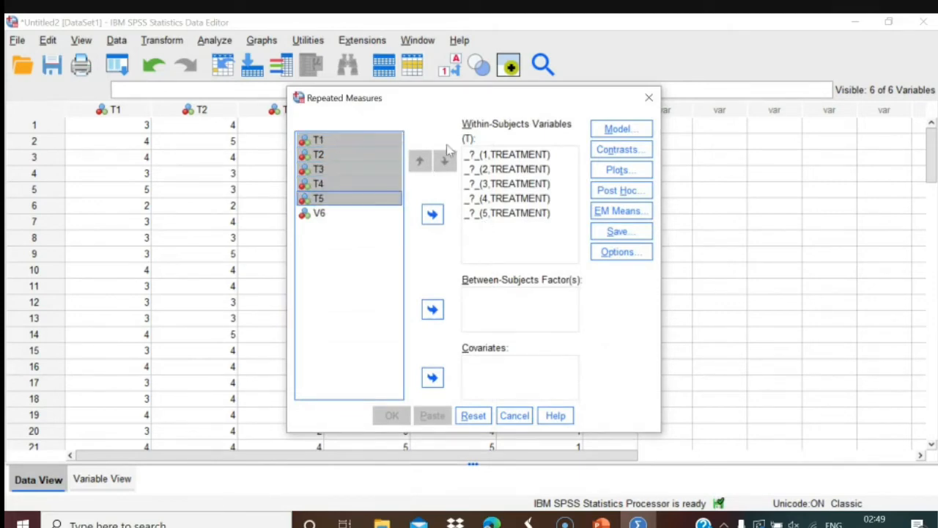
left_click(443, 216)
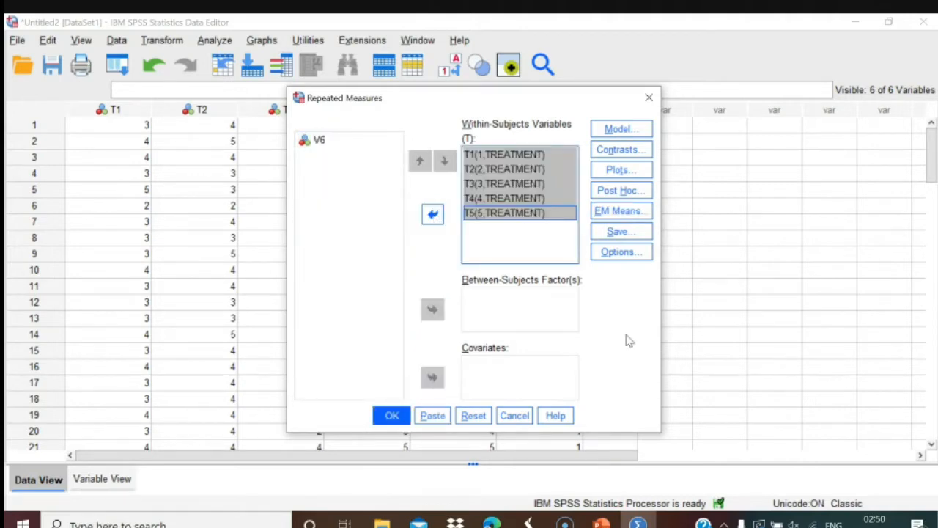
Include descriptive statistics, estimates of effect size and homogeneity tests in the repeated measures output options.
left_click(617, 254)
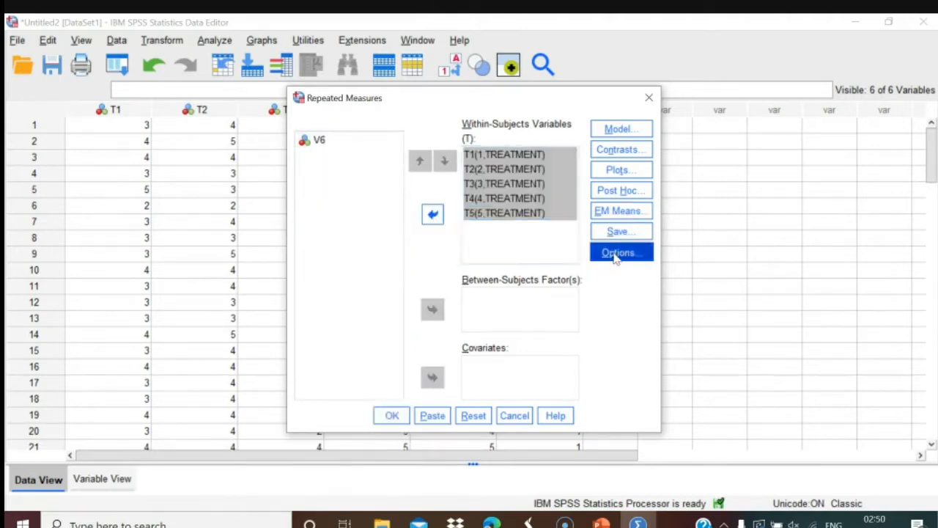
left_click(334, 210)
left_click(335, 227)
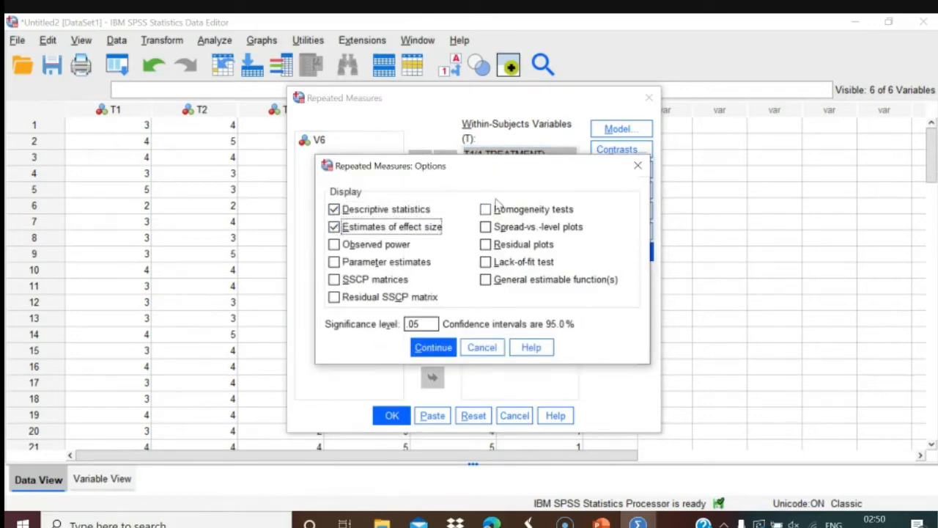
left_click(497, 210)
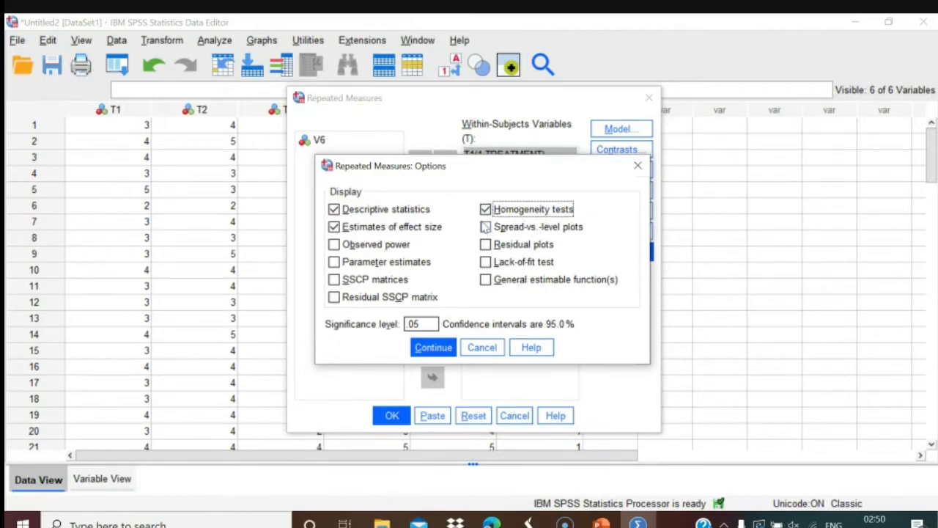
left_click(434, 348)
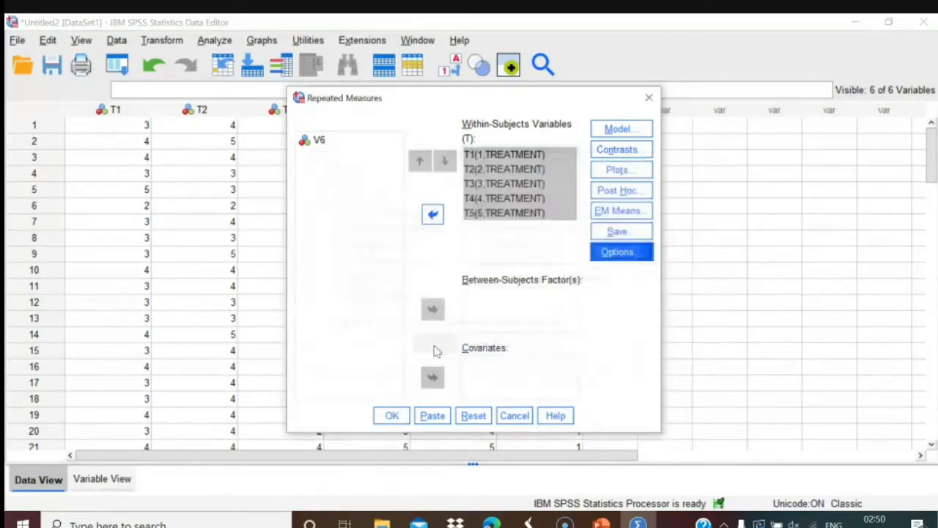
Display estimated marginal means for T and compare main effects with the Bonferroni confidence interval adjustment.
left_click(608, 217)
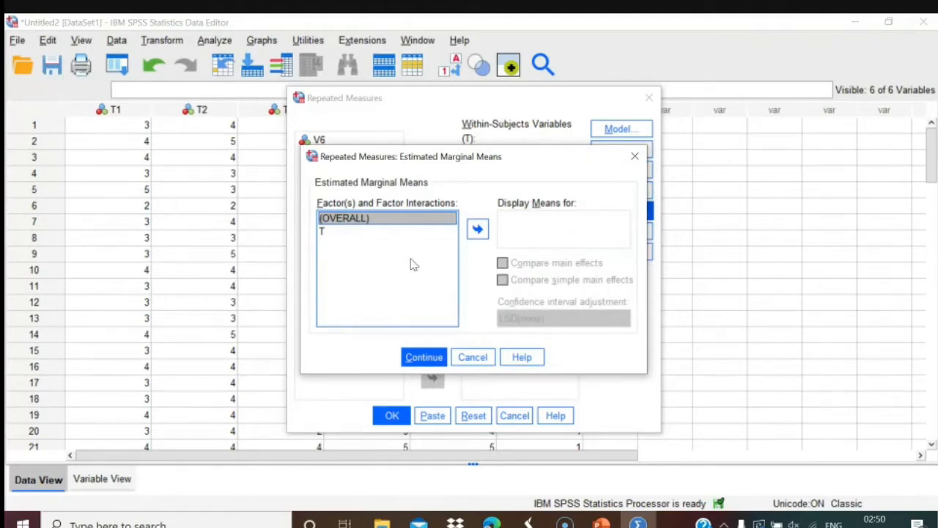
left_click(323, 231)
left_click(477, 229)
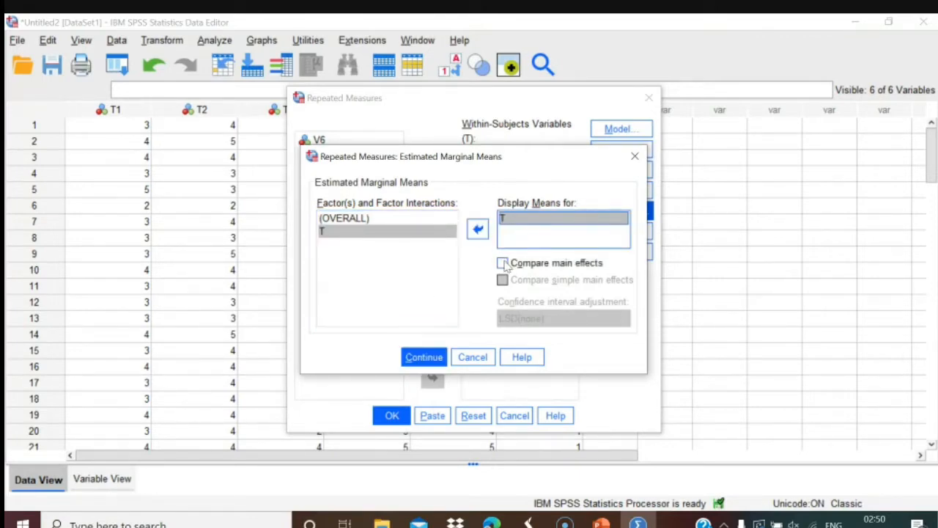
left_click(503, 264)
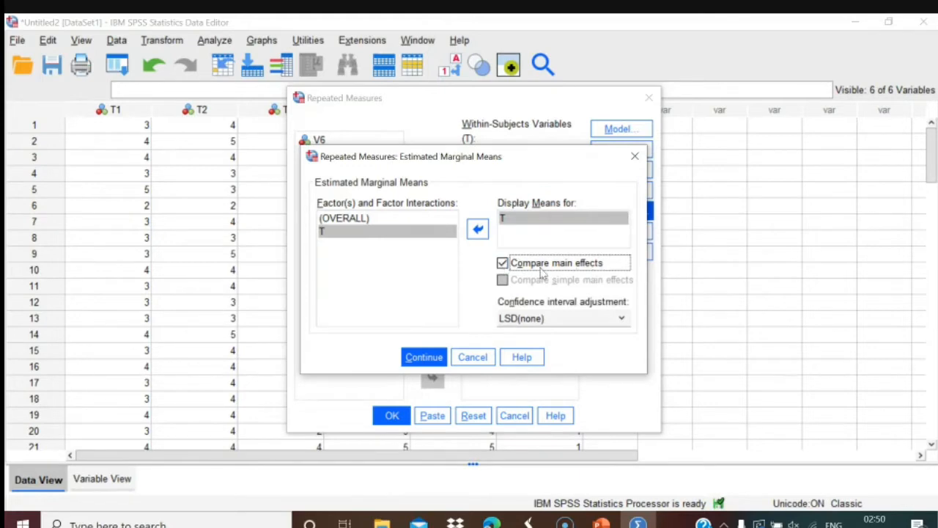
left_click(621, 319)
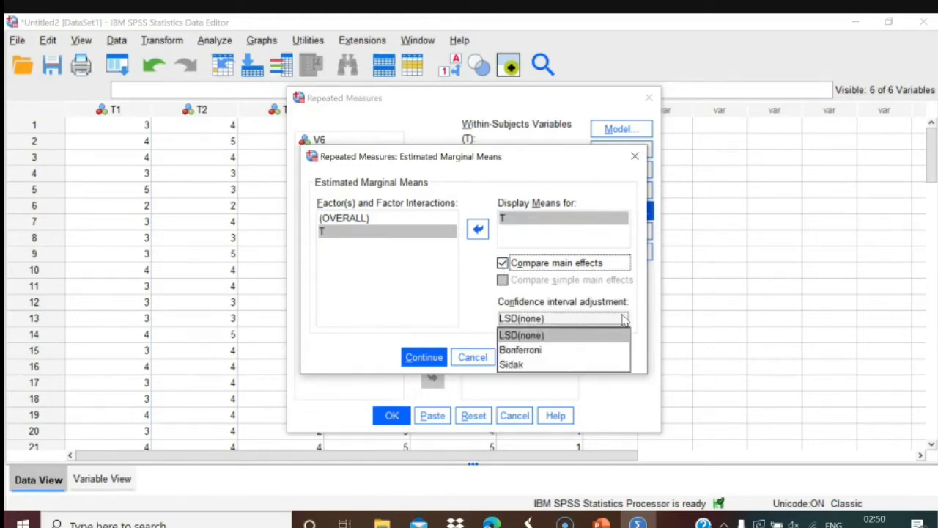
left_click(533, 352)
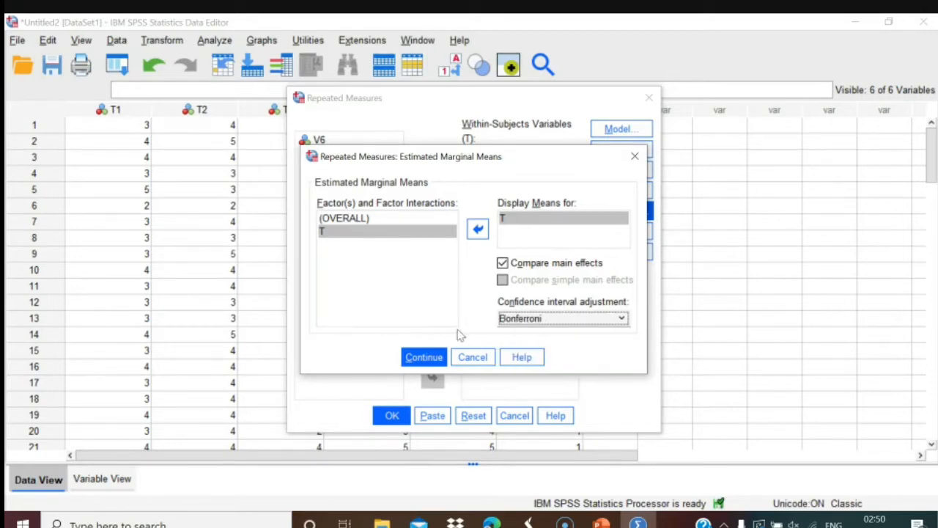
left_click(425, 357)
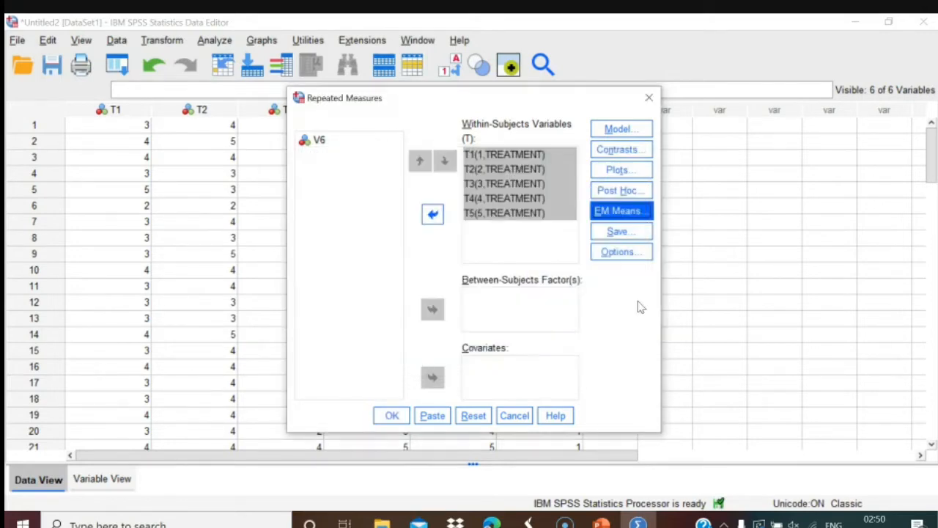
Add a profile plot with factor T on the horizontal axis to the repeated measures analysis.
left_click(619, 170)
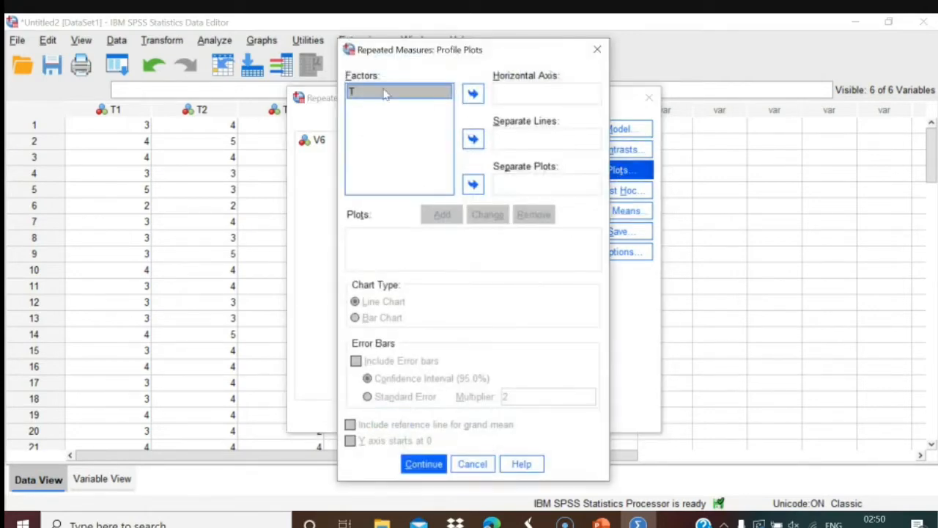
left_click(474, 95)
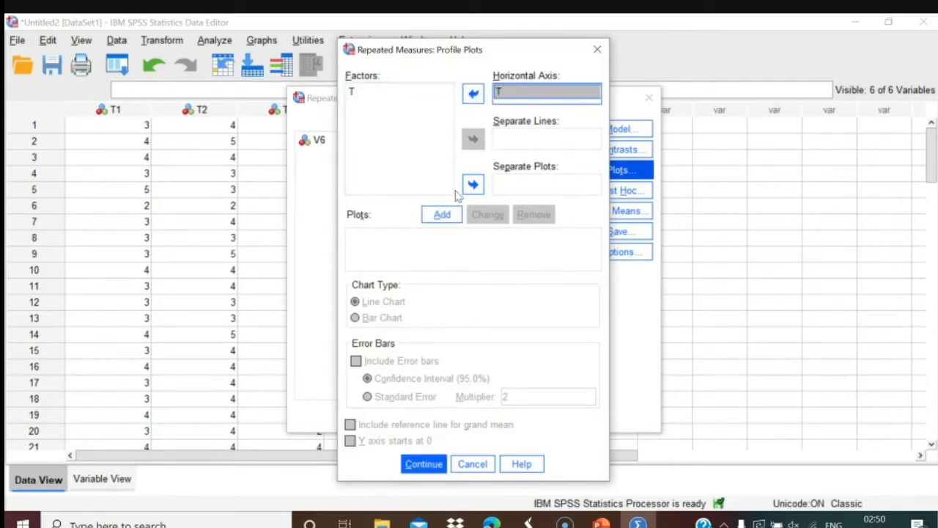
left_click(443, 216)
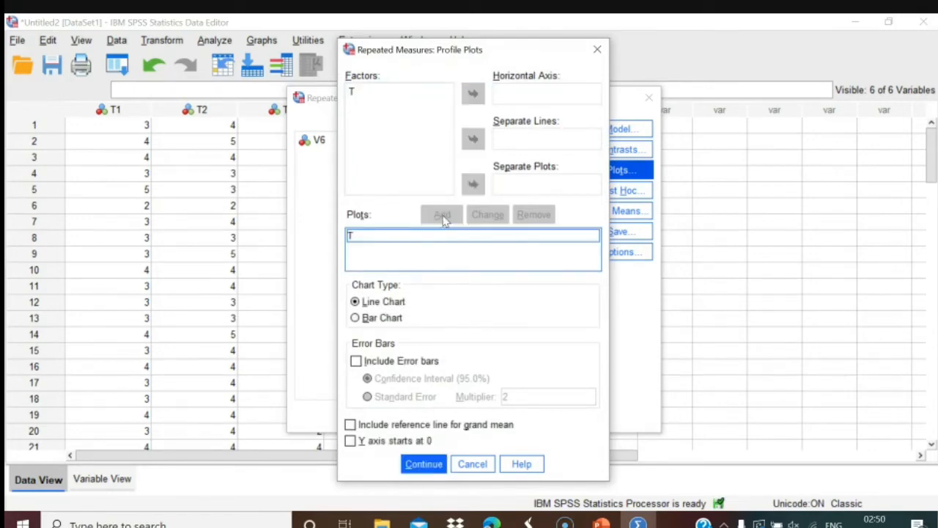
left_click(422, 463)
Change the contrast for factor T to Repeated.
left_click(620, 154)
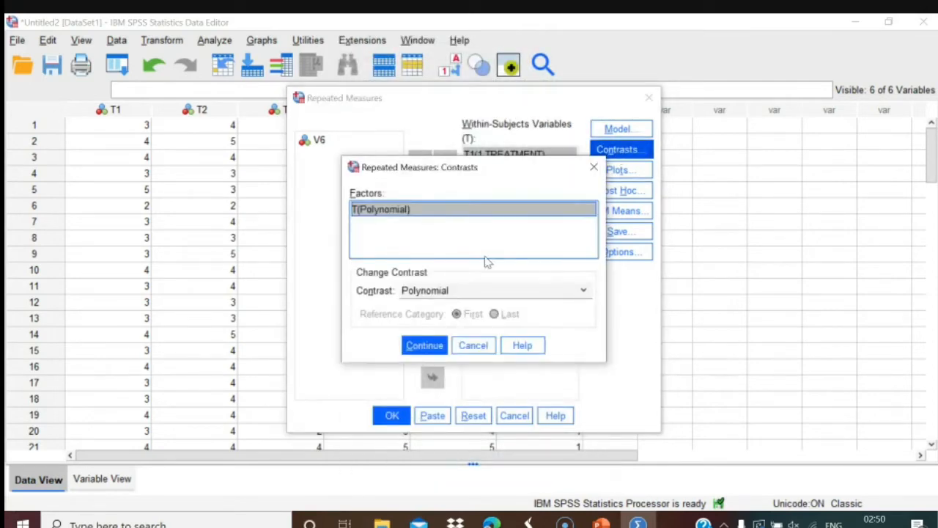
left_click(585, 291)
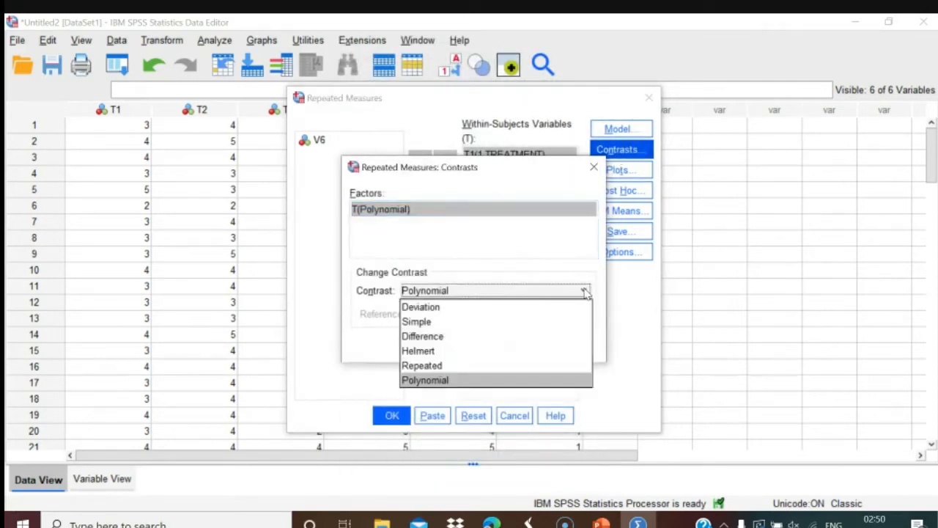
left_click(433, 366)
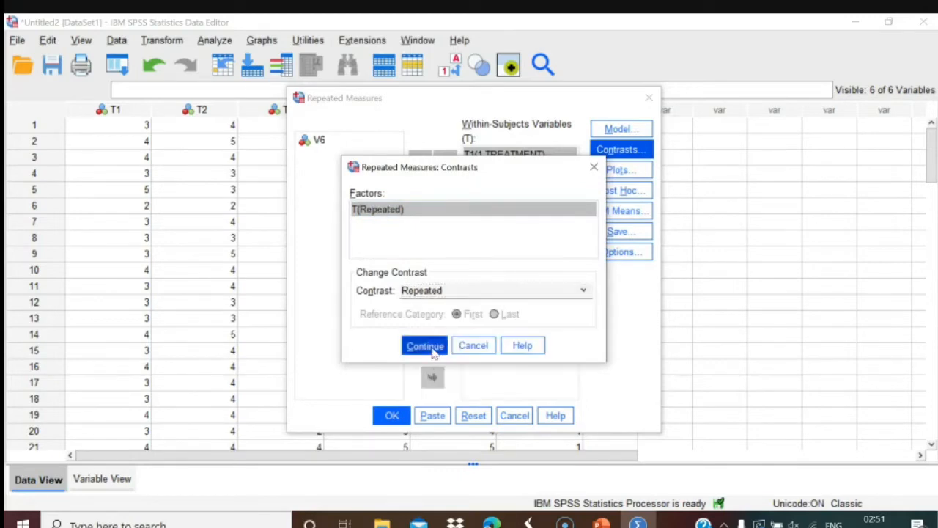
left_click(429, 346)
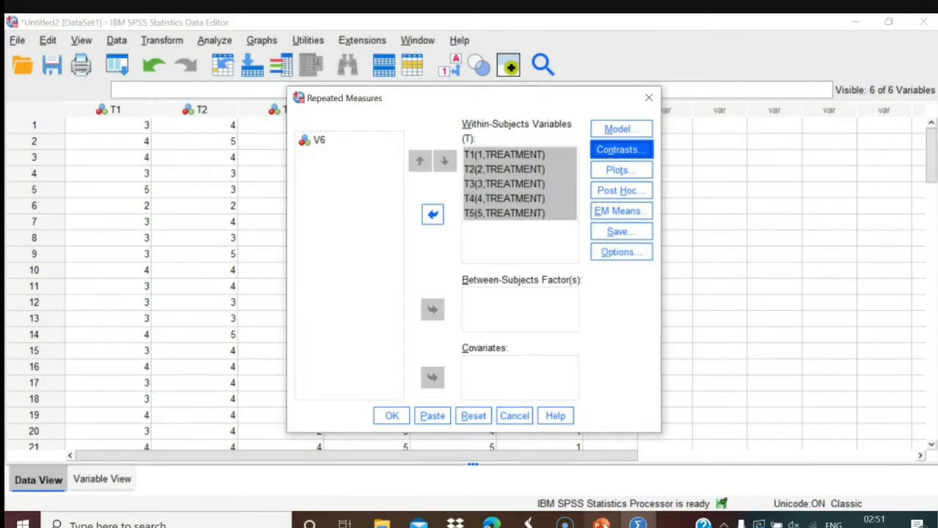
Switch to the PowerPoint lecture to view the repeated measure contrast and descriptive statistics slides, and return to SPSS.
mouse_move(601, 524)
left_click(602, 468)
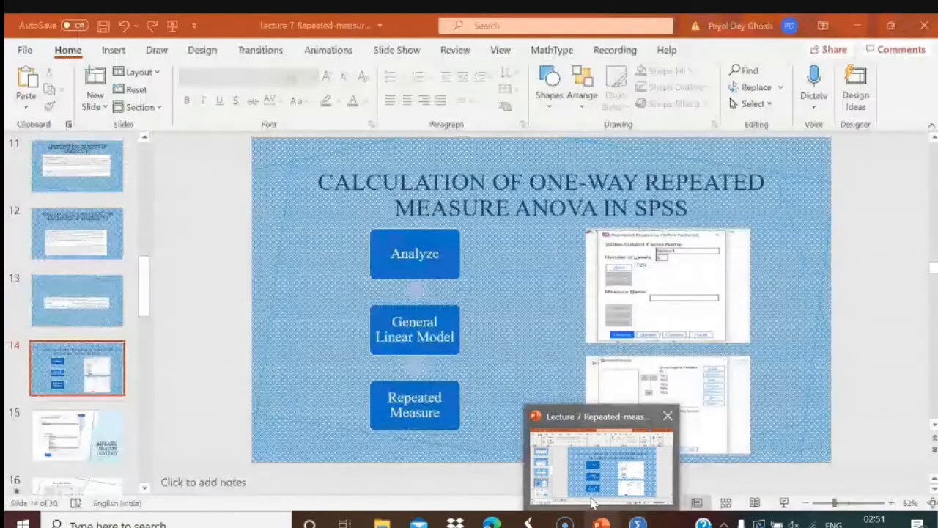
left_click(121, 419)
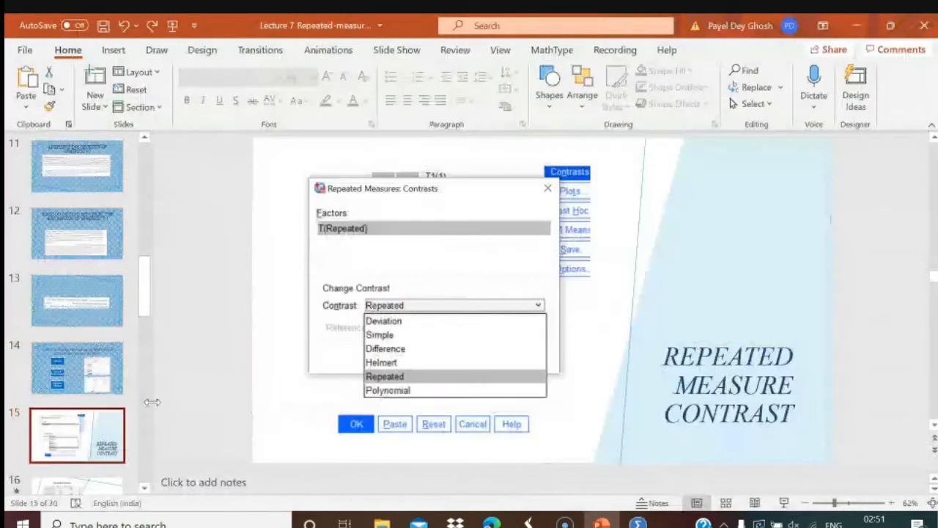
key("Down")
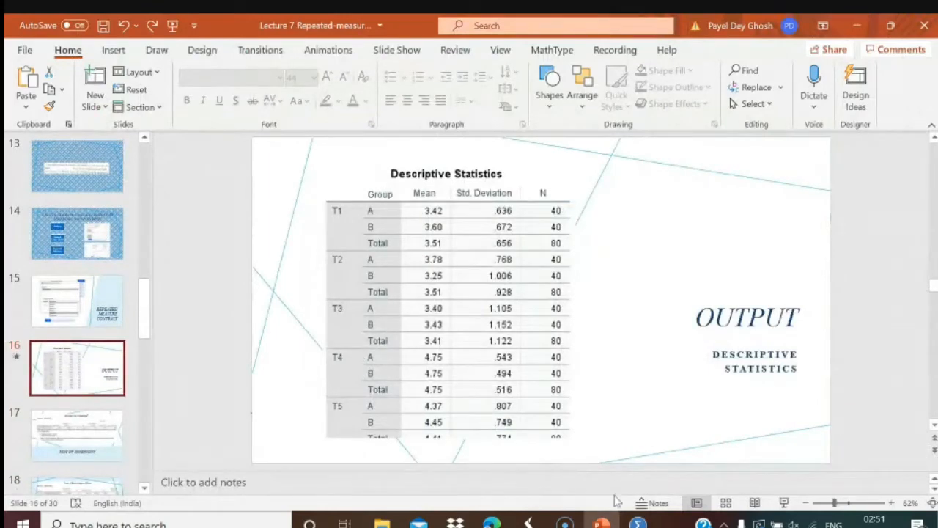
left_click(638, 524)
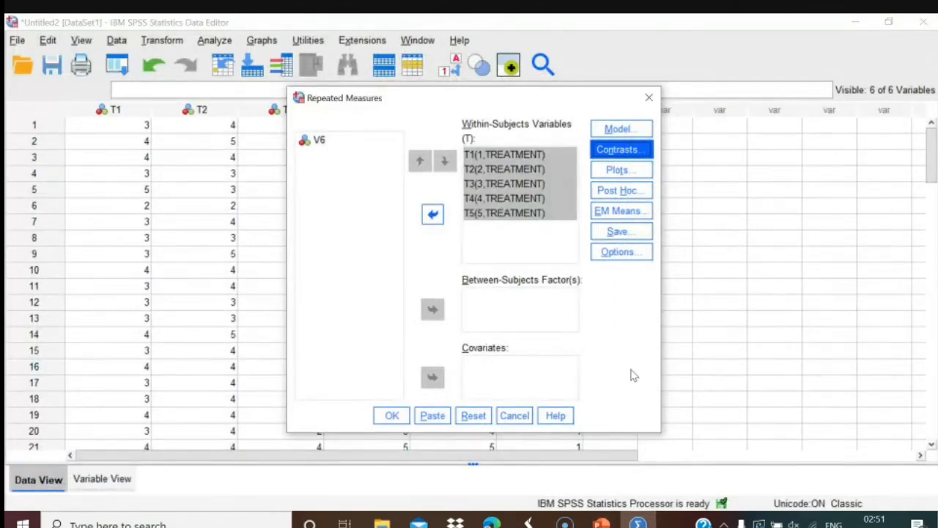
Consult the online help on GLM Repeated Measures, close the page and return to SPSS.
left_click(557, 416)
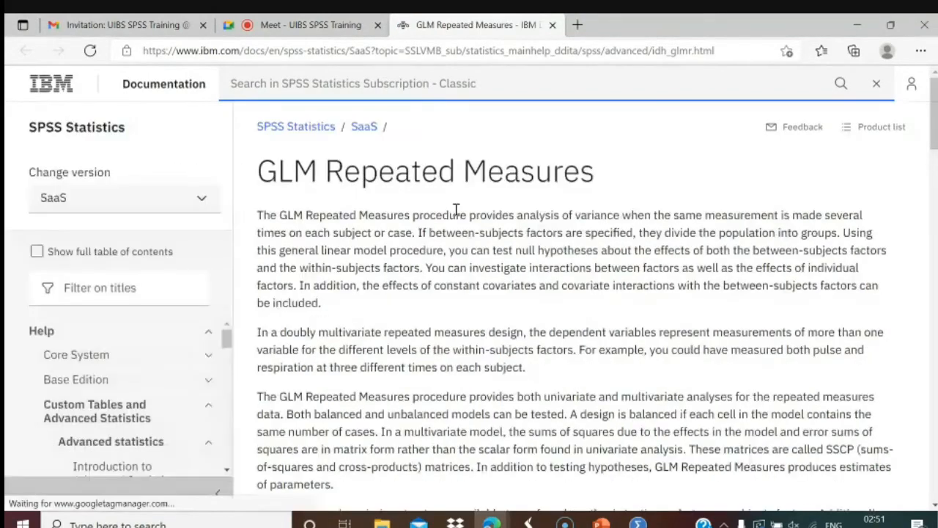
scroll(456, 211, "down", 3)
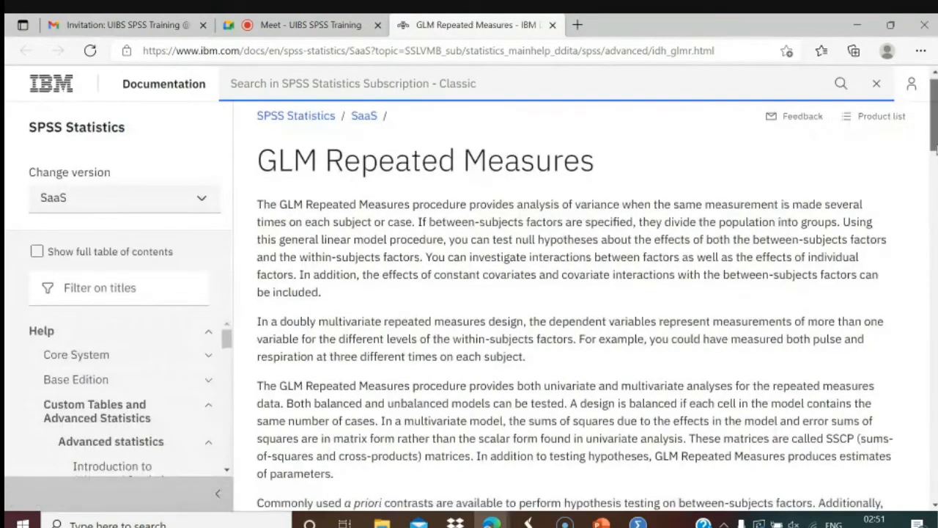
scroll(733, 335, "down", 2)
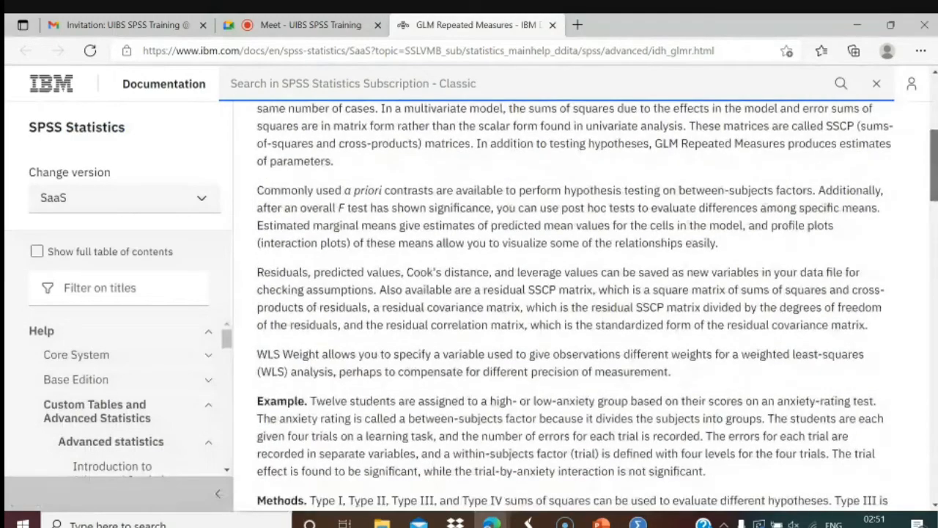
mouse_move(934, 206)
left_mouse_down()
mouse_move(934, 217)
mouse_move(934, 205)
left_mouse_up()
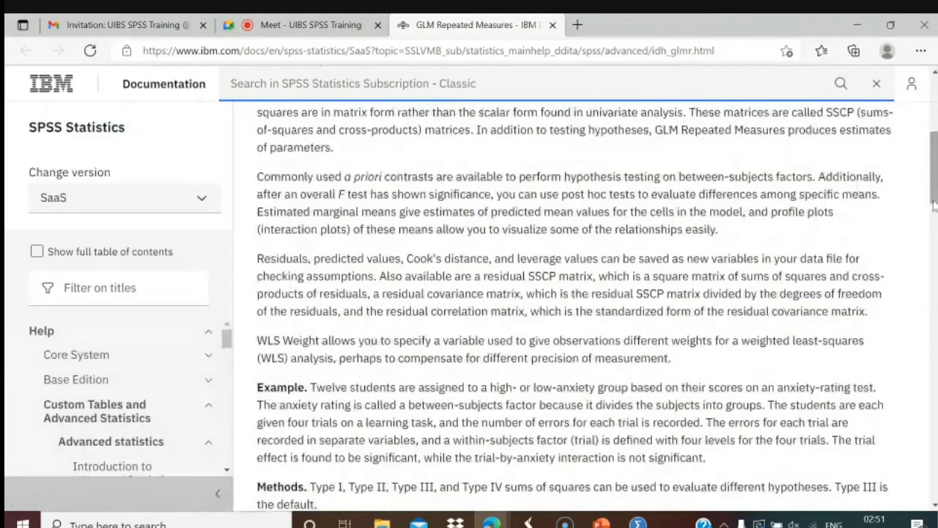
left_click(553, 25)
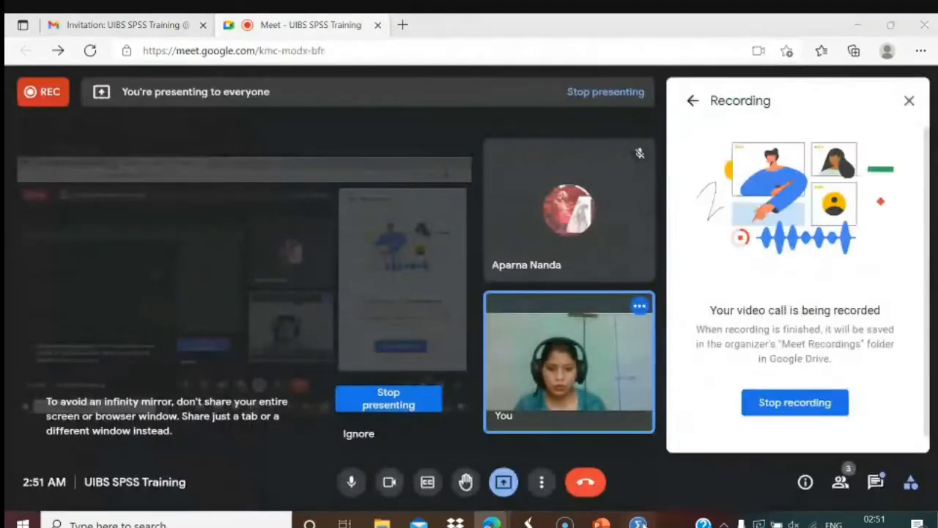
left_click(637, 522)
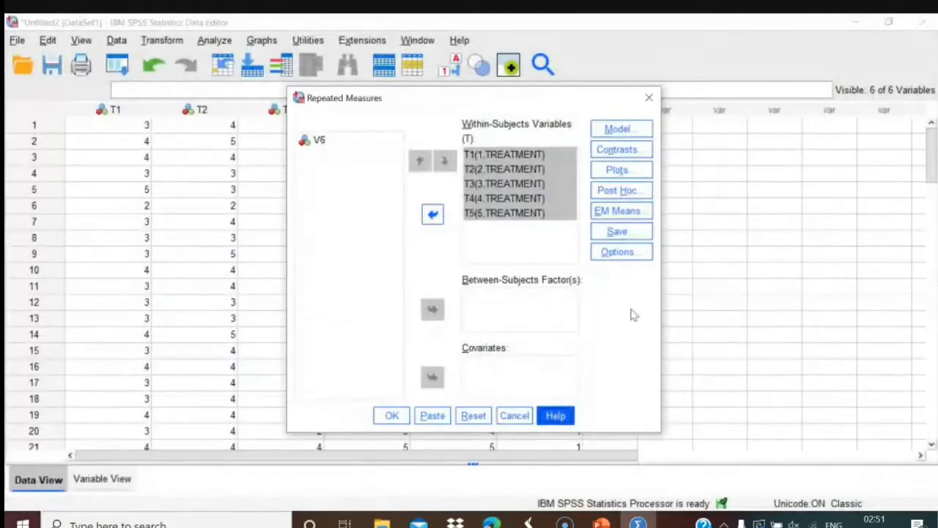
Read the online help on the post hoc comparison tests and leave the post hoc settings in SPSS without applying any.
left_click(632, 190)
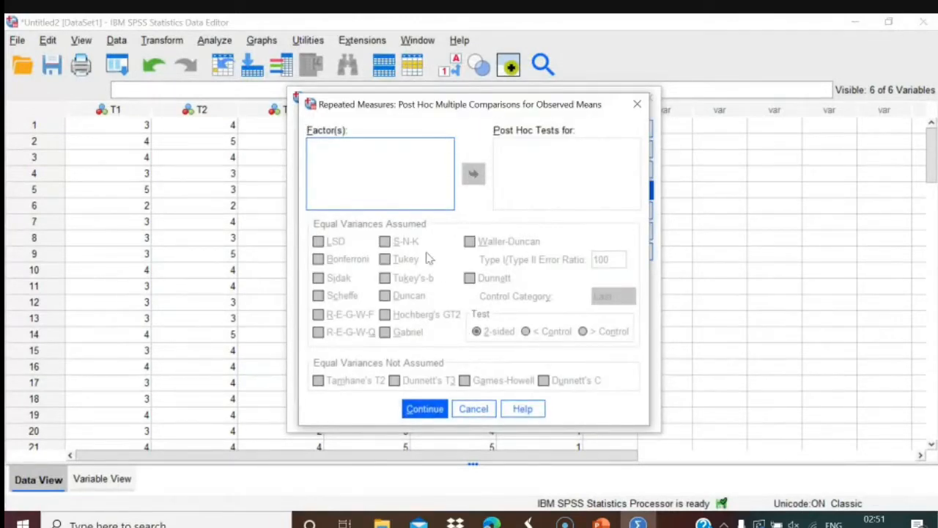
left_click(525, 409)
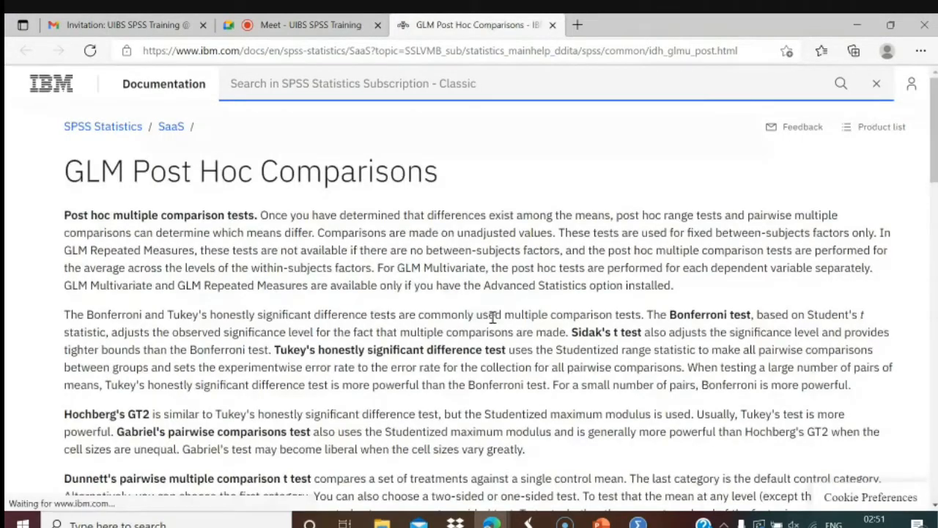
scroll(494, 317, "down", 3)
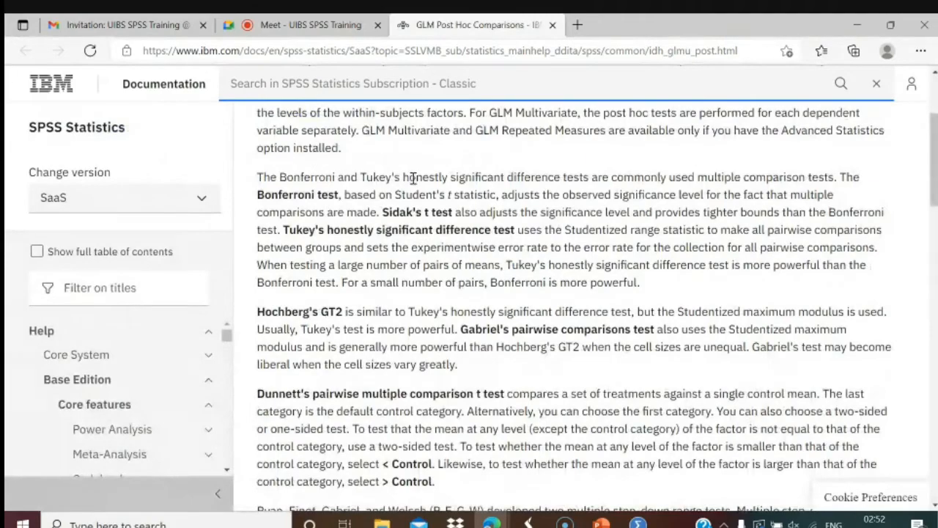
scroll(526, 307, "down", 5)
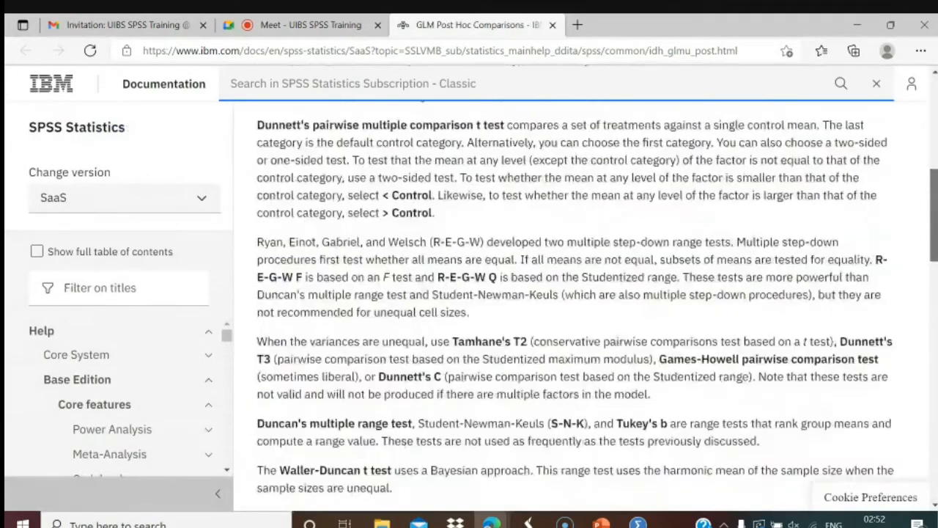
scroll(587, 293, "down", 5)
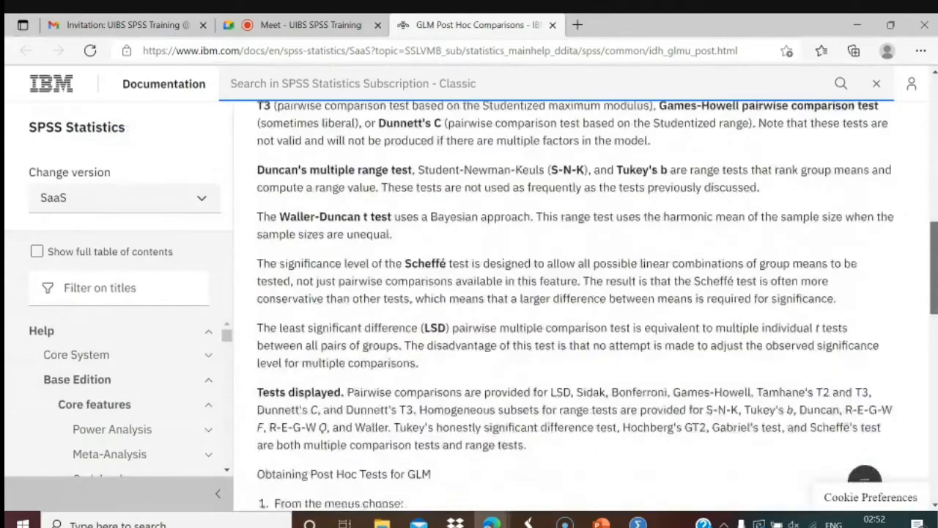
scroll(586, 293, "down", 2)
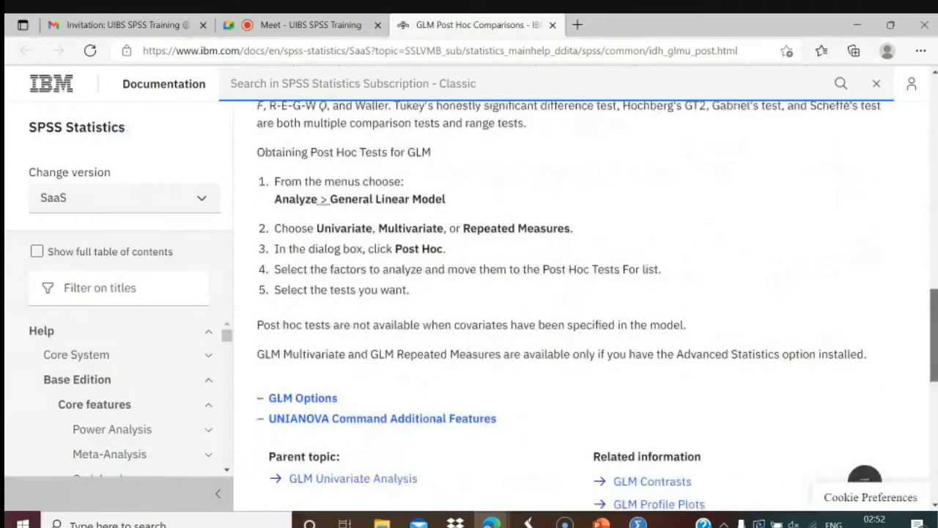
scroll(770, 337, "down", 2)
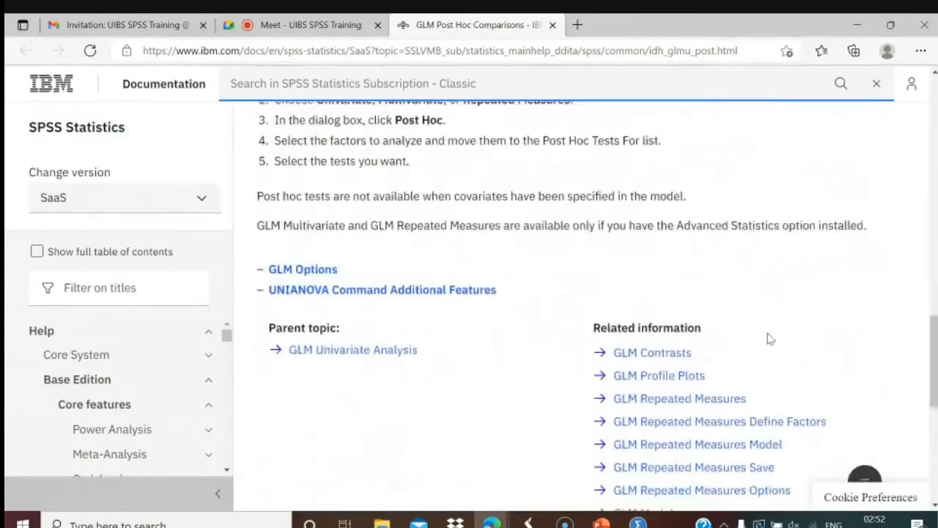
left_click_drag(932, 369, 931, 201)
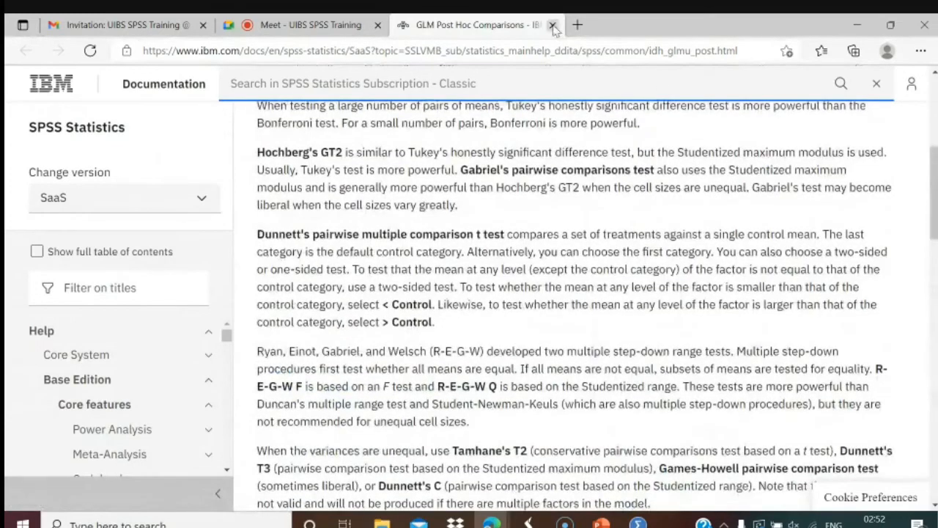
left_click(553, 25)
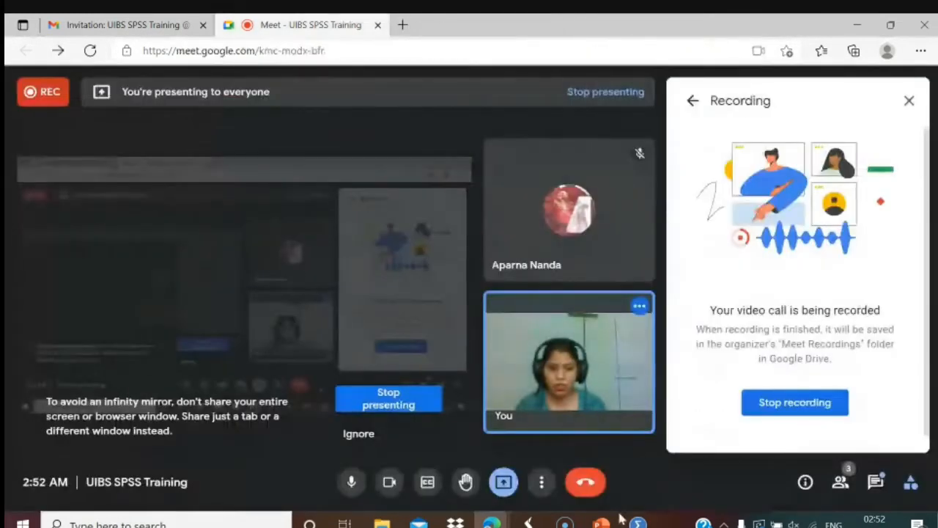
mouse_move(638, 524)
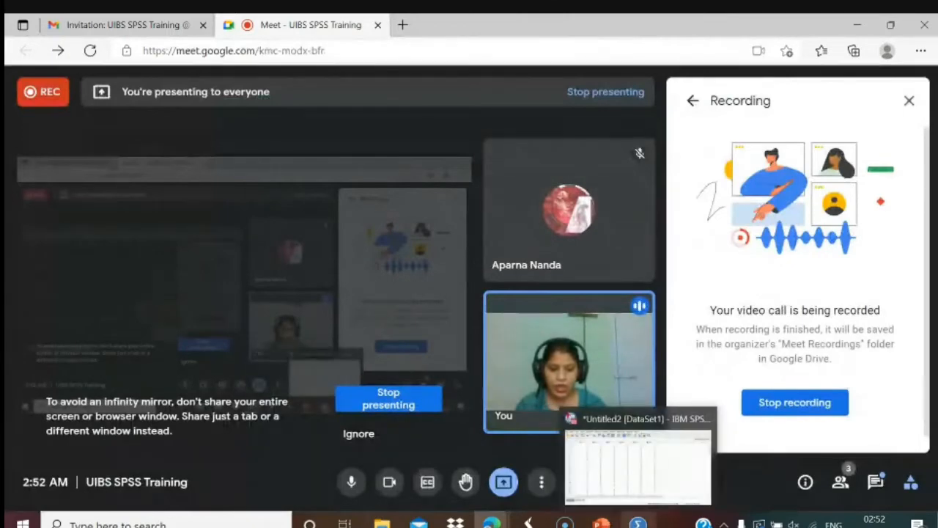
left_click(615, 504)
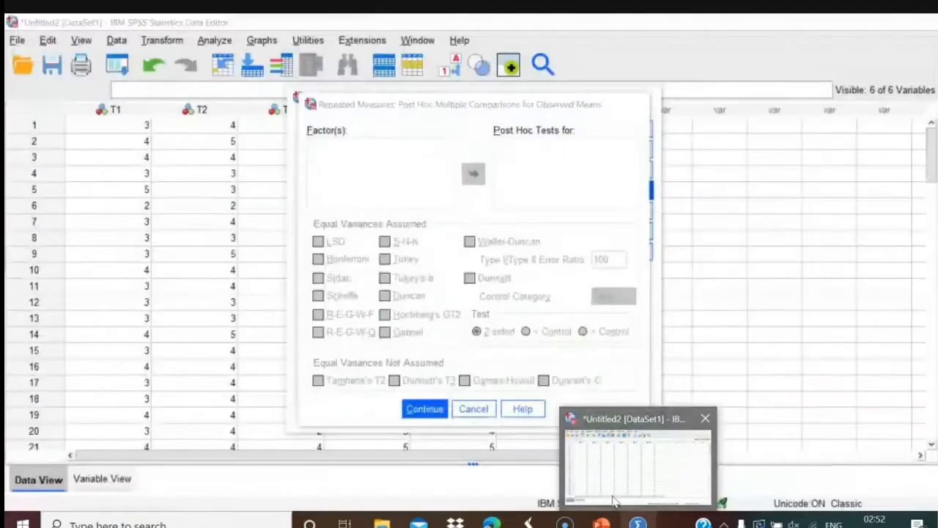
left_click(470, 408)
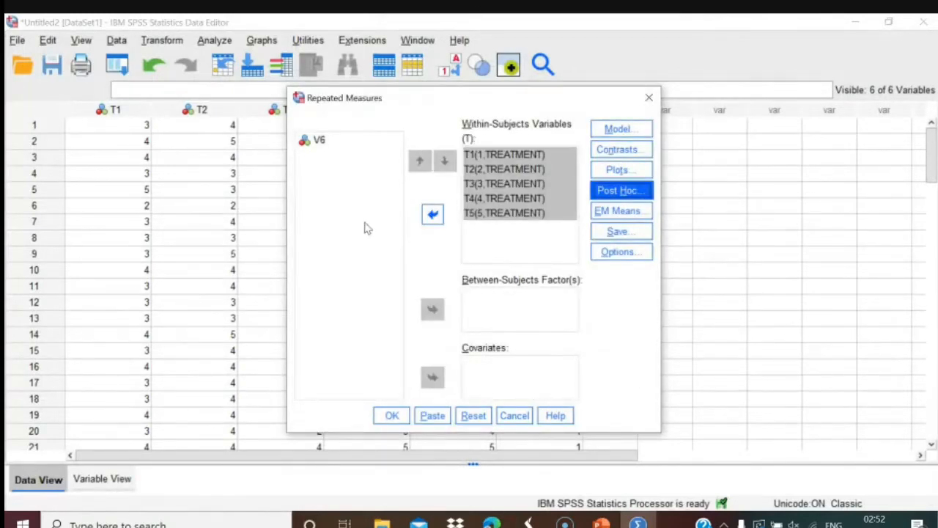
Switch to the PowerPoint lecture and review the one-way repeated measure ANOVA procedure and the contrast types on slides 14 and 15.
left_click(601, 522)
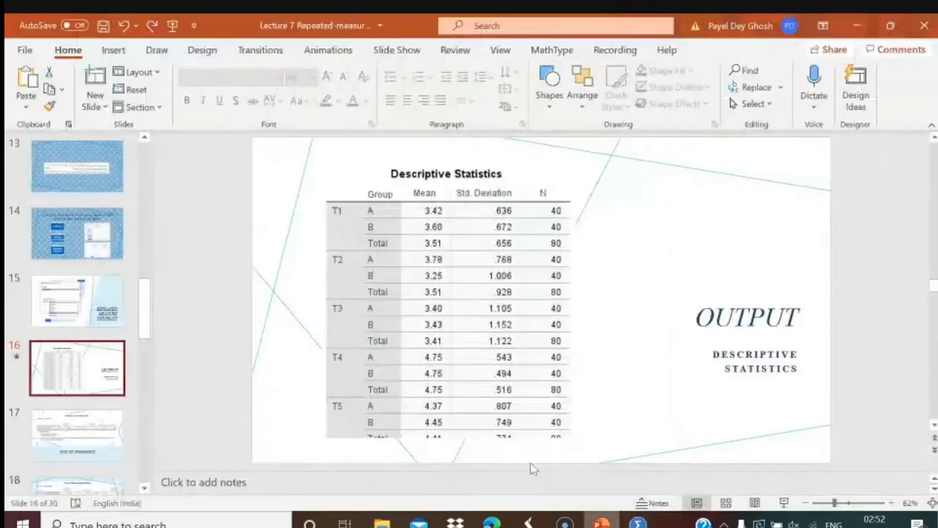
left_click(104, 296)
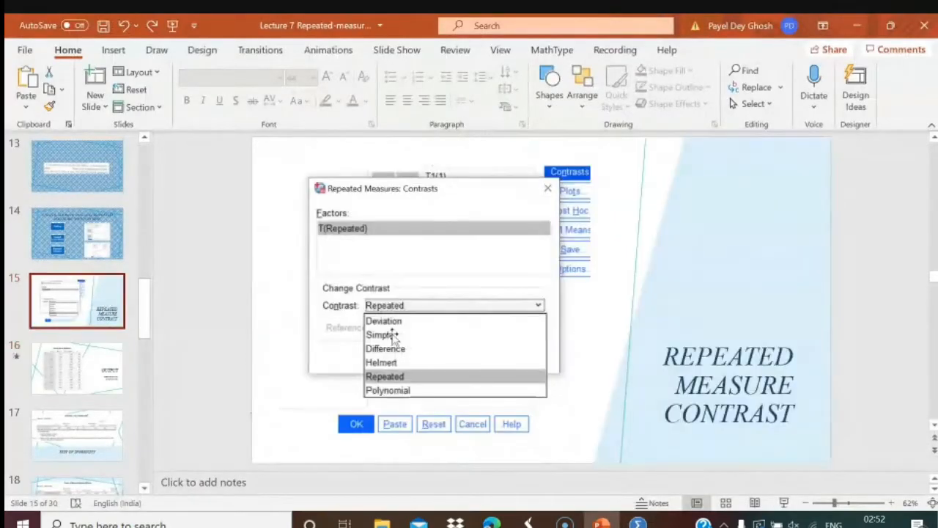
left_click(84, 200)
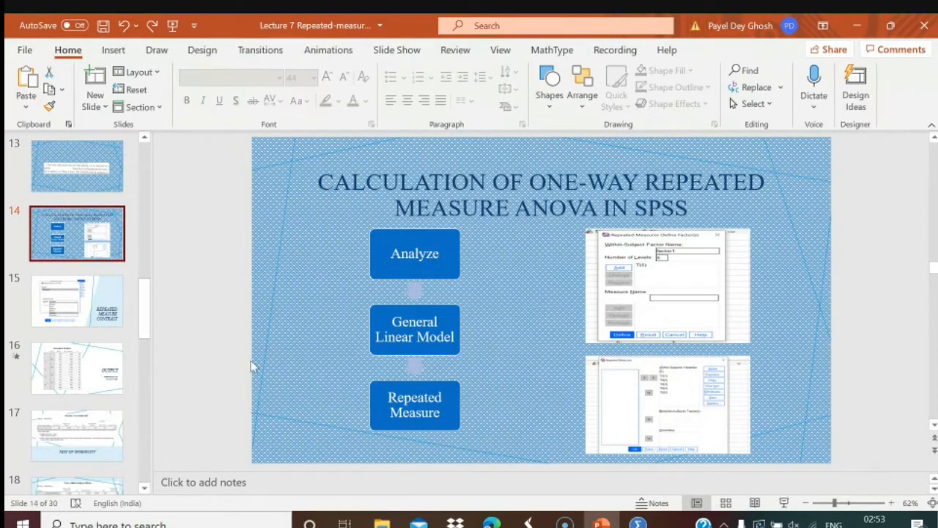
scroll(253, 366, "down", 1)
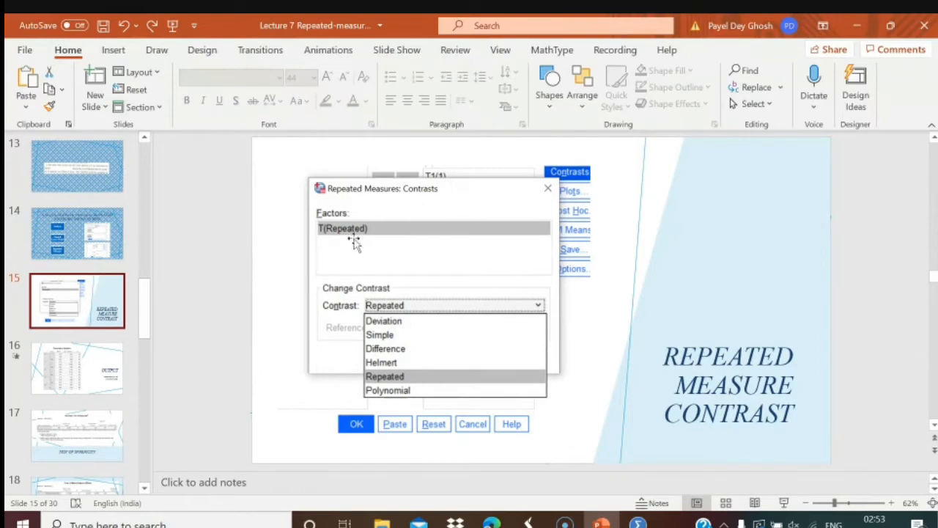
left_click(382, 364)
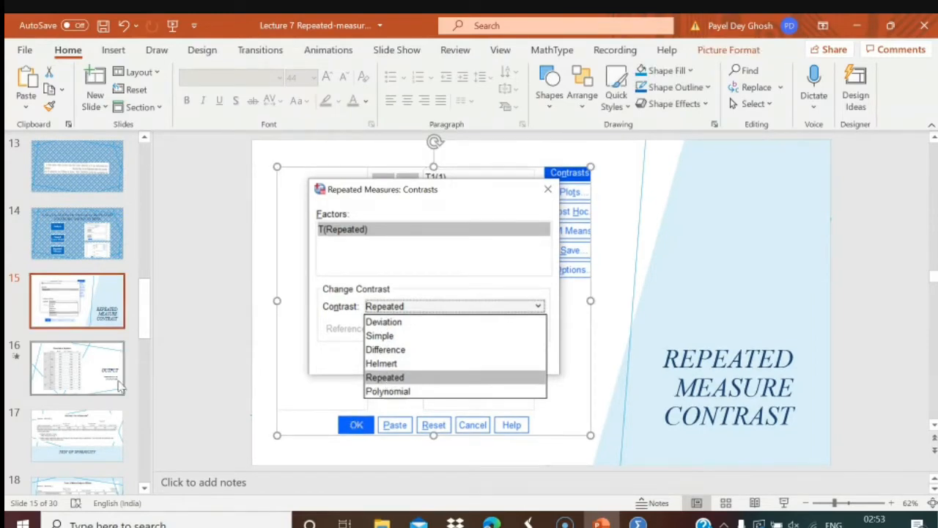
left_click(225, 329)
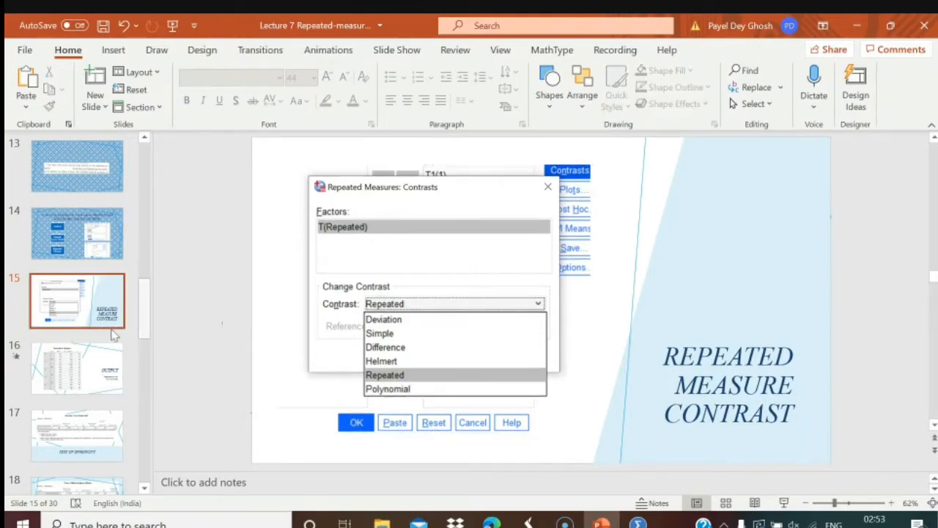
Check the repeated measure contrast slide 15 in the PowerPoint lecture and switch back to SPSS.
left_click(93, 316)
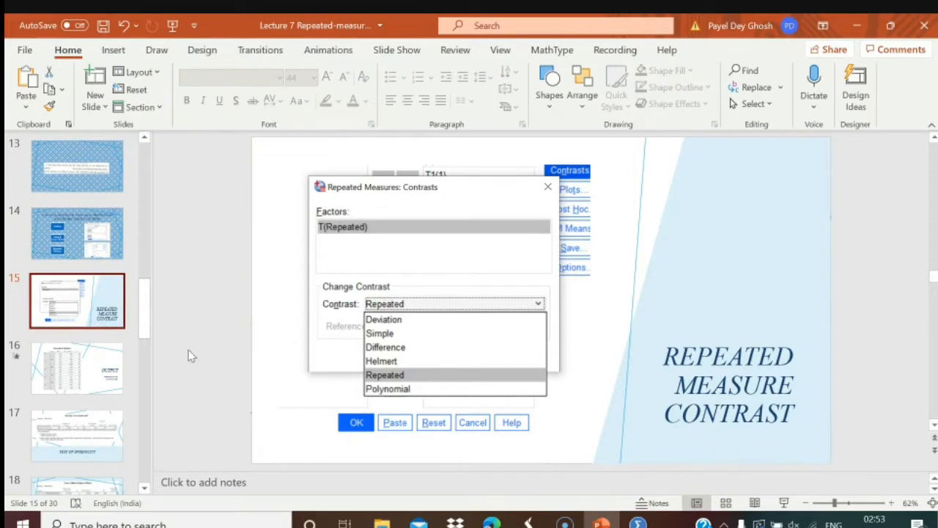
key("Down")
key("Up")
left_click(638, 522)
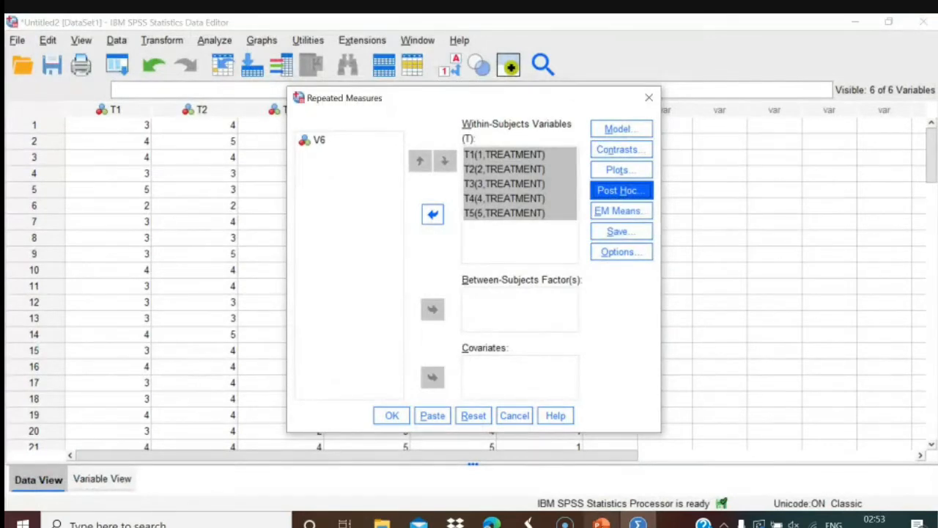
Switch to the PowerPoint lecture and browse from the sphericity test slide to the post hoc slides 20 and 21.
left_click(601, 523)
scroll(213, 423, "down", 4)
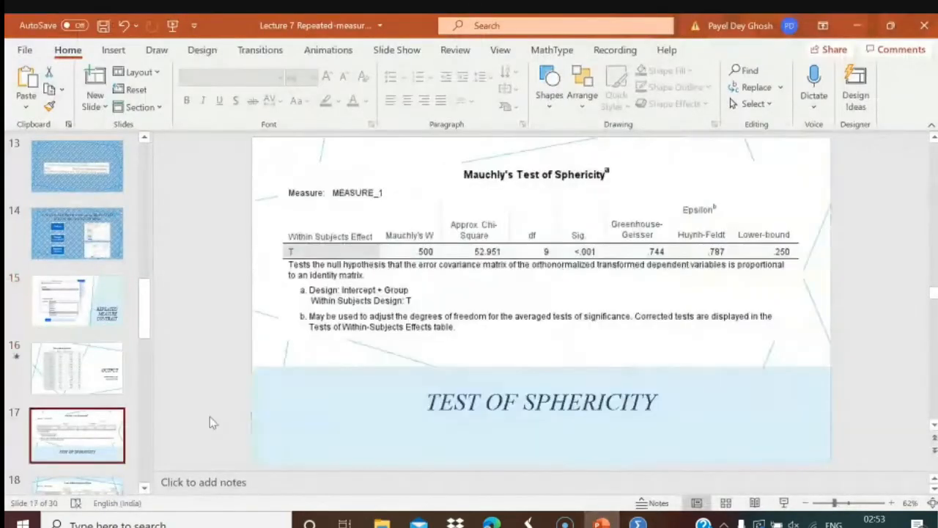
scroll(210, 422, "down", 1)
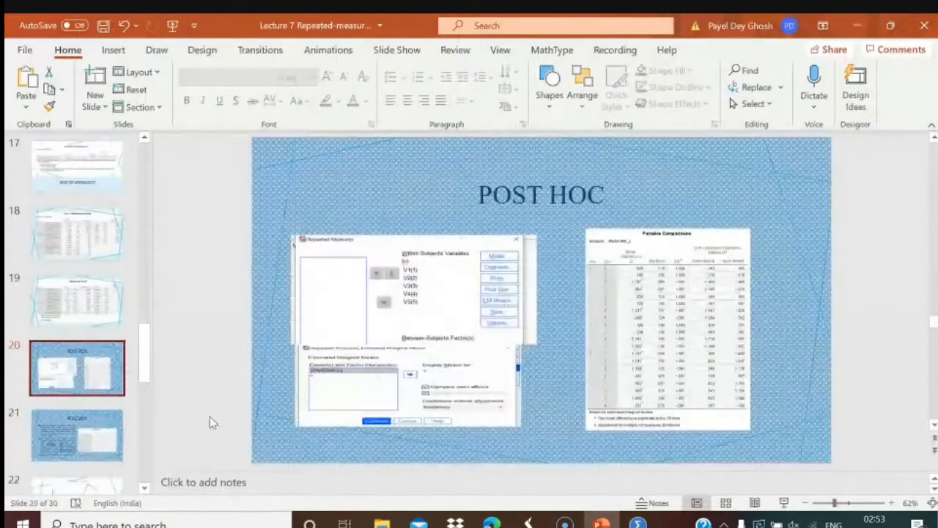
scroll(209, 422, "down", 2)
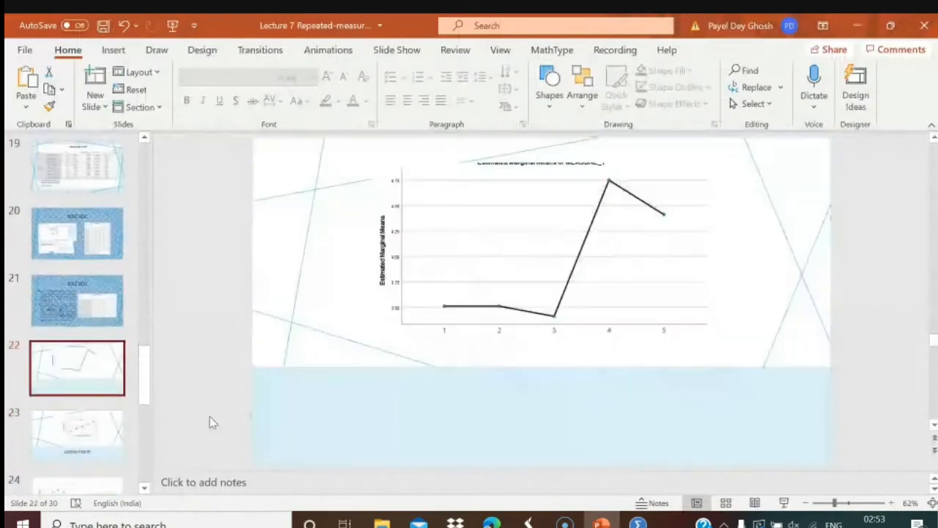
scroll(210, 422, "up", 1)
scroll(210, 422, "up", 1)
key("Down")
key("Down")
key("Down")
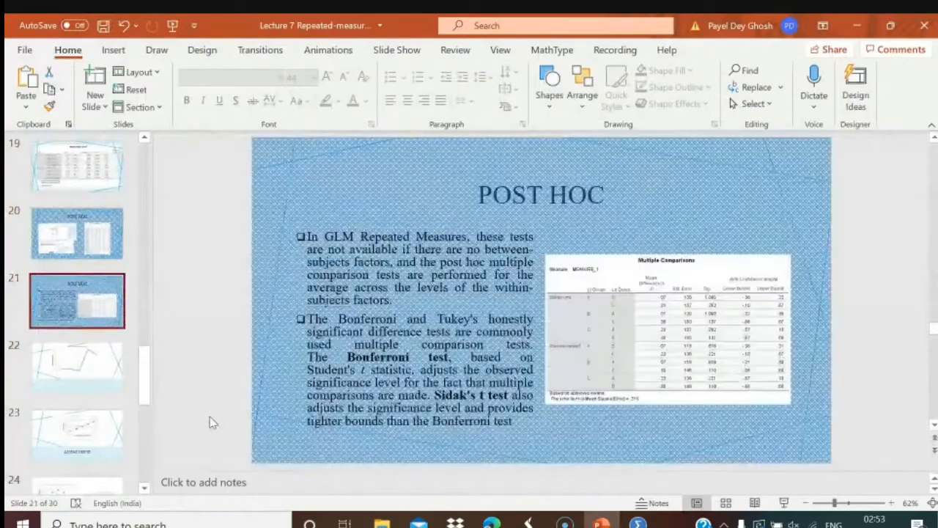
Browse the lecture's trend slides up to slide 27, go back to the quadratic trend slide 24 and return to SPSS.
key("Down")
key("Down")
key("Down")
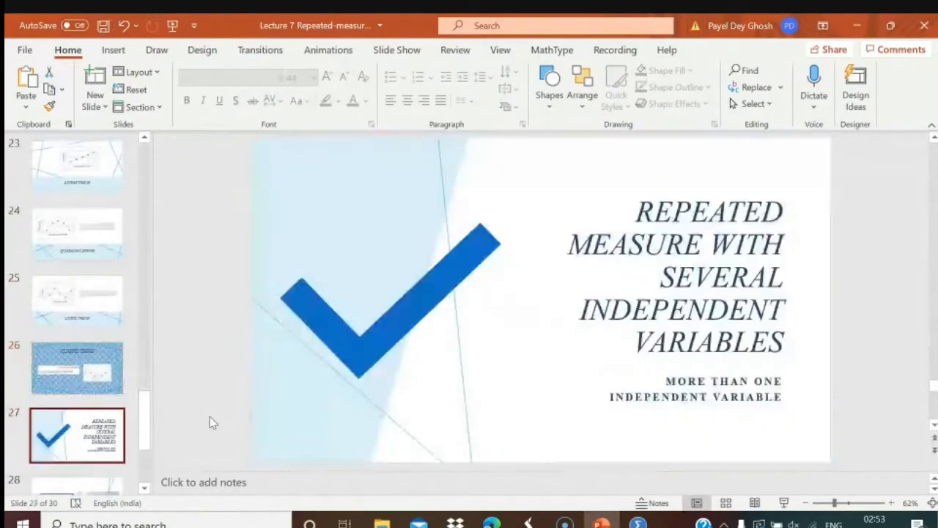
key("Up")
key("Up")
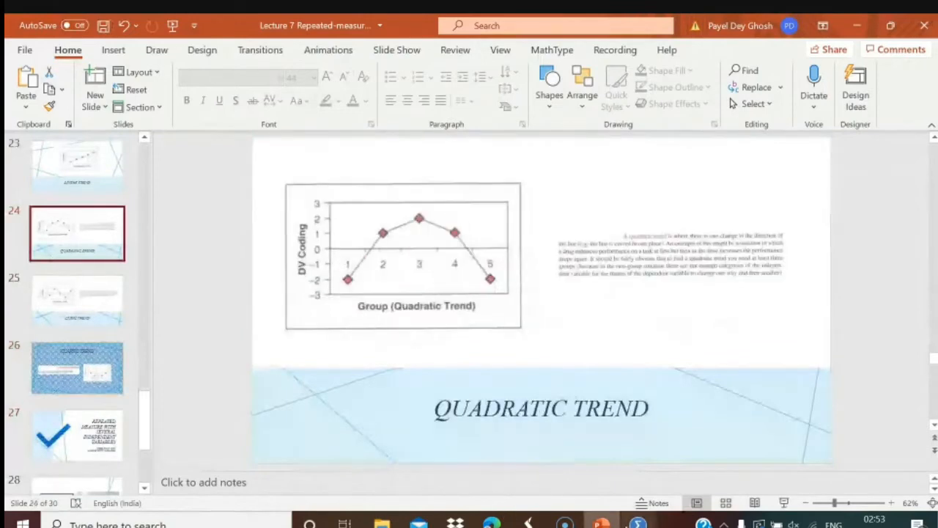
mouse_move(638, 522)
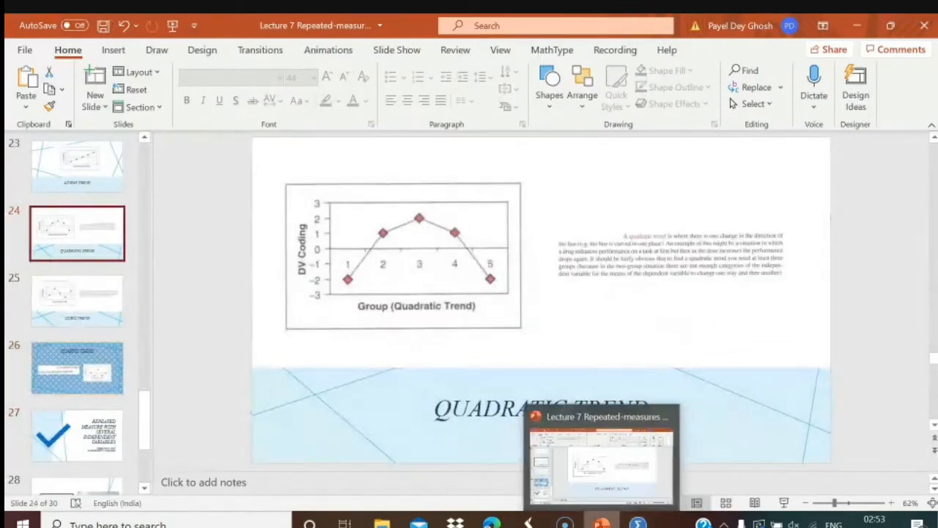
left_click(638, 522)
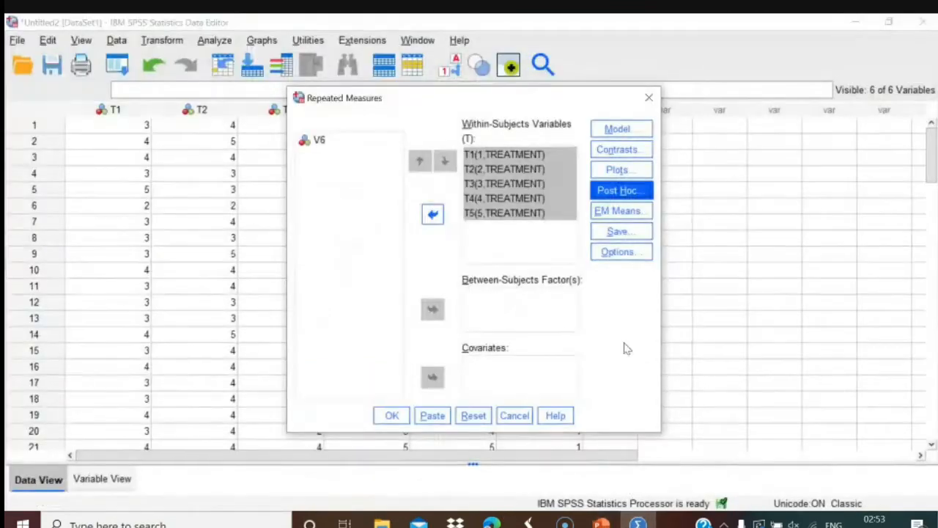
Keep the Bonferroni confidence interval adjustment for the main effects comparison of T and run the repeated measures analysis.
left_click(616, 211)
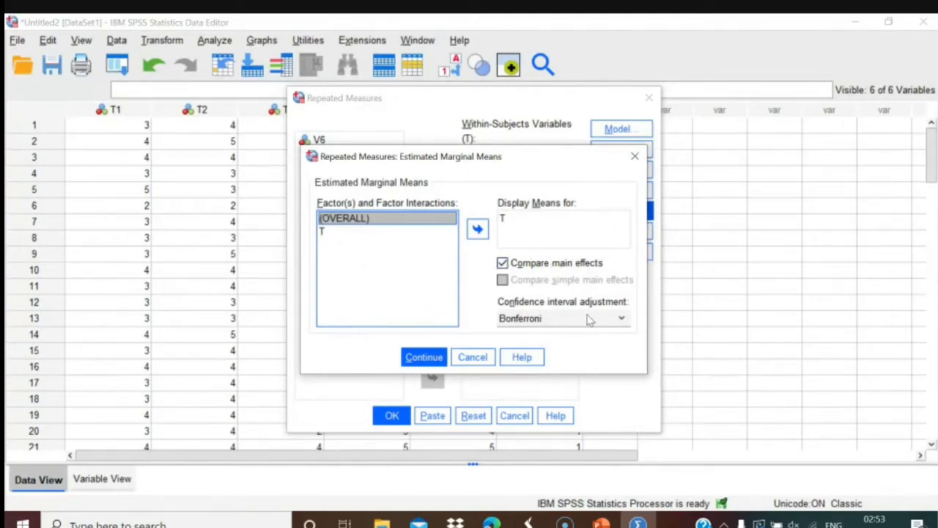
left_click(623, 320)
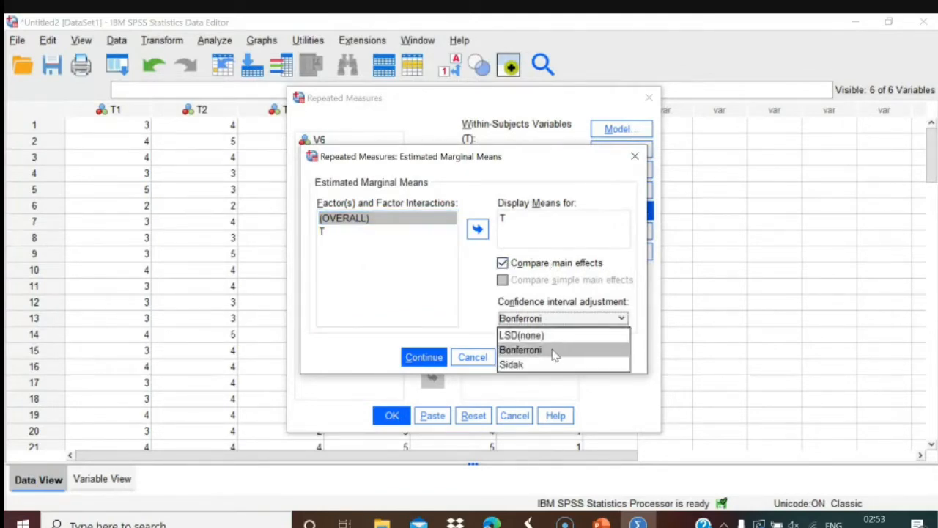
left_click(555, 352)
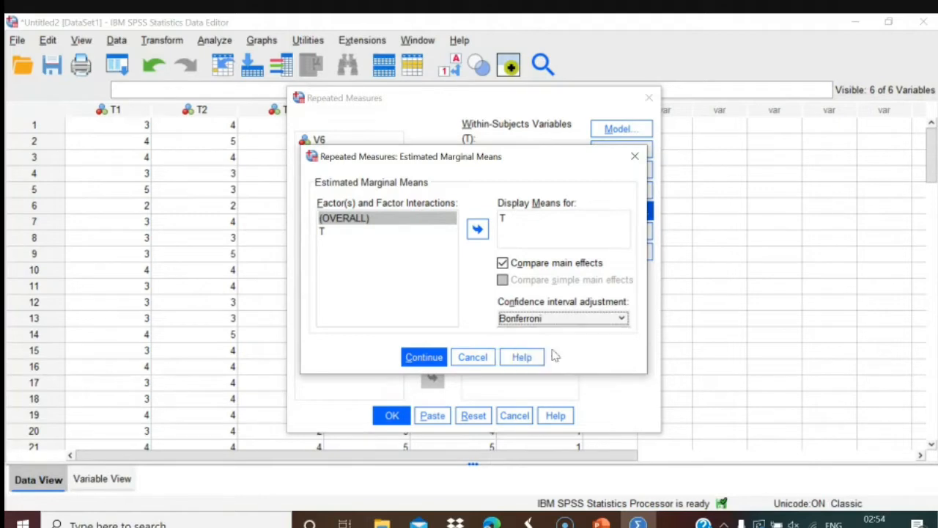
left_click(425, 359)
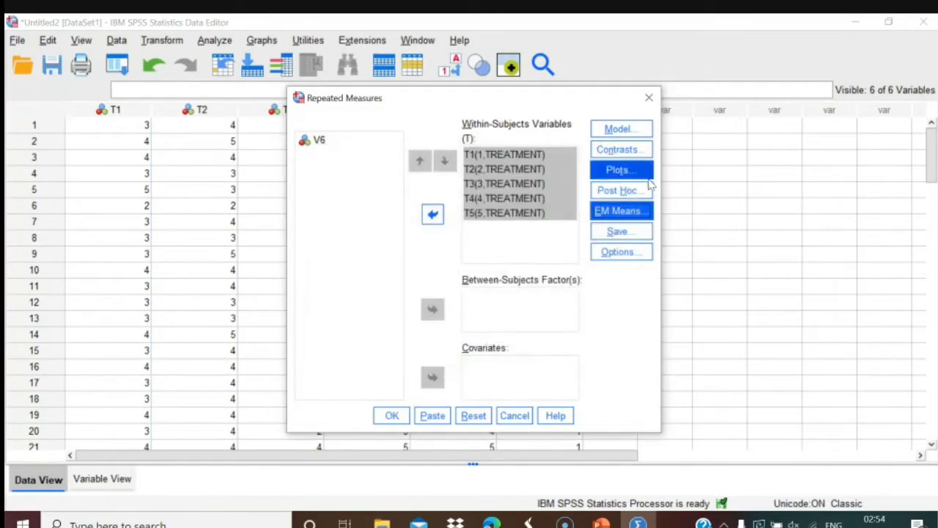
left_click(388, 417)
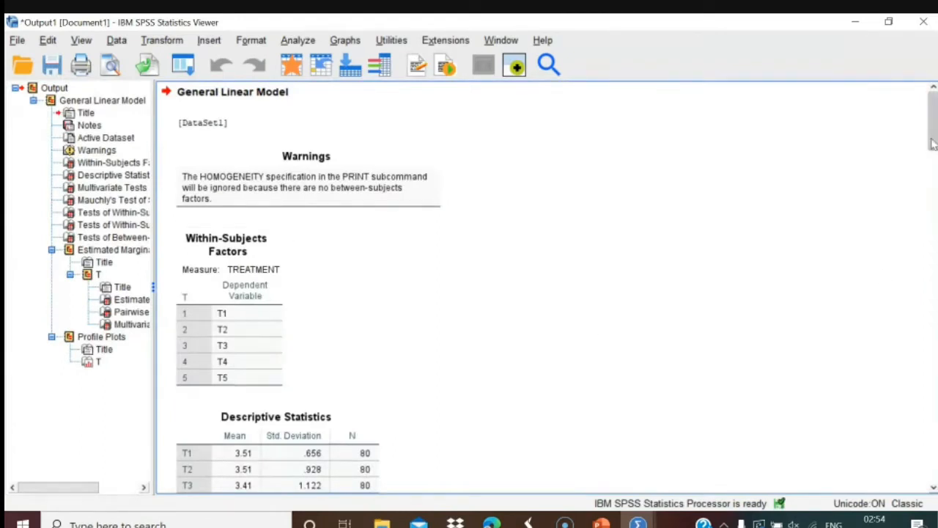
View the descriptive statistics in the SPSS output, and switch to PowerPoint to show the descriptive statistics output slide 16.
scroll(937, 150, "down", 3)
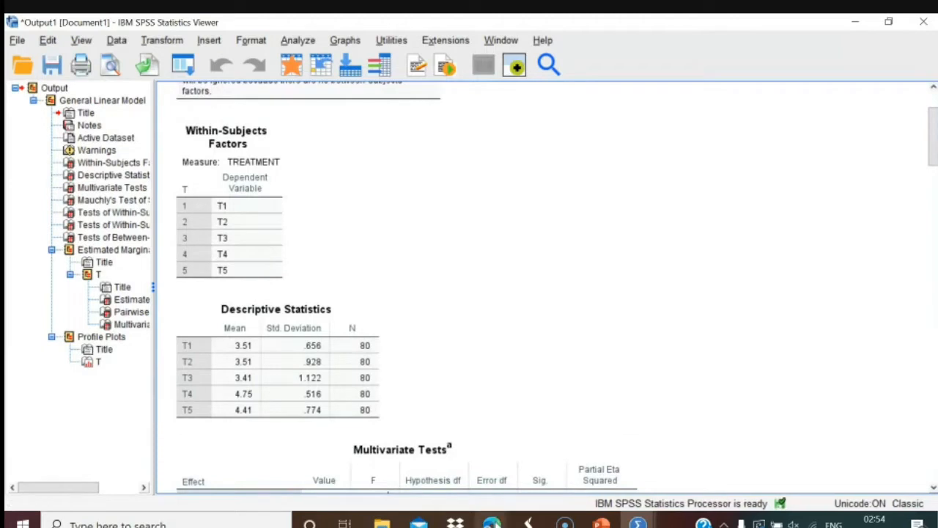
mouse_move(497, 522)
left_click(410, 458)
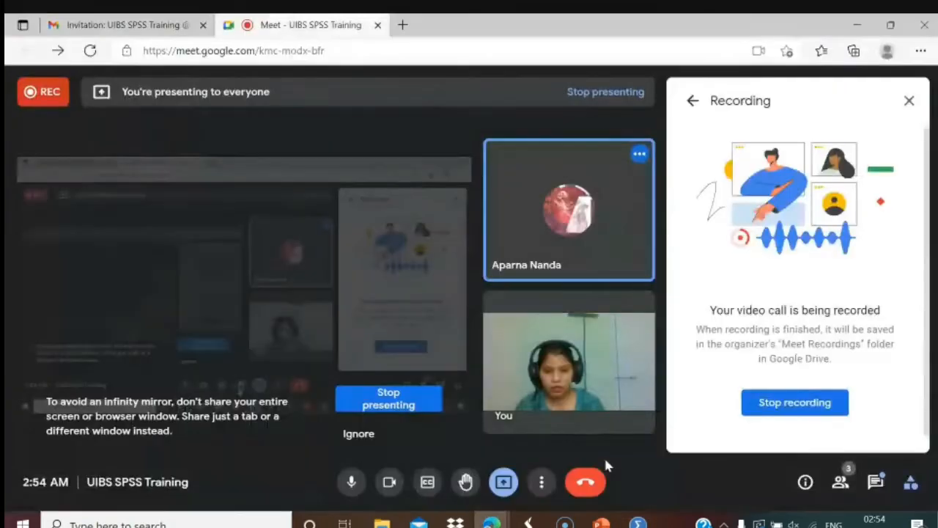
left_click(601, 523)
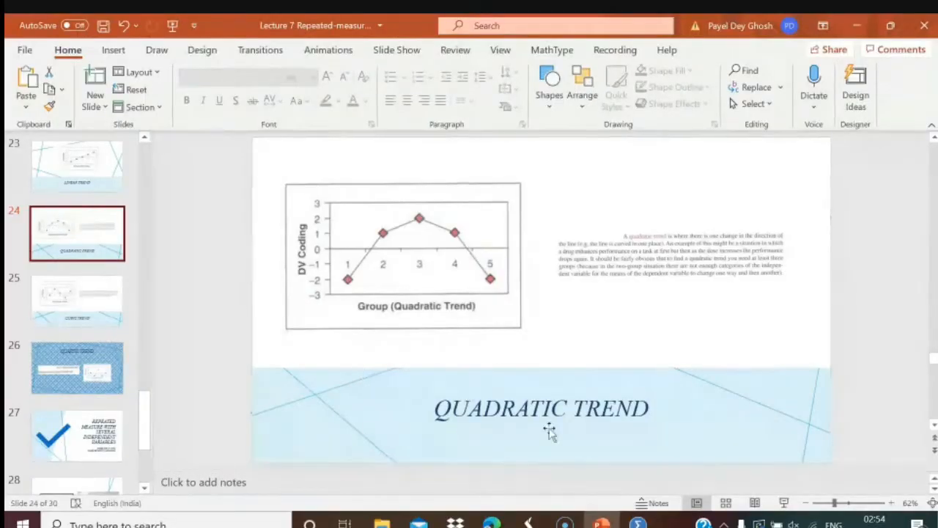
scroll(149, 374, "up", 6)
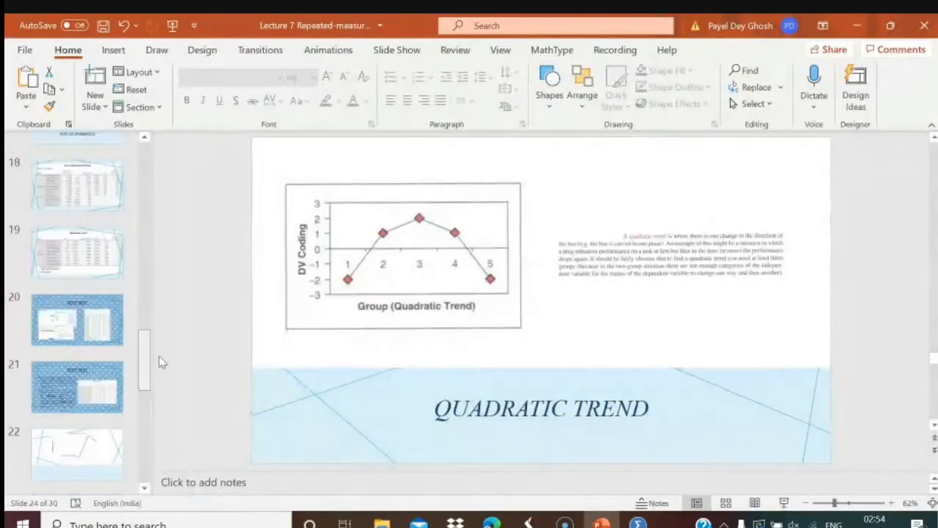
scroll(157, 335, "up", 1)
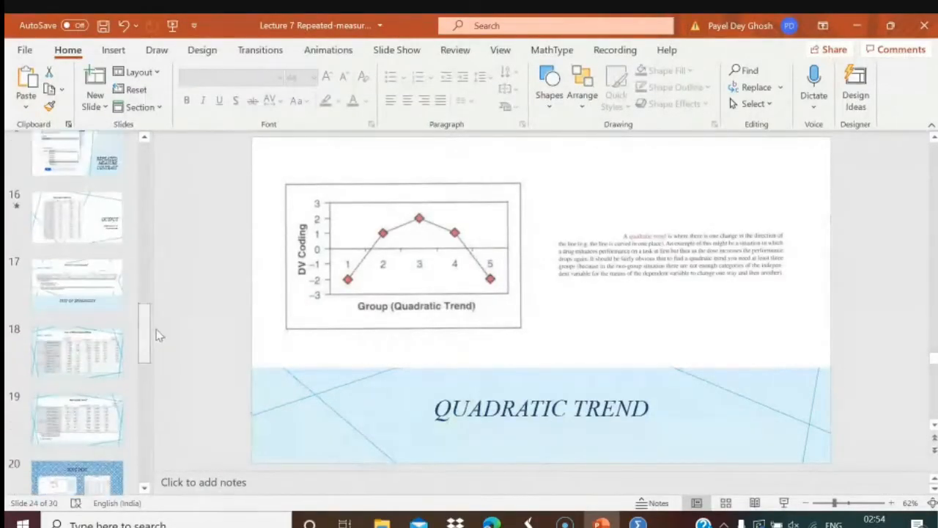
left_click(112, 249)
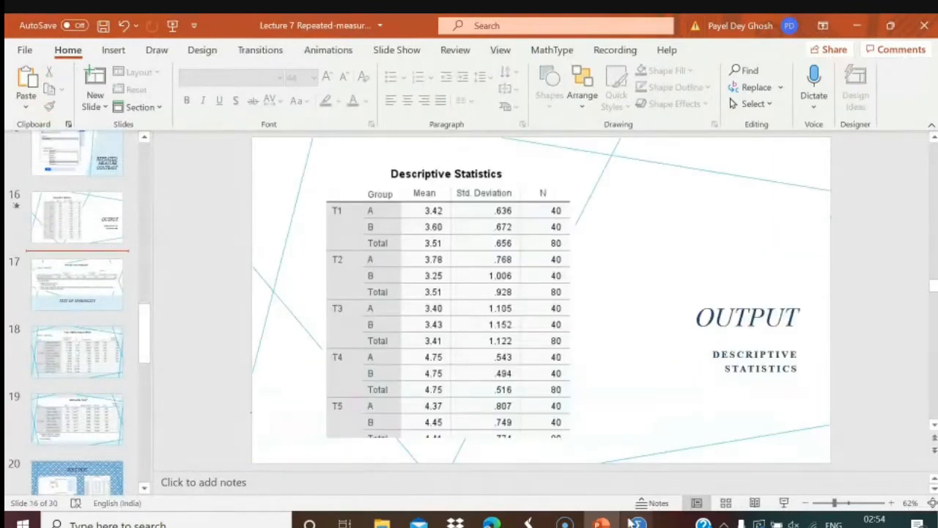
Return to the SPSS output and examine the multivariate tests, Mauchly's test of sphericity and the tests of within-subjects effects.
left_click(601, 522)
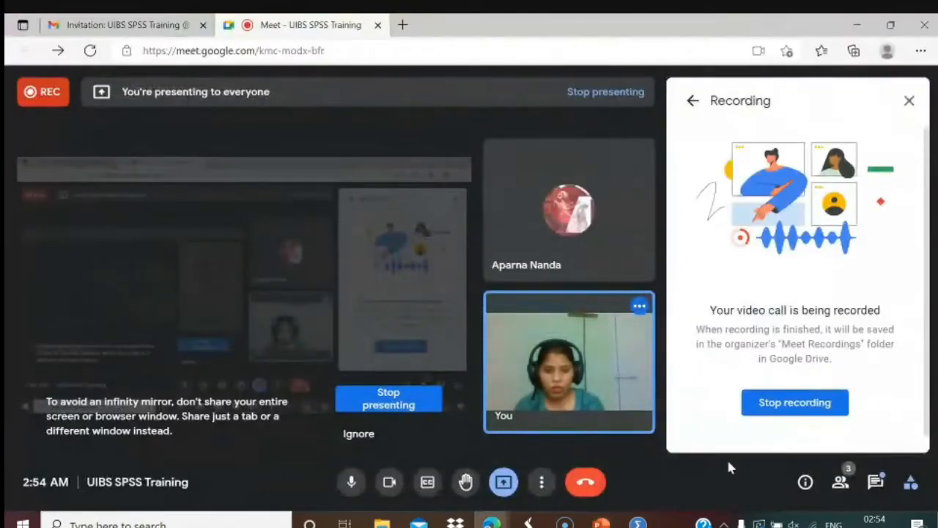
mouse_move(642, 522)
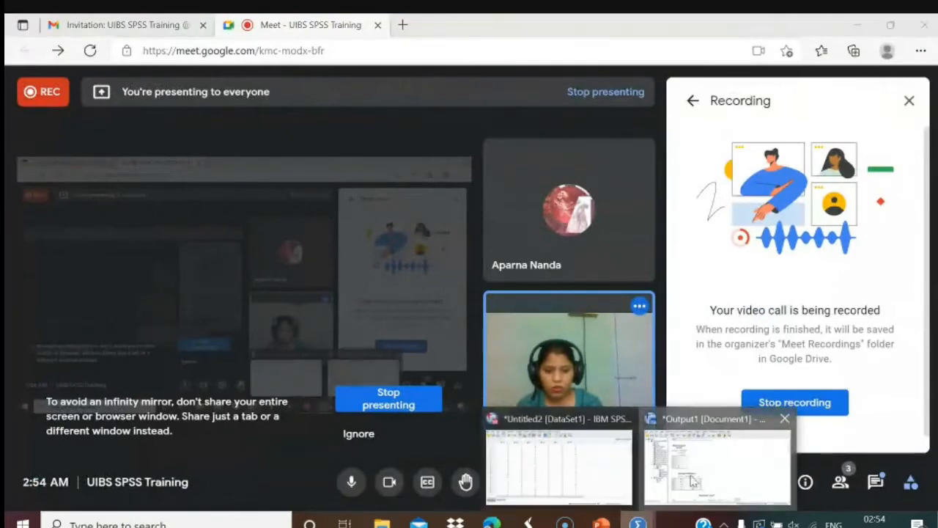
left_click(722, 462)
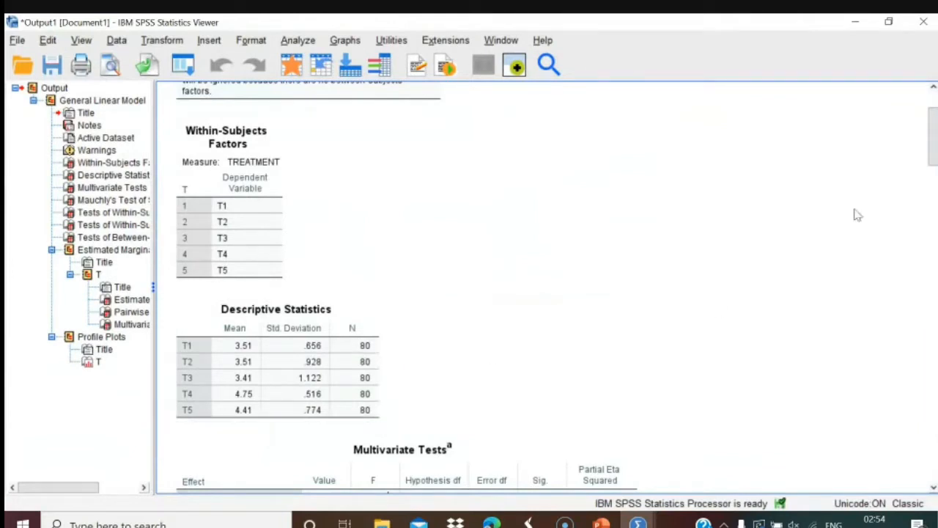
scroll(935, 158, "down", 5)
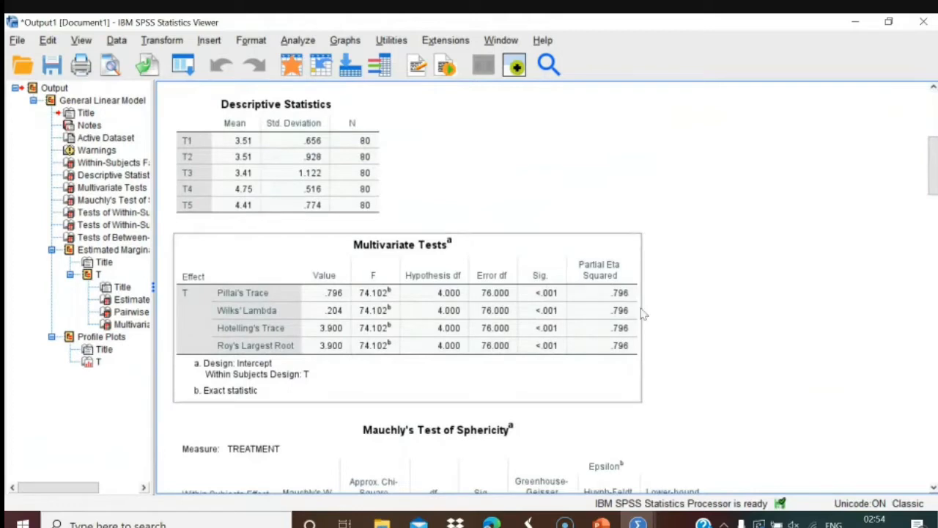
scroll(932, 189, "down", 1)
scroll(933, 189, "down", 5)
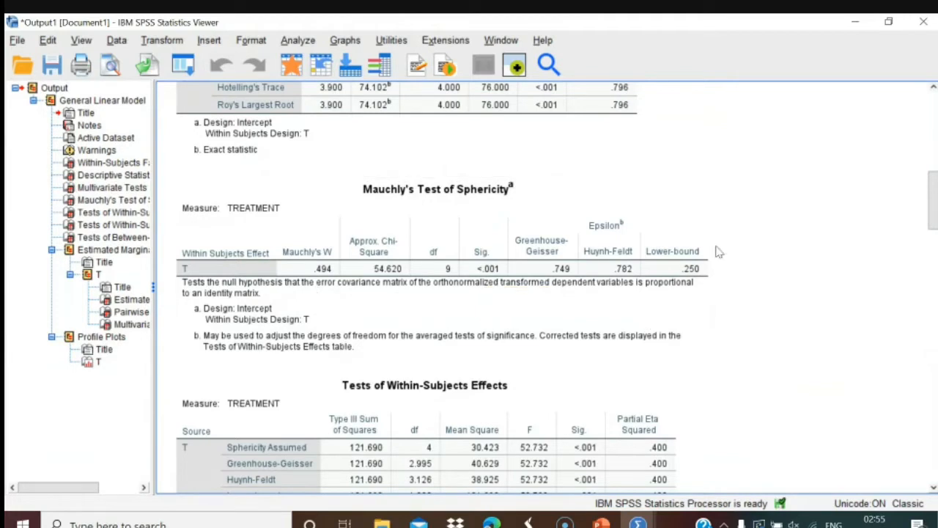
scroll(468, 249, "down", 3)
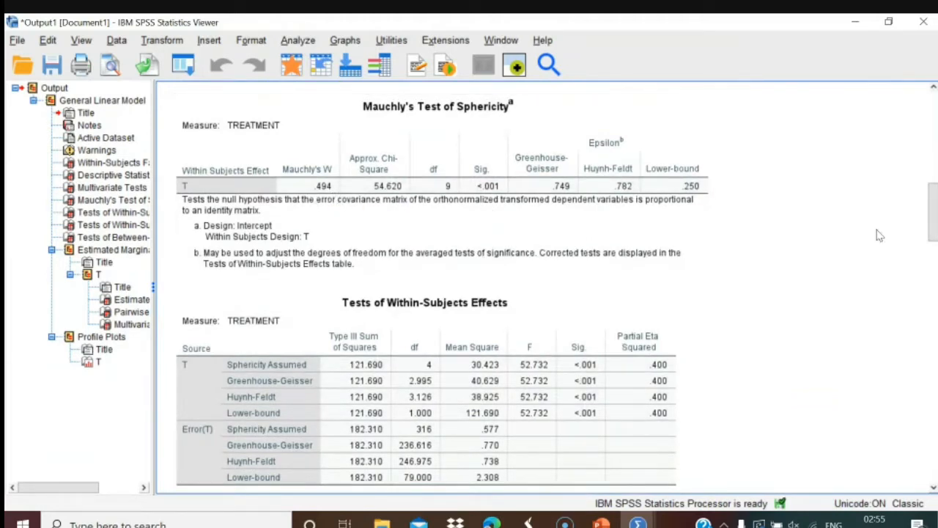
scroll(932, 230, "down", 1)
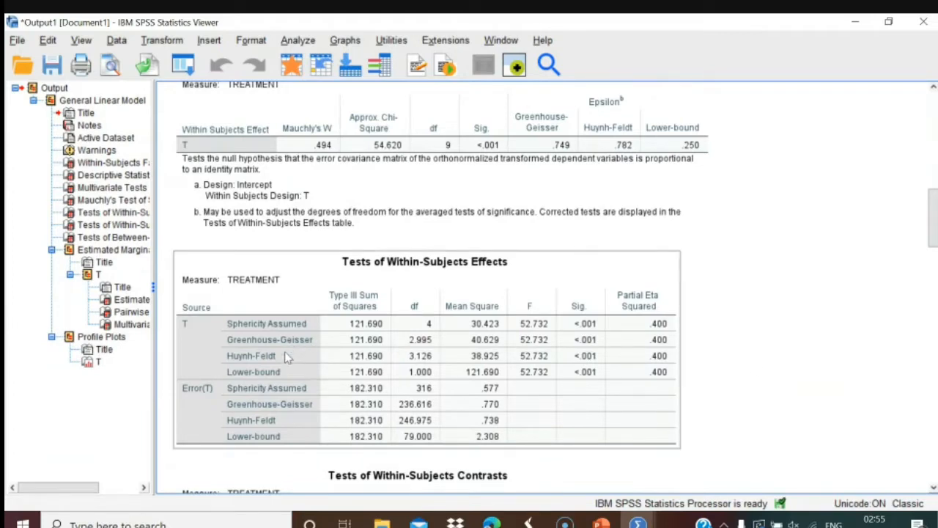
Switch to PowerPoint, read slide 12 on corrections for violated sphericity, and return to the SPSS output.
left_click(582, 473)
left_click(601, 523)
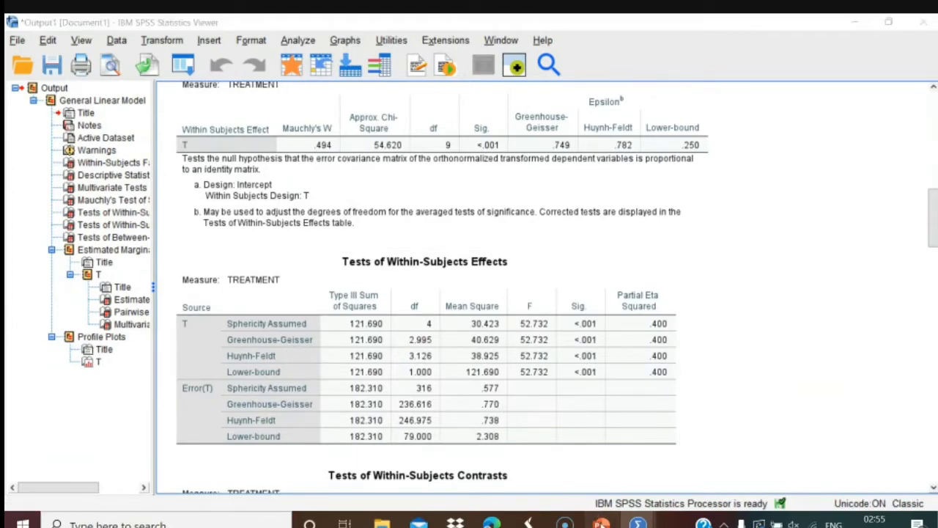
key("Up")
key("Up")
key("Up")
key("Up")
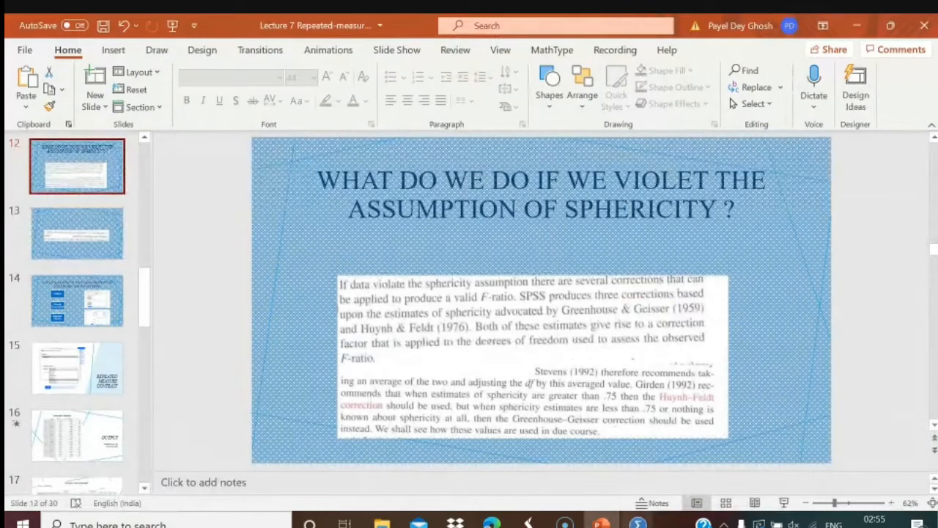
mouse_move(637, 522)
left_click(663, 488)
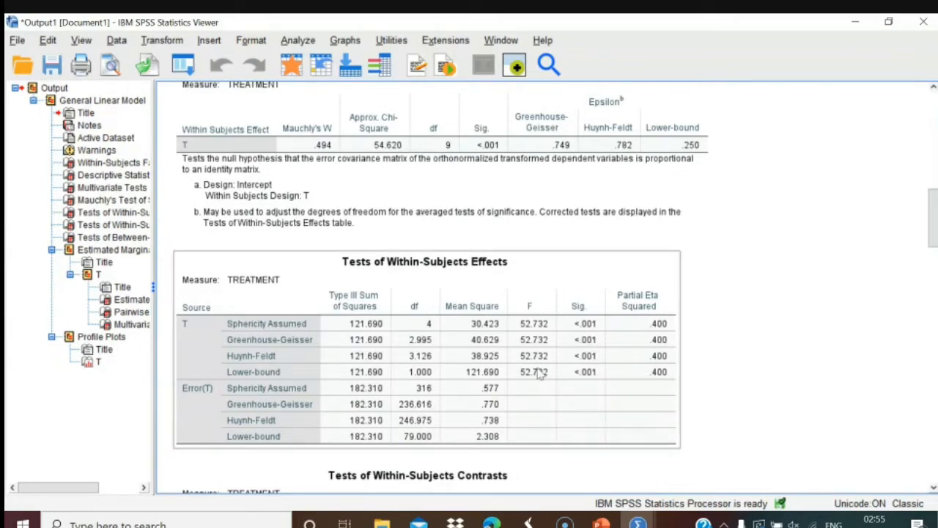
Review the multivariate tests and Mauchly's test of sphericity again, and return to the within-subjects effects table.
scroll(878, 174, "up", 5)
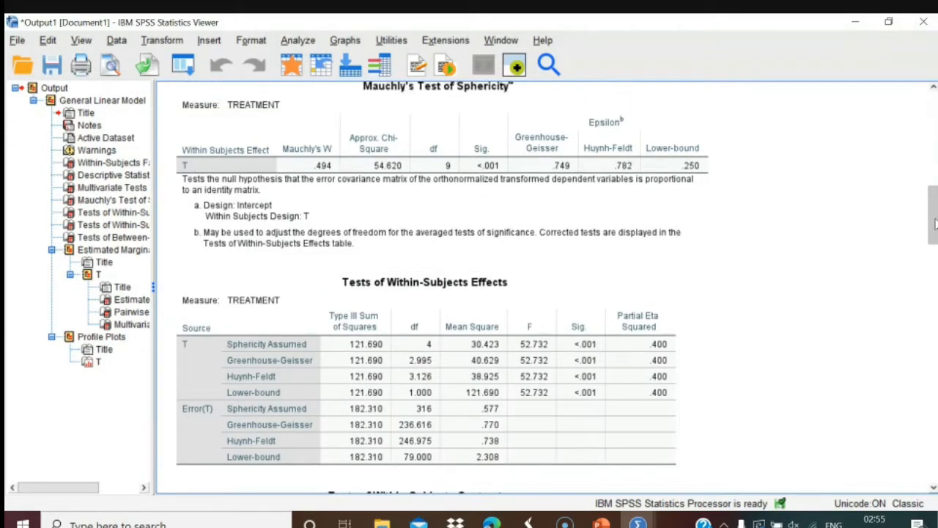
left_click(571, 178)
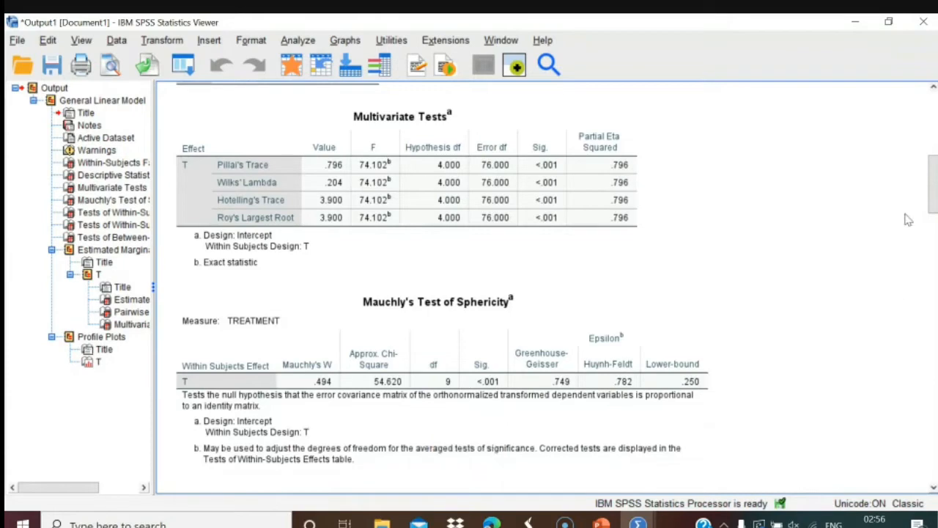
scroll(932, 211, "down", 3)
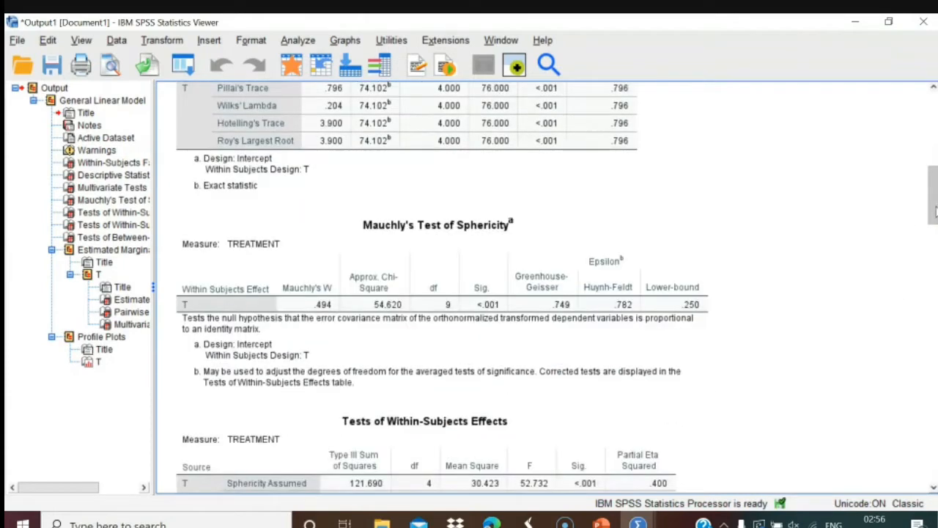
scroll(932, 211, "down", 5)
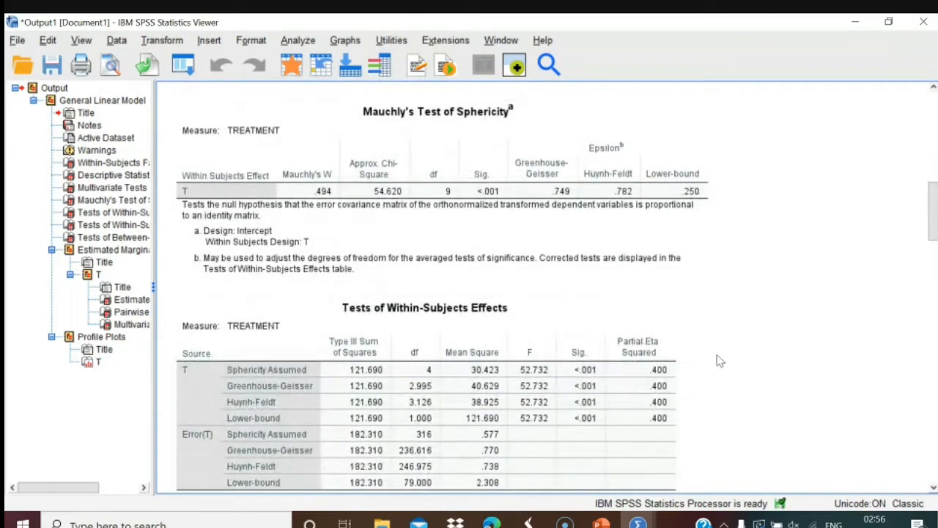
Recheck the multivariate tests and Mauchly's test of sphericity, and switch to the Google Meet call and back to the SPSS output.
scroll(932, 218, "up", 3)
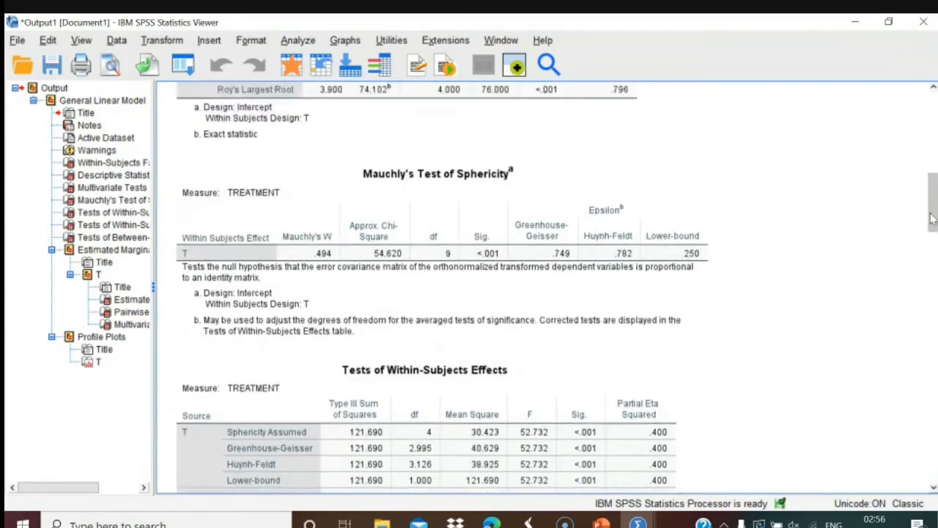
scroll(933, 219, "up", 3)
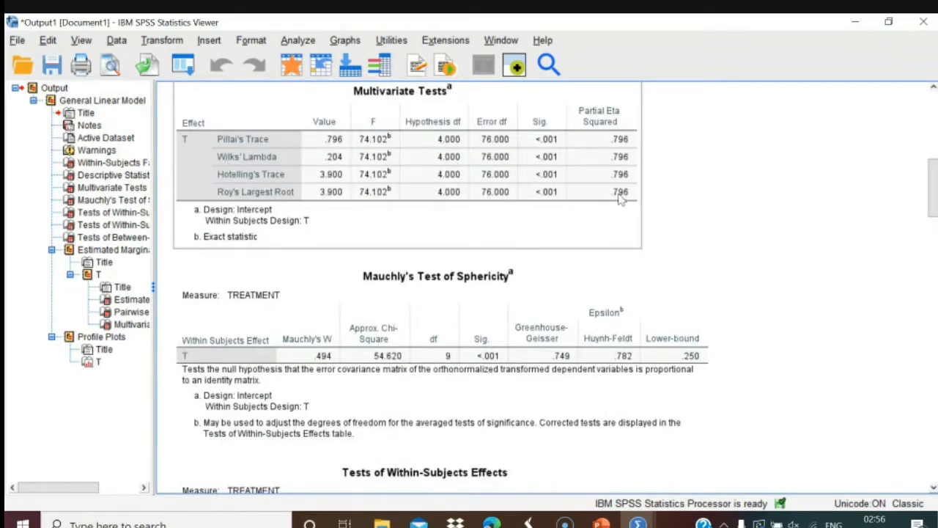
scroll(651, 434, "down", 3)
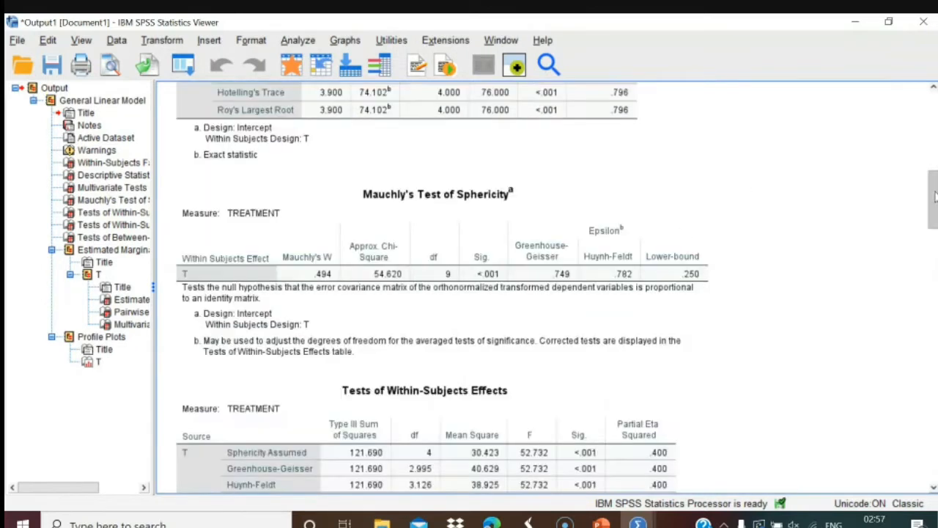
mouse_move(491, 522)
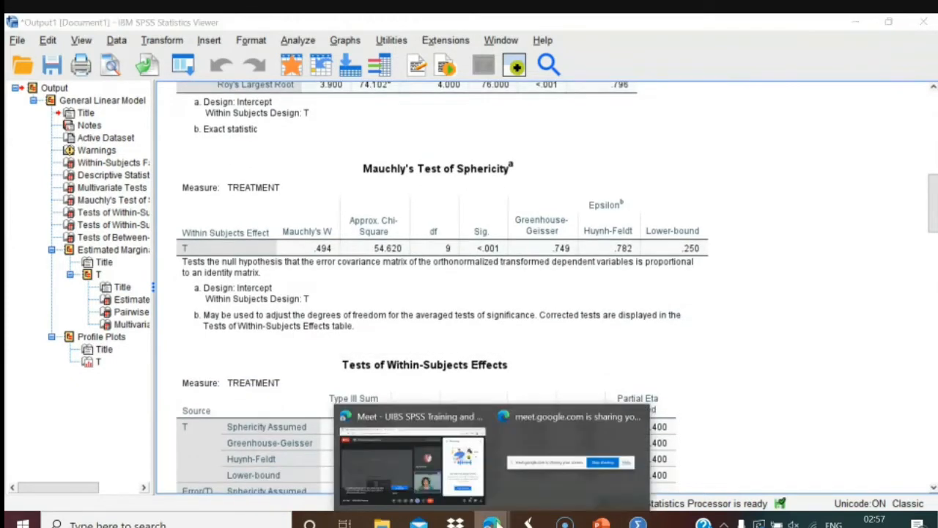
left_click(444, 469)
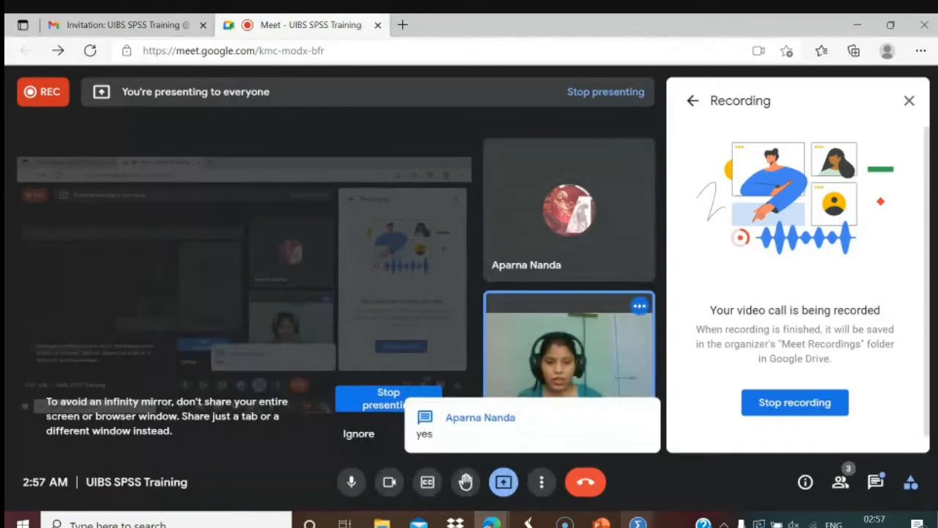
mouse_move(638, 522)
left_click(717, 461)
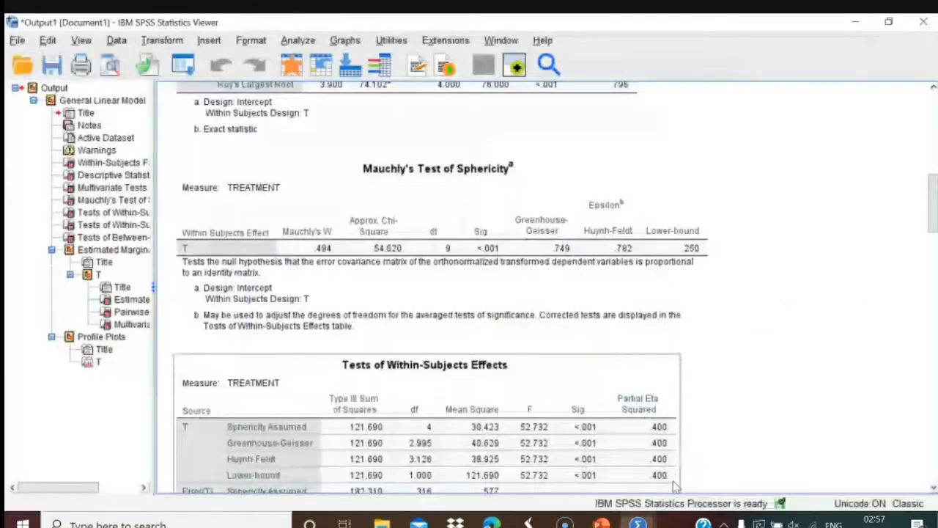
Examine the sphericity-assumed and corrected rows in the Tests of Within-Subjects Effects table.
left_click_drag(932, 224, 935, 233)
left_click(555, 370)
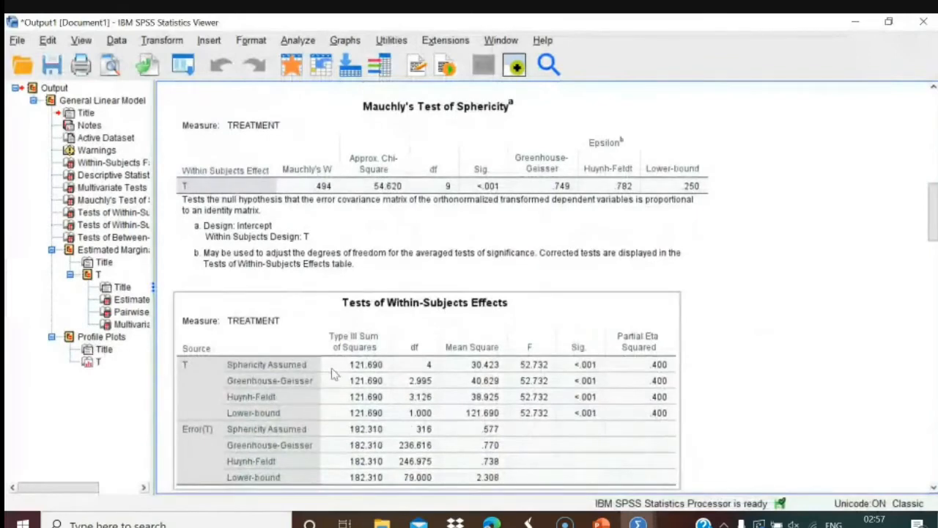
left_click(683, 393)
left_click(556, 414)
left_click(840, 336)
Compare the partial eta squared values in the Multivariate Tests table with those in the within-subjects effects table.
scroll(935, 232, "up", 3)
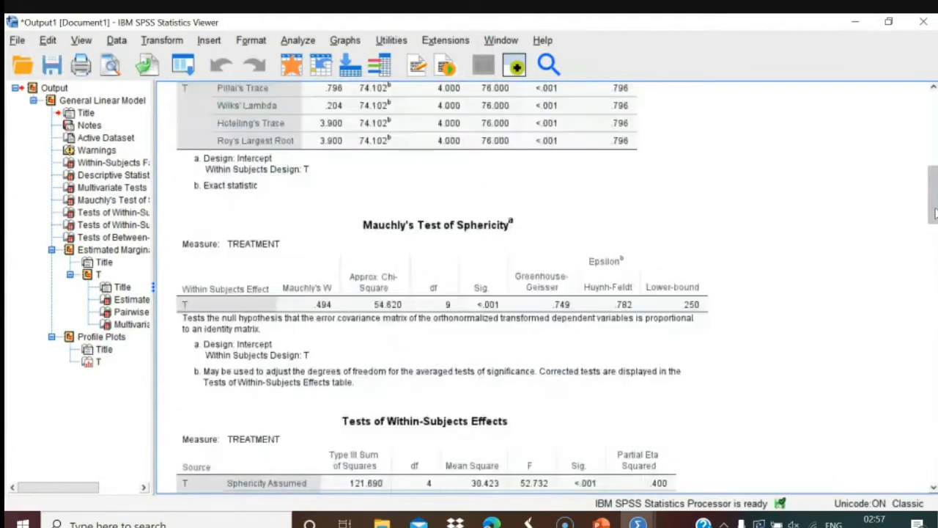
left_click(534, 218)
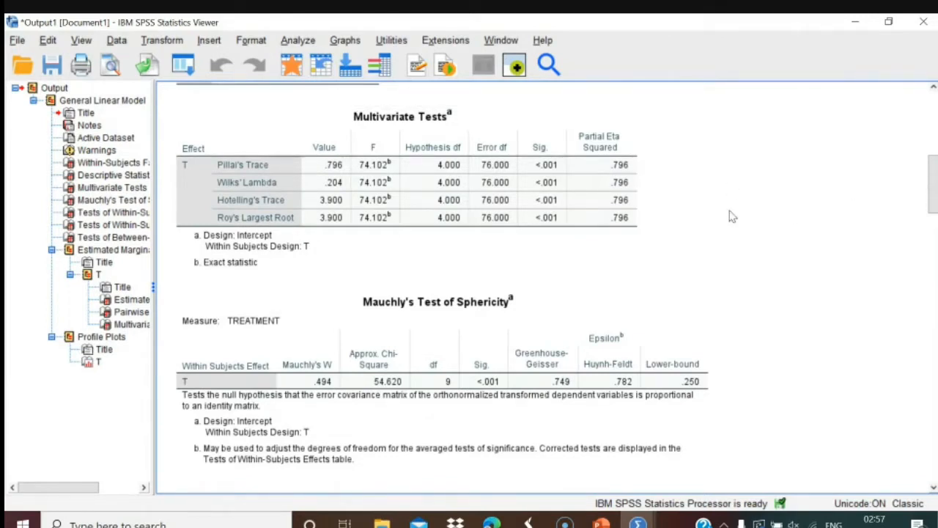
left_click_drag(933, 199, 935, 226)
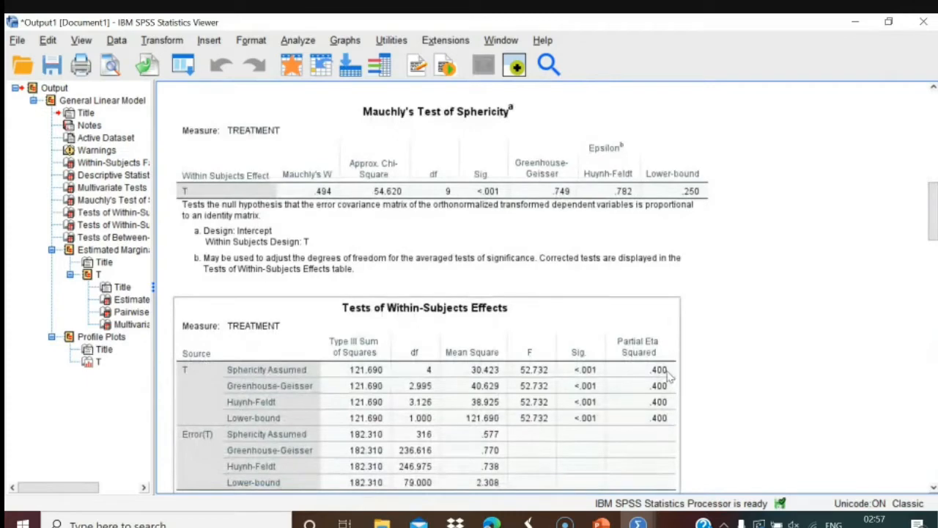
left_click(709, 405)
Examine the level-by-level comparisons in the Tests of Within-Subjects Contrasts table.
left_click_drag(933, 233, 931, 276)
scroll(879, 257, "down", 2)
left_click(558, 272)
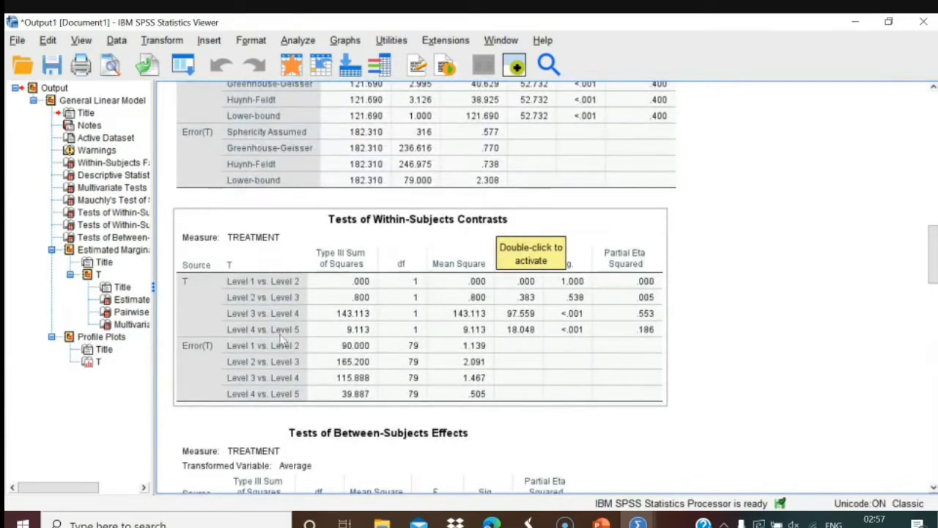
left_click(717, 289)
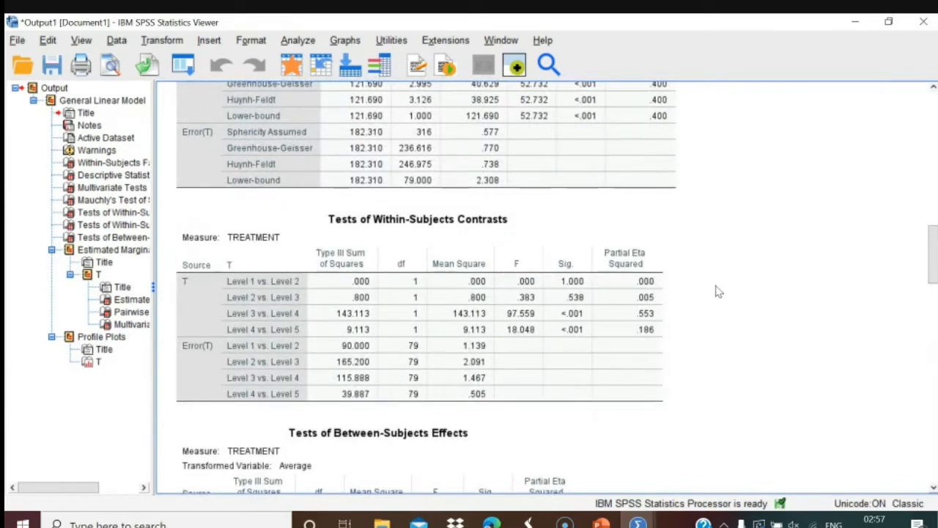
left_click(284, 263)
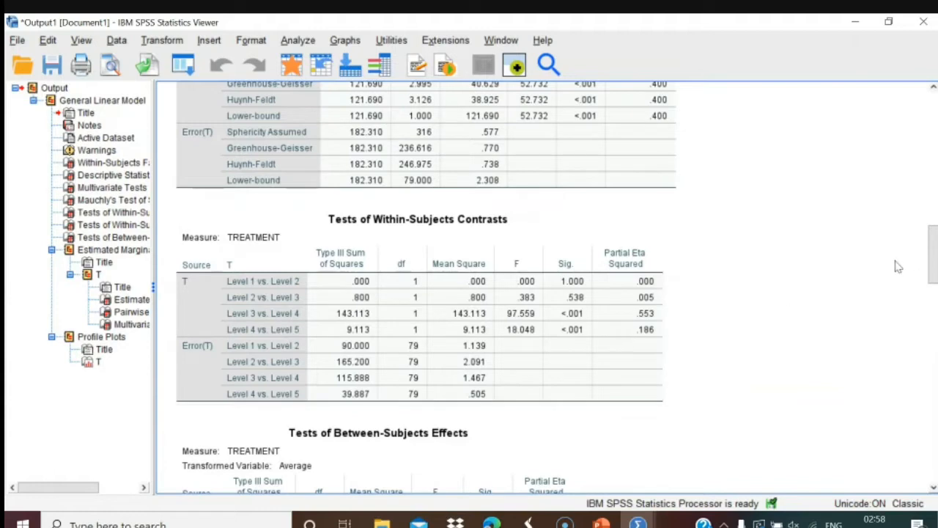
Read the Pairwise Comparisons table for mean differences and significance across the five treatment levels.
left_click_drag(932, 268, 933, 372)
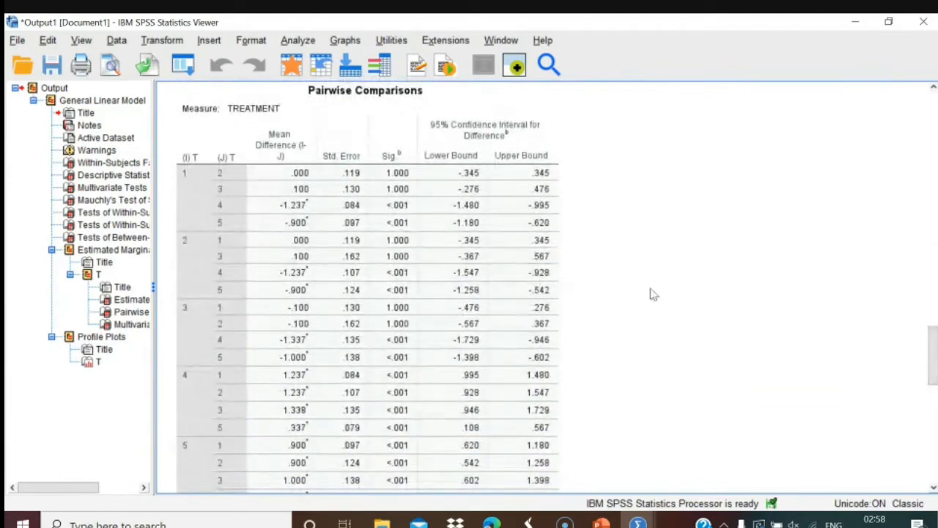
left_click(481, 226)
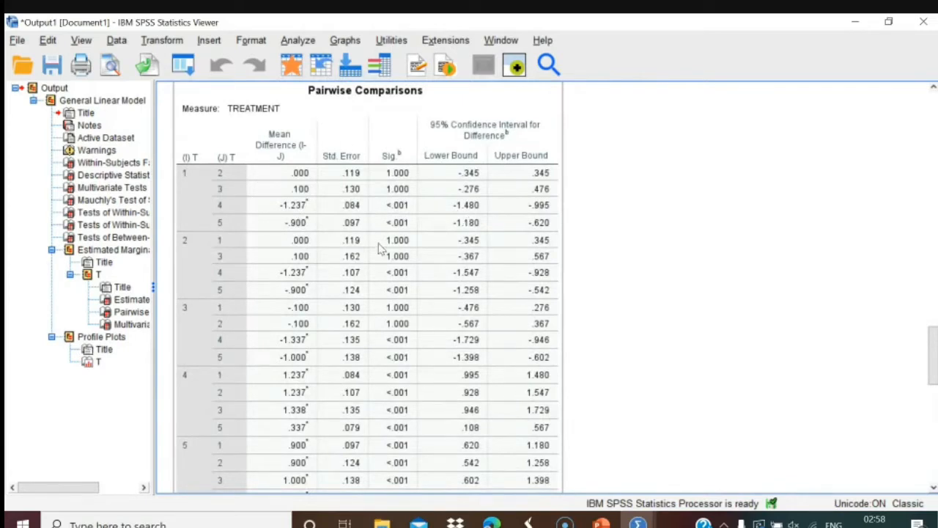
left_click(610, 325)
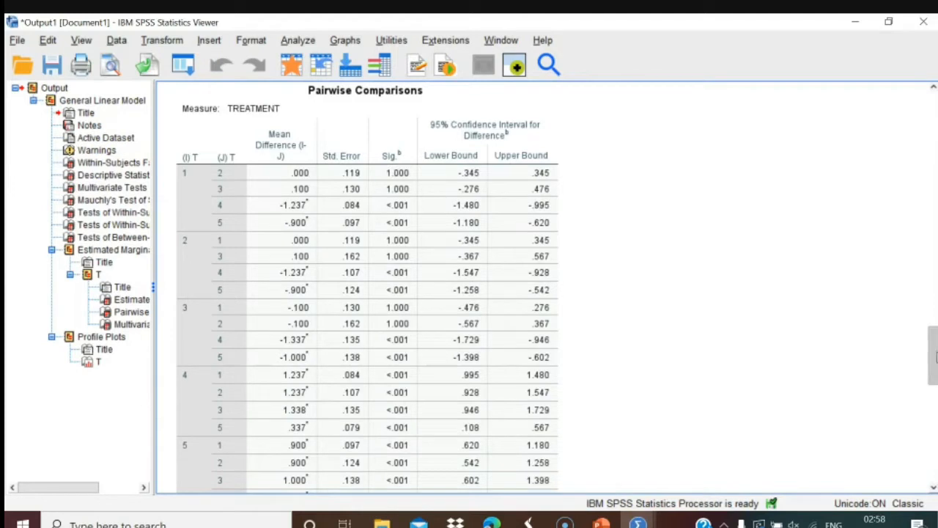
left_click_drag(936, 358, 935, 360)
left_click(334, 225)
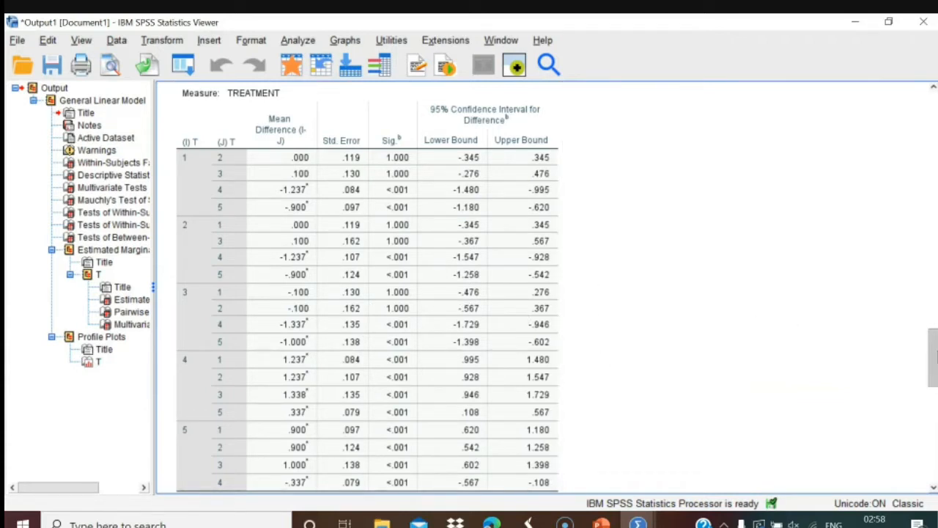
View the profile plot of the estimated marginal means of TREATMENT at the end of the output.
left_click_drag(935, 356, 935, 454)
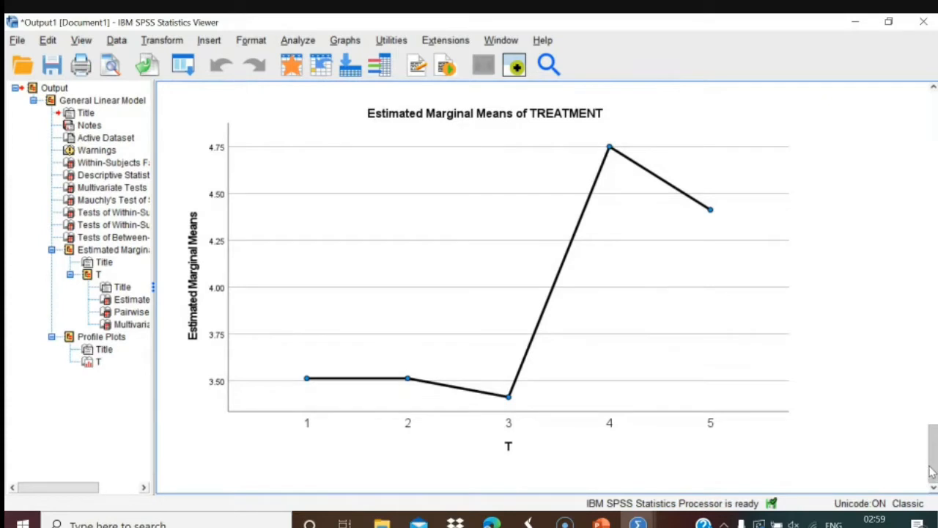
left_click(695, 461)
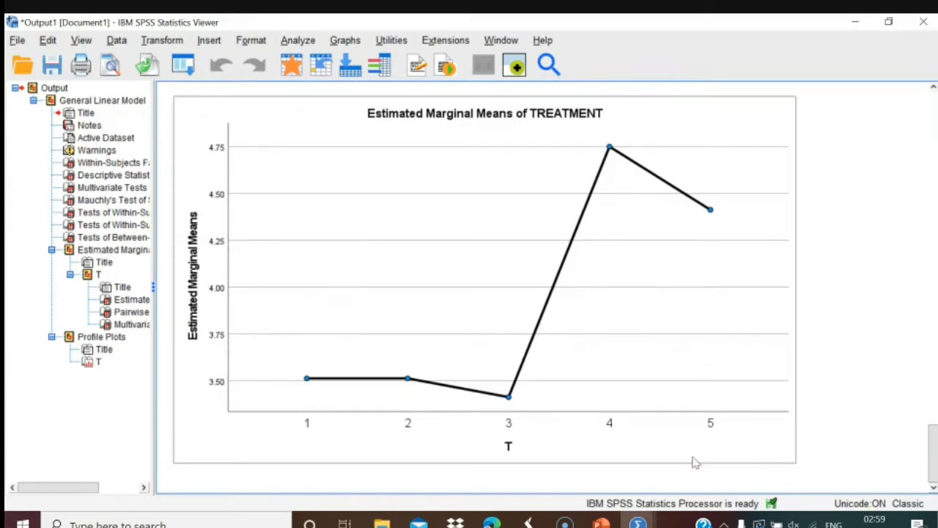
left_click(609, 490)
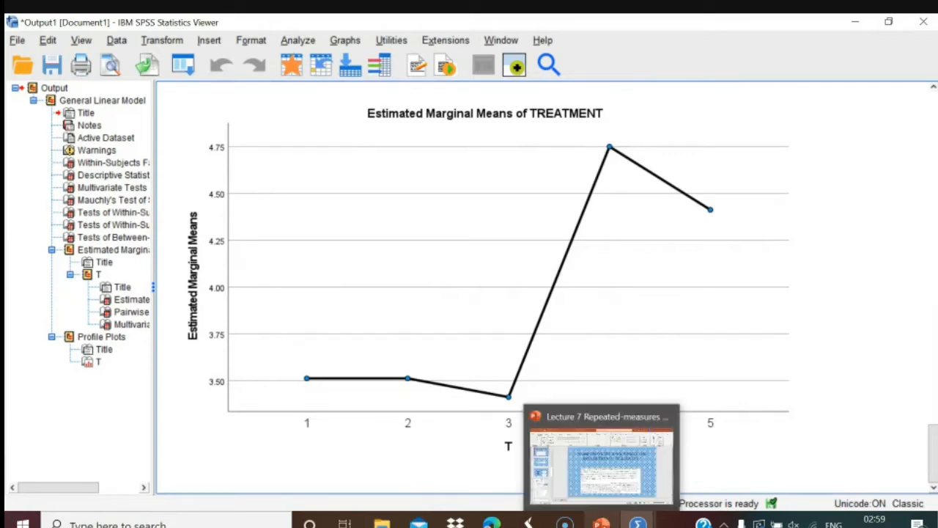
Switch to the PowerPoint lecture and advance from slide 12 to slide 15 on repeated measure contrasts.
mouse_move(638, 522)
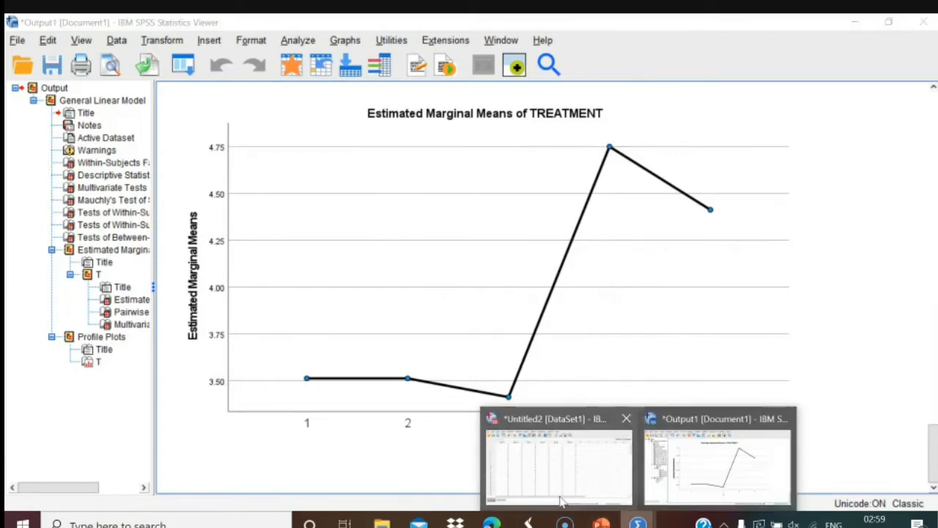
left_click(601, 522)
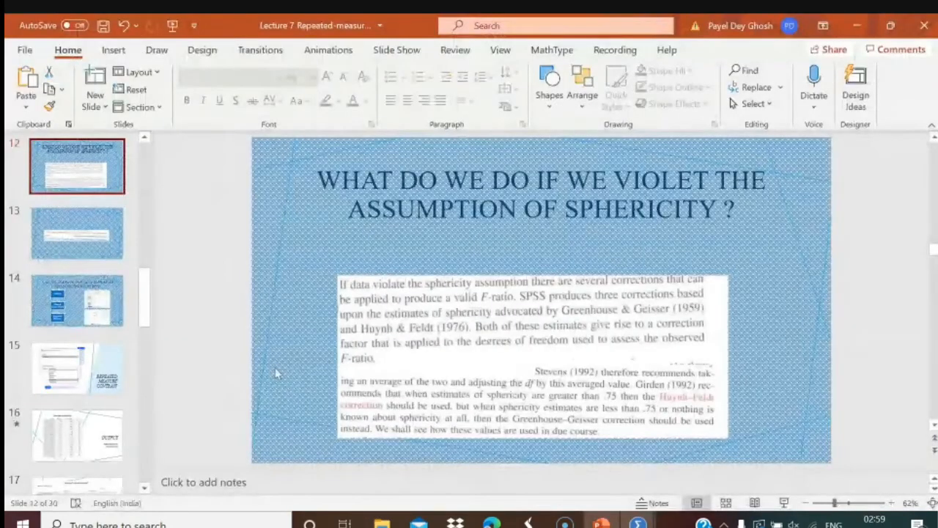
scroll(217, 362, "down", 2)
scroll(217, 361, "down", 1)
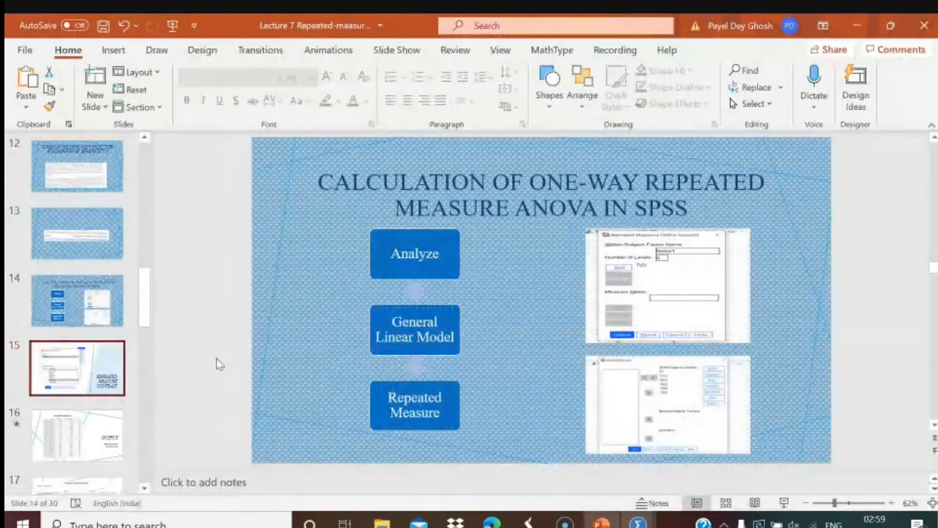
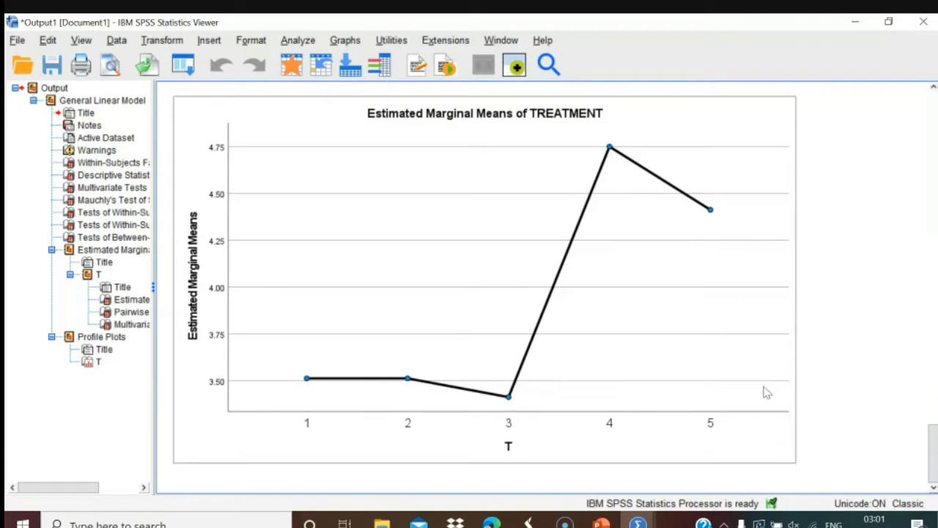
Compare the Tests of Within-Subjects Contrasts table with the estimated marginal means plot in the SPSS output.
left_click(808, 389)
left_click_drag(922, 442, 917, 256)
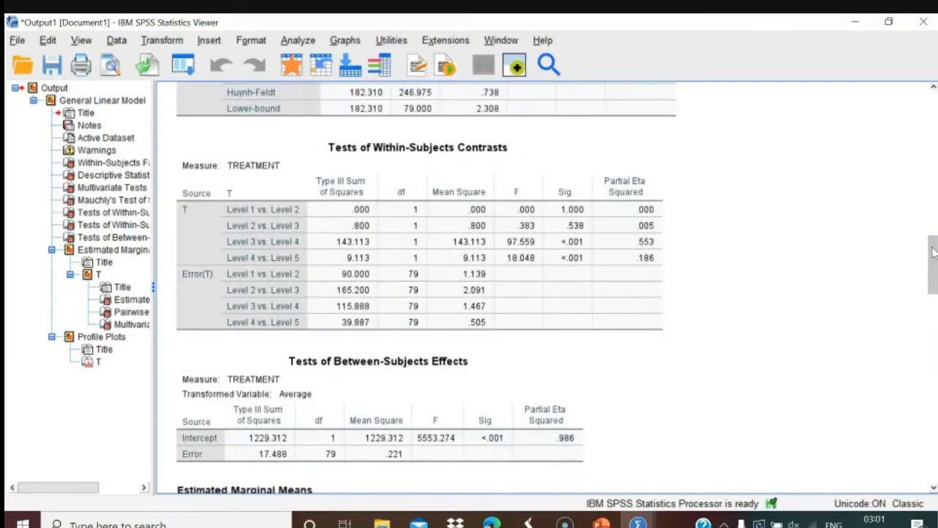
left_click_drag(934, 252, 934, 440)
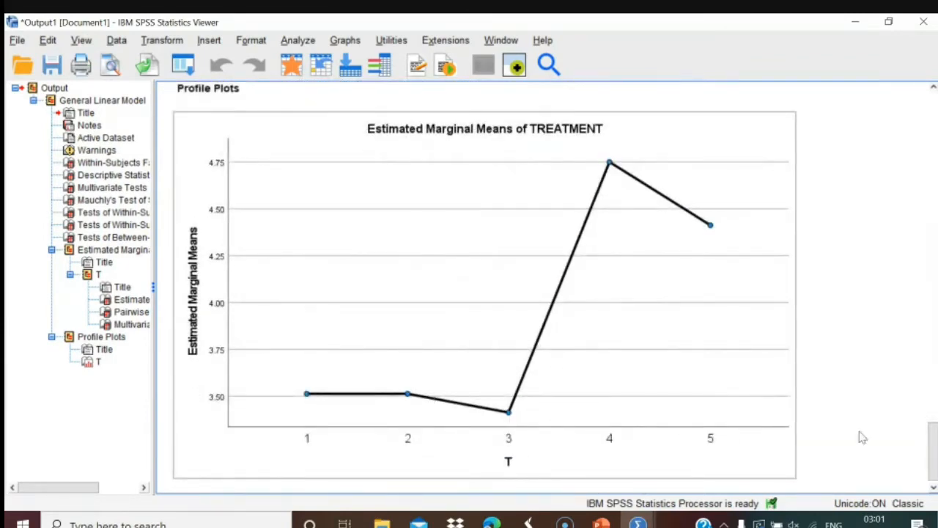
left_click_drag(931, 440, 900, 269)
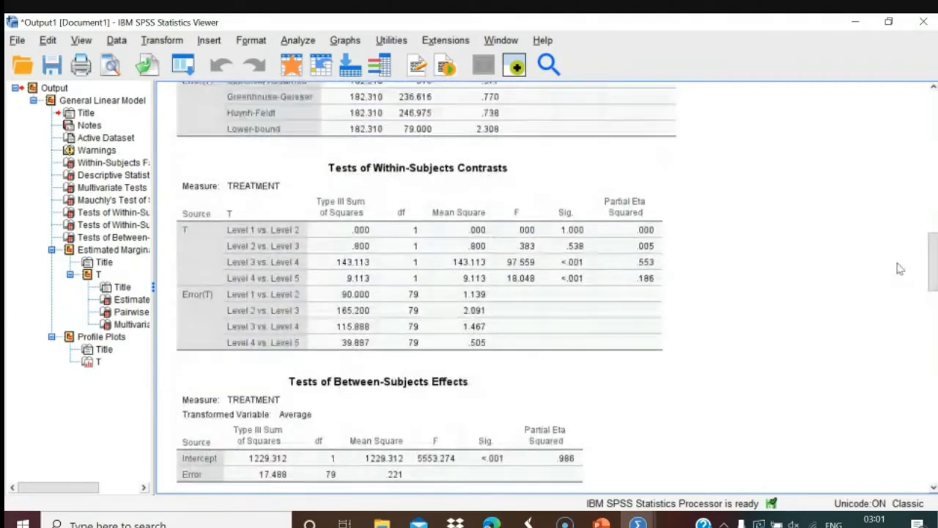
left_click(278, 262)
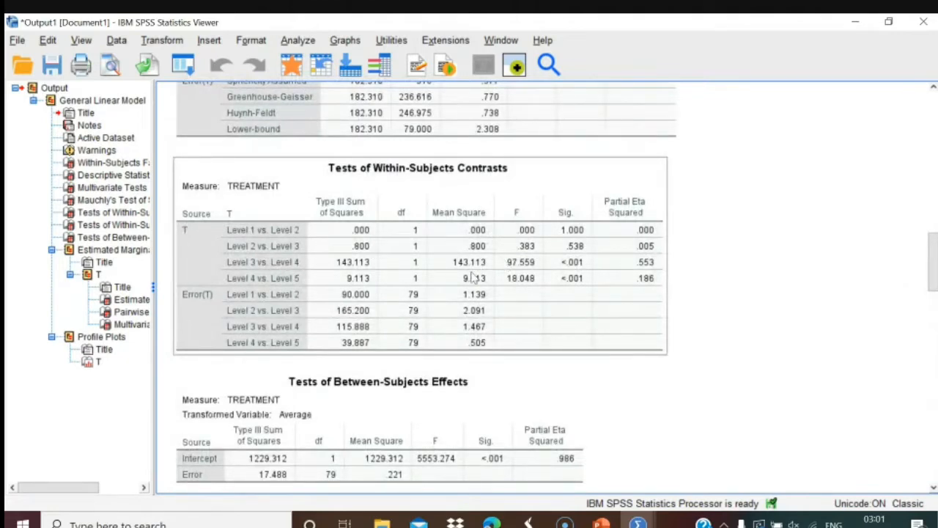
left_click(755, 330)
Review the Pairwise Comparisons table, and return to the profile plot of the estimated marginal means.
left_click_drag(933, 282, 934, 367)
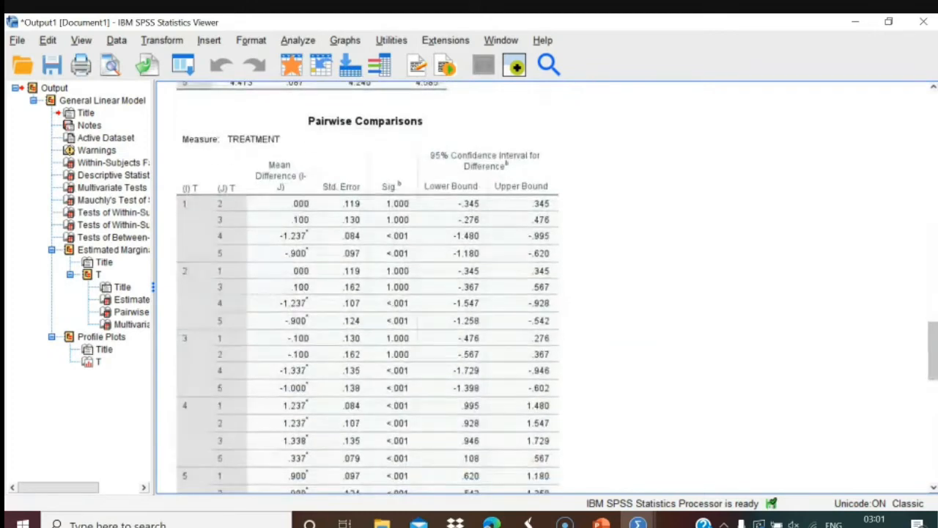
left_click(550, 260)
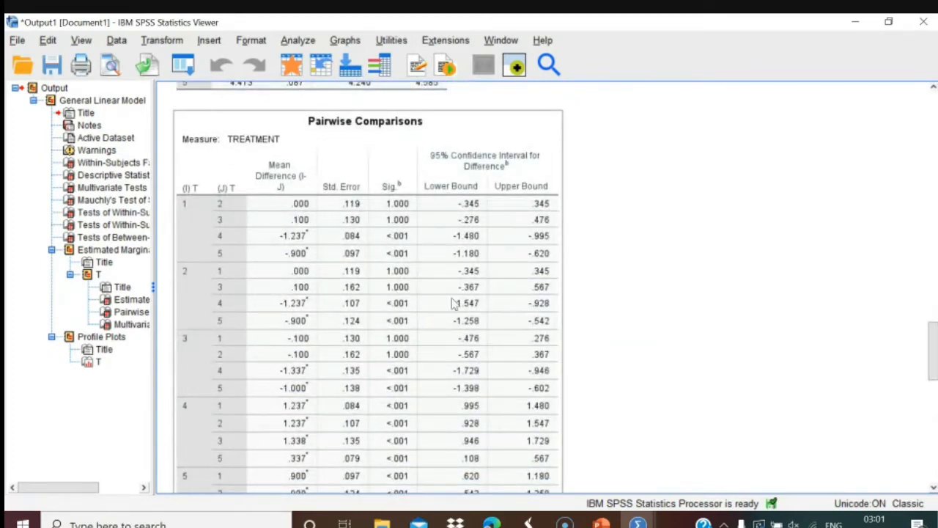
left_click(856, 339)
scroll(651, 408, "down", 15)
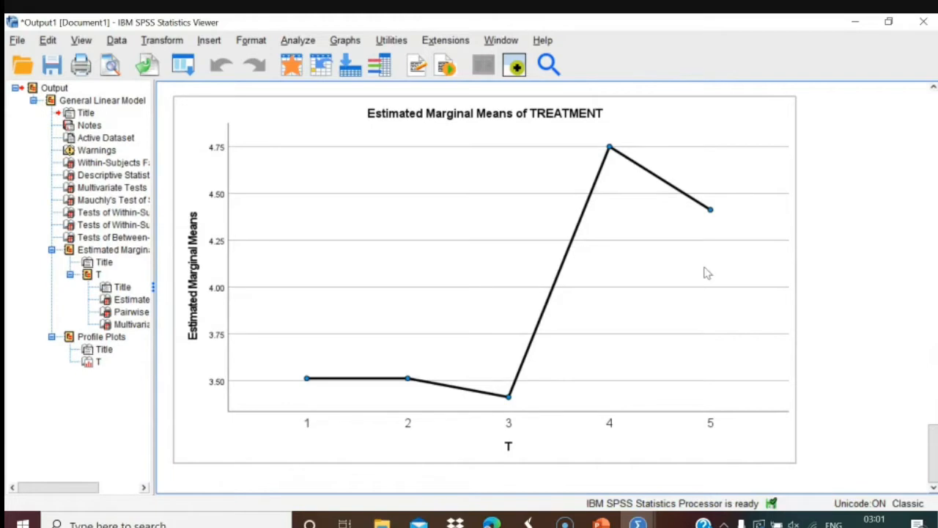
scroll(934, 454, "up", 1)
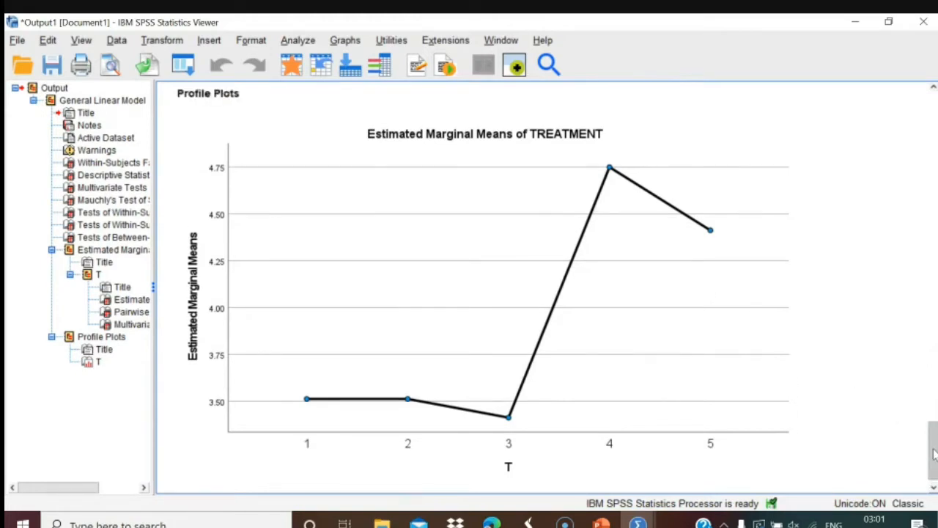
Revisit the within-subjects contrasts, and check the treatment level differences in the Pairwise Comparisons table.
left_click_drag(933, 455, 928, 269)
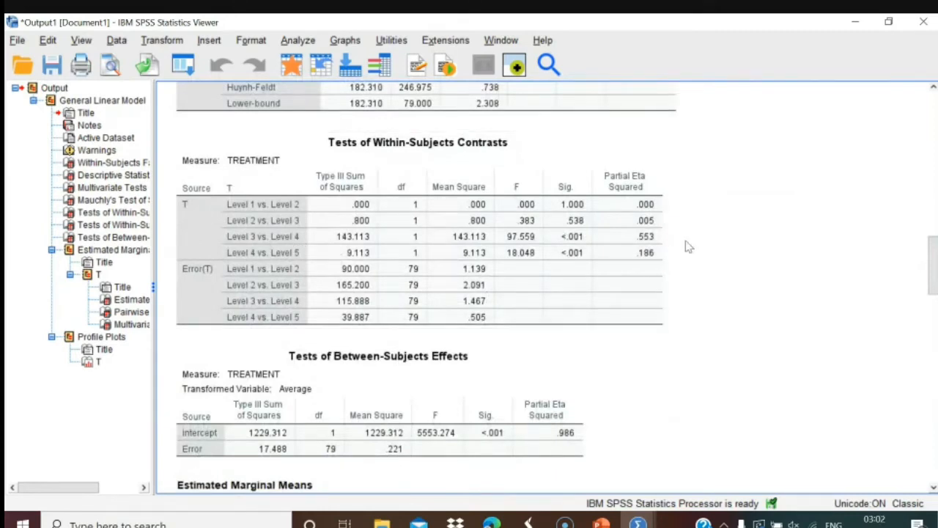
left_click_drag(933, 278, 933, 367)
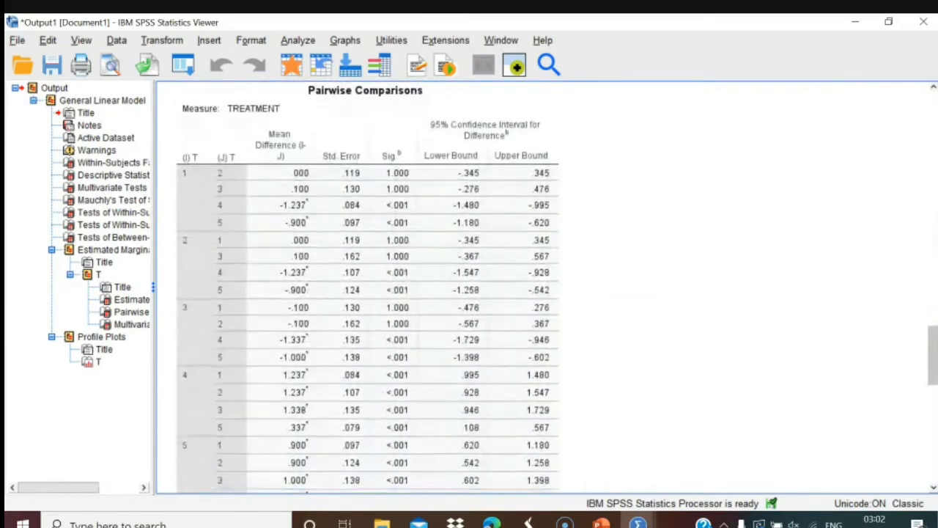
left_click(515, 207)
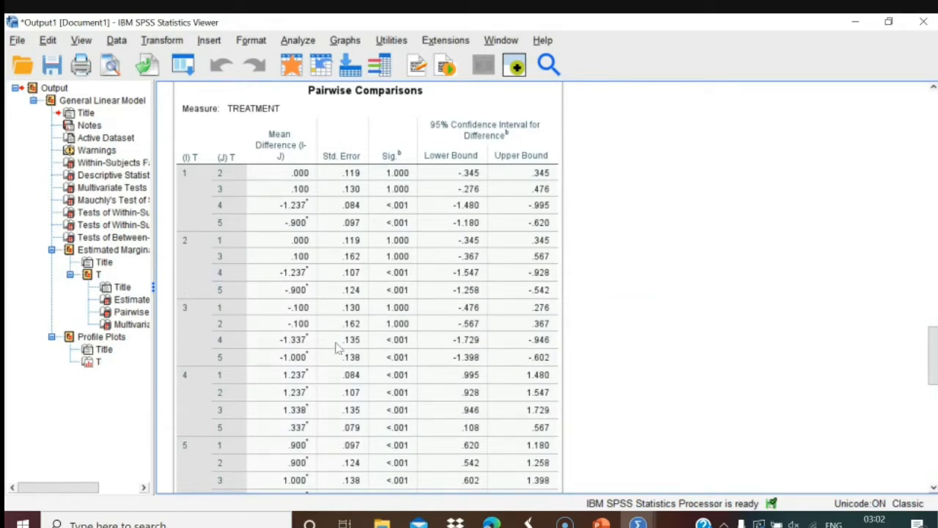
Compare the treatment differences in the Pairwise Comparisons table with the Estimated Marginal Means profile plot.
scroll(935, 355, "down", 1)
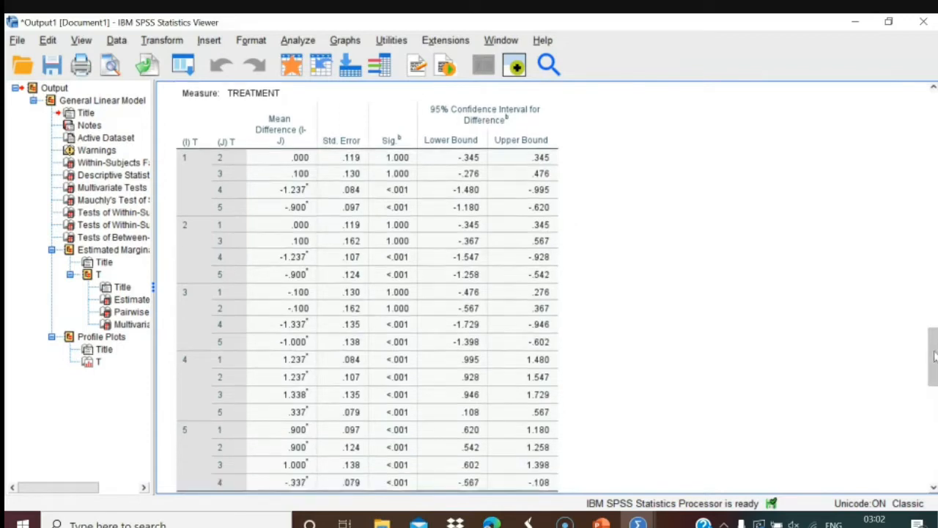
scroll(935, 356, "down", 10)
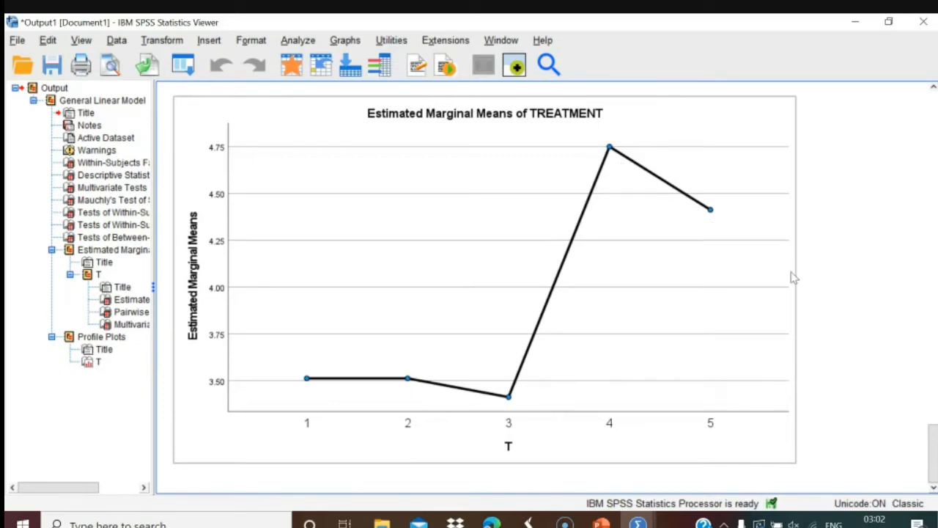
left_click_drag(933, 456, 922, 366)
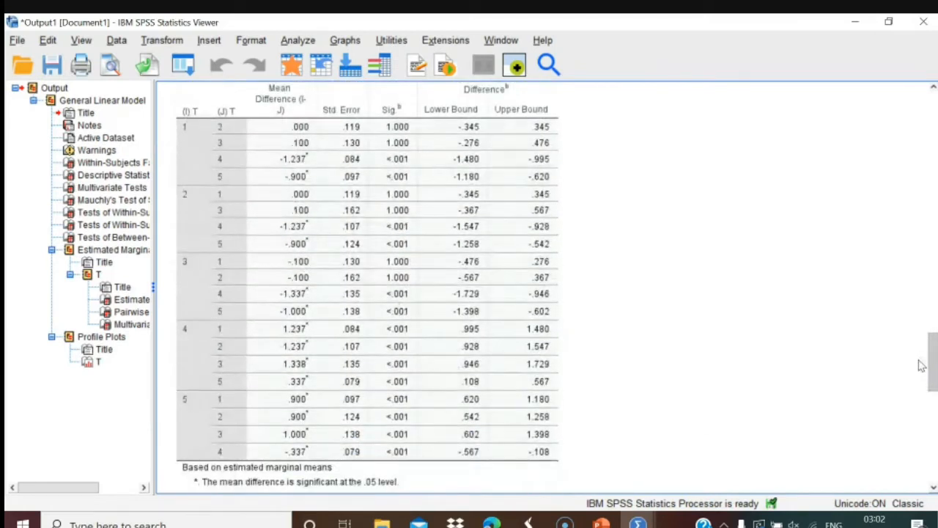
left_click(440, 383)
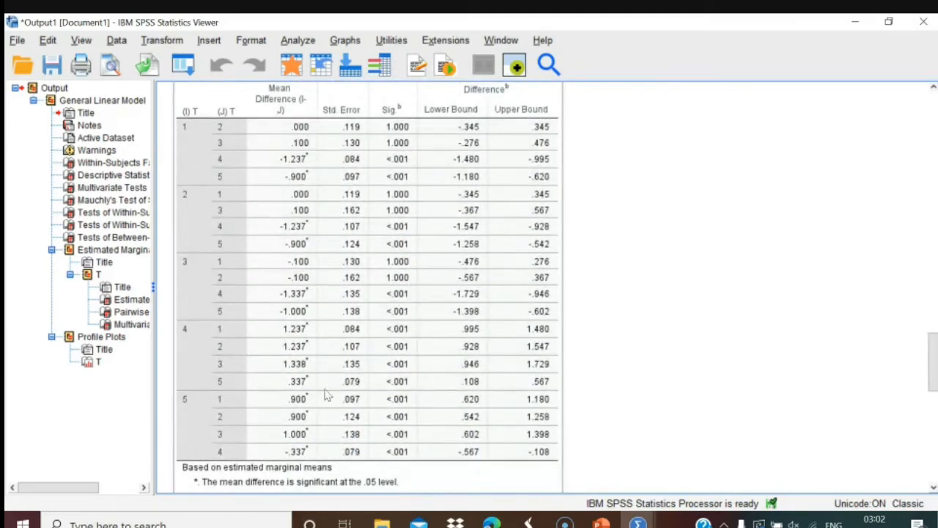
left_click(800, 423)
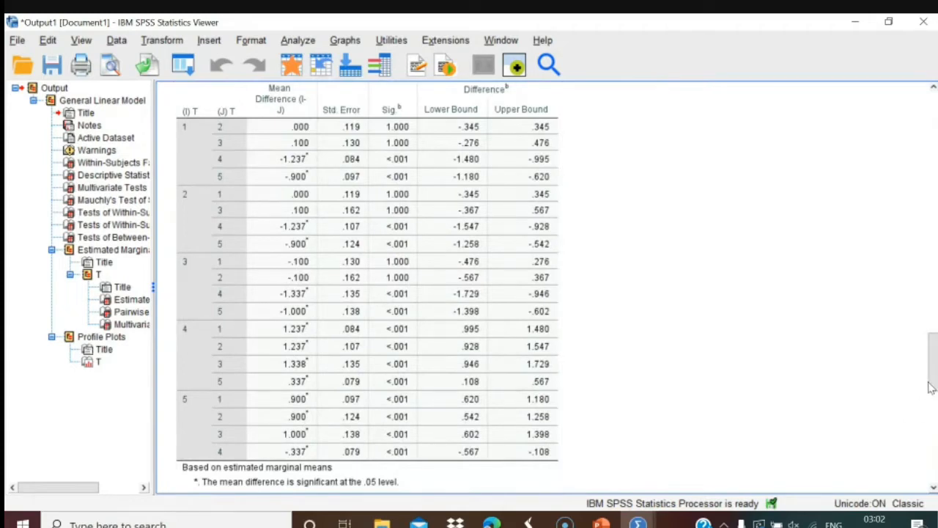
left_click_drag(929, 356, 936, 459)
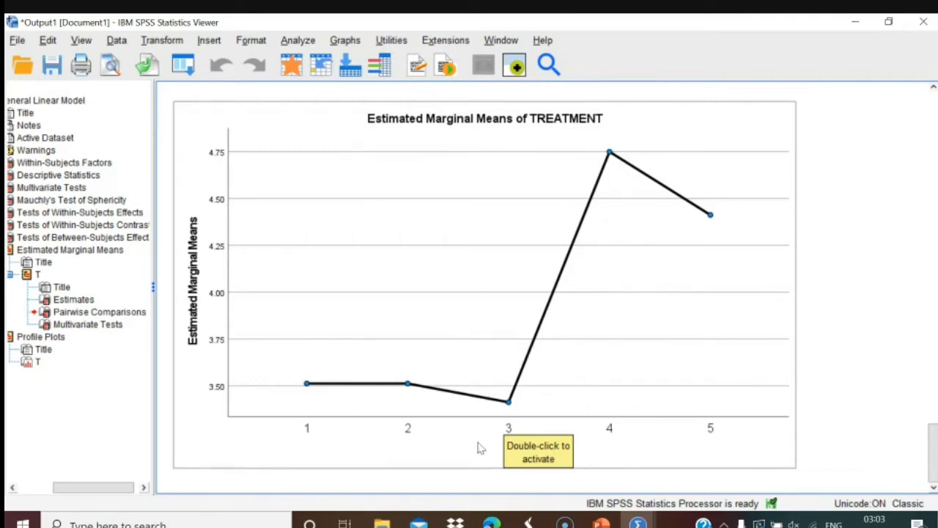
Show the Quadratic Trend slide in PowerPoint, check the Google Meet call, and return to the profile plot in the SPSS output.
left_click(601, 522)
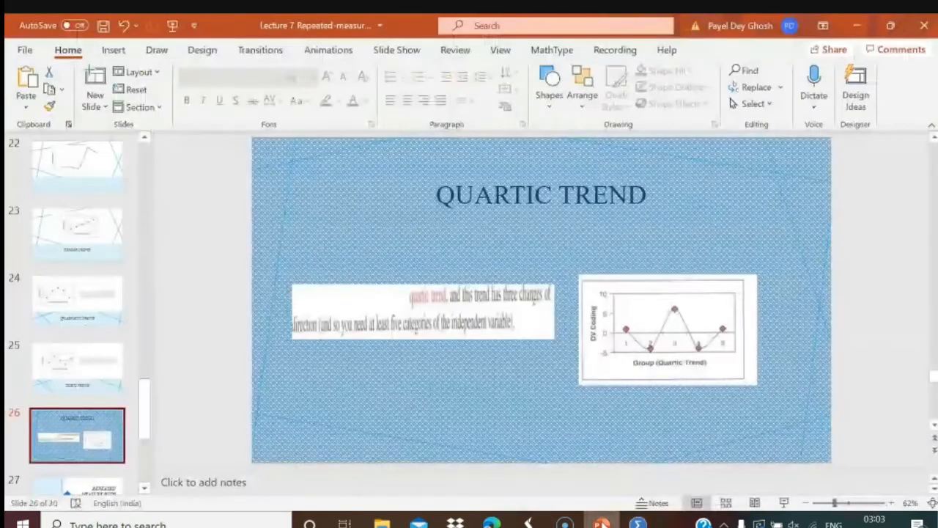
left_click(77, 300)
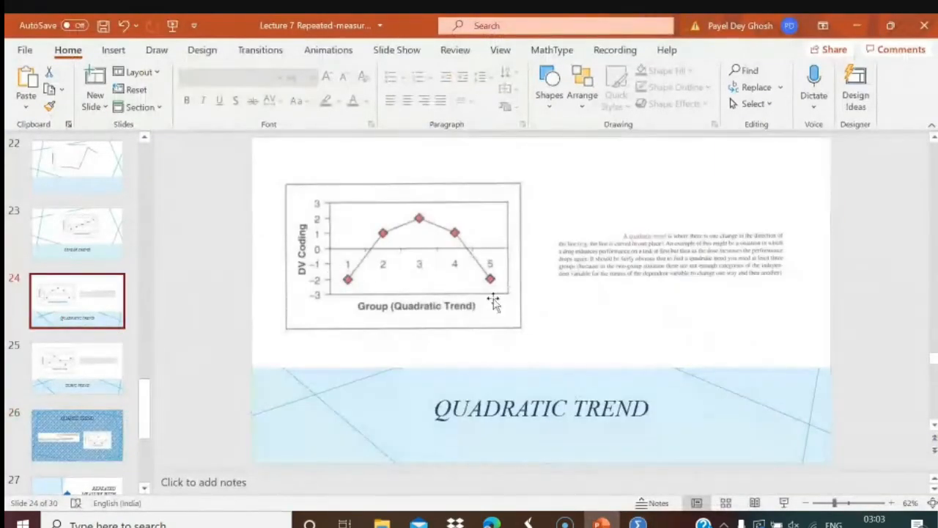
mouse_move(491, 522)
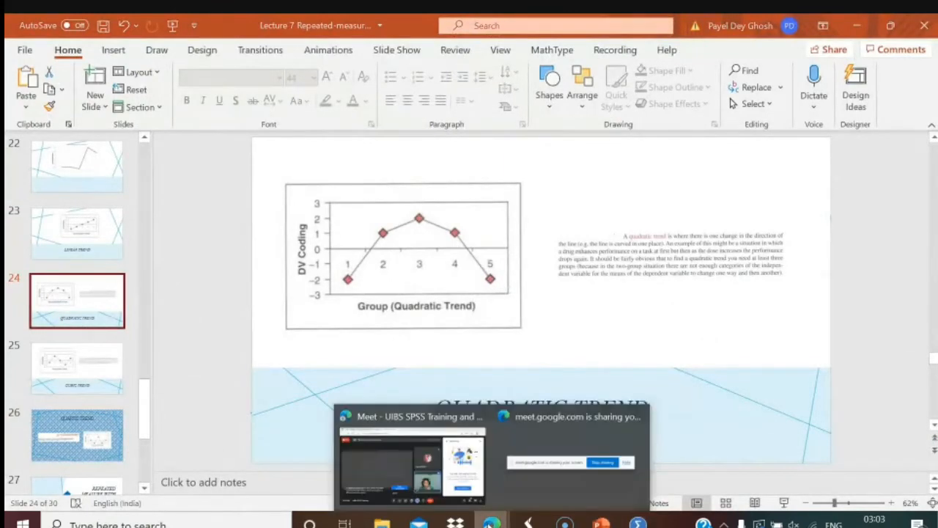
left_click(411, 462)
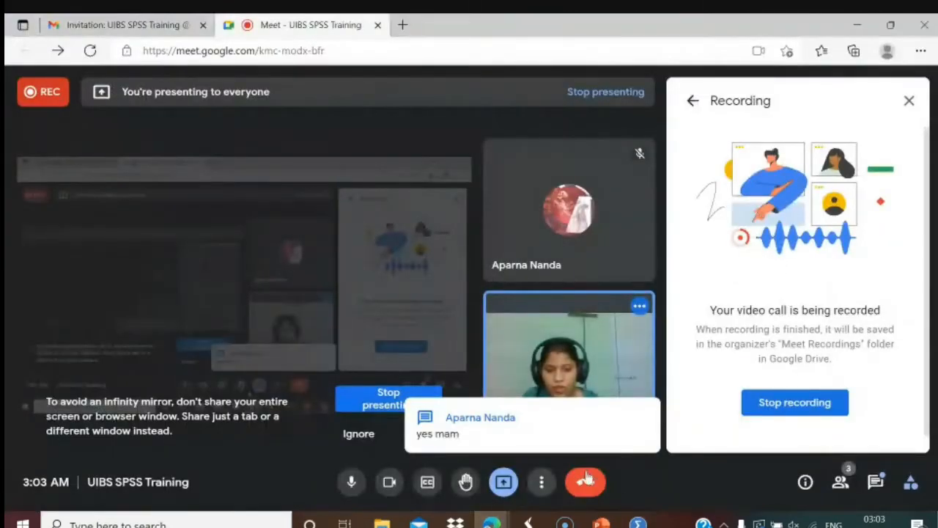
left_click(601, 523)
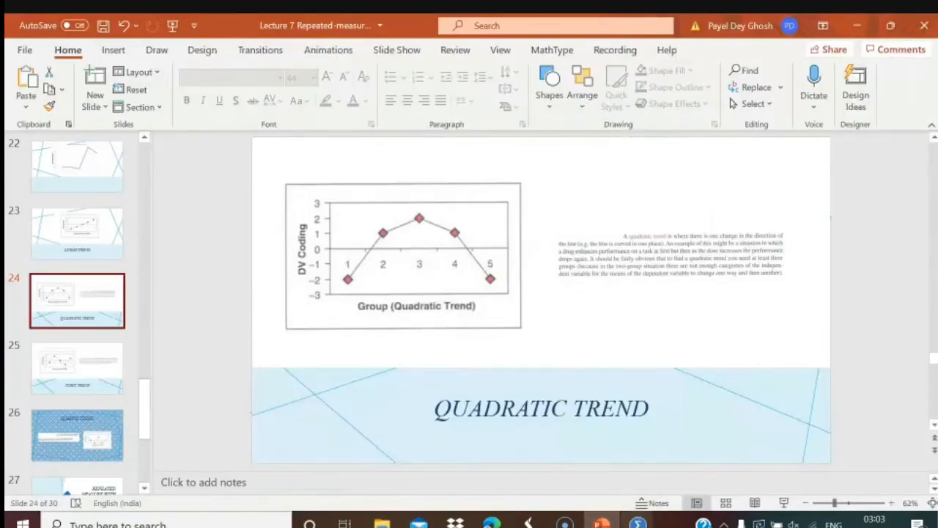
mouse_move(638, 523)
left_click(715, 455)
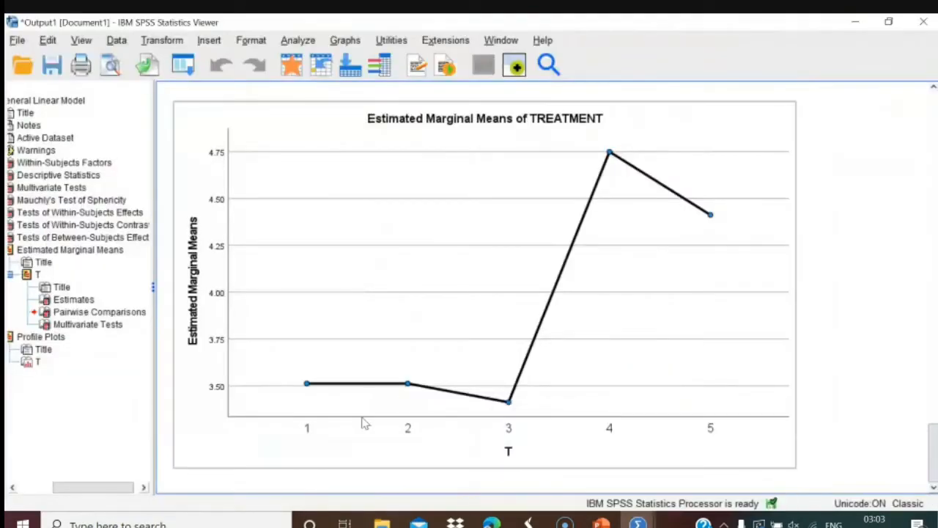
Switch between the Quadratic Trend slide and the Google Meet call to check for participants' chat replies.
key("alt+Tab")
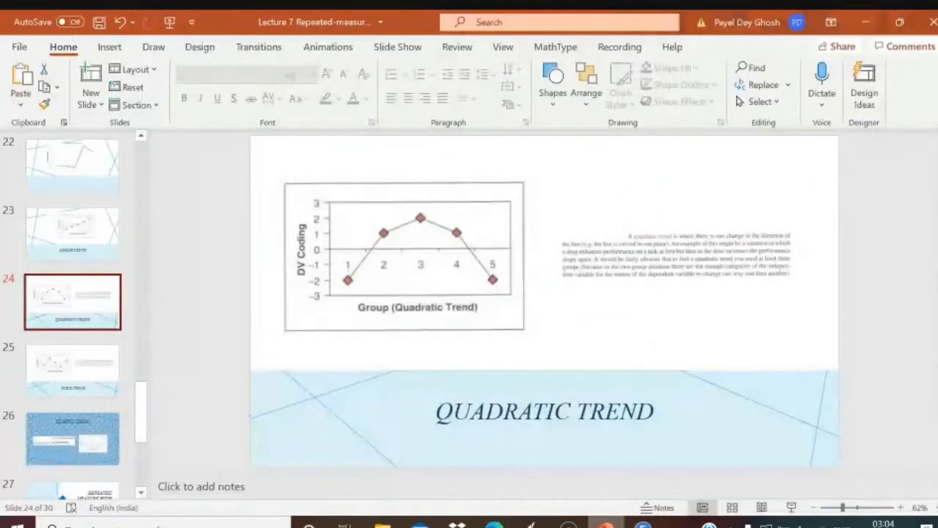
key("alt+Tab")
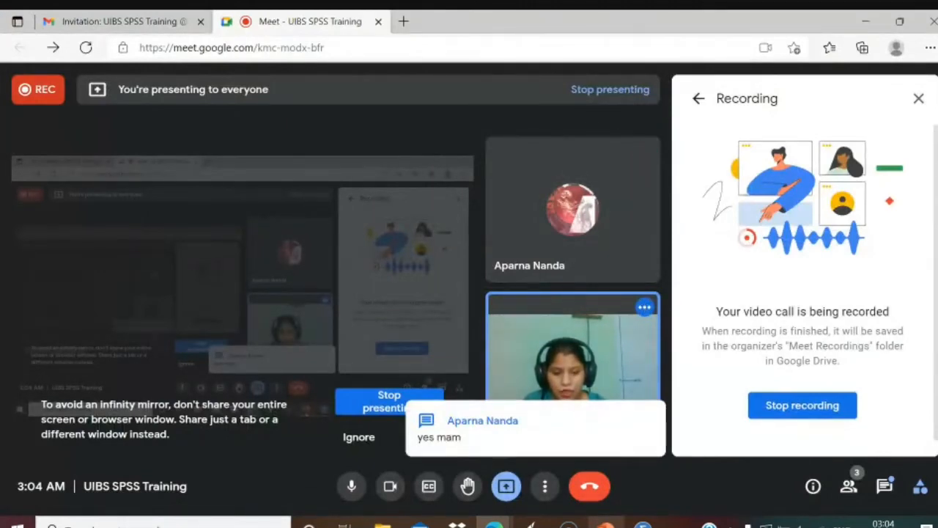
key("alt+Tab")
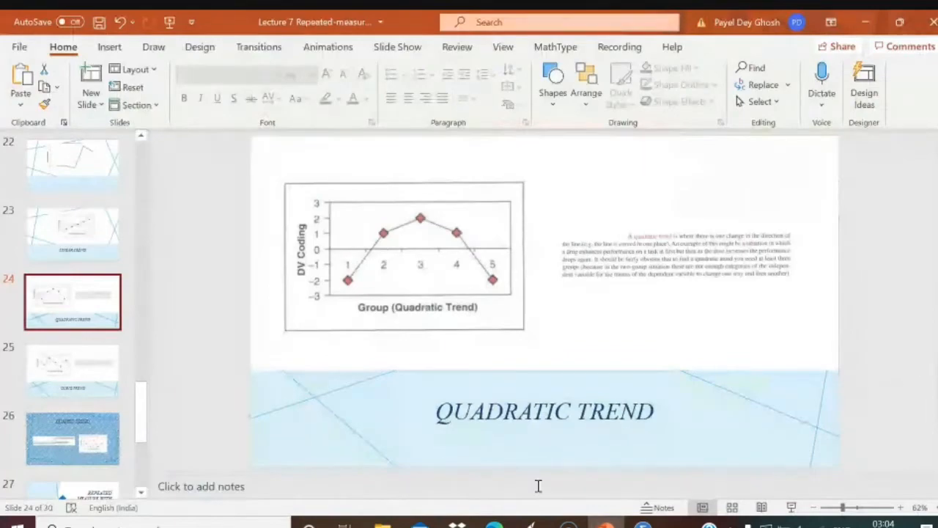
key("alt+Tab")
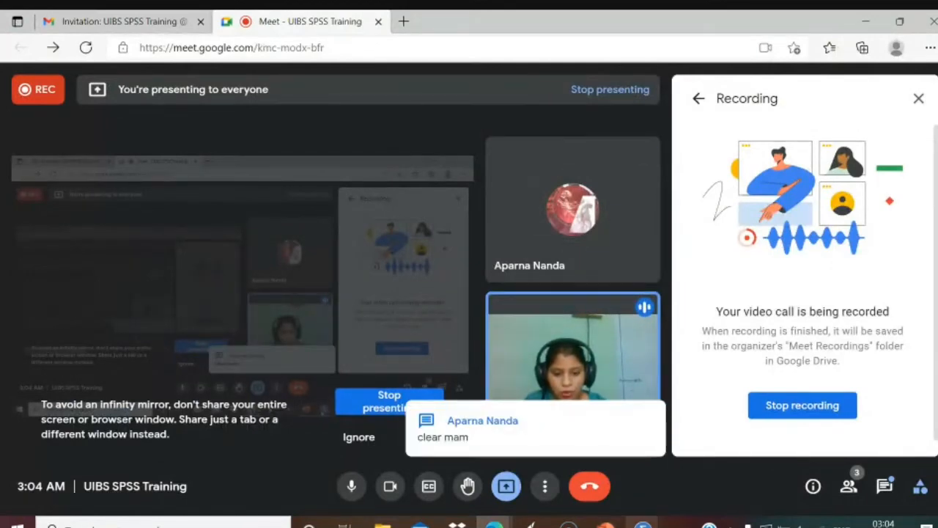
Switch to the SPSS Data Editor and rename the sixth variable V6 as GROUP.
mouse_move(643, 524)
left_click(592, 465)
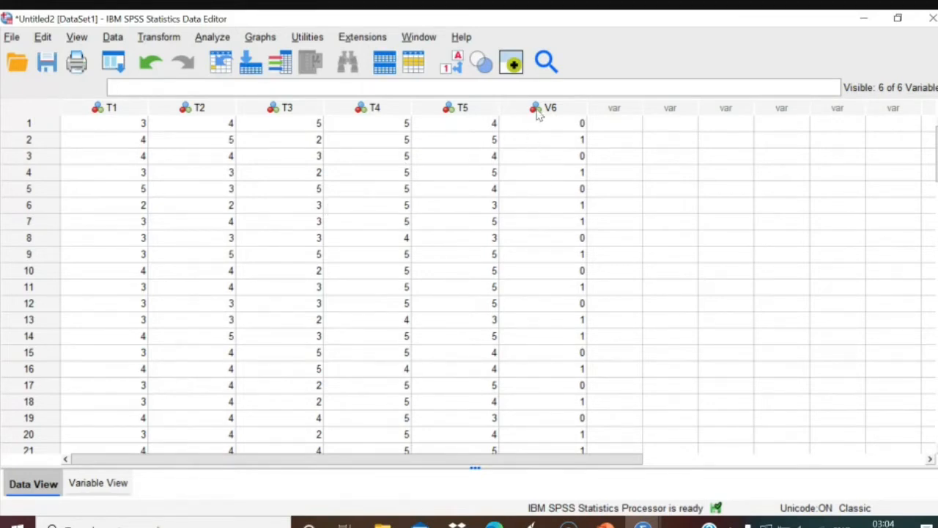
left_click(99, 484)
left_click(79, 183)
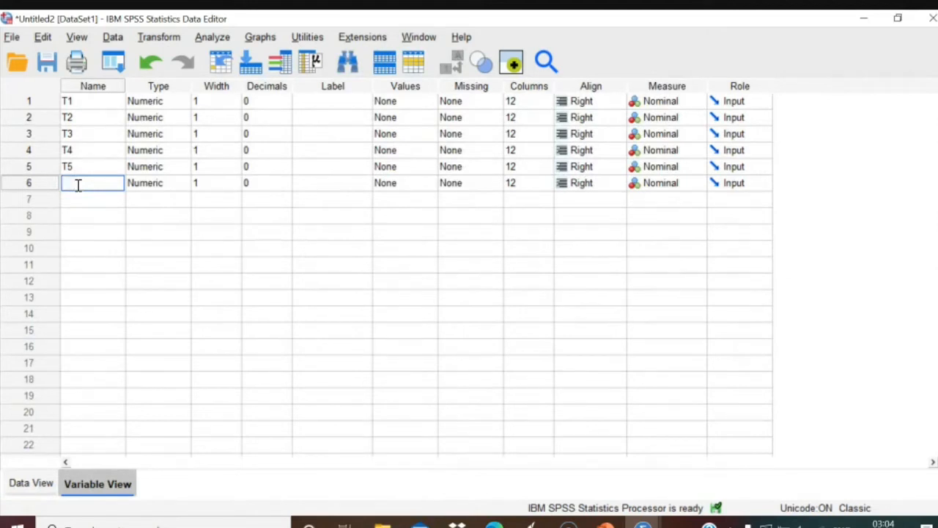
left_click(406, 192)
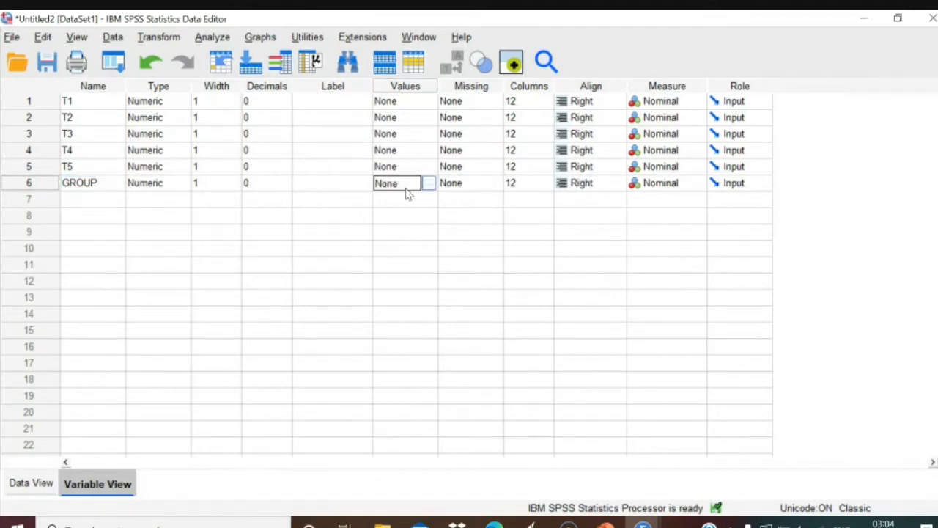
Review the case data and set the GROUP value to 3 for cases 80 and 61.
left_click(27, 484)
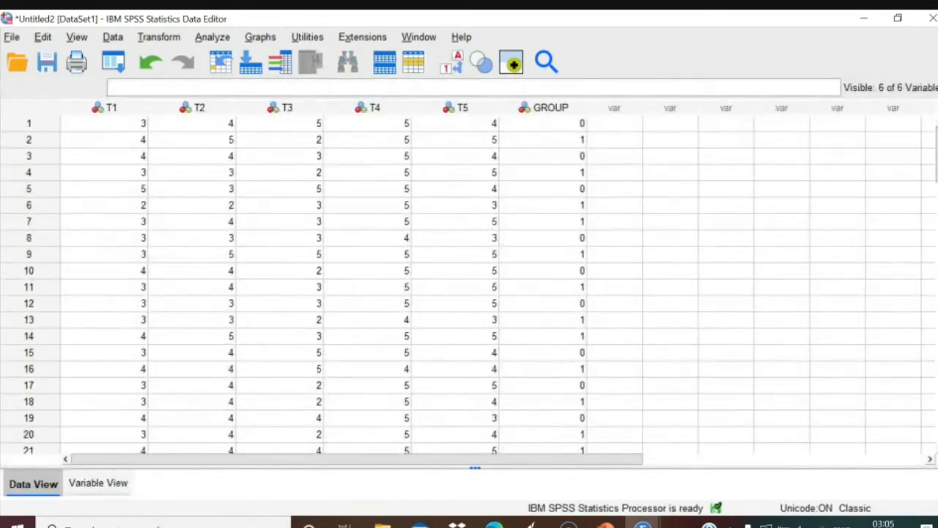
scroll(469, 286, "down", 20)
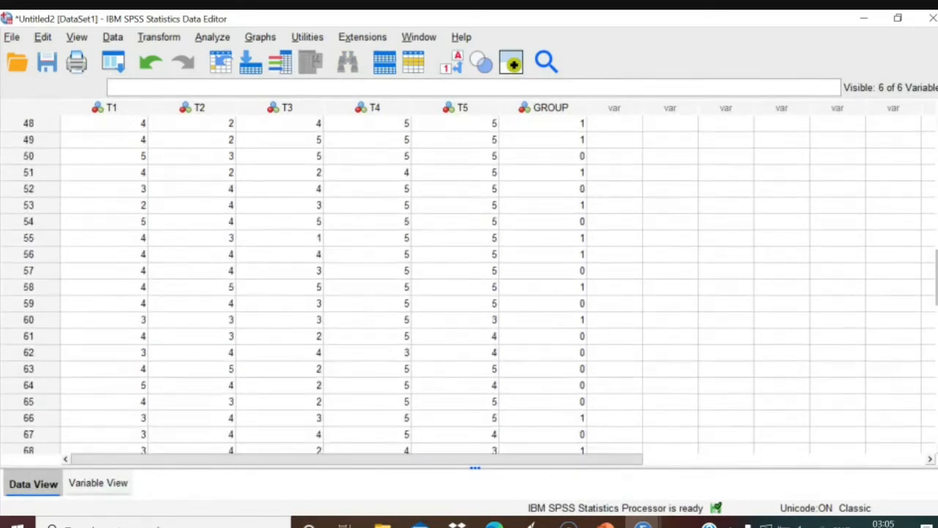
left_click_drag(935, 323, 930, 154)
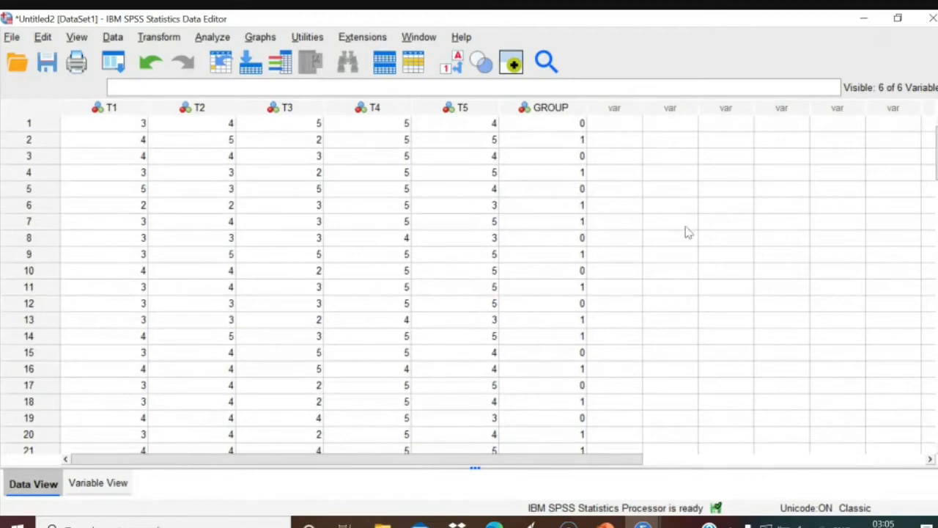
mouse_move(932, 154)
left_mouse_down()
mouse_move(935, 380)
mouse_move(932, 303)
mouse_move(934, 323)
left_mouse_up()
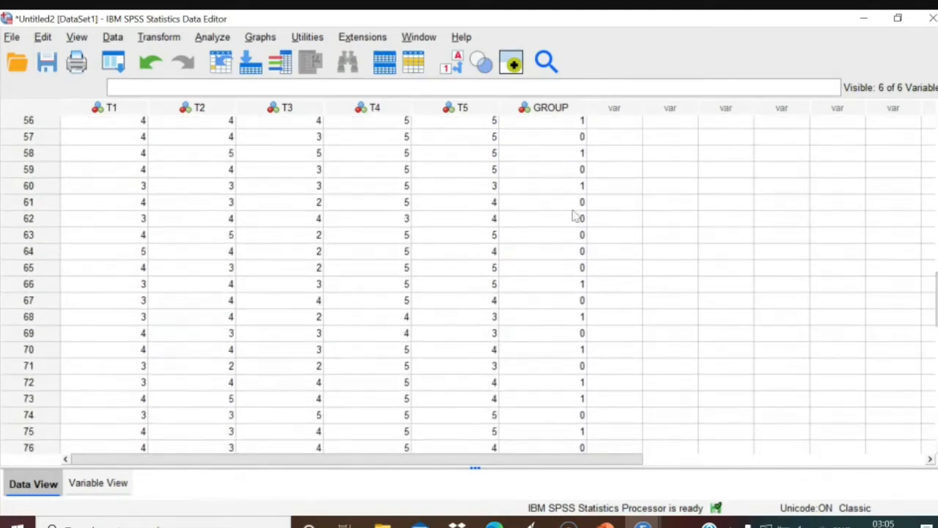
left_click_drag(584, 187, 583, 439)
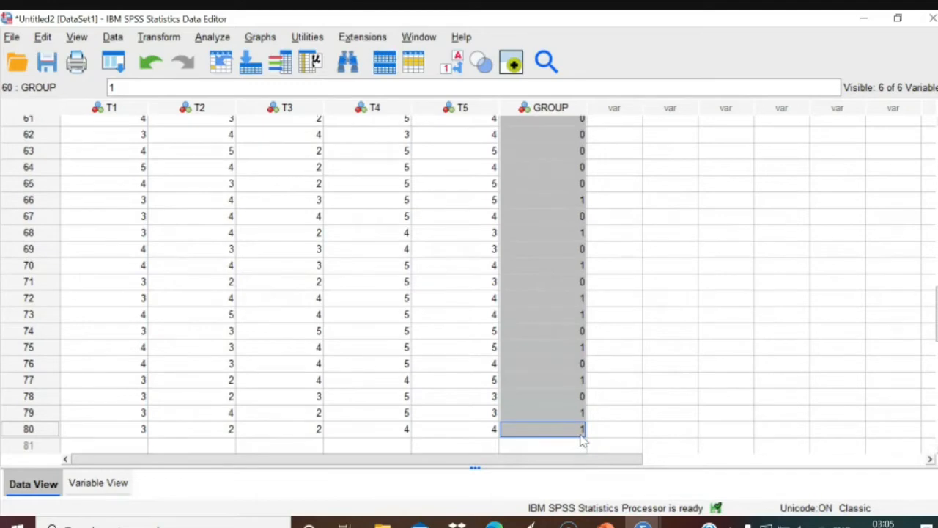
type("3")
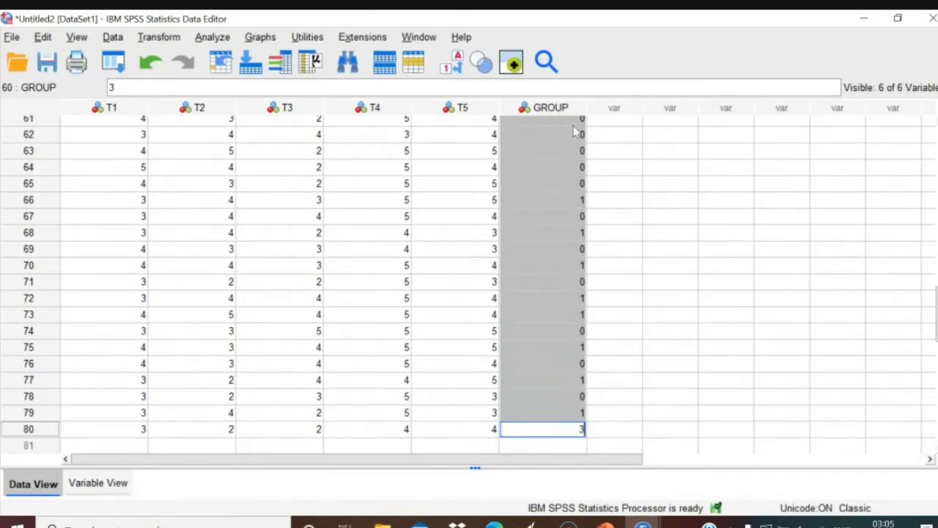
left_click(572, 122)
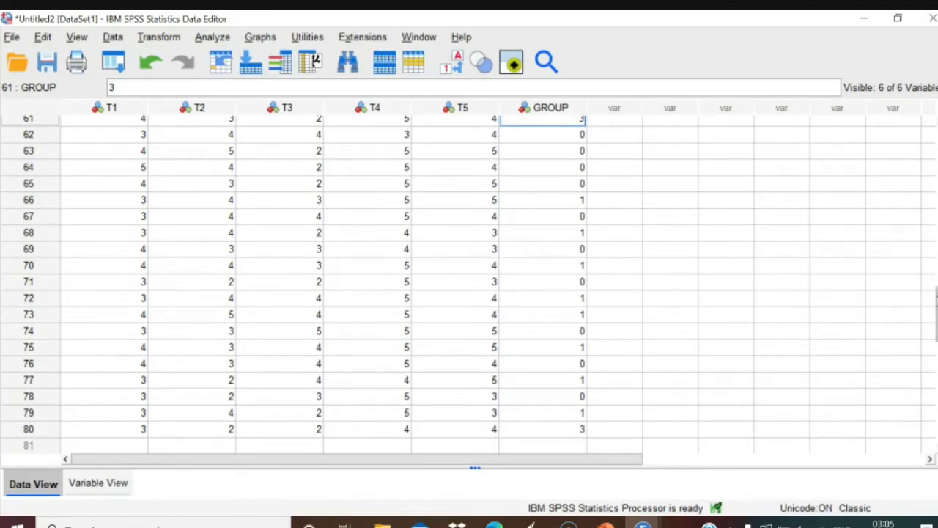
Set the GROUP value of case 60 to 3.
scroll(937, 301, "up", 1)
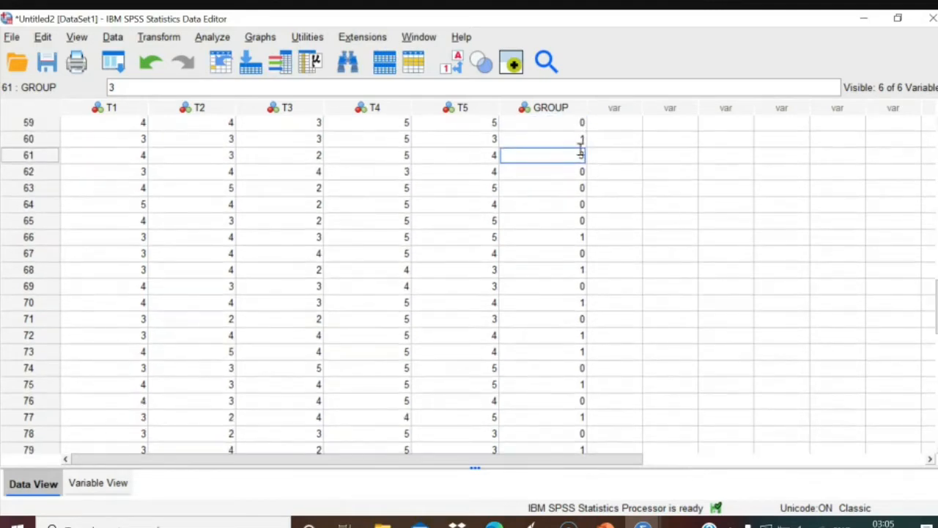
left_click(569, 143)
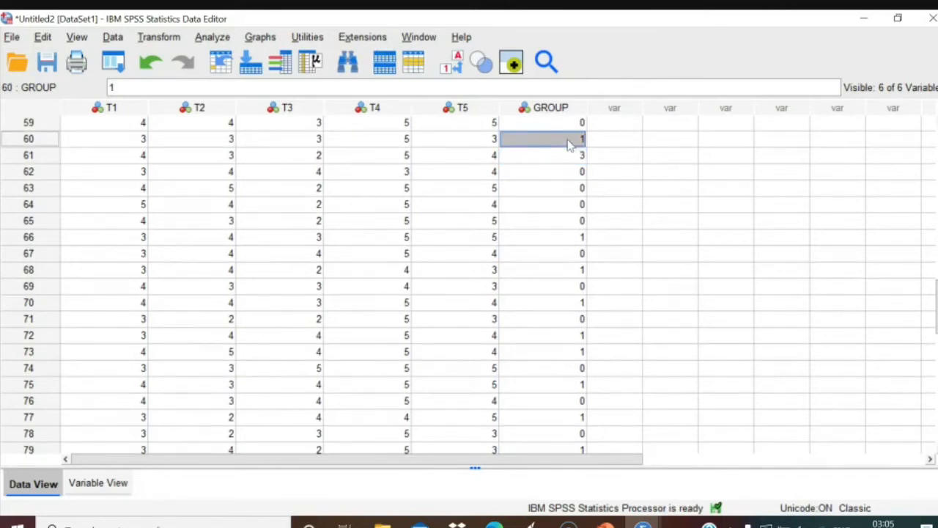
type("3")
left_click(617, 159)
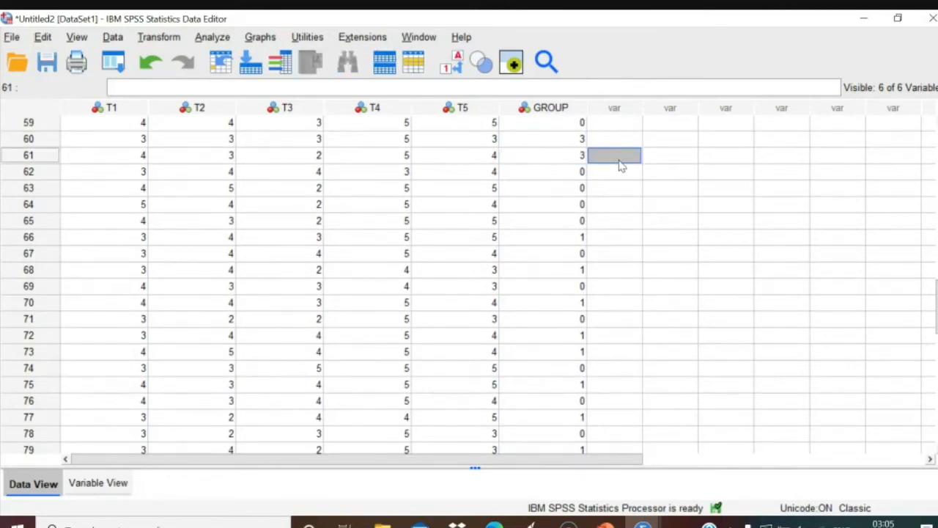
Copy the GROUP value 3 from case 60 and paste it over cases 62 to 80, leaving the dataset unsaved.
right_click(575, 144)
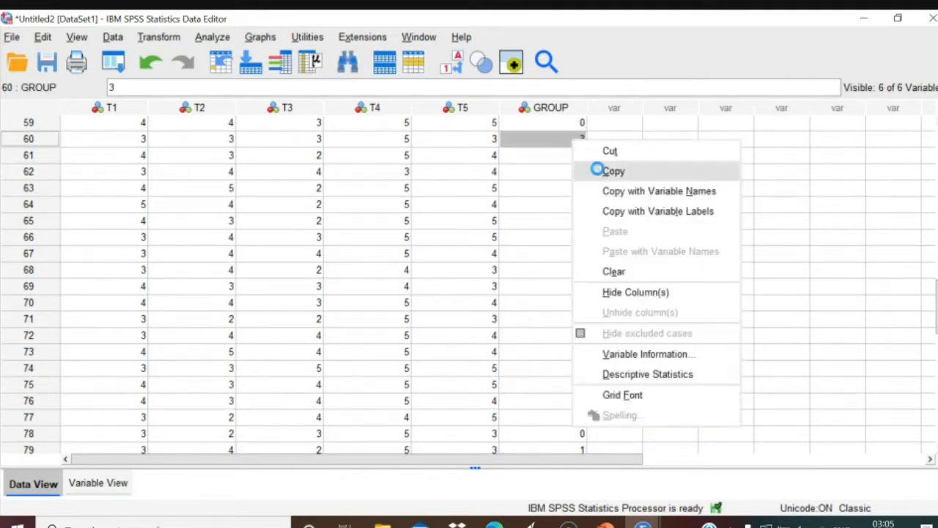
left_click(586, 171)
left_click(581, 174)
left_click_drag(581, 174, 572, 376)
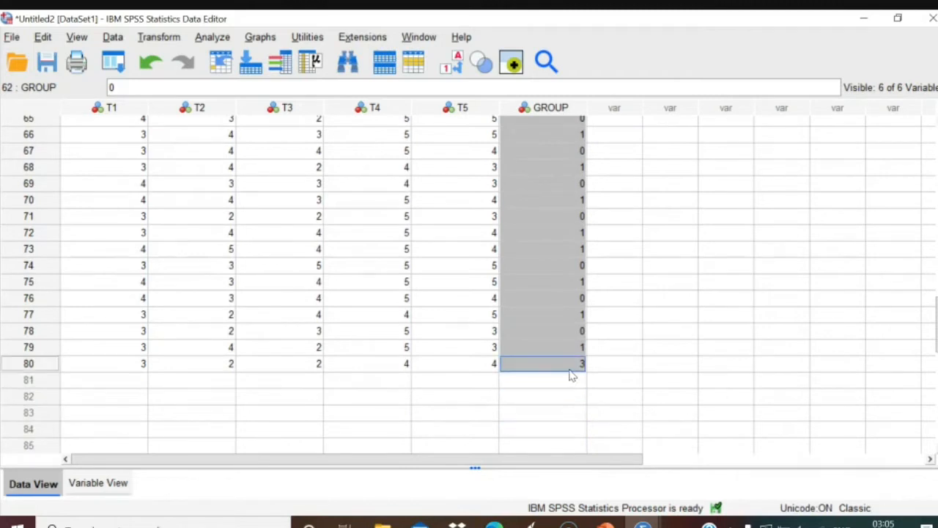
key("ctrl+v")
key("ctrl+s")
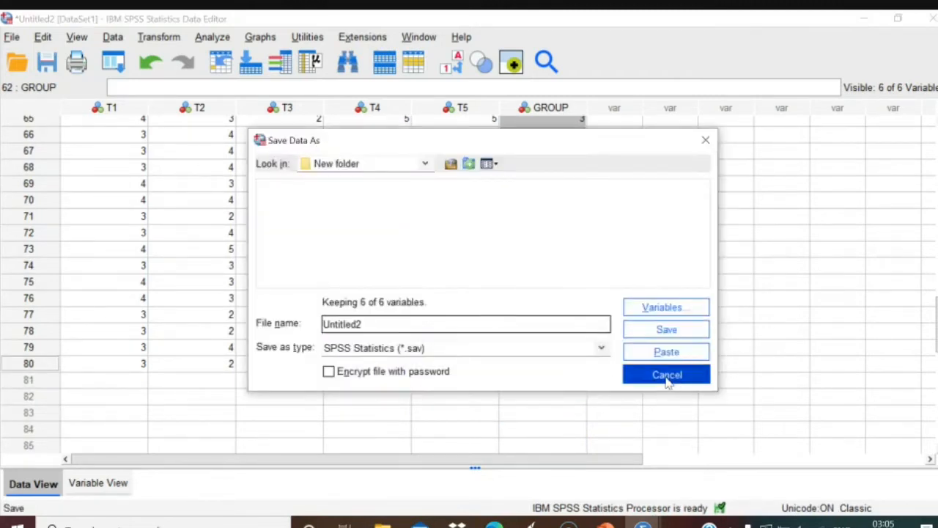
left_click(667, 374)
Define value labels for the GROUP variable: 0 as A, 1 as B and 2 as C.
left_click(110, 488)
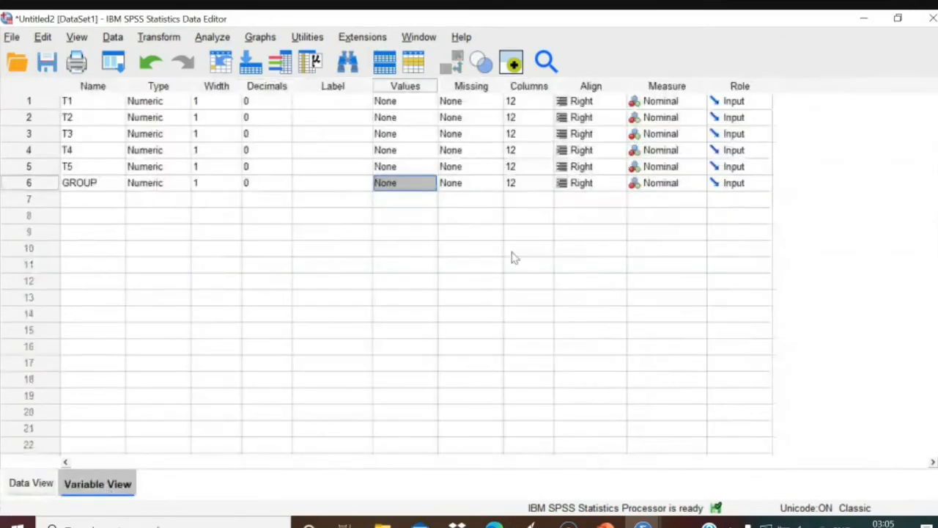
left_click(425, 187)
left_click(426, 185)
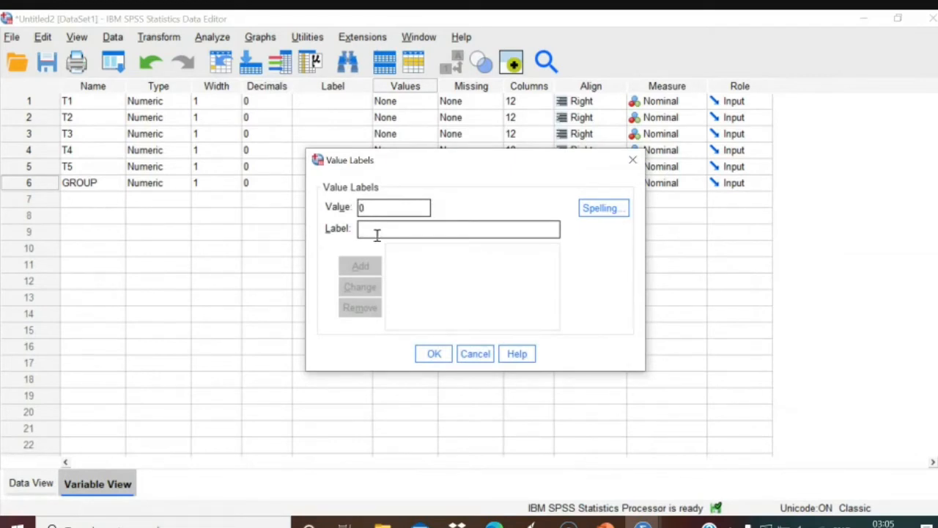
type("A")
left_click(372, 267)
type("B")
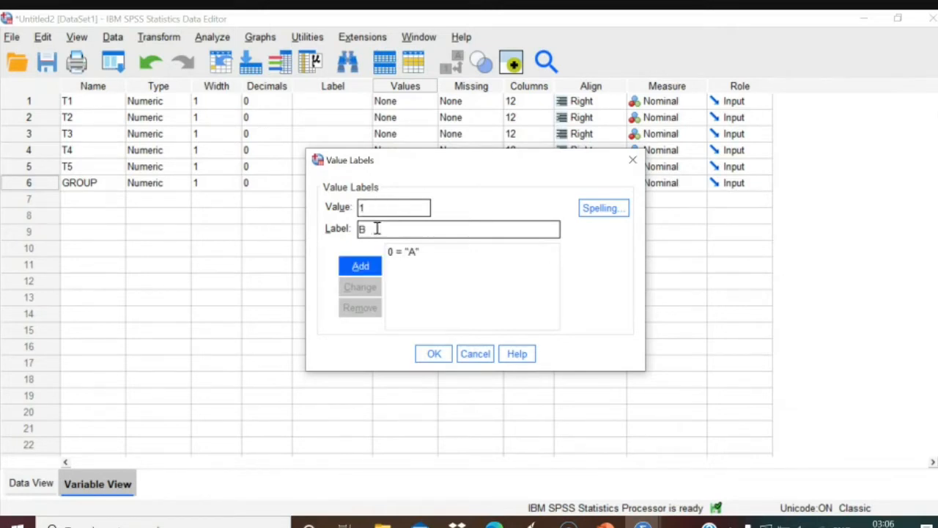
left_click(362, 266)
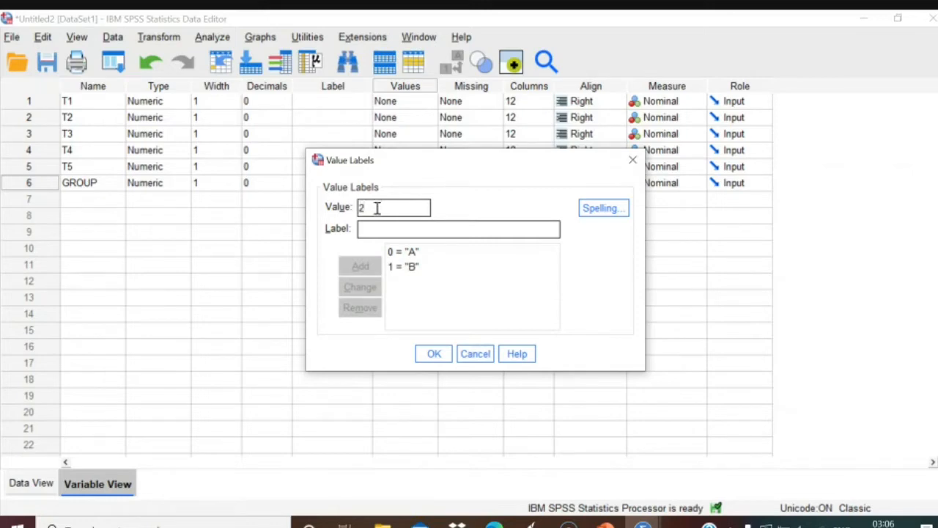
type("C")
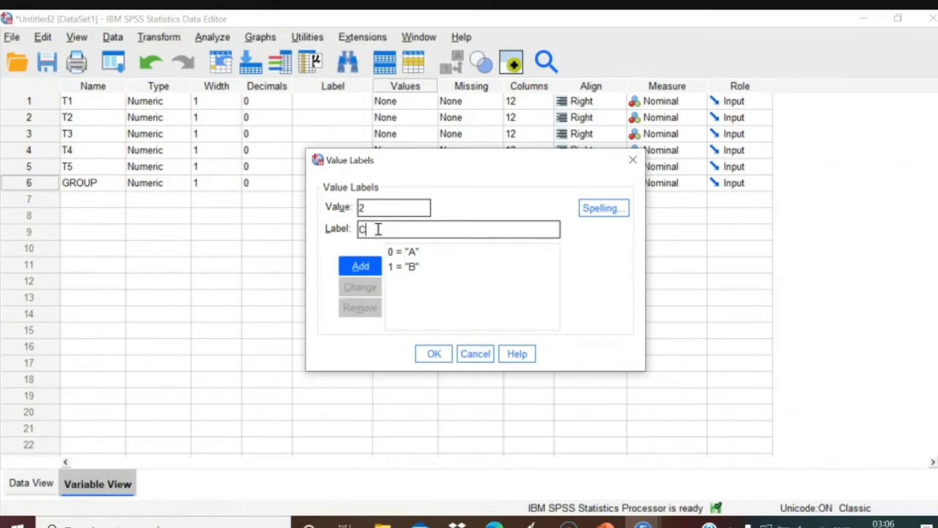
left_click(362, 268)
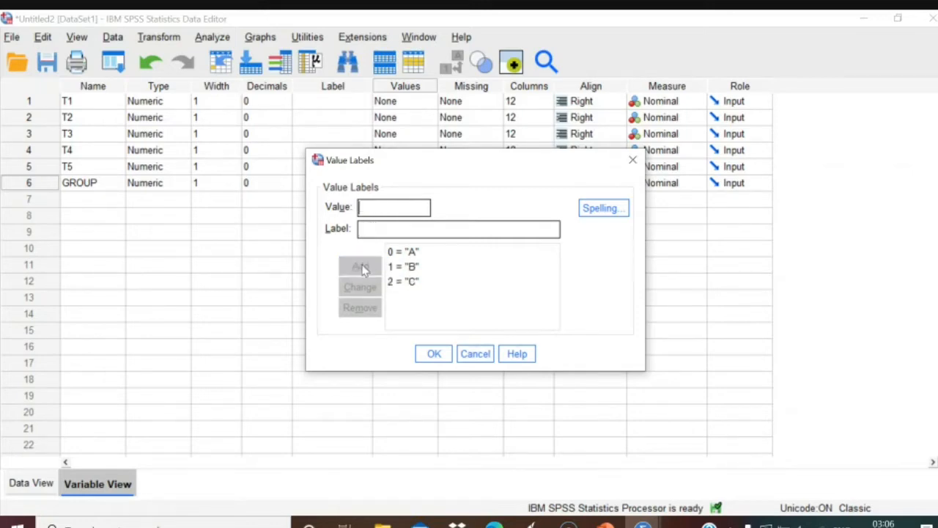
left_click(431, 354)
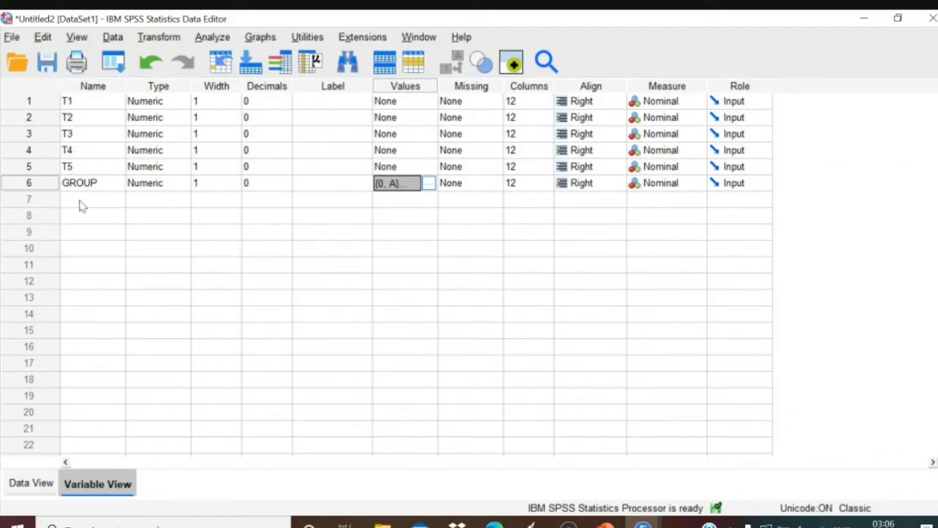
Start a General Linear Model repeated measures analysis, reset the earlier factor definition, and define within-subject factor T with 5 levels.
left_click(32, 483)
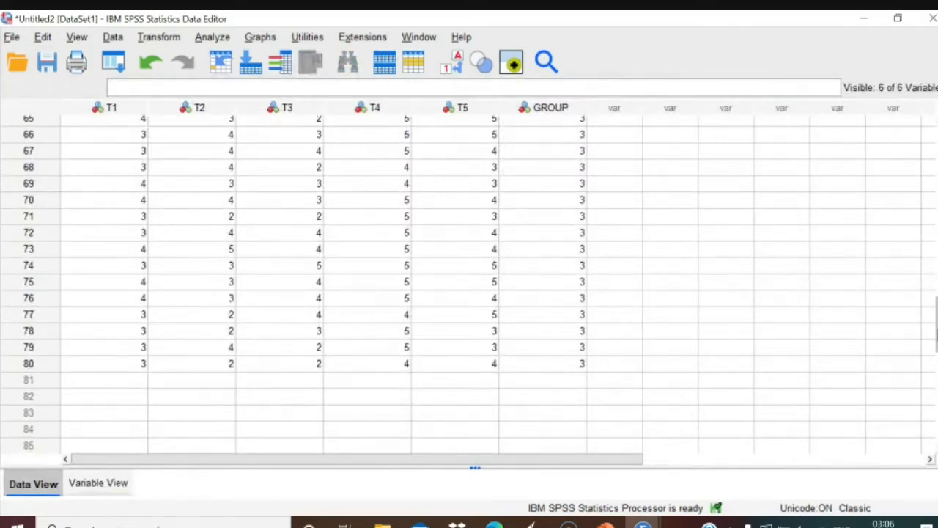
scroll(470, 286, "up", 9)
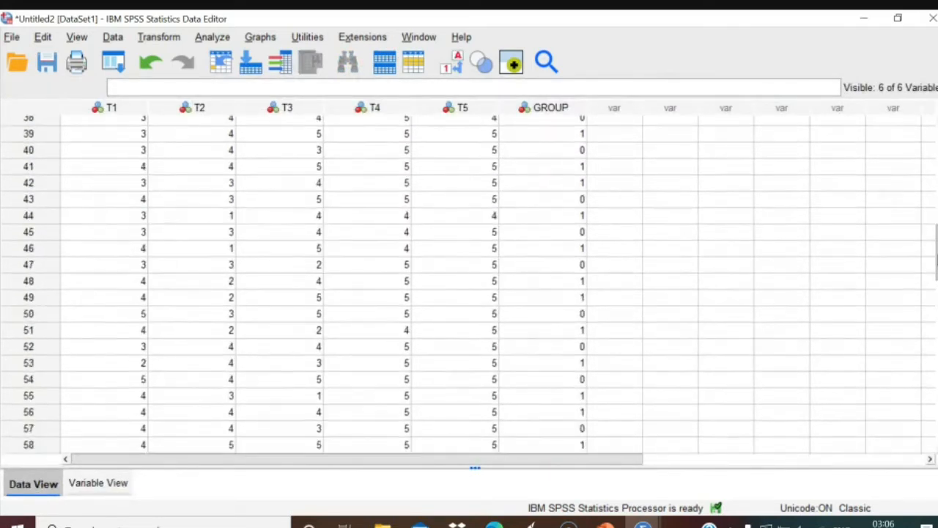
scroll(616, 222, "up", 2)
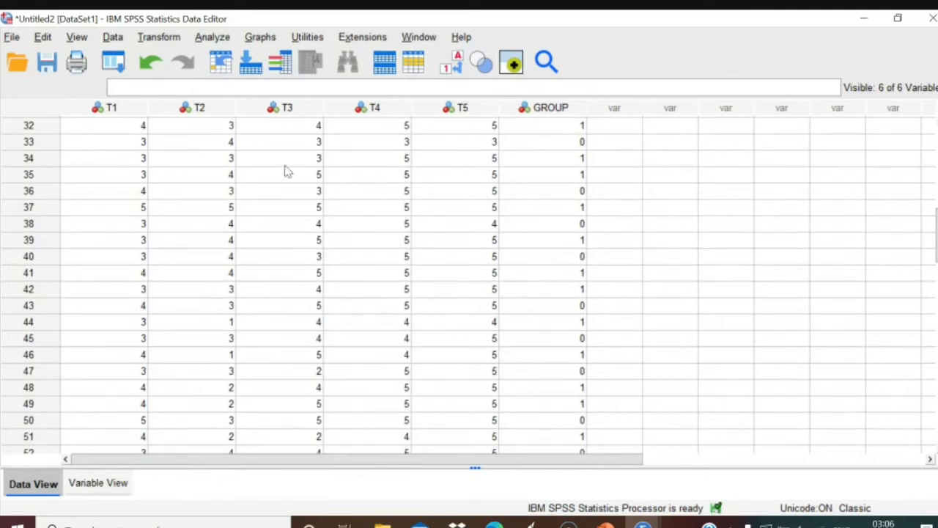
left_click(214, 37)
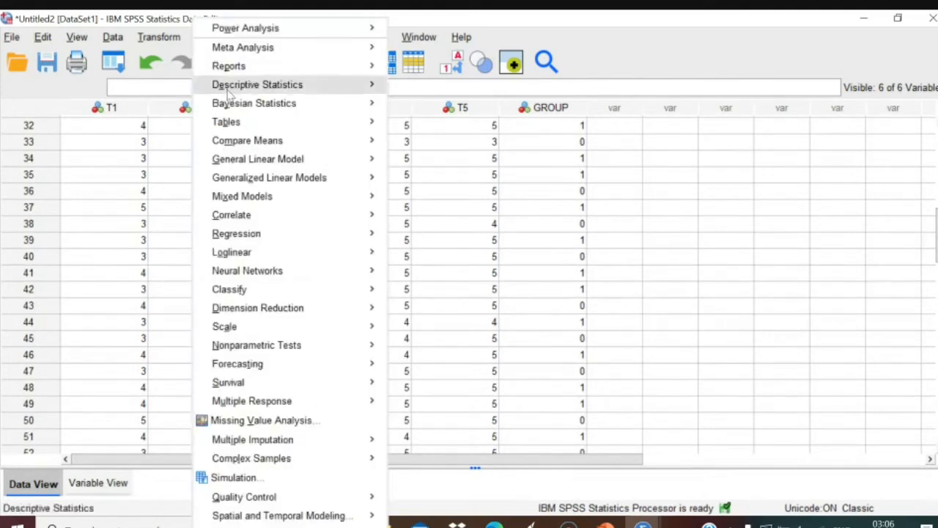
mouse_move(239, 159)
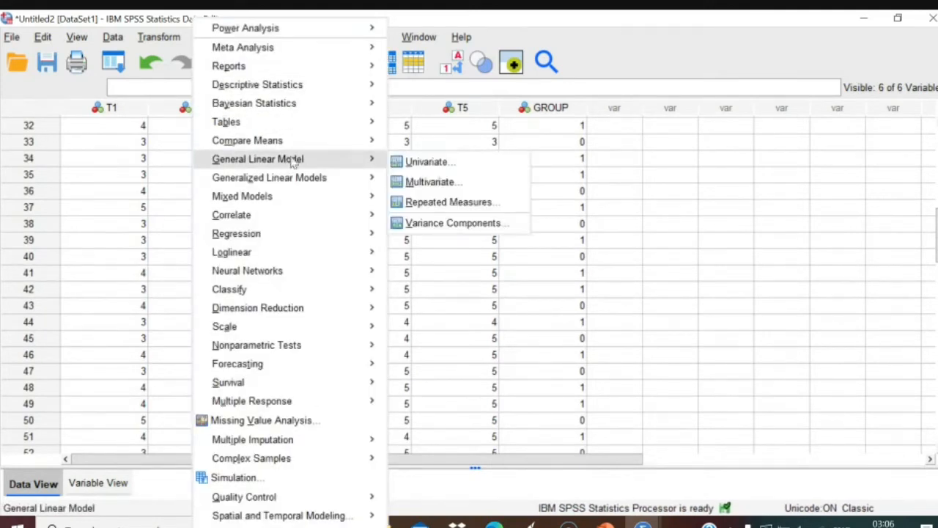
left_click(412, 204)
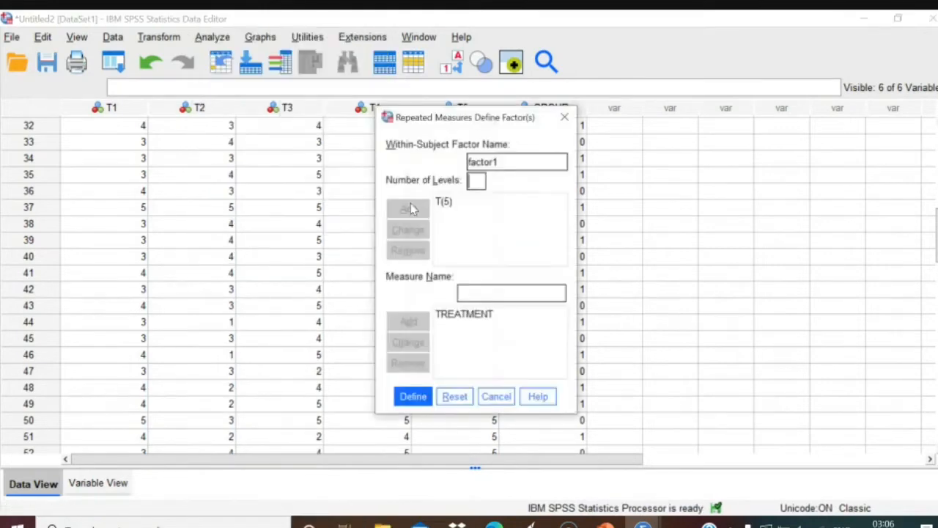
left_click(477, 182)
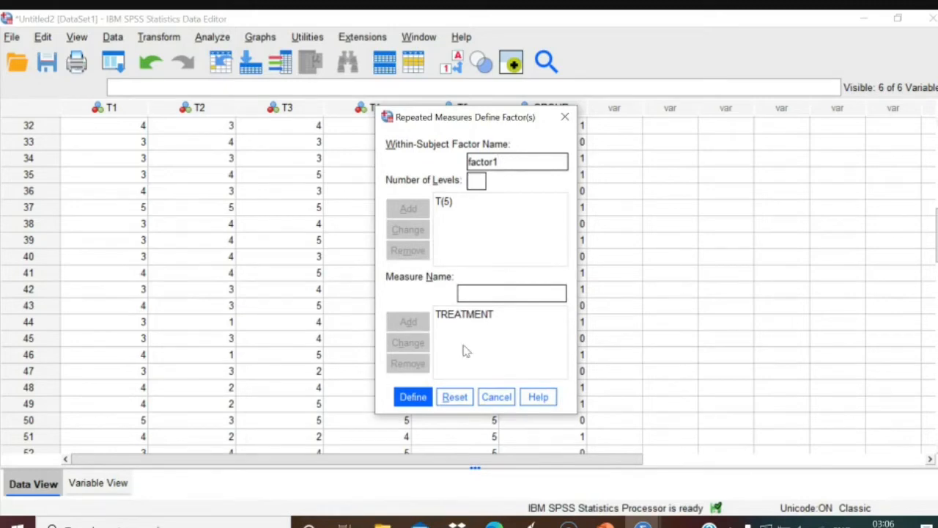
left_click(458, 397)
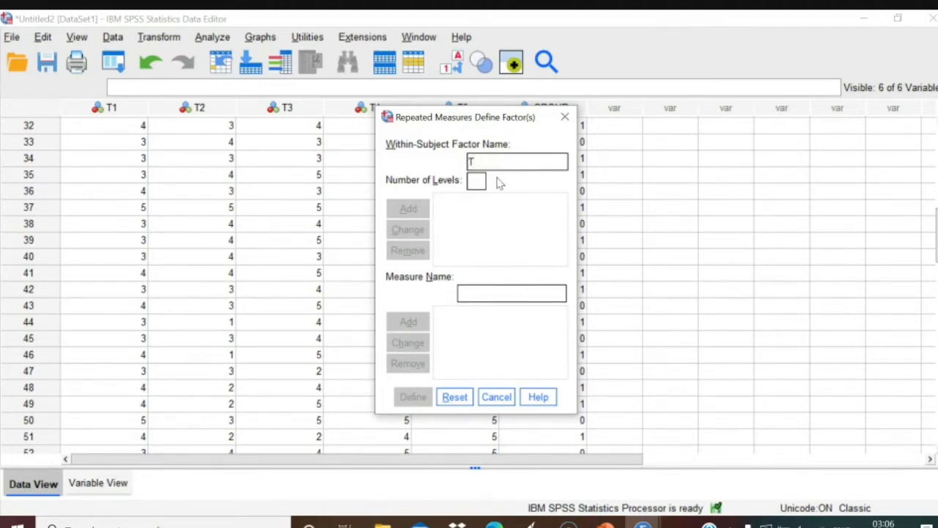
type("5")
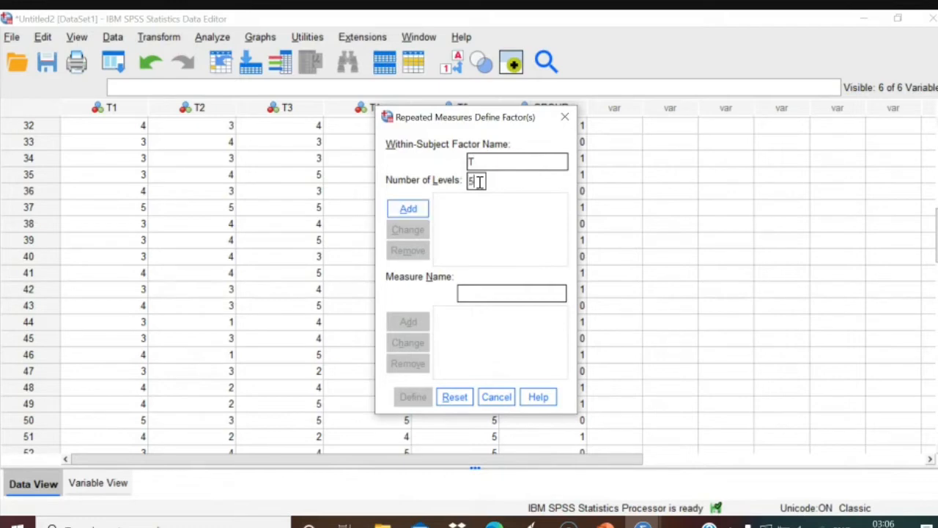
left_click(409, 210)
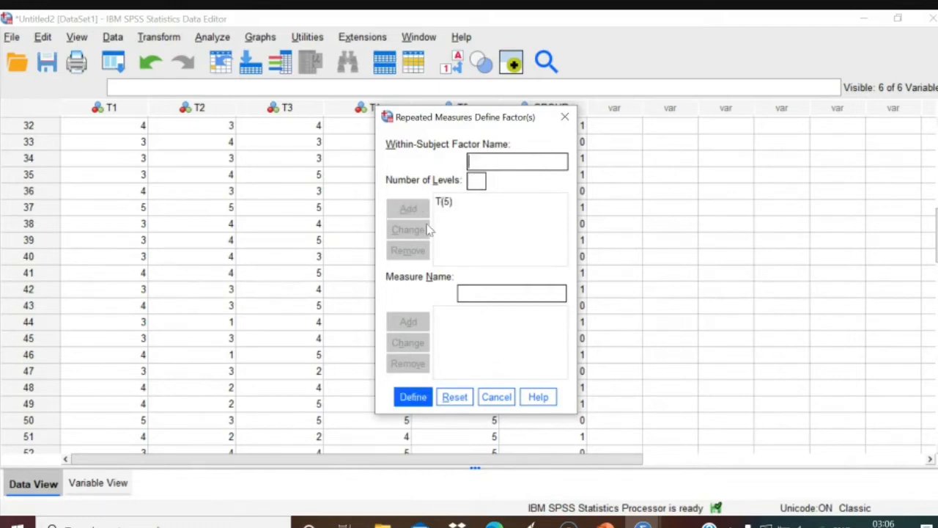
left_click(413, 396)
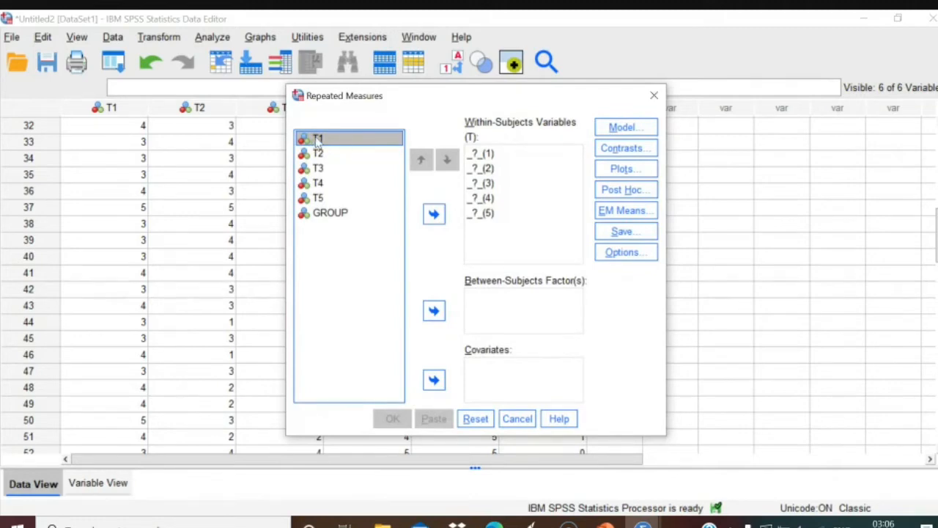
Assign T1 through T5 as the within-subjects variables and GROUP as the between-subjects factor.
left_click_drag(318, 142, 317, 198)
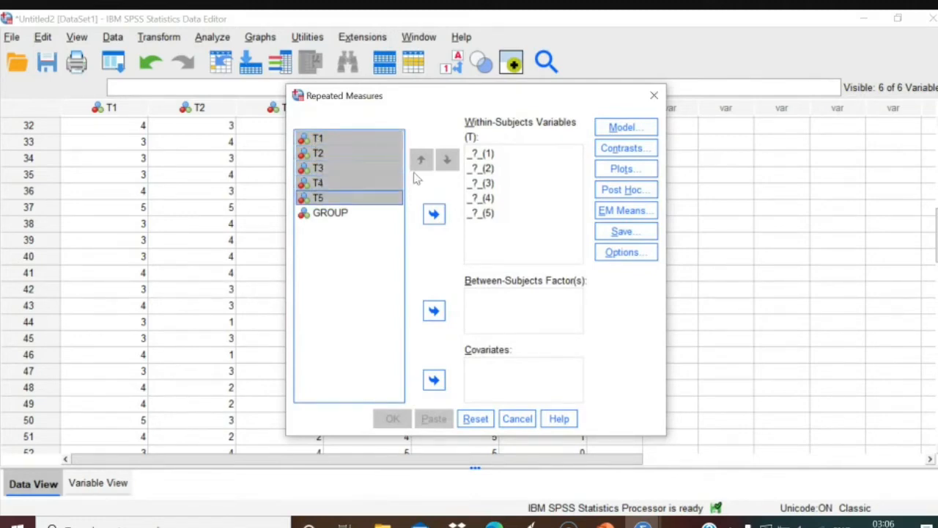
left_click(434, 213)
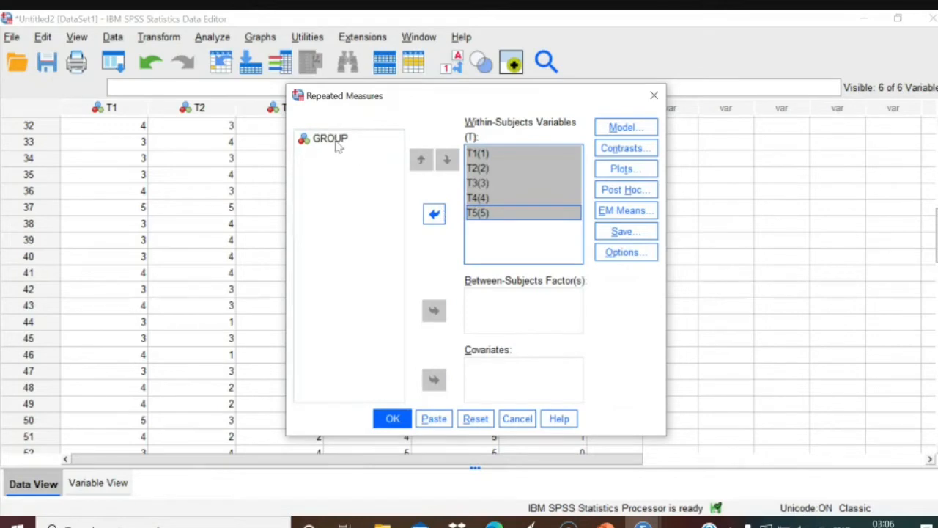
left_click(335, 142)
left_click(434, 312)
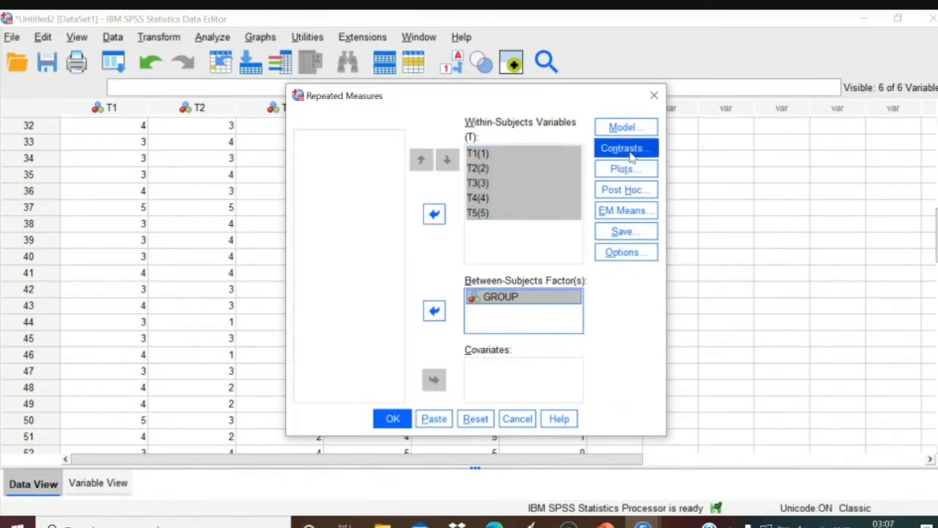
Enable descriptive statistics, estimates of effect size and homogeneity tests in the repeated measures options.
left_click(624, 253)
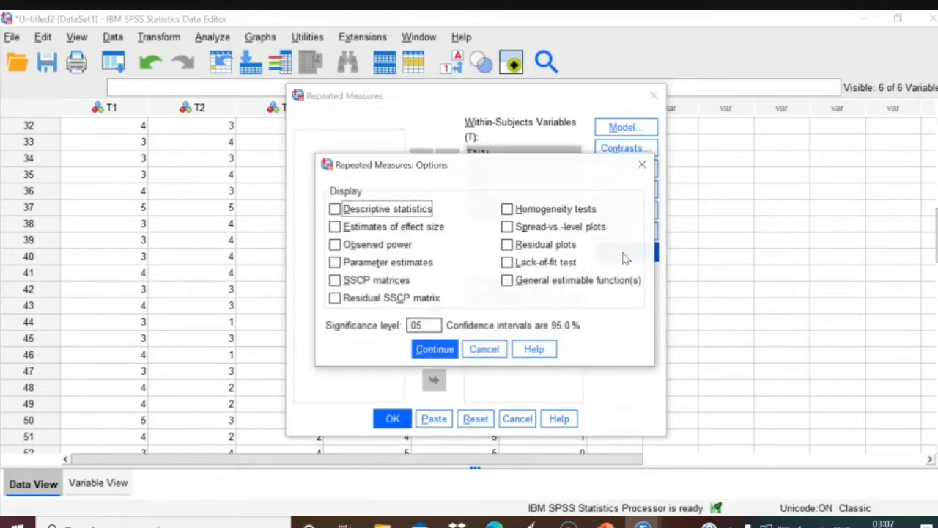
left_click(335, 226)
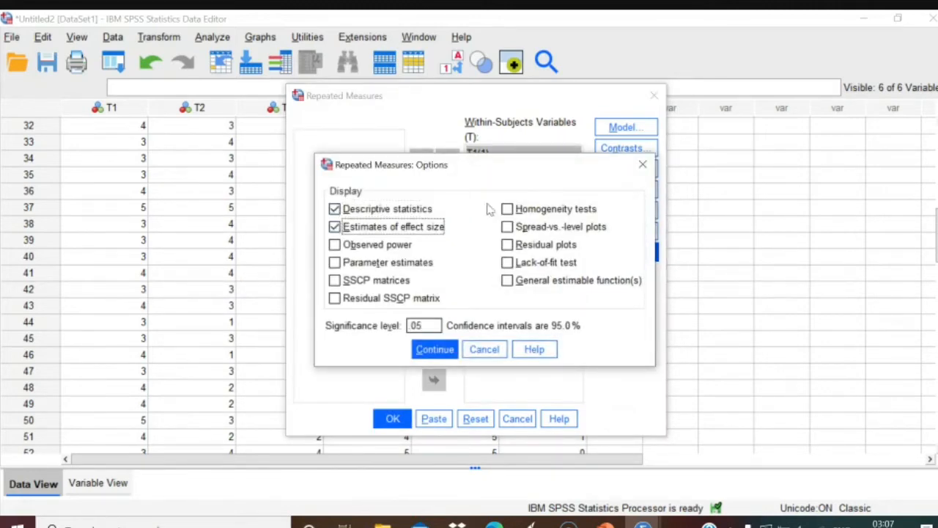
left_click(518, 211)
left_click(444, 350)
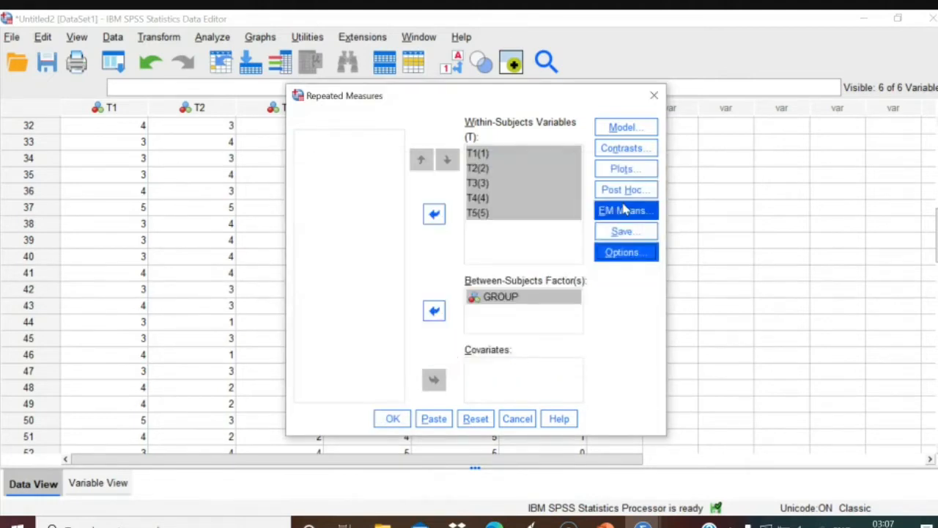
Request estimated marginal means for GROUP, comparing main effects with the Bonferroni confidence interval adjustment.
left_click(625, 211)
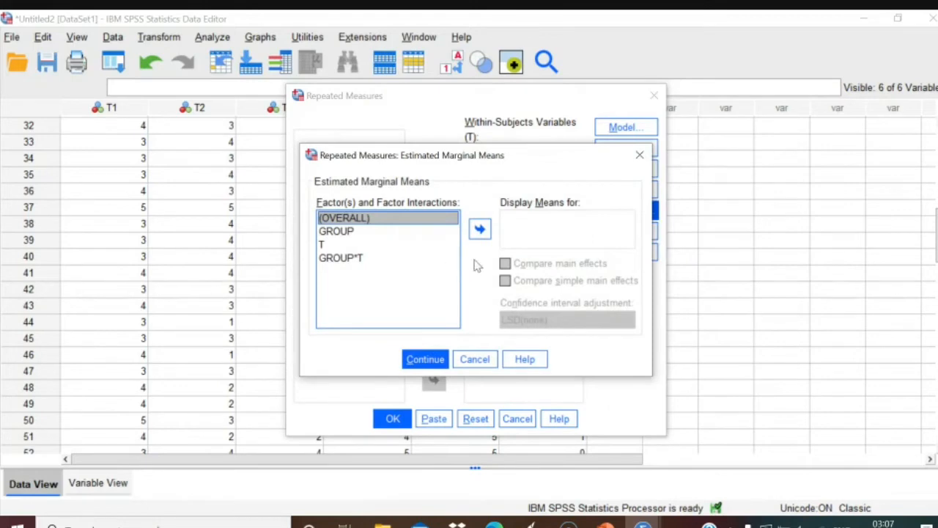
left_click(347, 233)
left_click(480, 230)
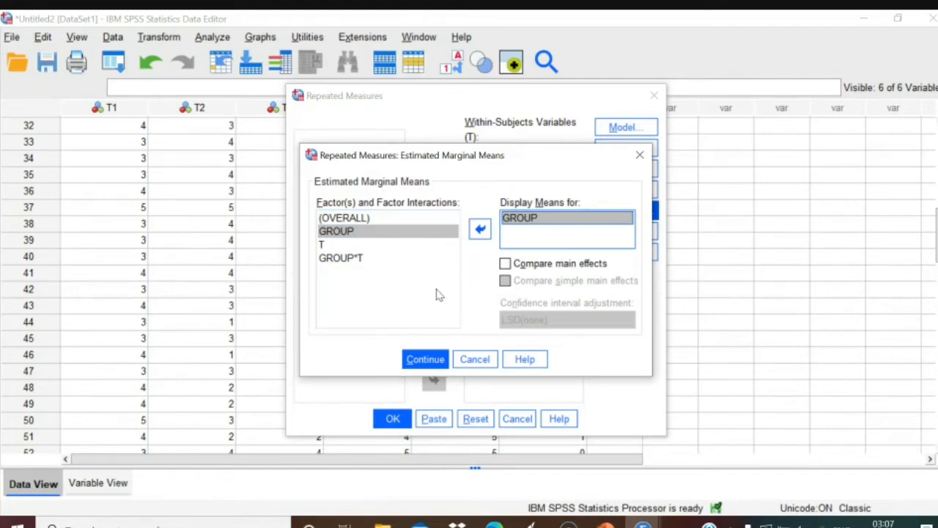
left_click(505, 263)
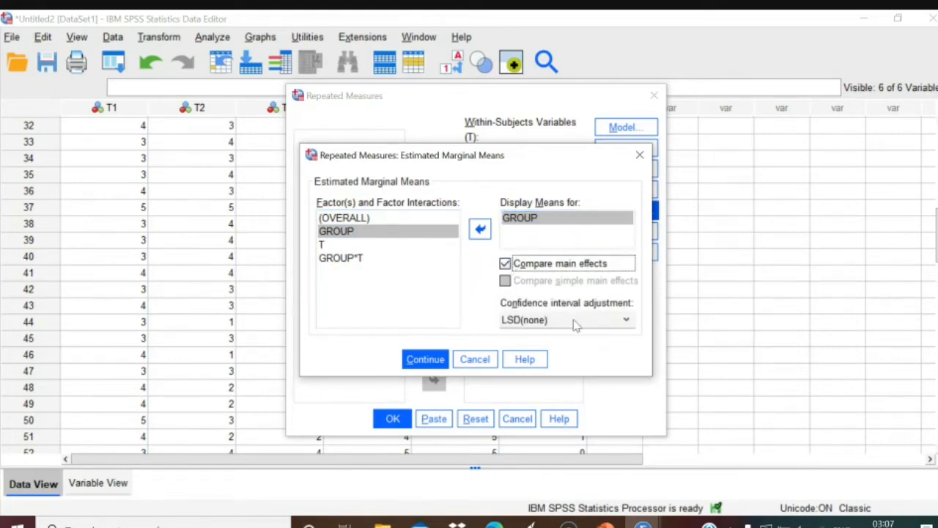
left_click(576, 321)
left_click(554, 352)
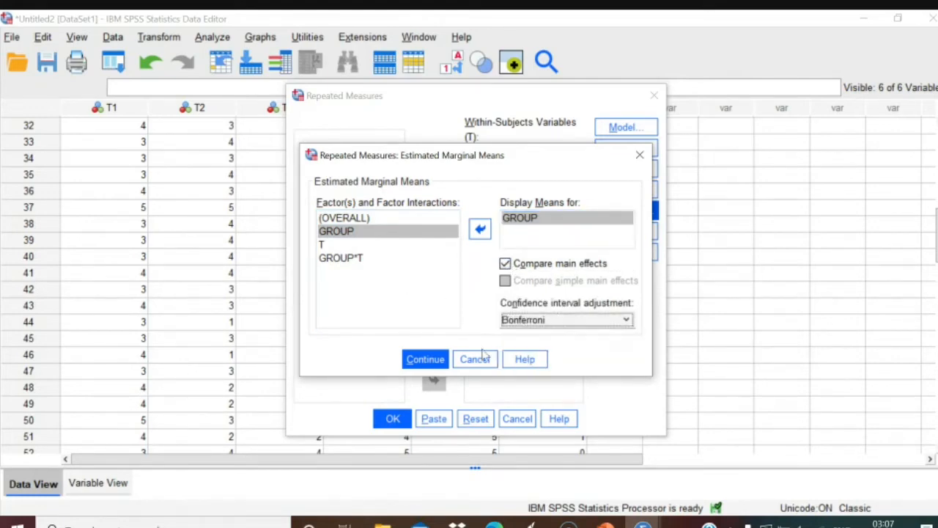
left_click(424, 359)
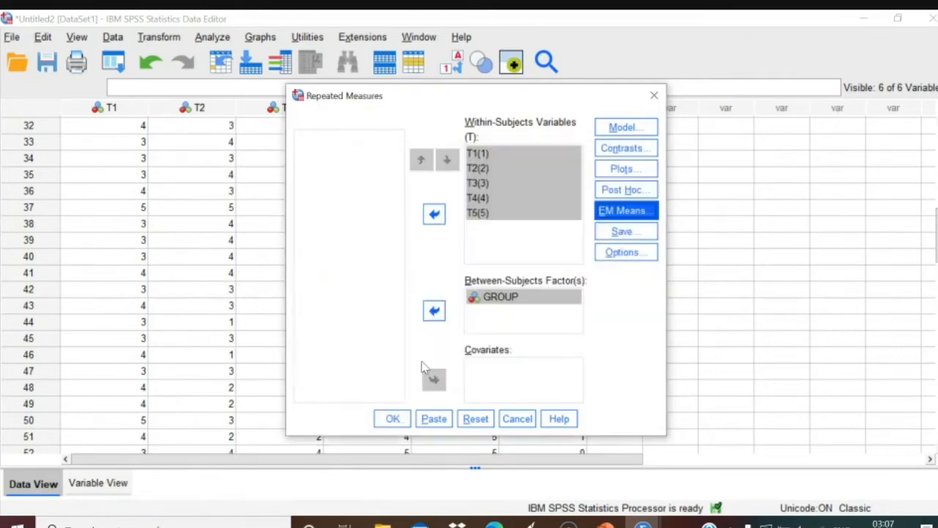
Add a T*GROUP profile plot with T on the horizontal axis and GROUP as separate lines.
left_click(622, 170)
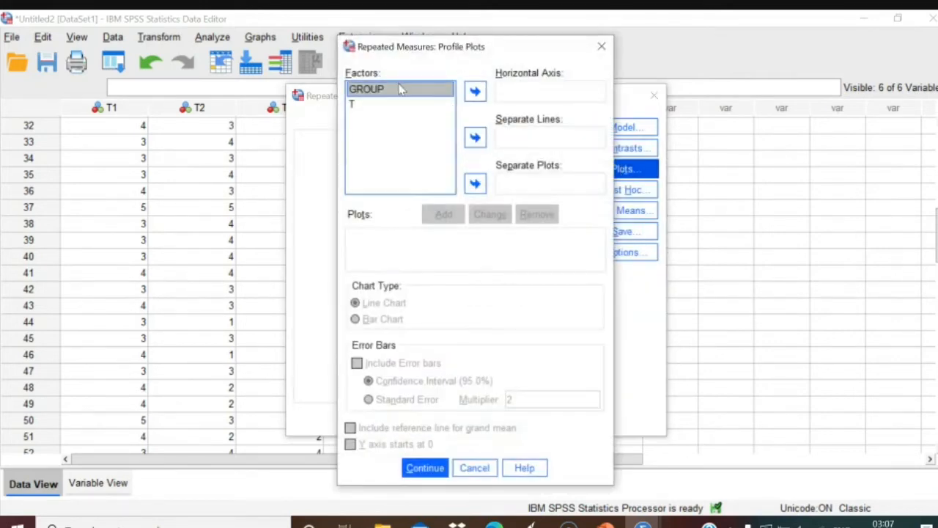
left_click(475, 138)
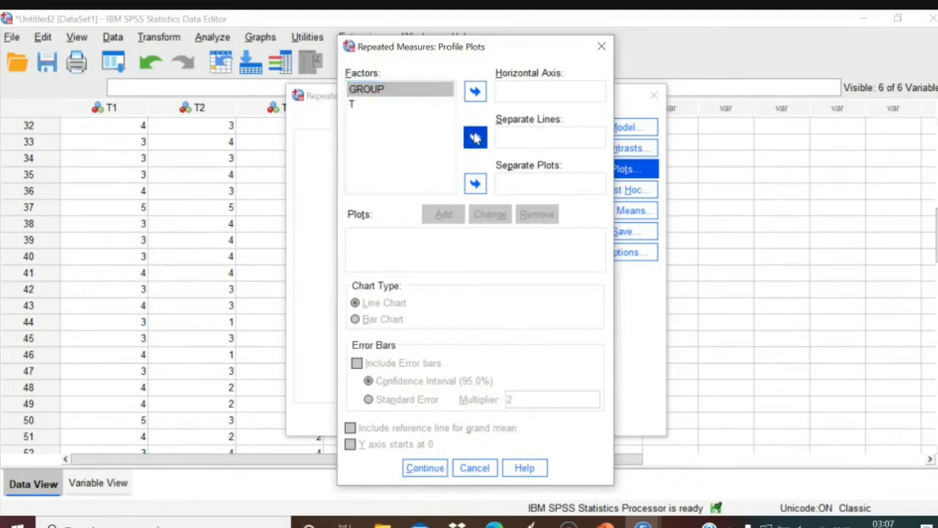
left_click(353, 104)
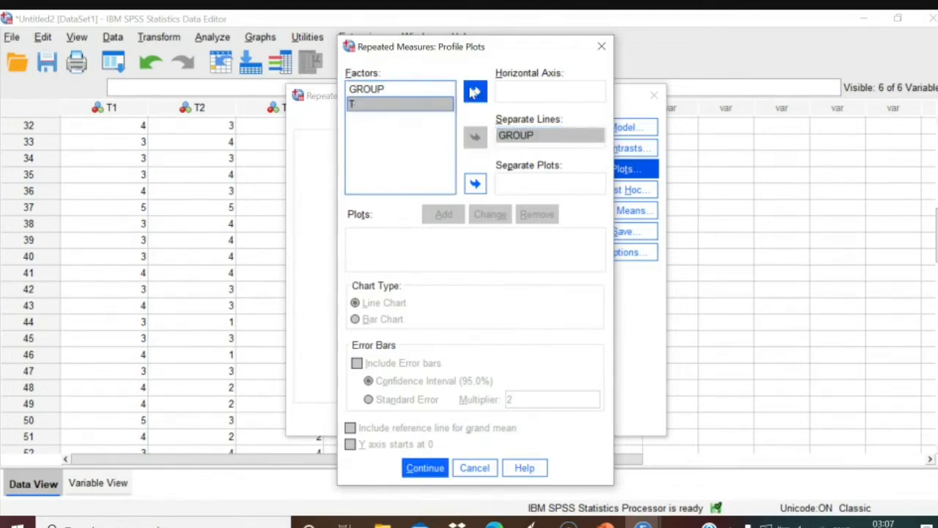
left_click(475, 91)
left_click(444, 214)
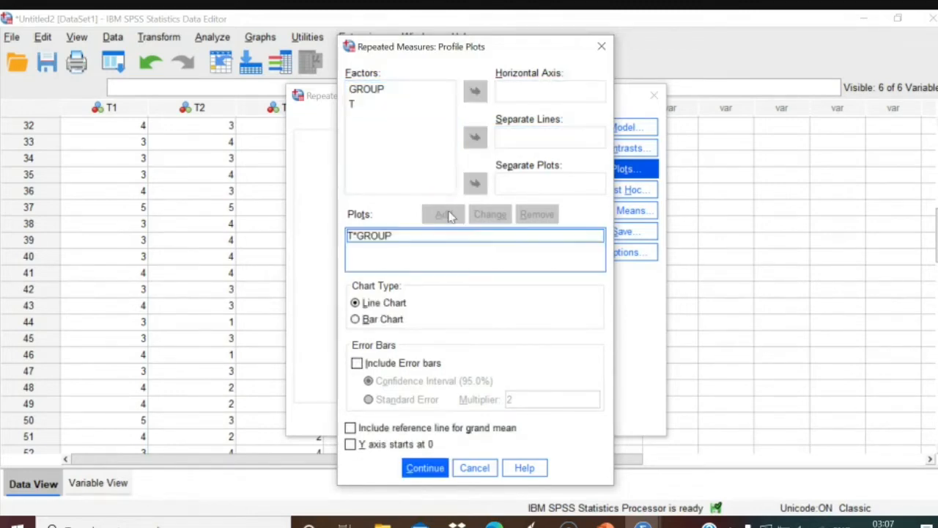
left_click(424, 468)
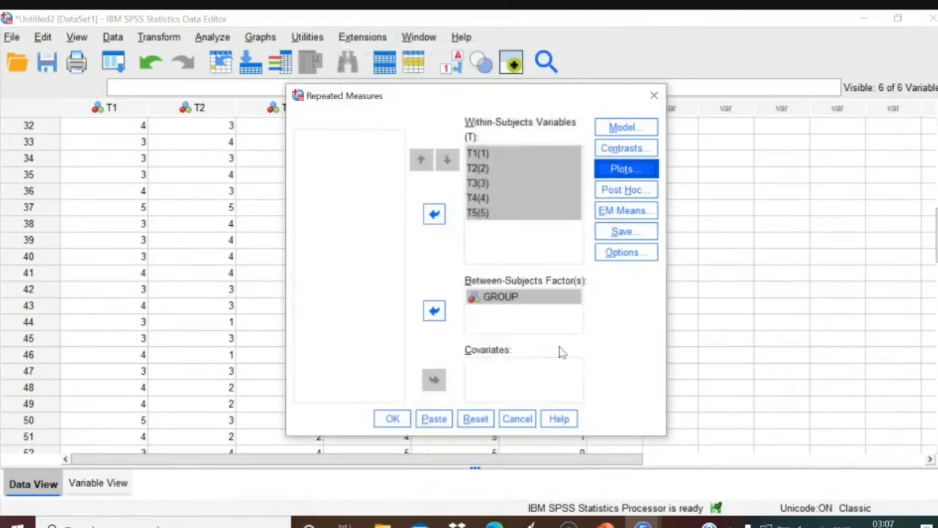
Request post hoc tests for GROUP using Bonferroni for equal variances and Games-Howell for unequal variances.
left_click(627, 192)
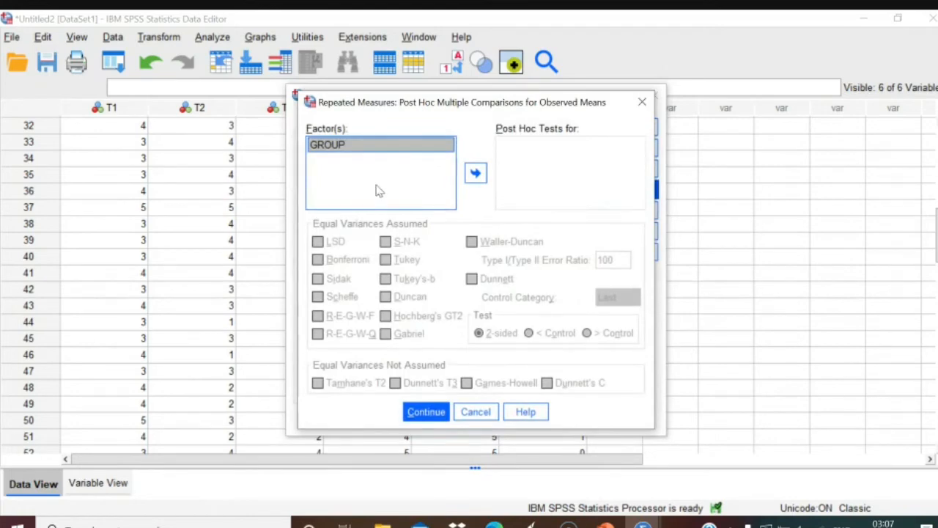
left_click(476, 175)
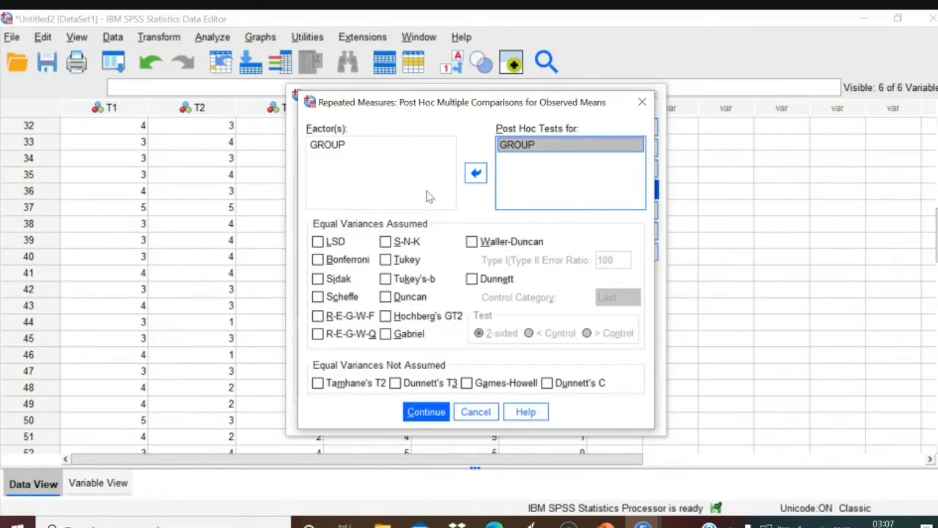
left_click(317, 260)
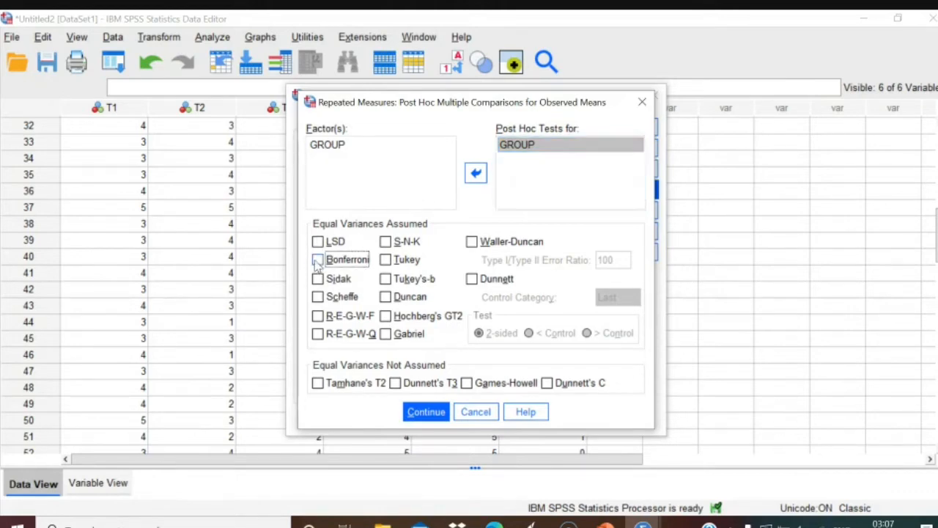
left_click(467, 389)
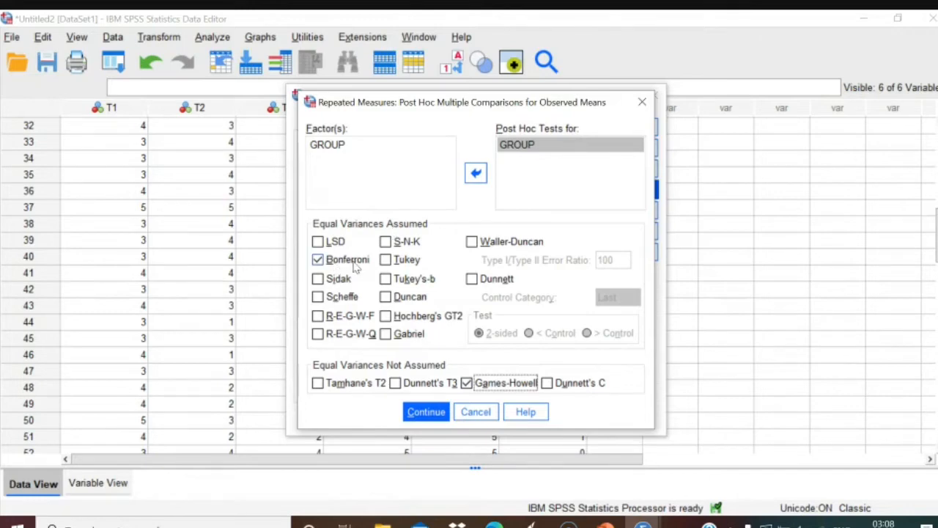
left_click(425, 413)
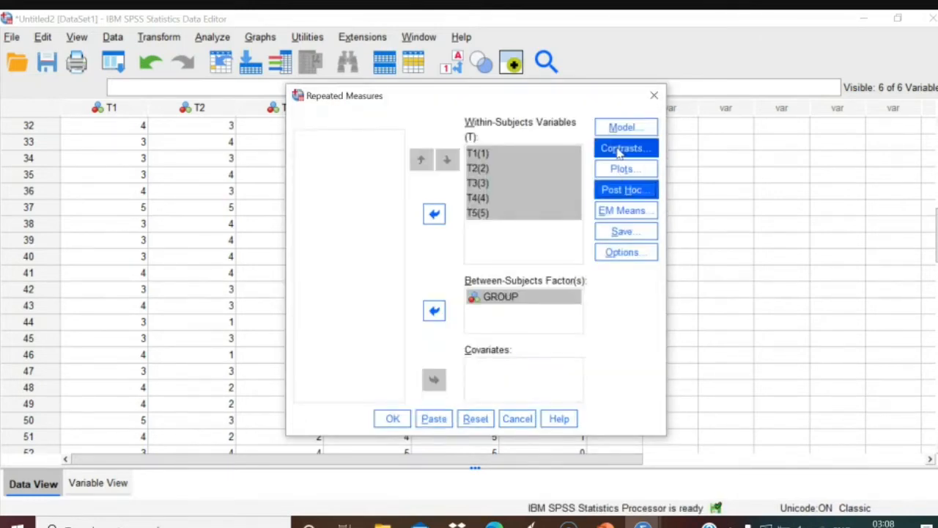
Set the contrasts to Repeated for T and Polynomial for GROUP, and run the repeated measures analysis.
left_click(622, 150)
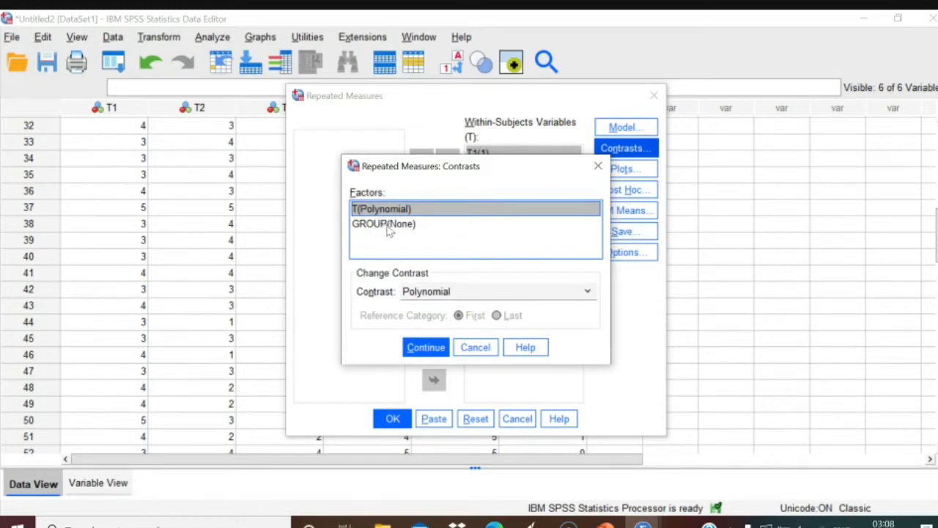
left_click(530, 296)
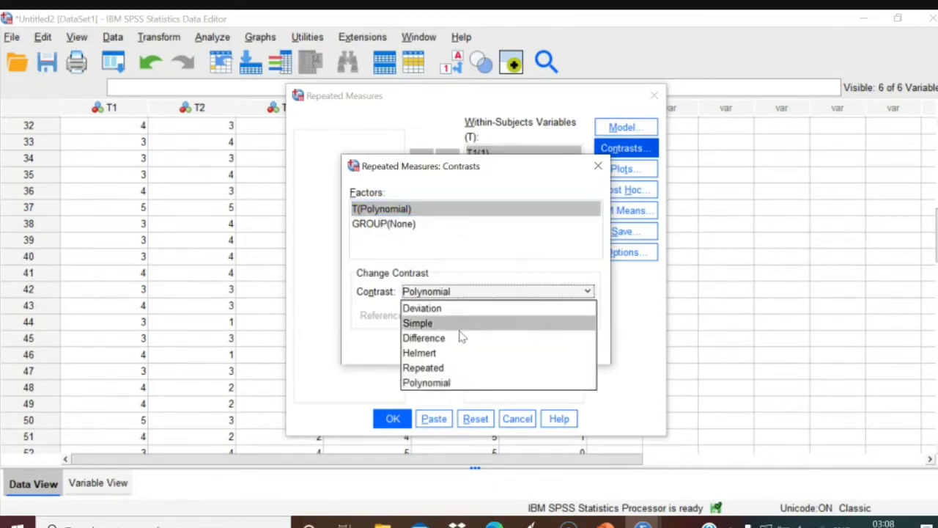
left_click(438, 369)
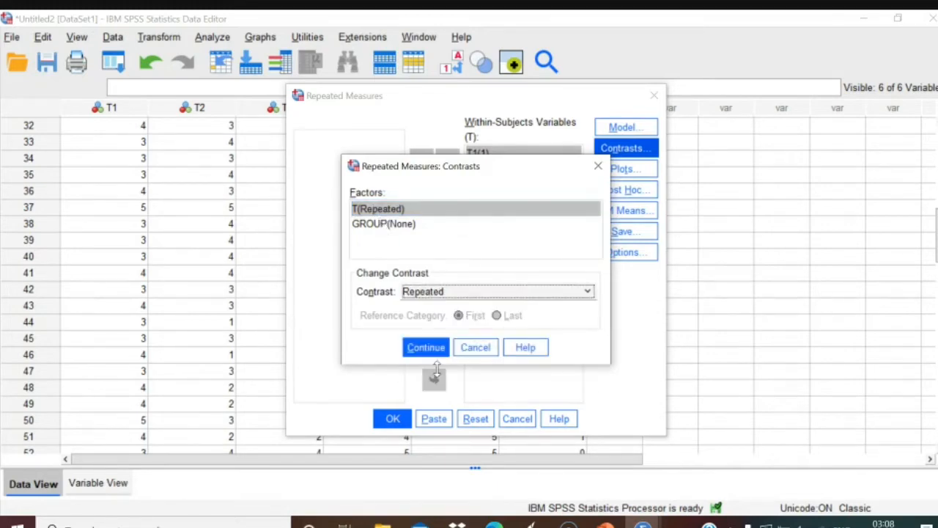
left_click(389, 225)
left_click(536, 292)
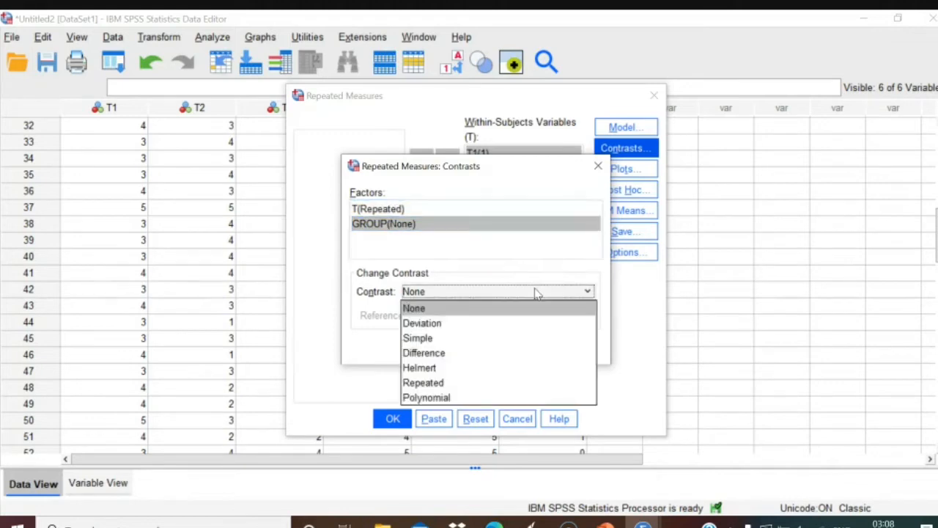
left_click(424, 400)
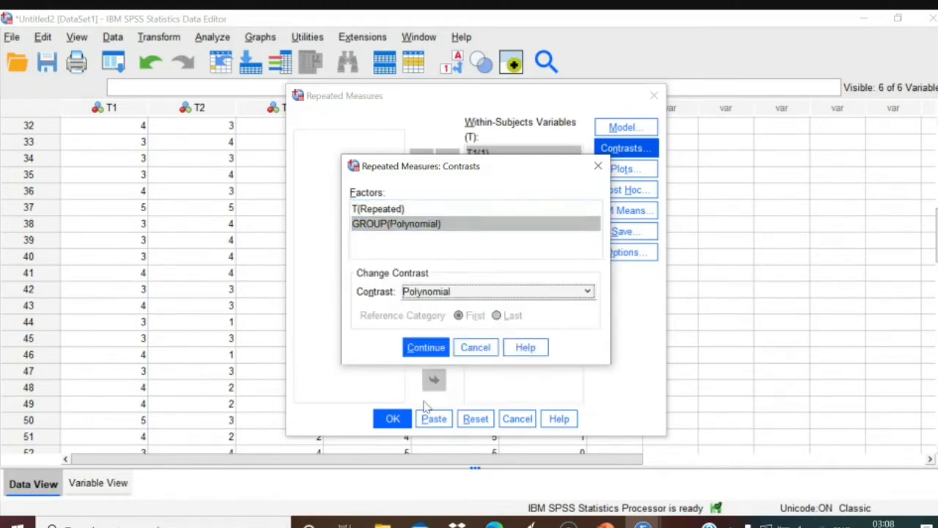
left_click(424, 348)
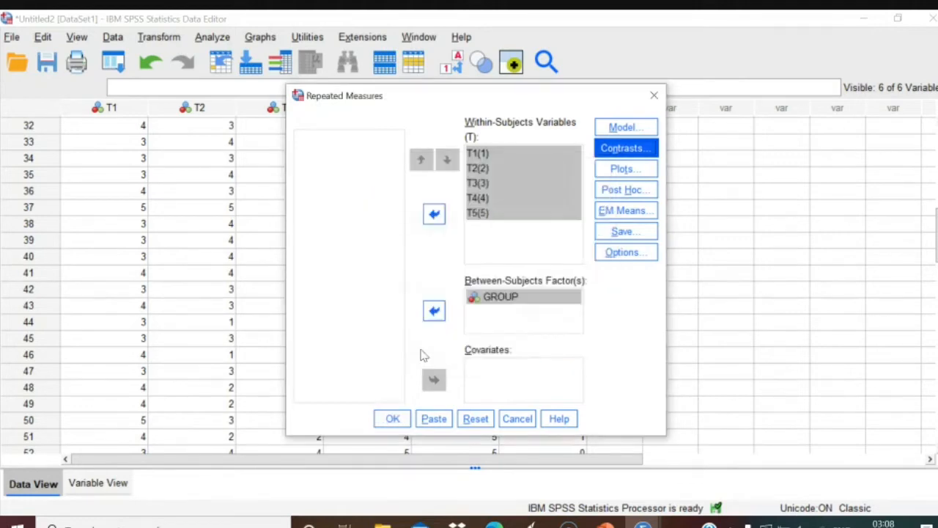
left_click(393, 418)
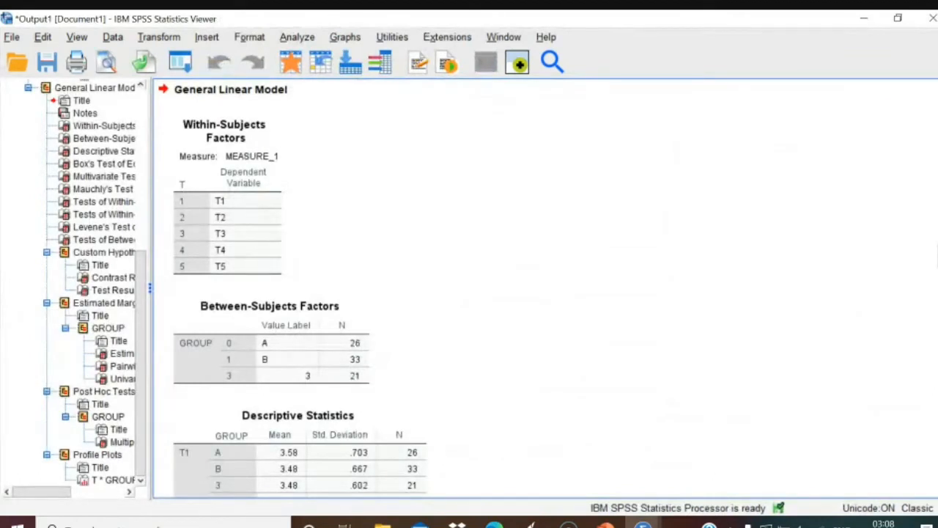
Examine the within-subjects factors, between-subjects factors and descriptive statistics tables in the new General Linear Model output.
scroll(293, 293, "down", 3)
scroll(301, 293, "down", 8)
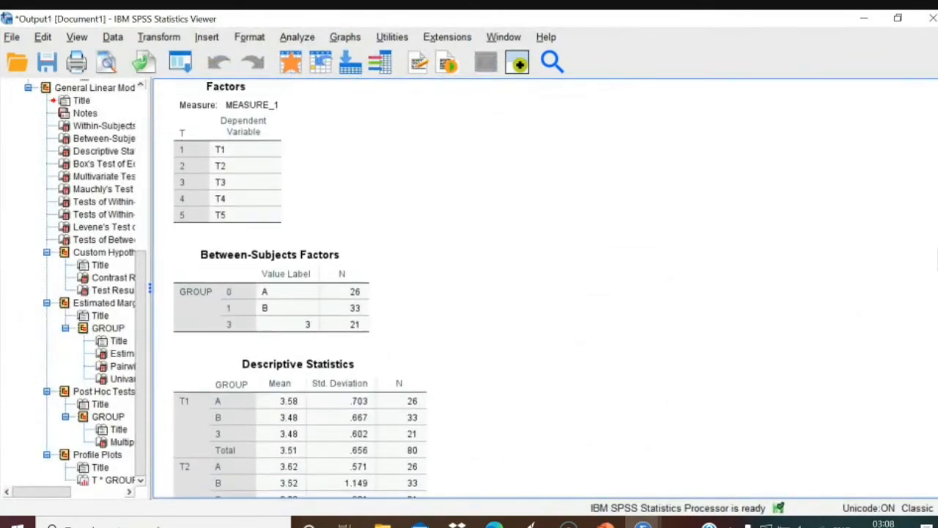
left_click(196, 379)
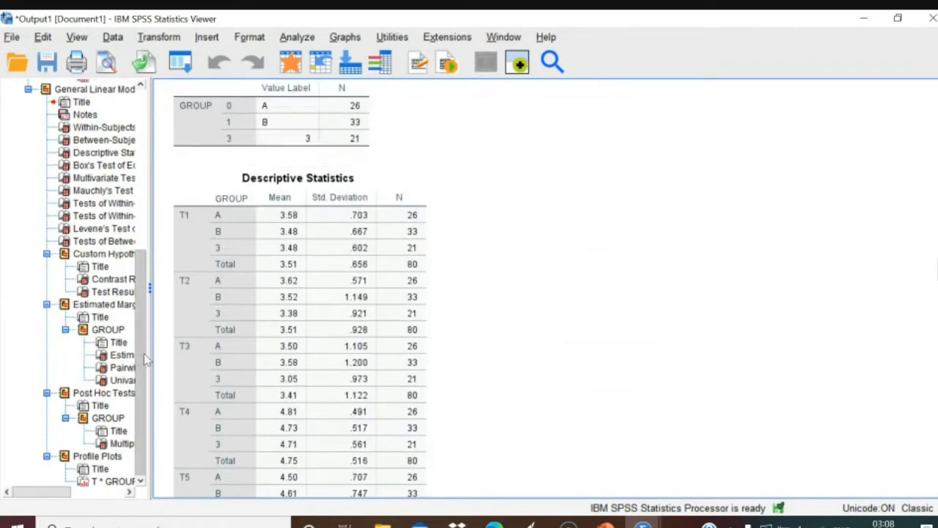
scroll(112, 170, "up", 3)
left_click(93, 156)
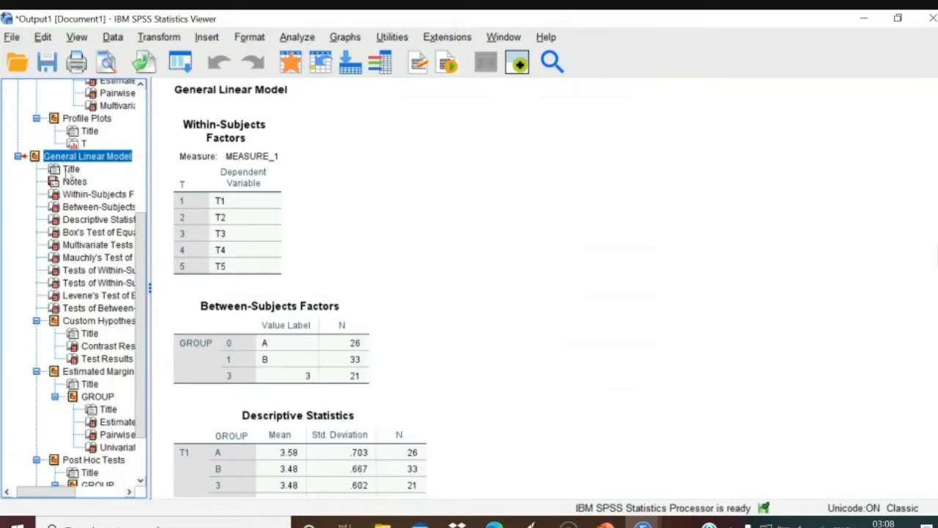
left_click(78, 195)
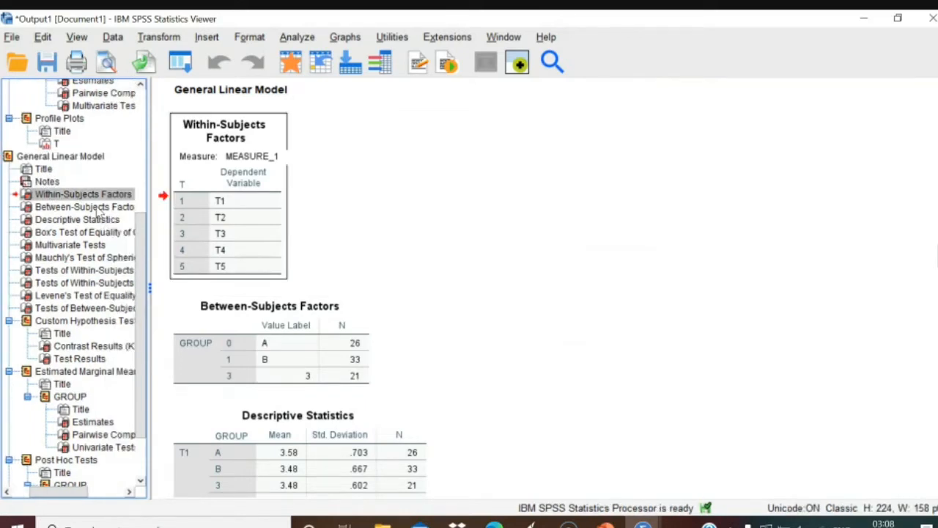
left_click(99, 208)
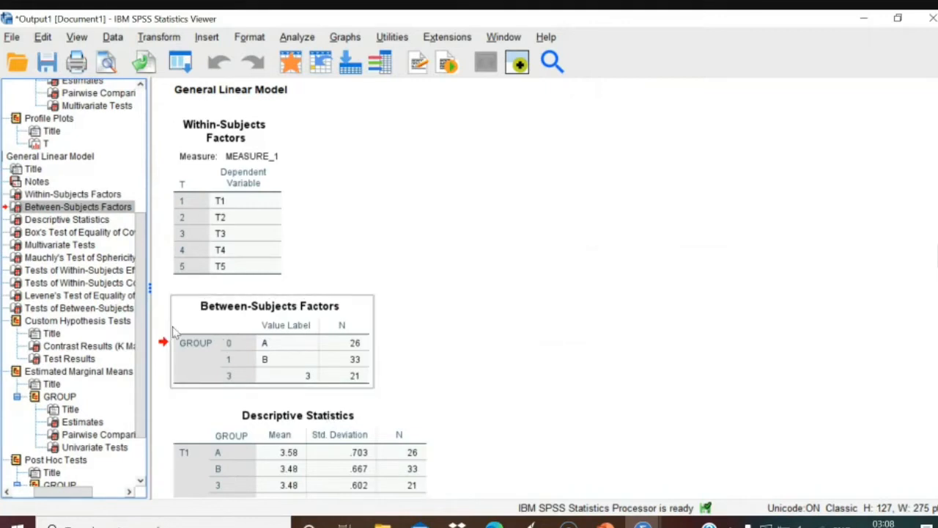
left_click(84, 222)
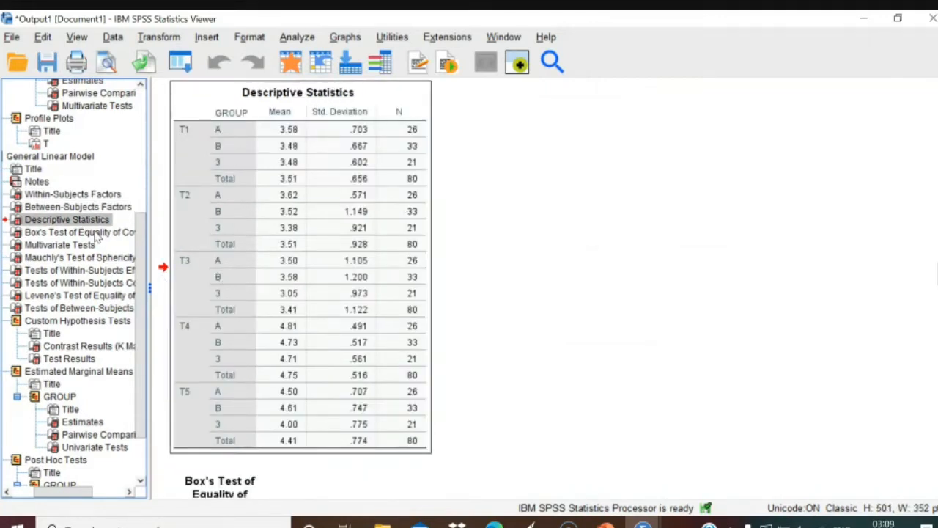
Review Box's test, Mauchly's sphericity, within-subjects effects, Levene's test, between-subjects effects and the GROUP contrast results.
left_click(84, 234)
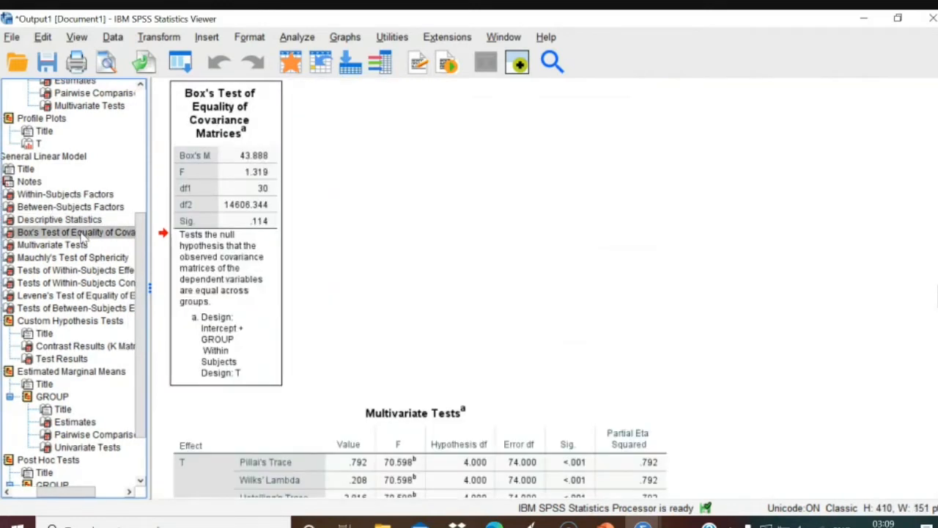
left_click(81, 234)
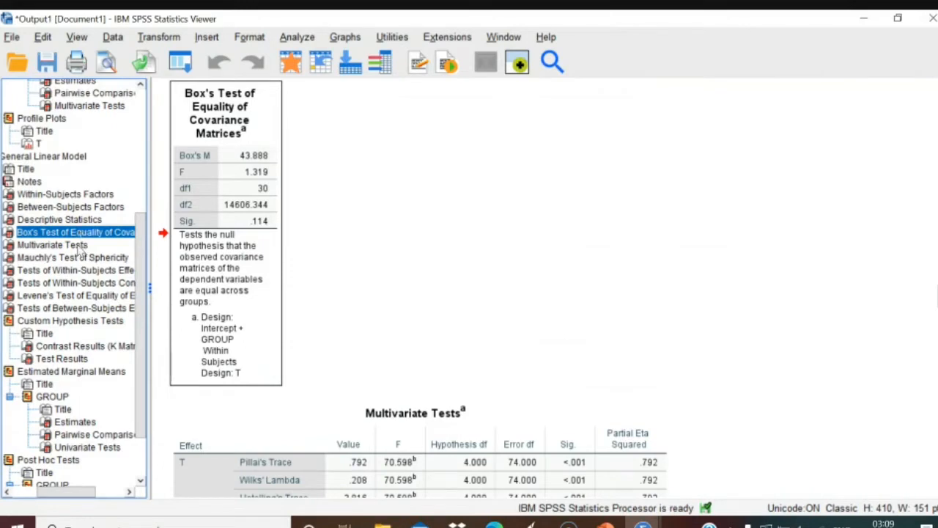
left_click(79, 258)
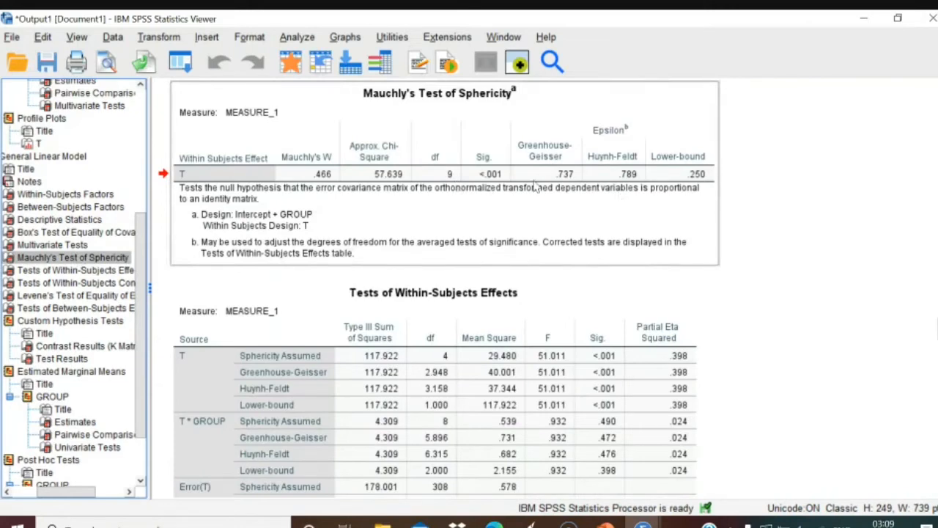
left_click(79, 270)
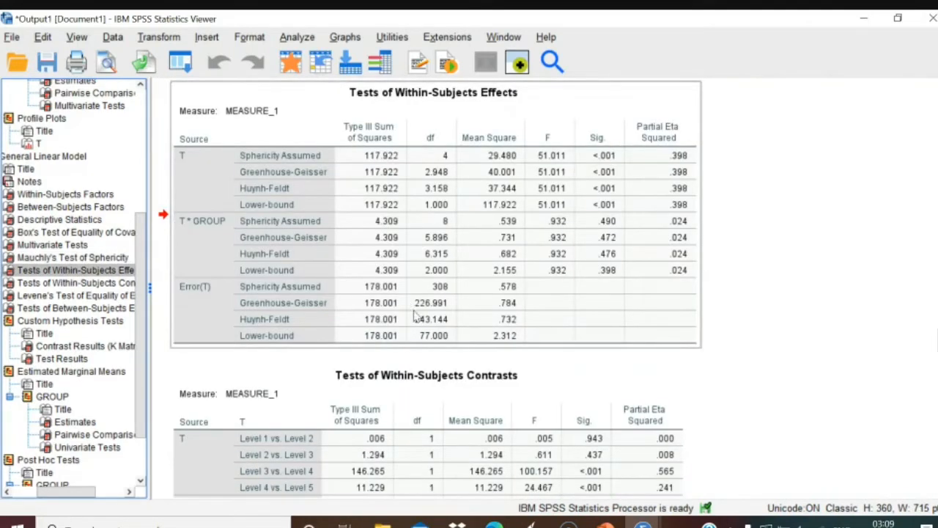
left_click(92, 295)
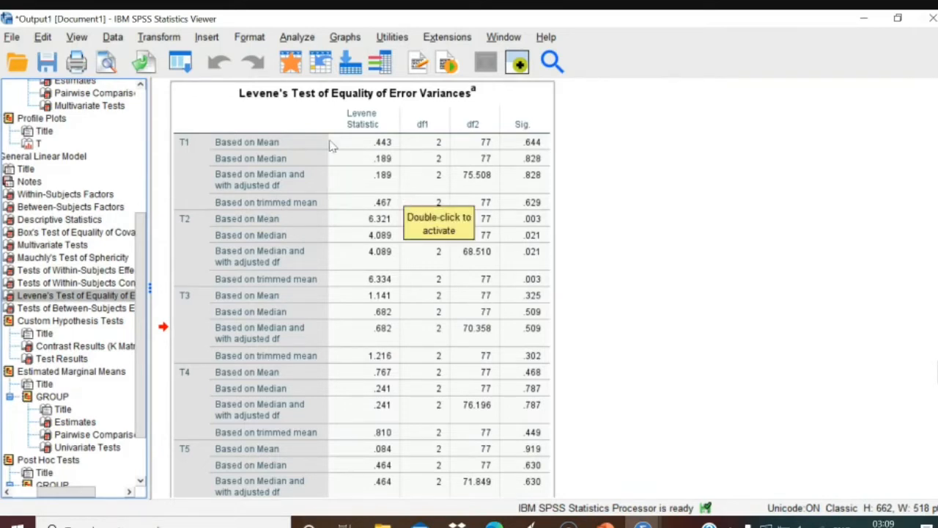
left_click(99, 310)
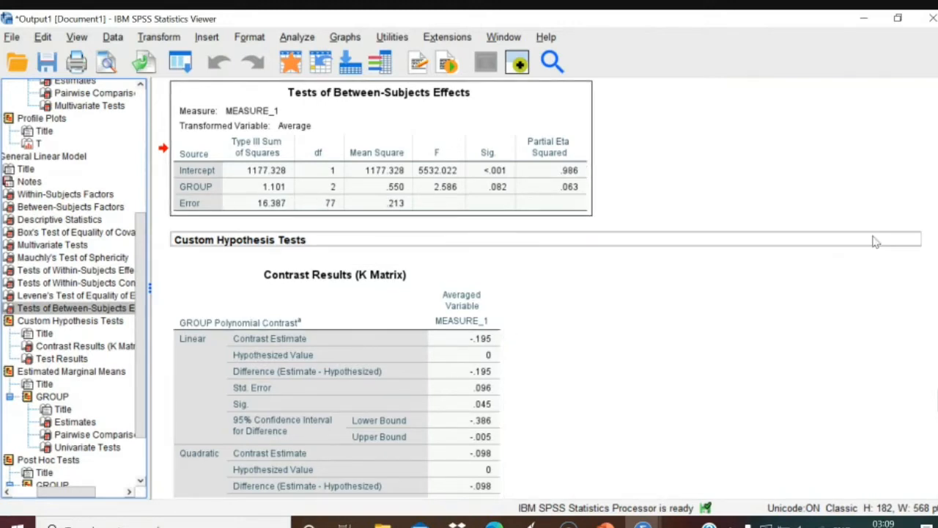
scroll(376, 289, "down", 3)
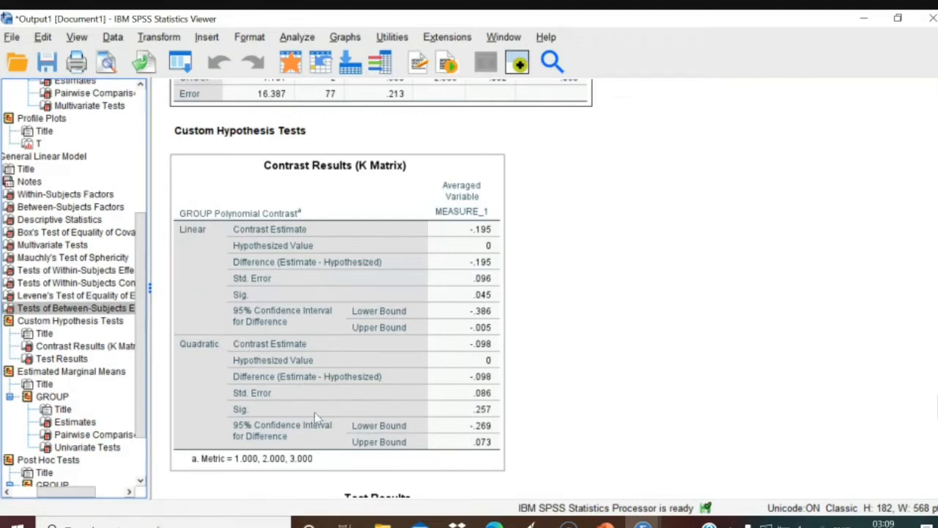
Review the contrast results, marginal mean estimates, pairwise and post hoc comparisons, and the profile plot in the repeated-measures output.
left_click(810, 404)
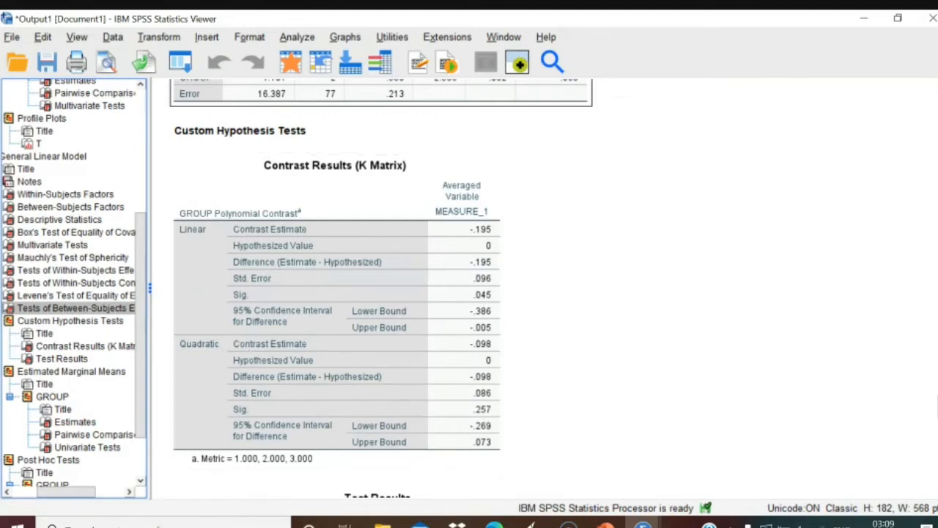
scroll(381, 288, "down", 8)
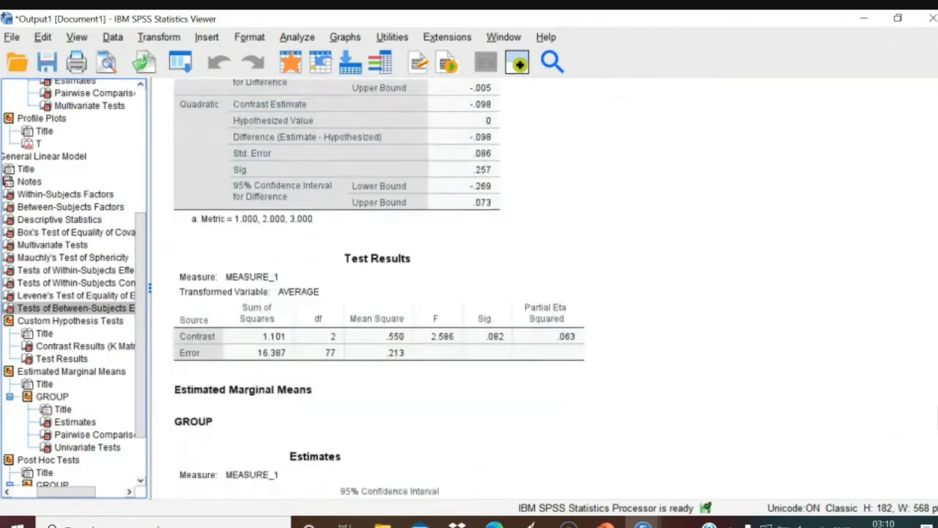
scroll(380, 282, "down", 3)
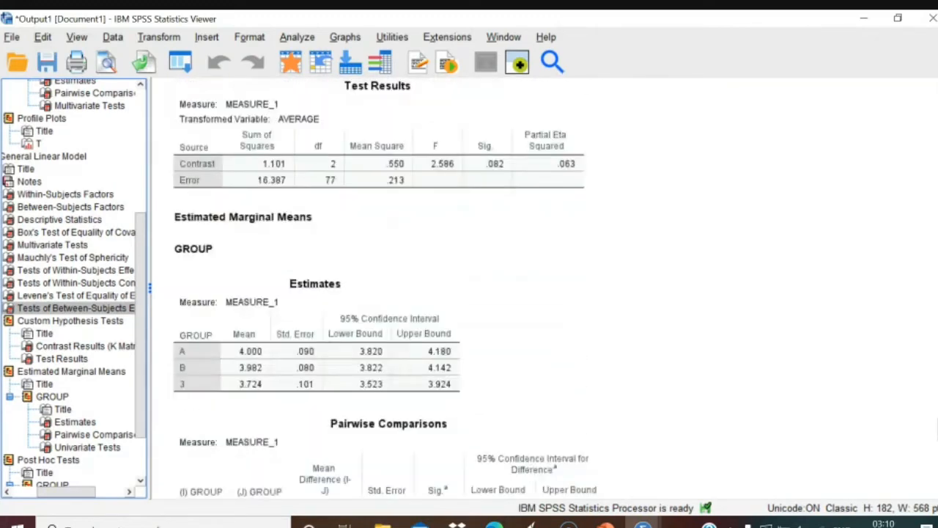
scroll(381, 286, "down", 4)
scroll(391, 288, "down", 4)
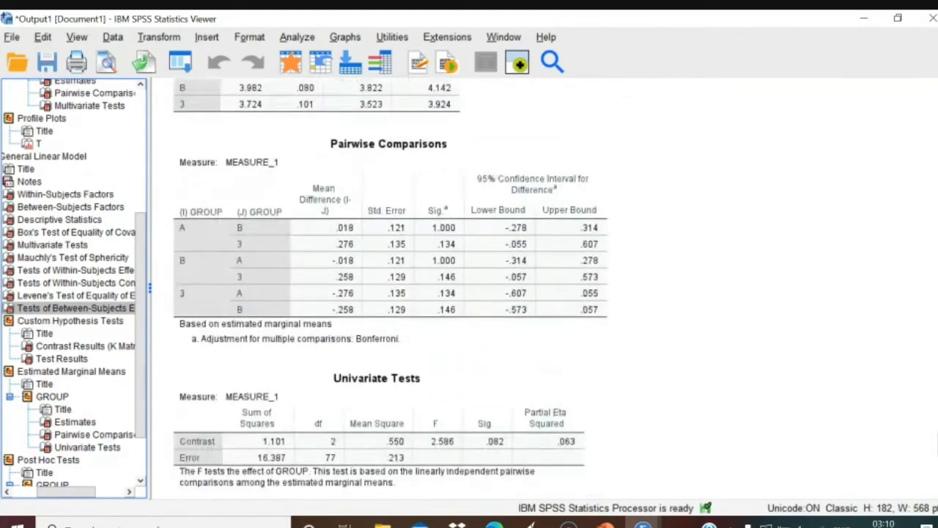
left_click(543, 299)
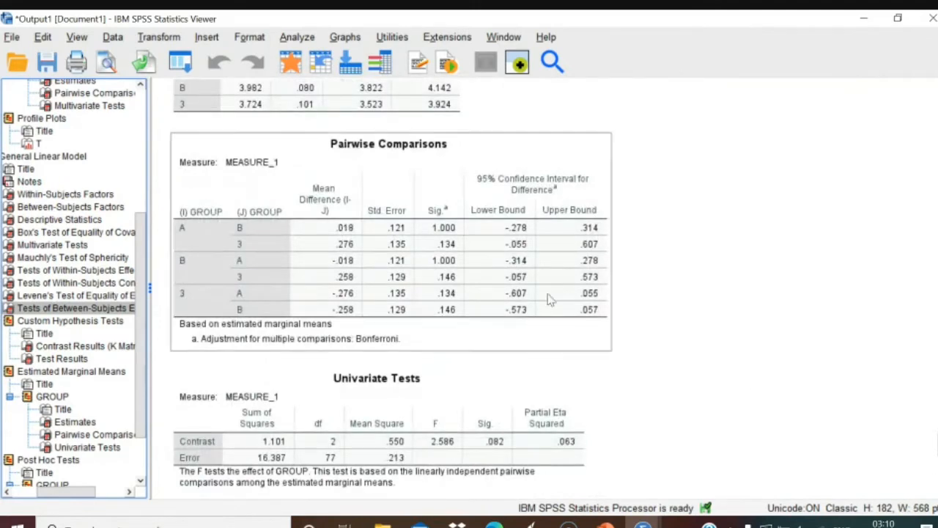
left_click(820, 342)
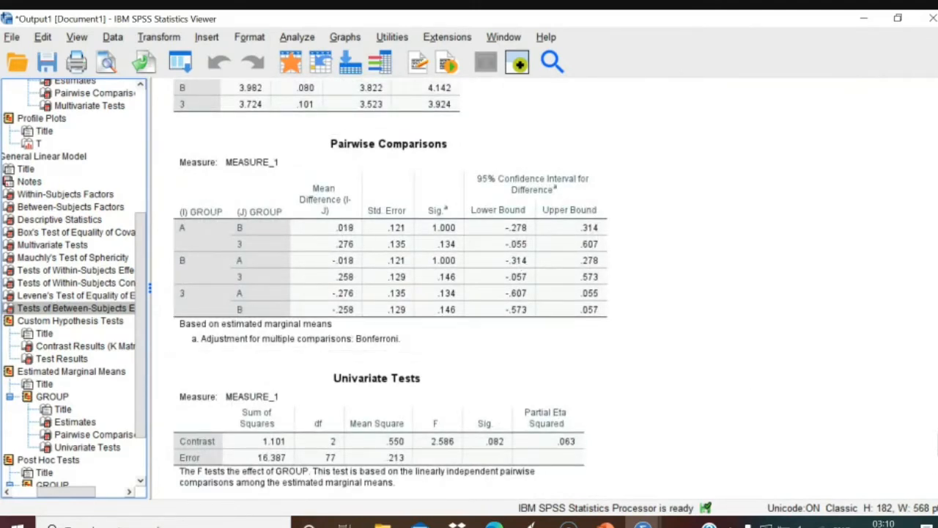
scroll(646, 365, "down", 12)
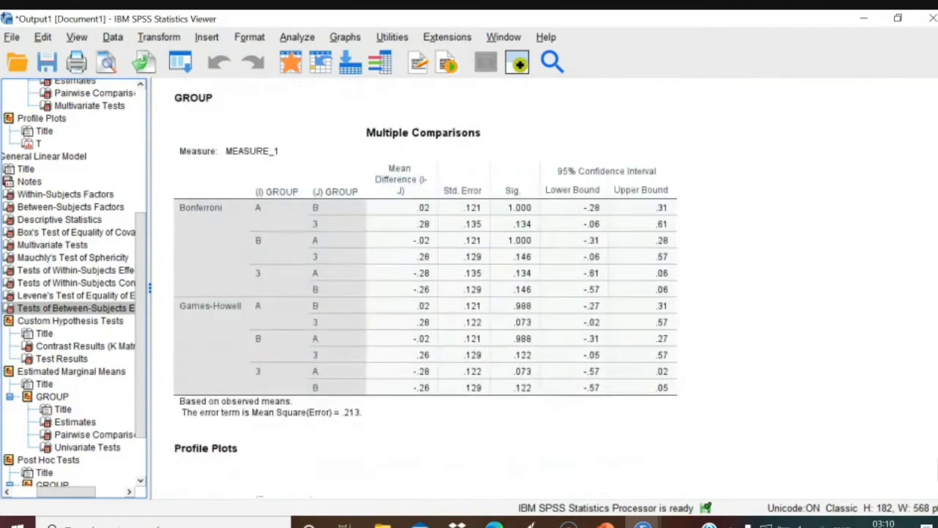
left_click(645, 365)
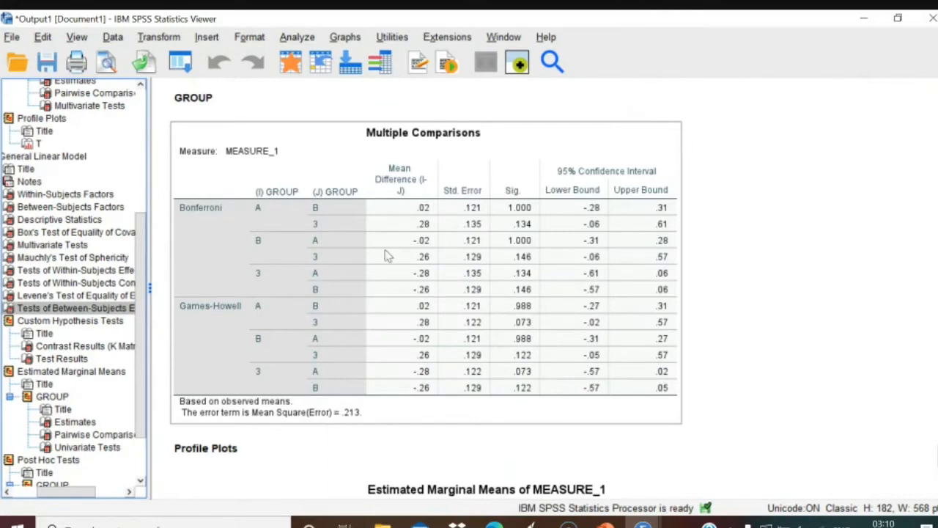
left_click(886, 348)
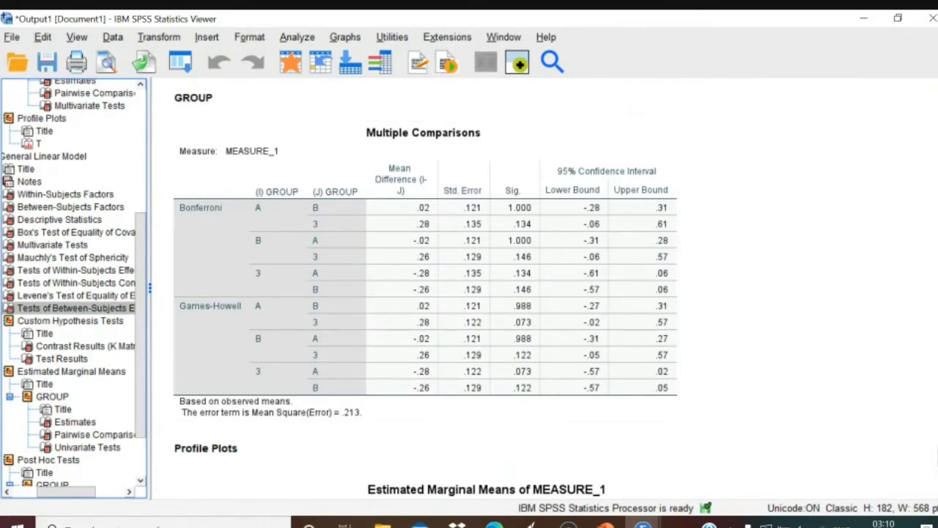
scroll(434, 288, "down", 10)
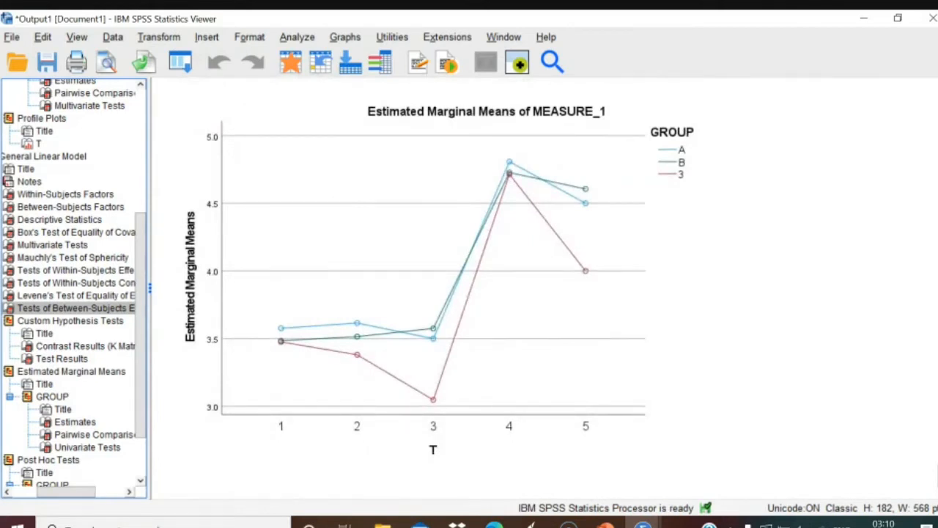
left_click(748, 289)
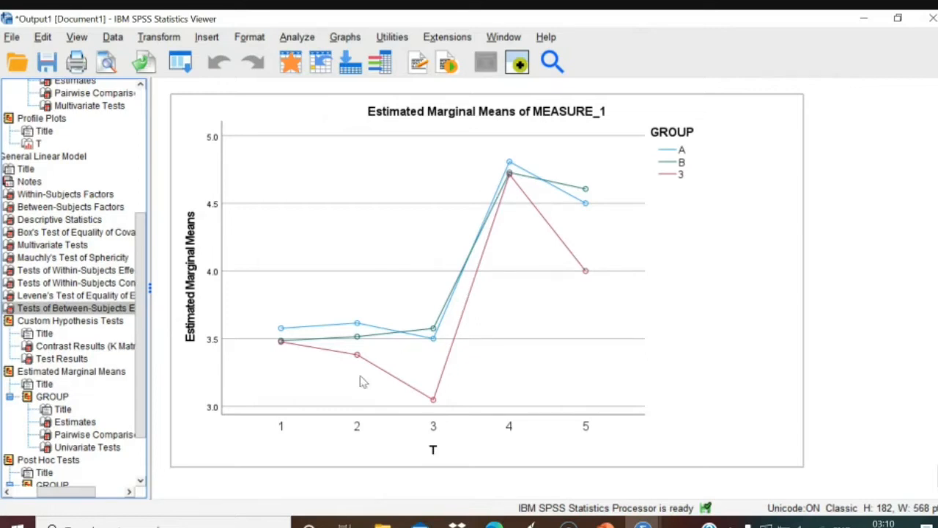
Revisit the Post Hoc Tests and the T * GROUP profile plot through the output outline, ending on the Multiple Comparisons table.
left_click(48, 460)
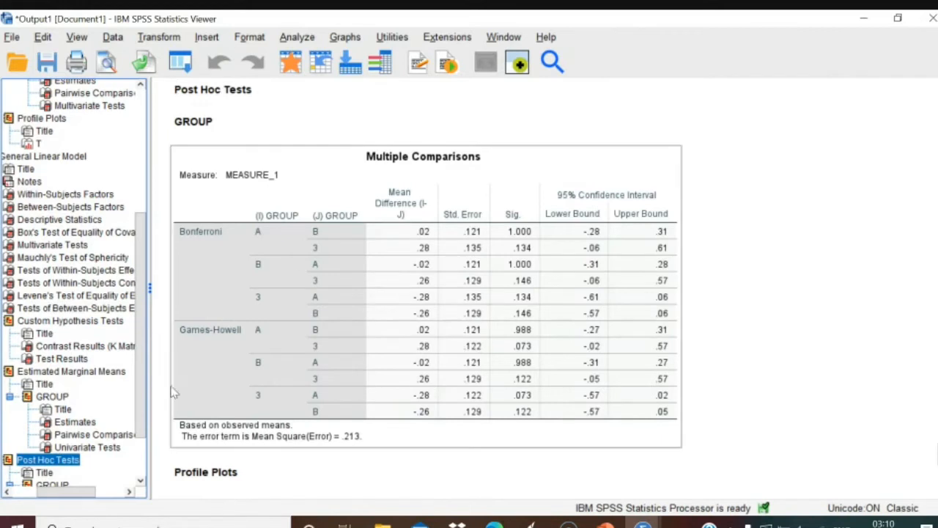
left_click_drag(136, 401, 138, 469)
left_click(69, 482)
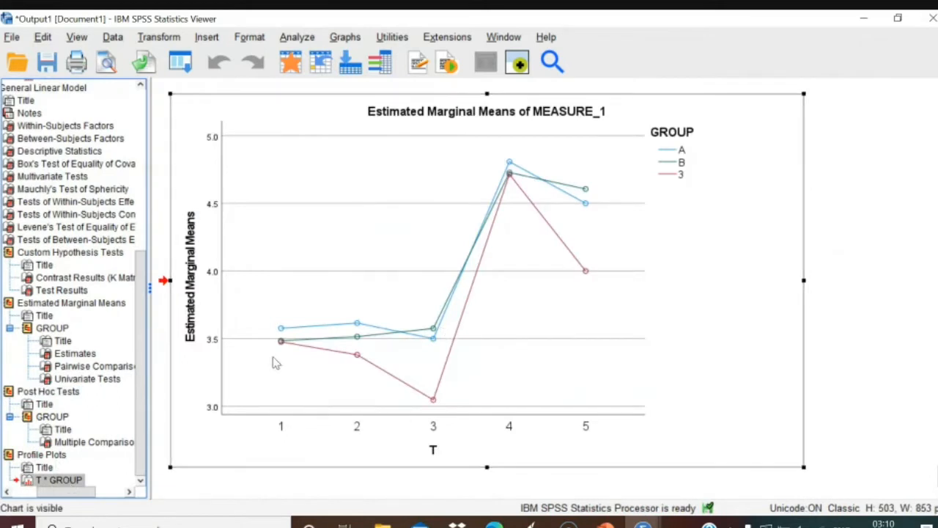
left_click(63, 470)
left_click(46, 469)
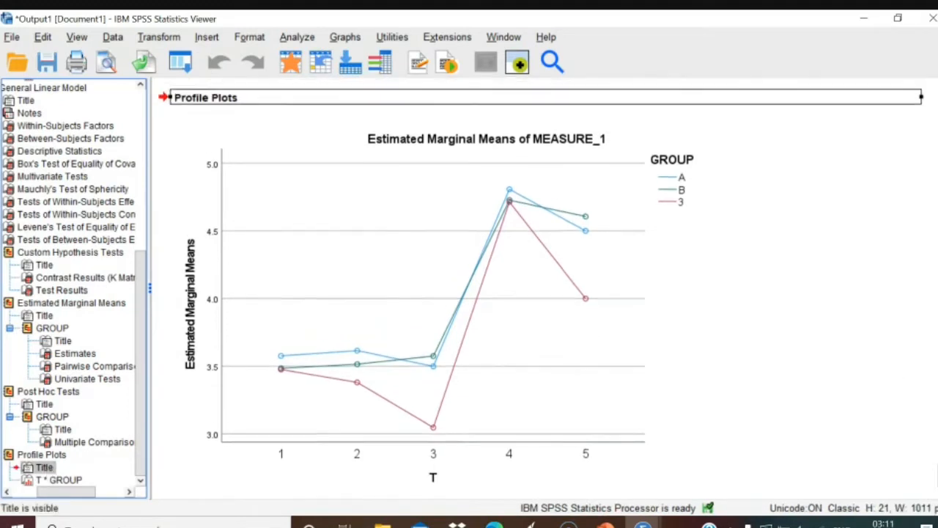
scroll(542, 292, "up", 10)
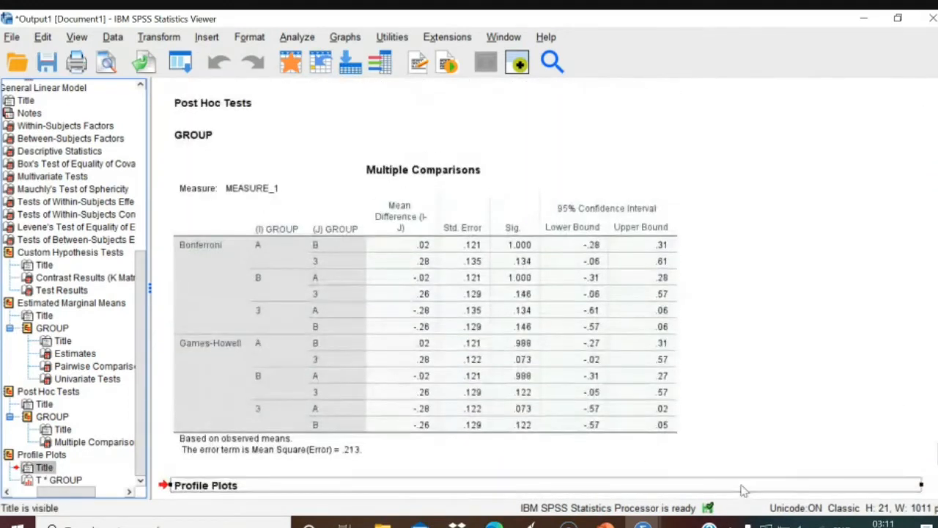
Switch to the PowerPoint lecture, check the Google Meet call window, and return to the presentation.
key("alt+Tab")
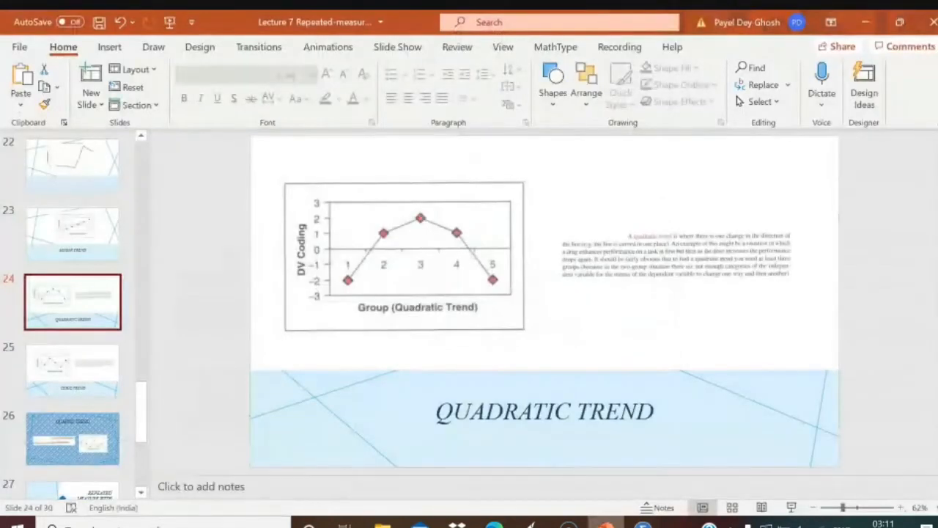
mouse_move(495, 522)
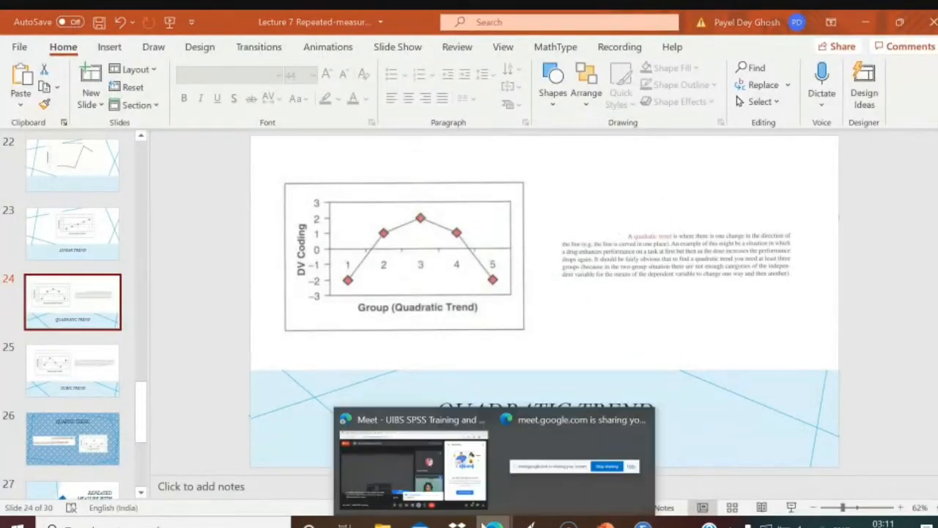
left_click(469, 506)
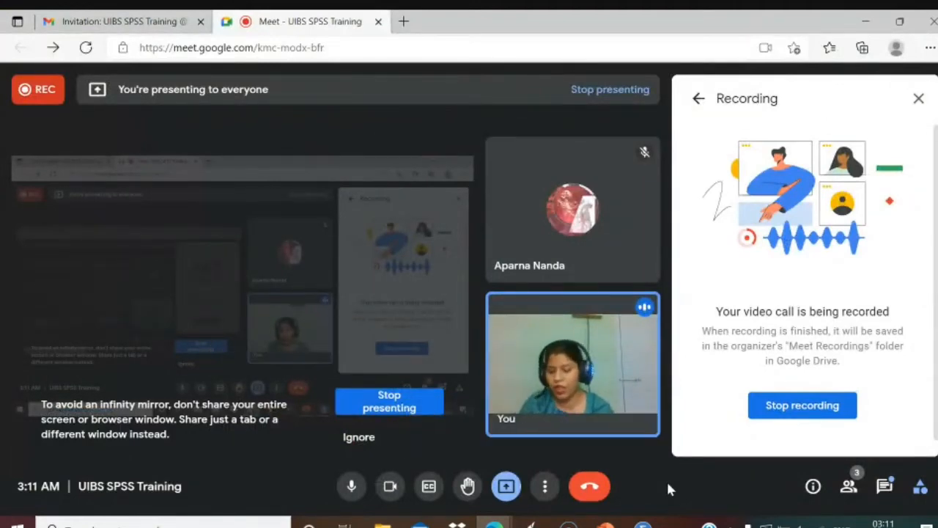
left_click(606, 522)
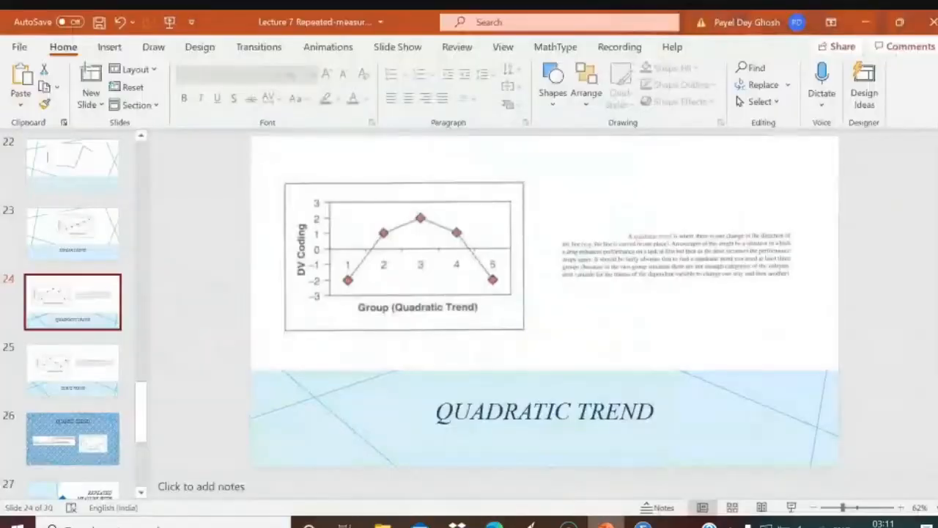
Advance through the trend slides to slide 28 on partitioning the total variance and df.
key("Down")
key("Down")
key("Down")
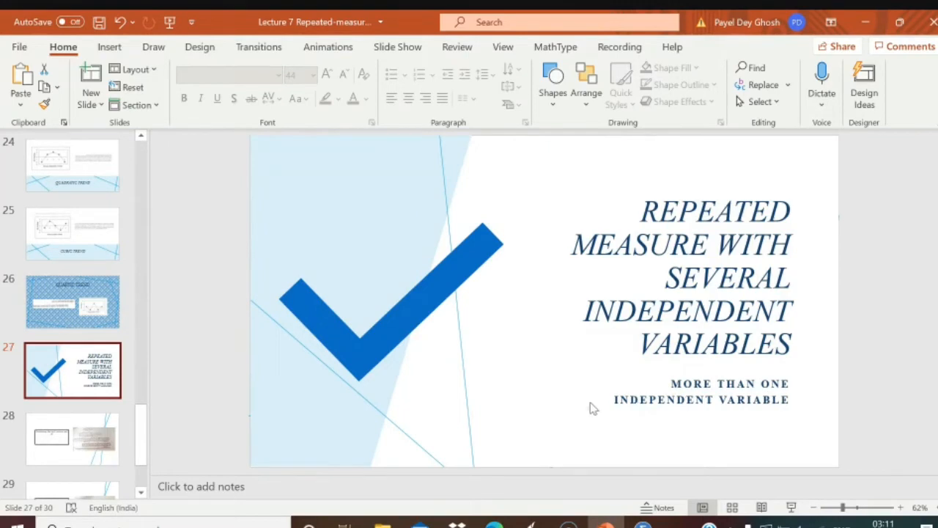
left_click(110, 437)
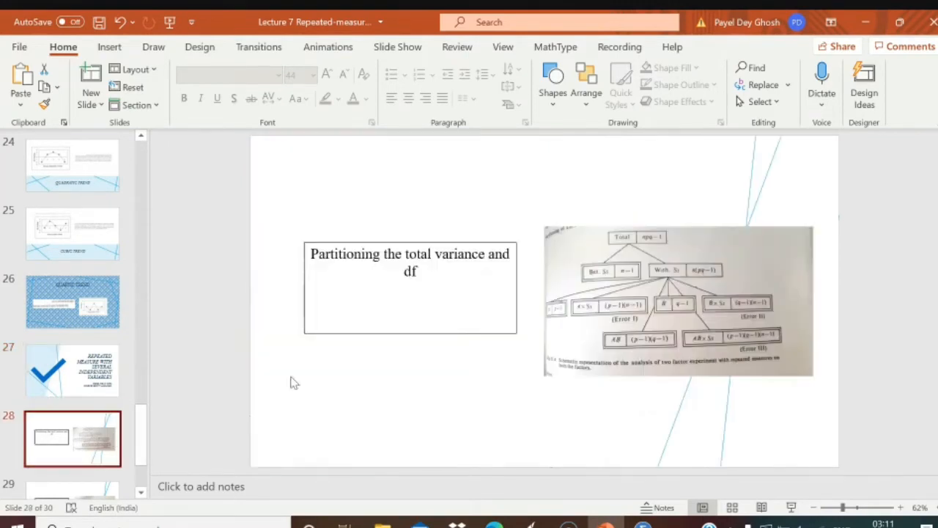
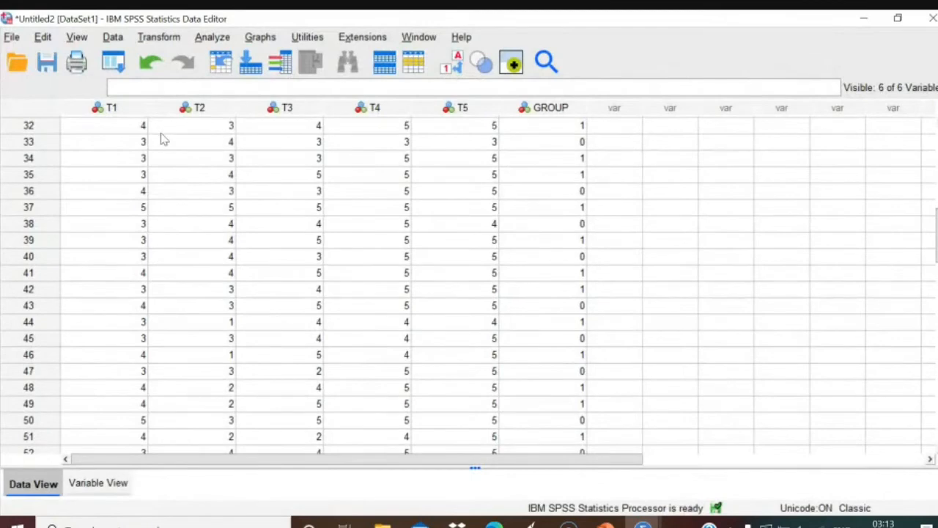
Clear all variables from T1 through GROUP out of the dataset in the SPSS Data Editor.
left_click_drag(111, 108, 546, 118)
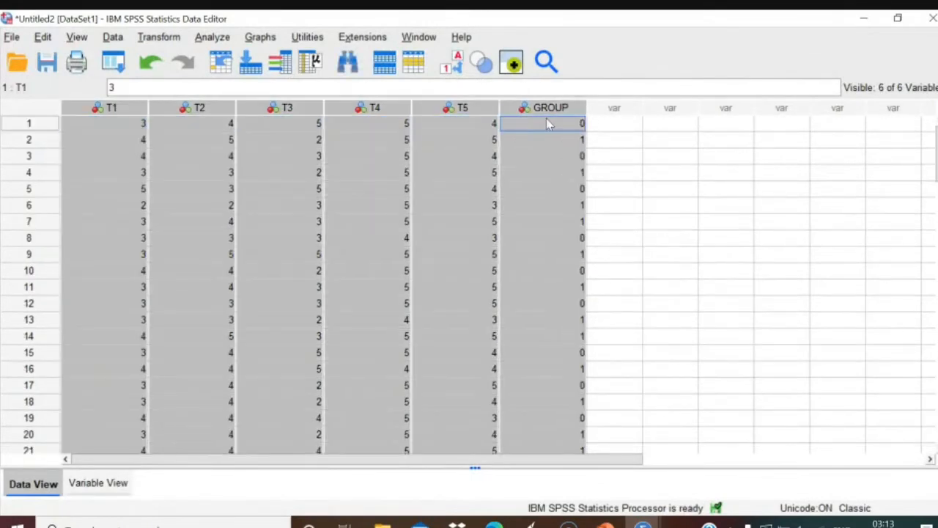
right_click(477, 116)
left_click(501, 243)
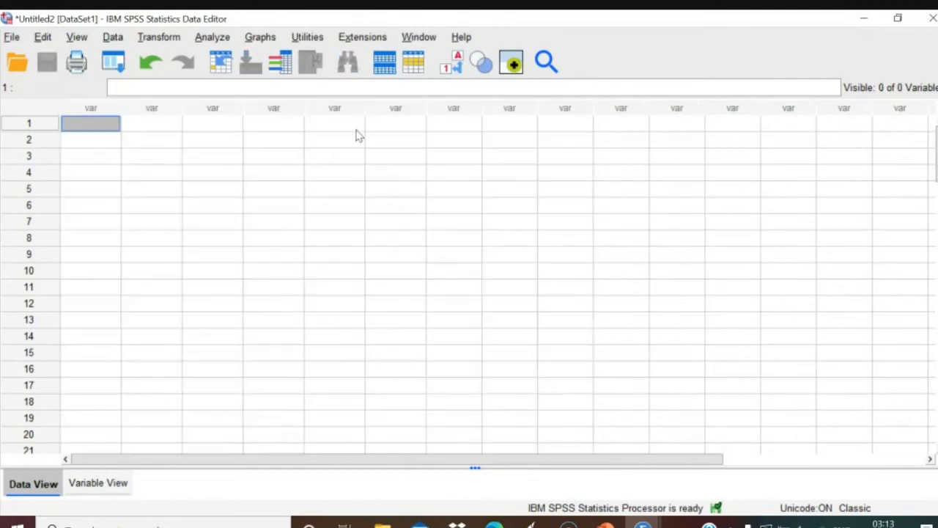
Import the Excel workbook Partial.xlsx as a new dataset.
left_click(11, 37)
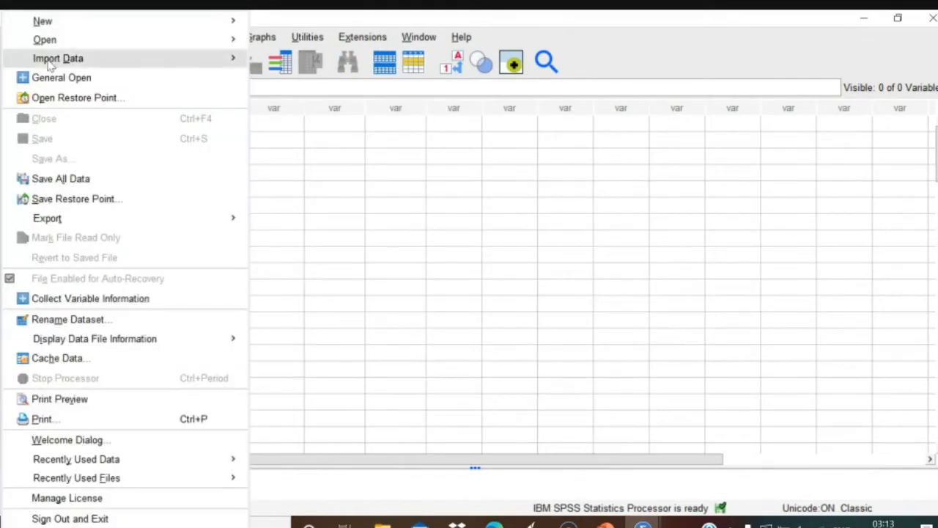
mouse_move(49, 65)
left_click(264, 80)
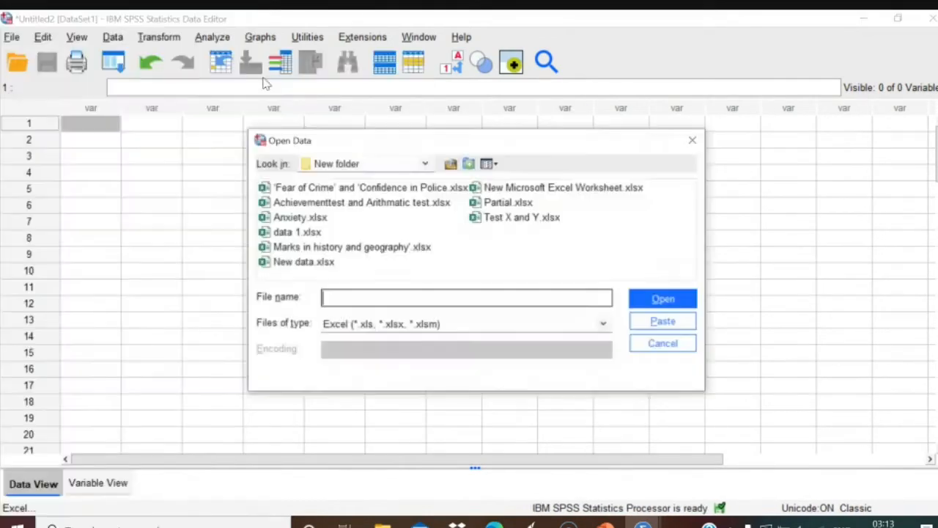
left_click(508, 202)
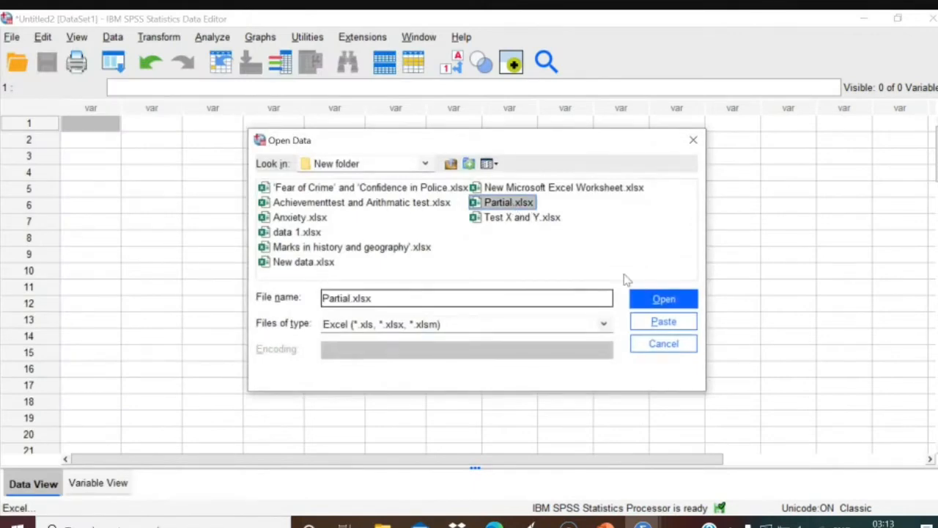
left_click(653, 300)
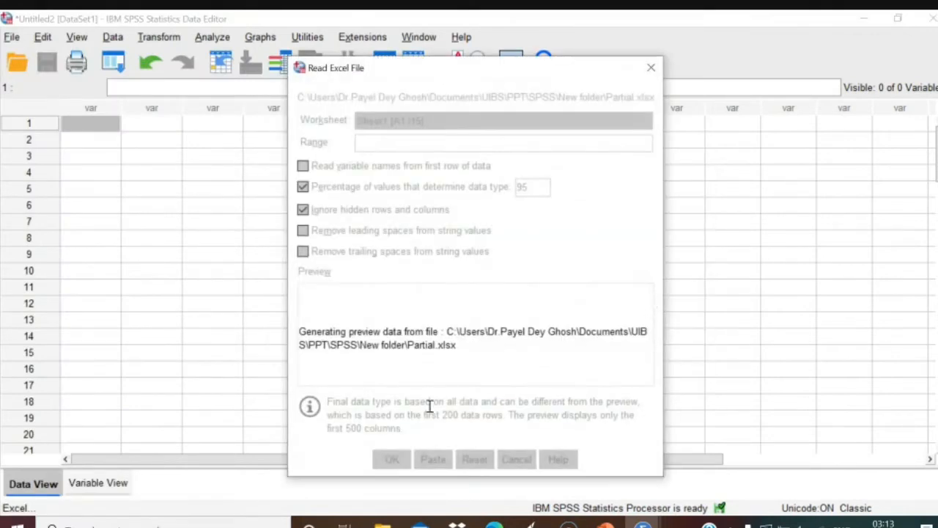
left_click(391, 459)
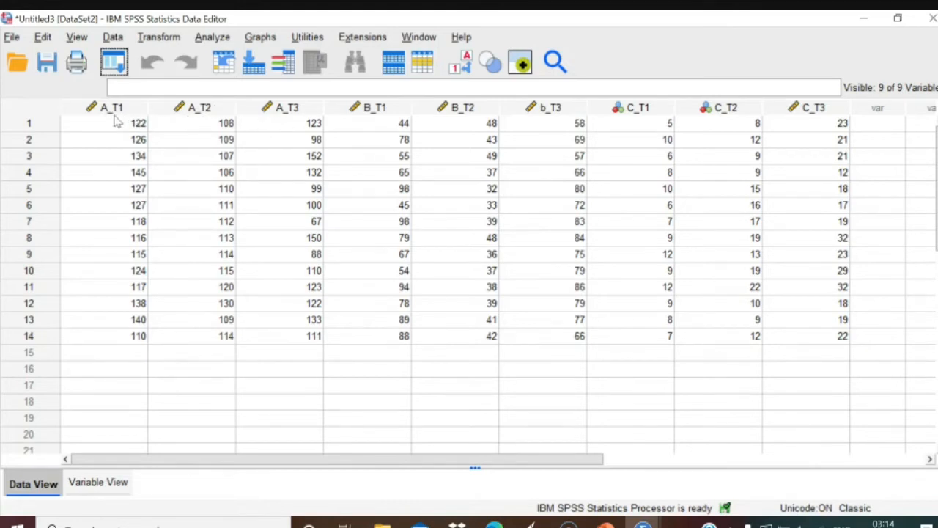
Rename the variables A_T1, A_T2 and A_T3 to A1_T1, A2_T2 and A3_T3 in the variable definitions.
left_click(93, 484)
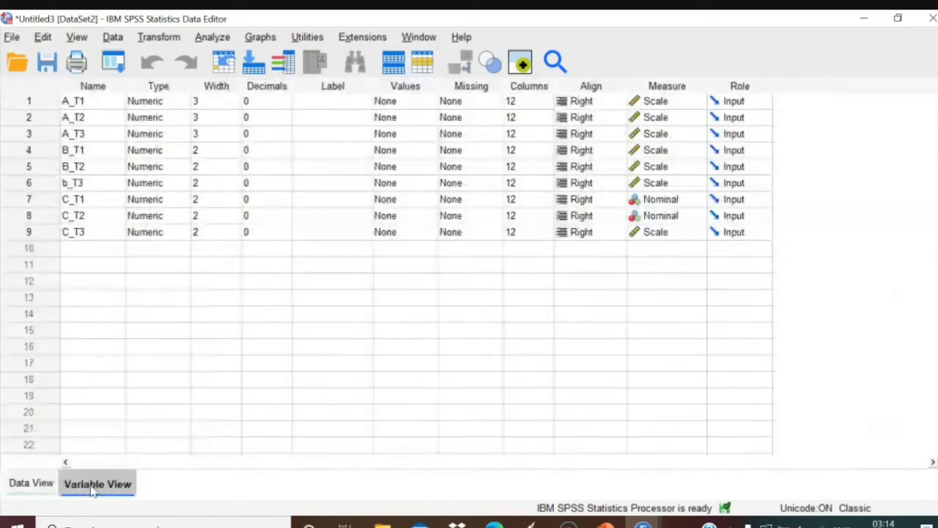
left_click(73, 102)
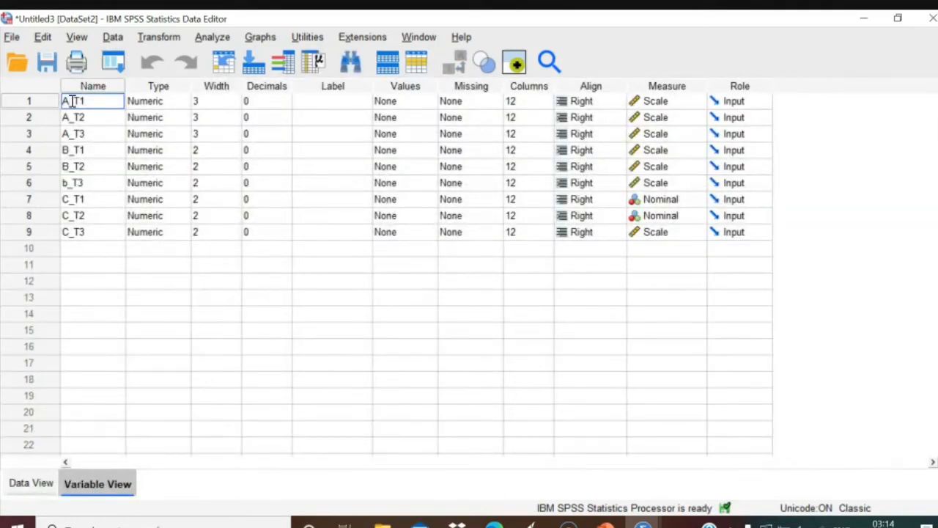
double_click(71, 101)
type("1")
double_click(70, 119)
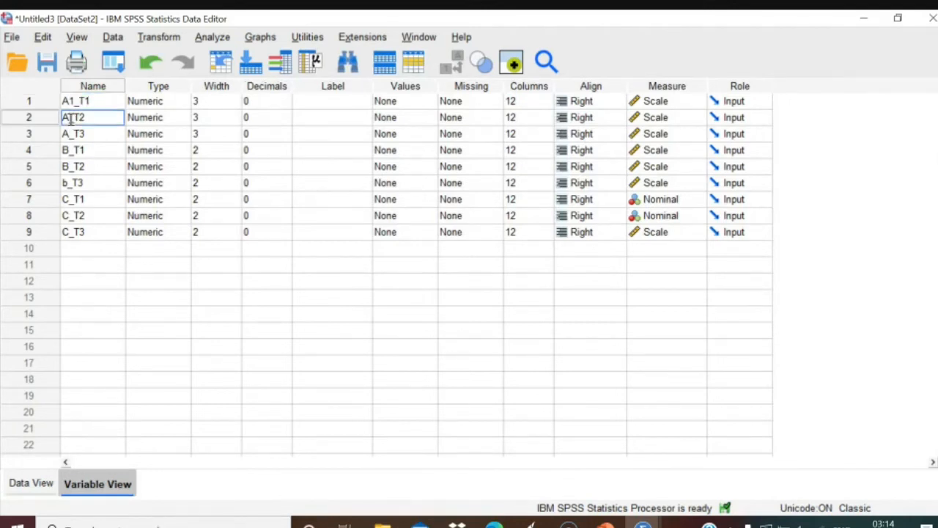
type("2")
double_click(72, 134)
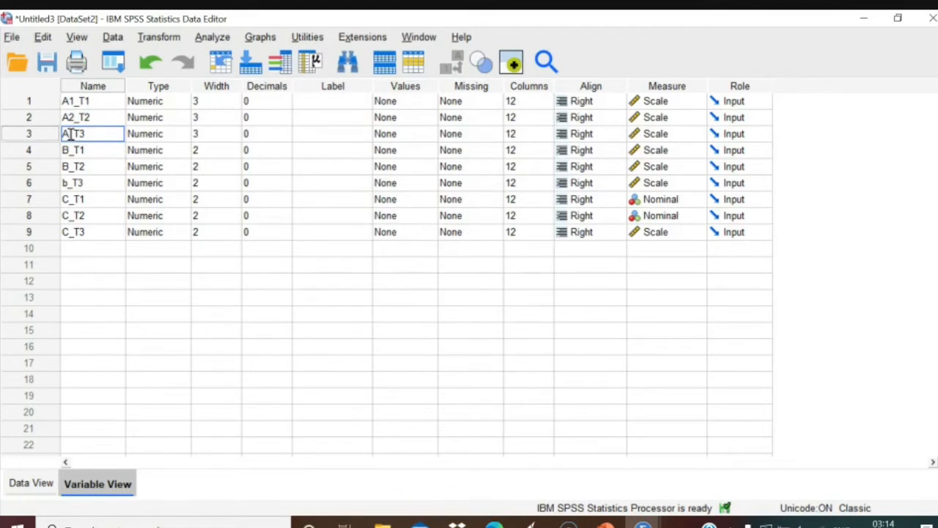
type("3")
Rename the variables B_T1, B_T2 and b_T3 to B1_T1, B2_T2 and B3_T3.
double_click(70, 151)
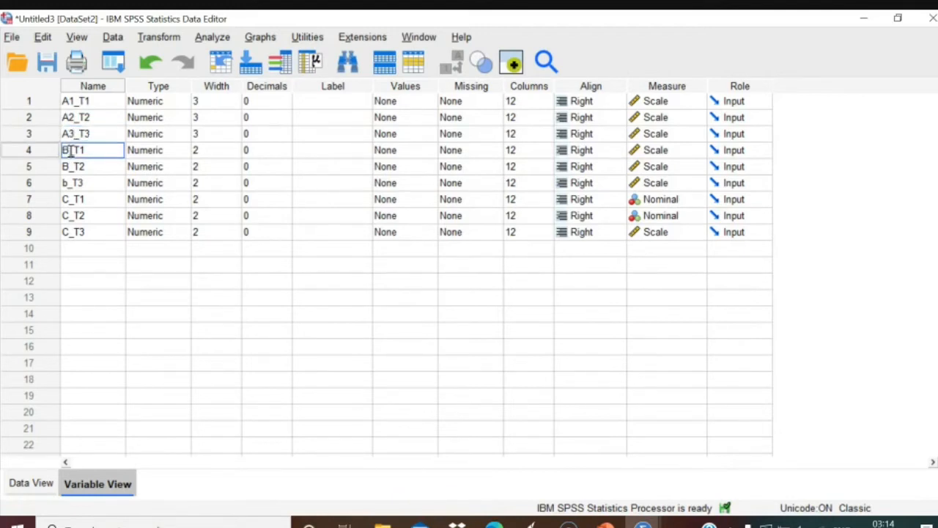
type("1")
double_click(69, 167)
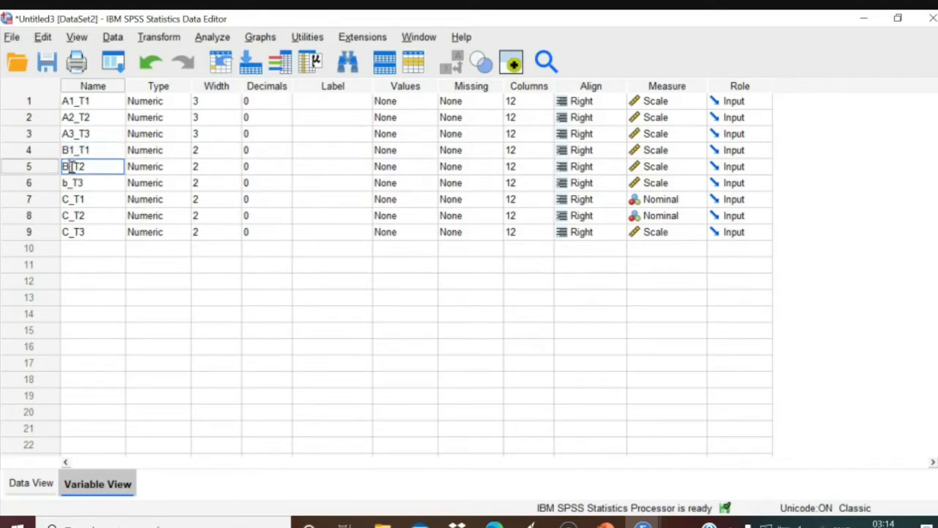
type("1")
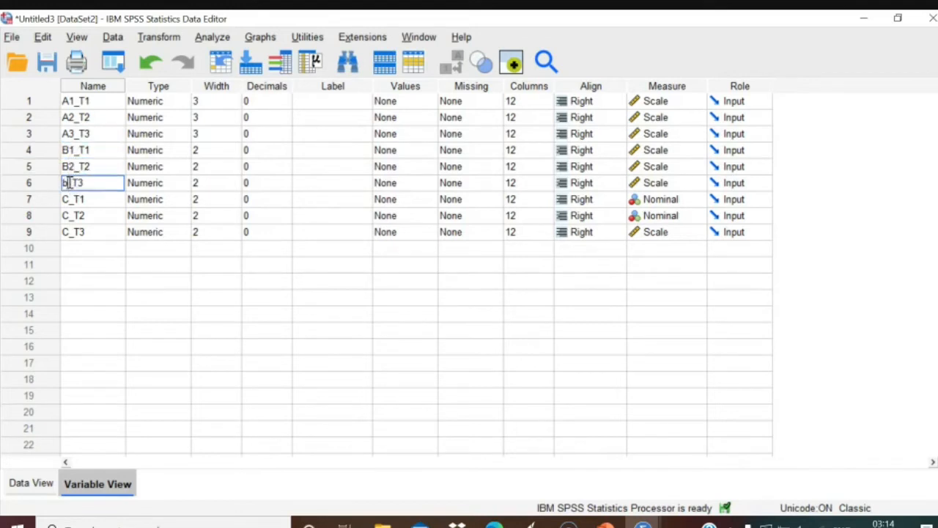
double_click(69, 184)
type("B")
key("BackSpace")
type("B2")
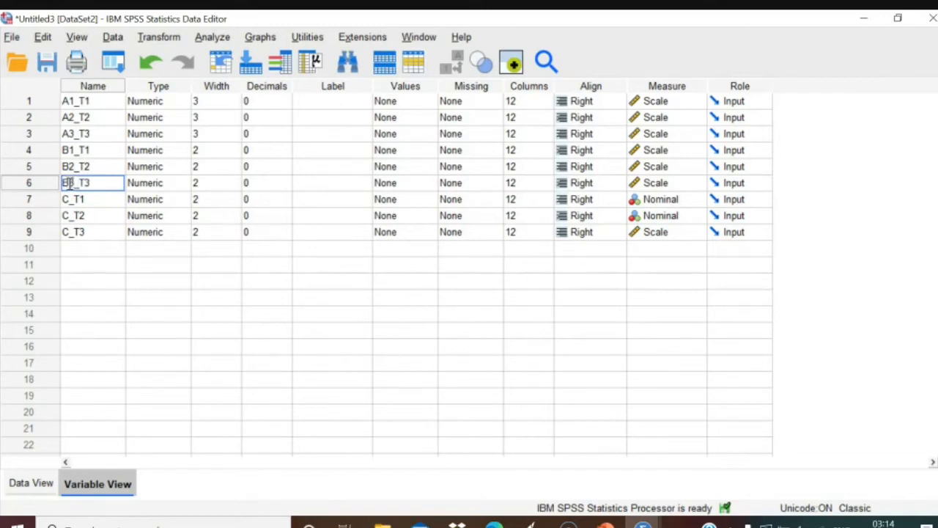
Rename the variables C_T1, C_T2 and C_T3 to C1_T1, C2_T2 and C3_T3.
double_click(70, 199)
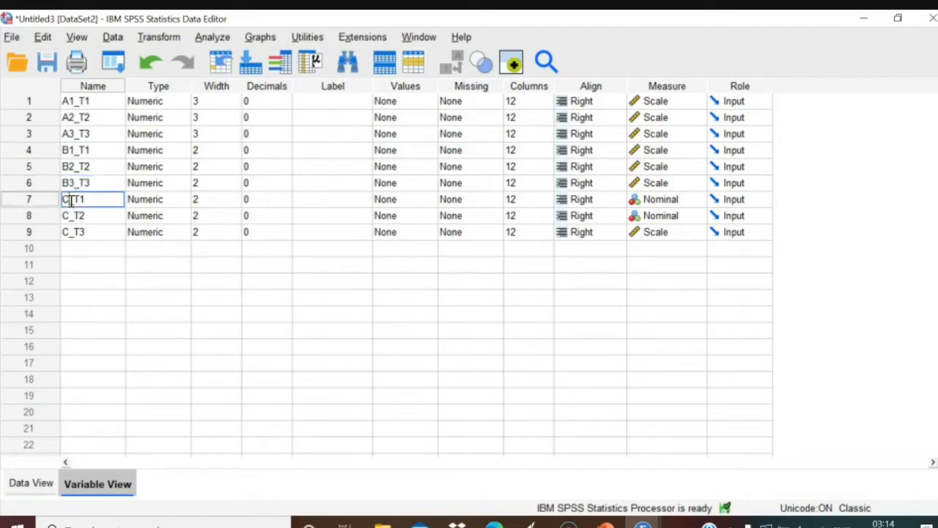
type("1")
double_click(70, 215)
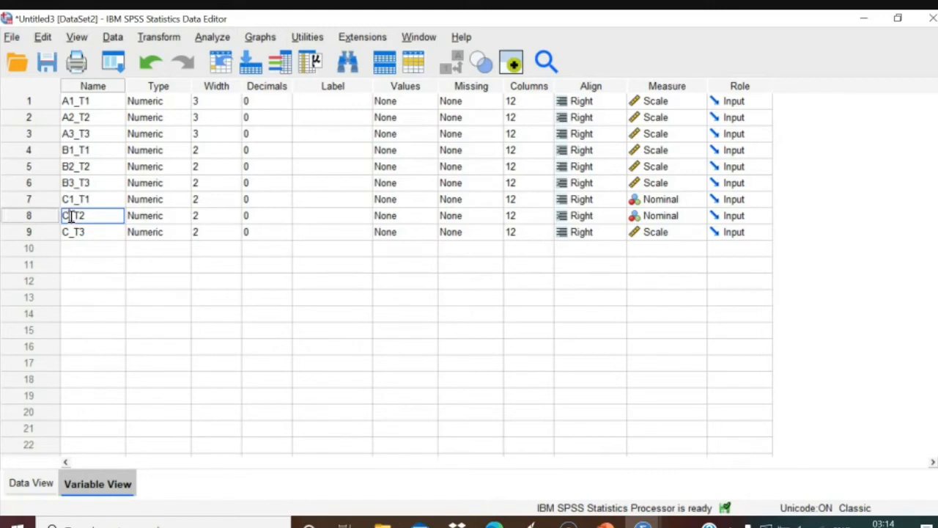
type("2")
double_click(69, 232)
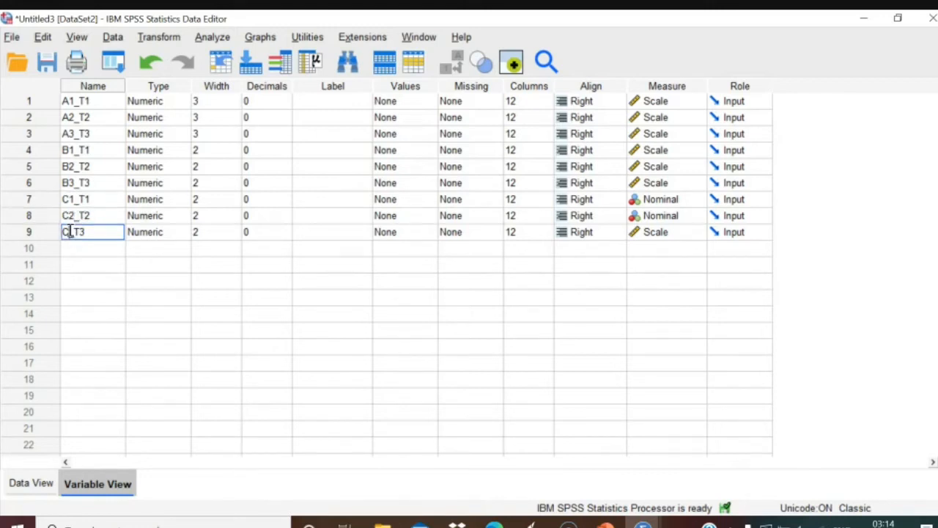
type("3")
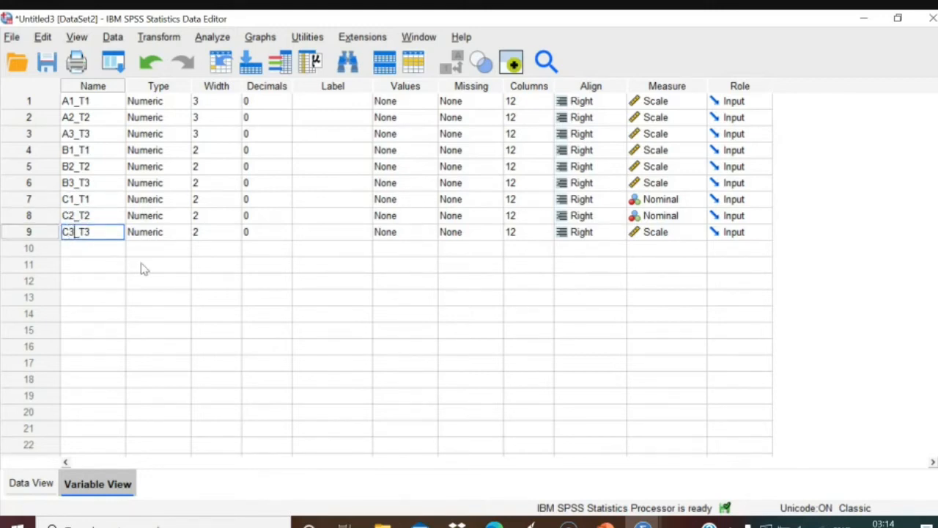
left_click(145, 269)
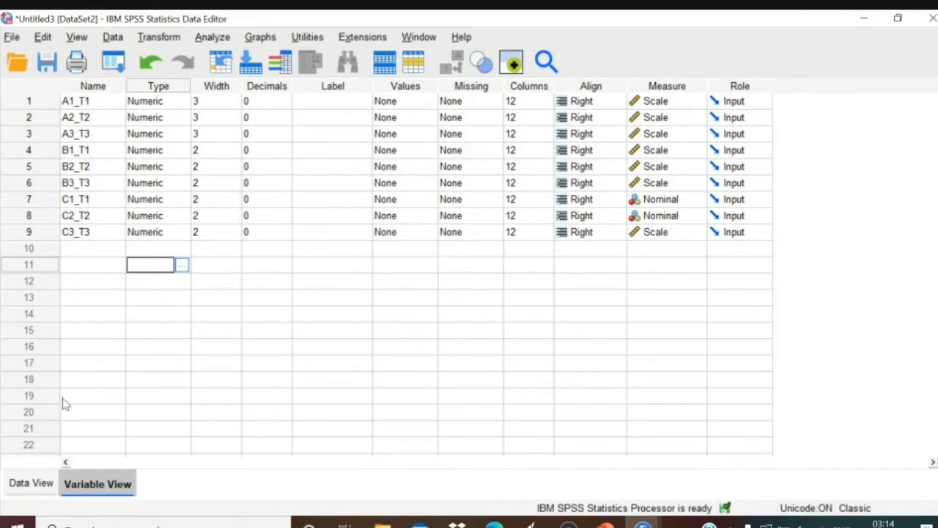
Compare the renamed A, B and C variables between the data grid and the variable definitions.
left_click(27, 484)
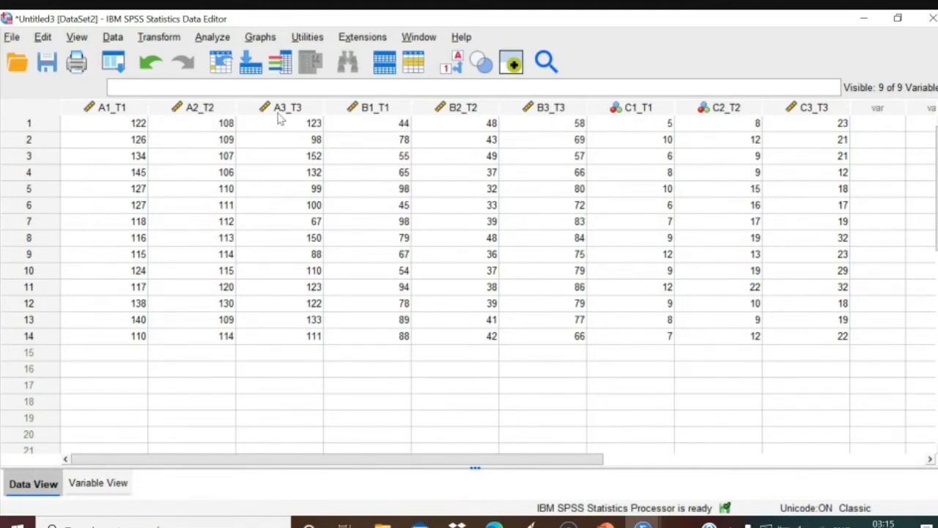
left_click(110, 487)
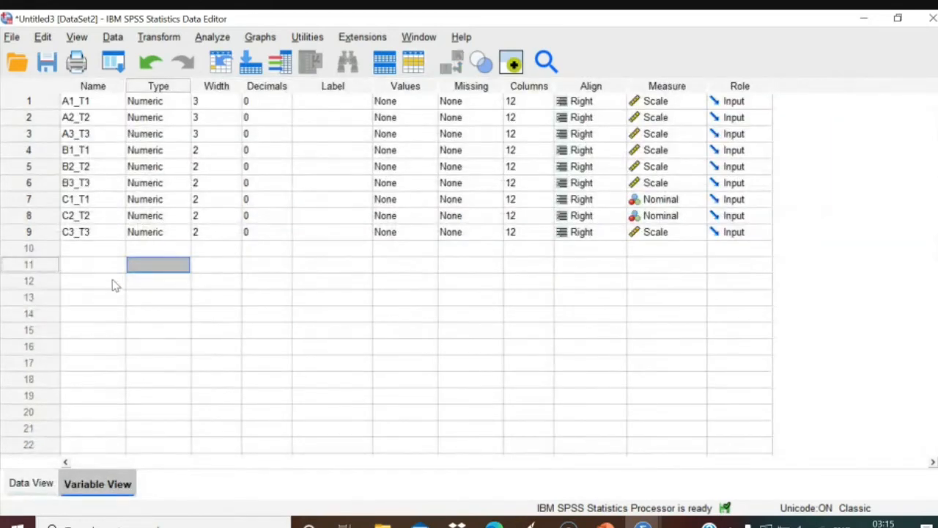
left_click(70, 151)
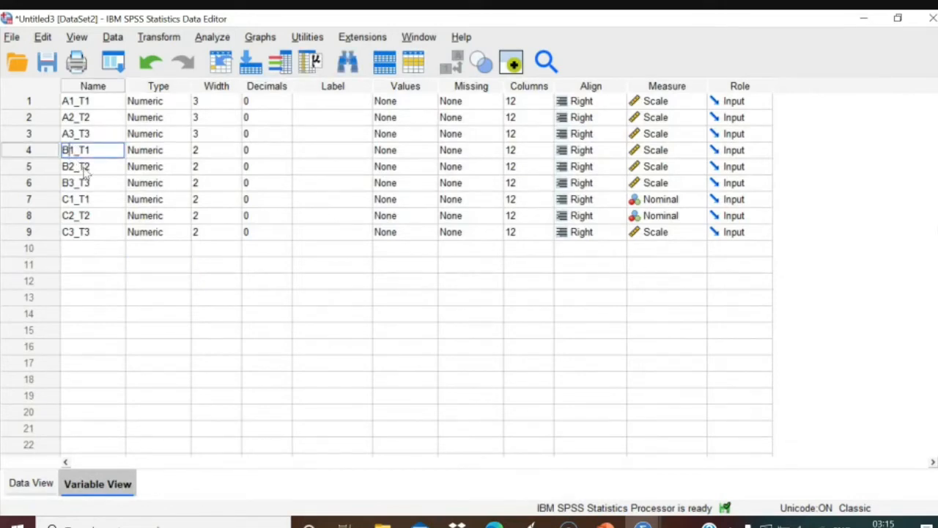
left_click(37, 486)
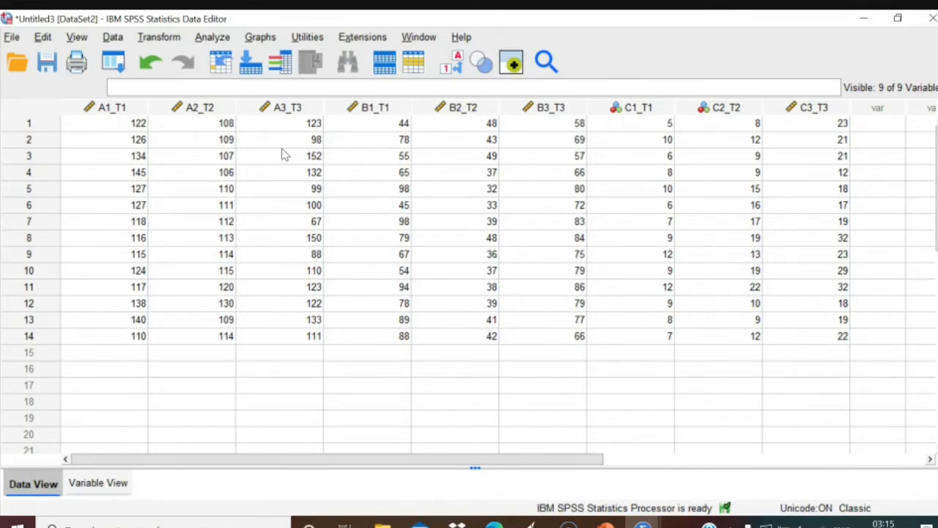
left_click(107, 490)
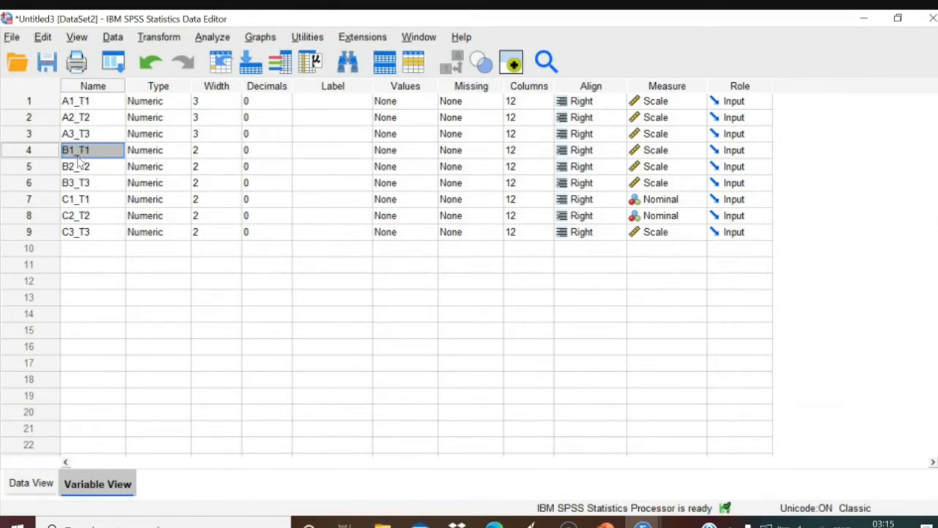
left_click(40, 483)
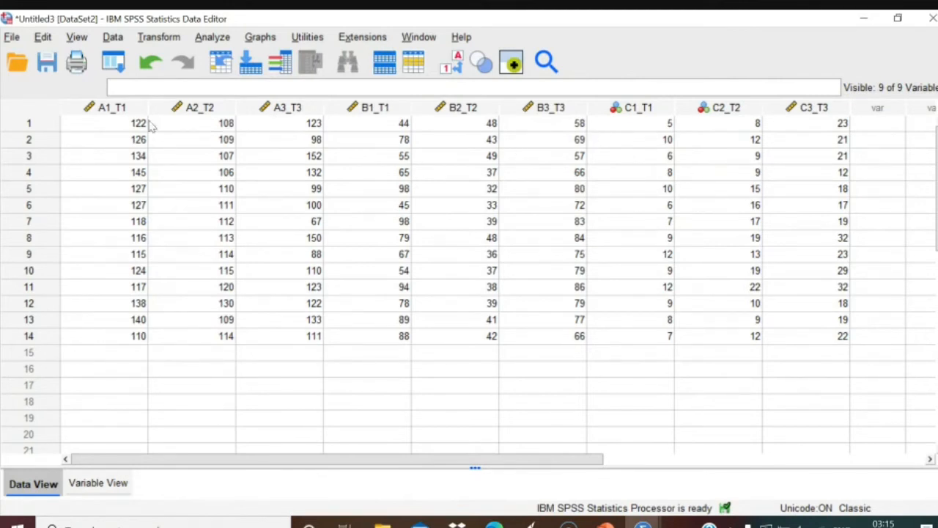
left_click(212, 38)
mouse_move(233, 147)
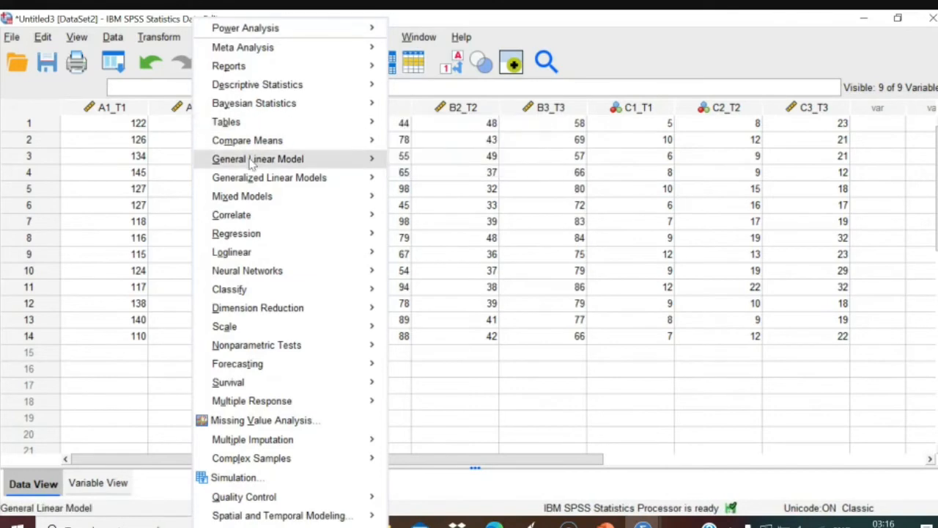
mouse_move(253, 160)
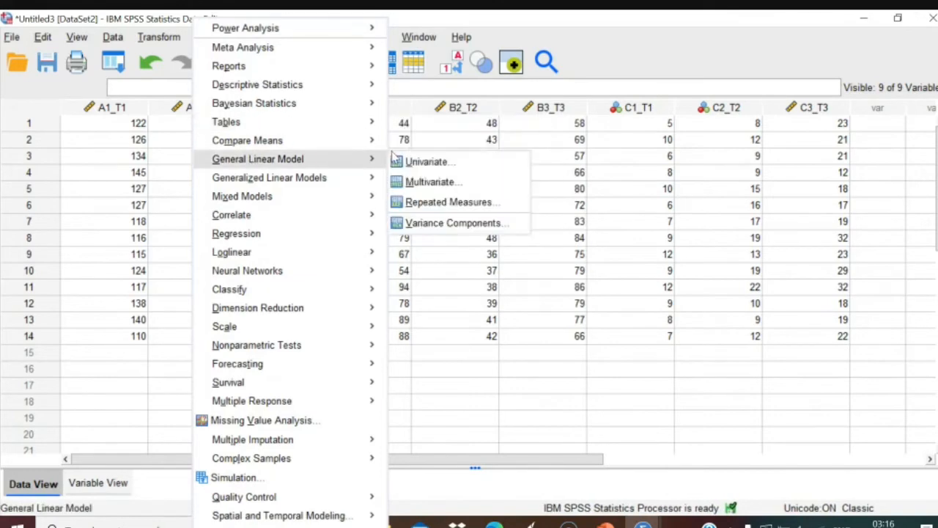
left_click(420, 206)
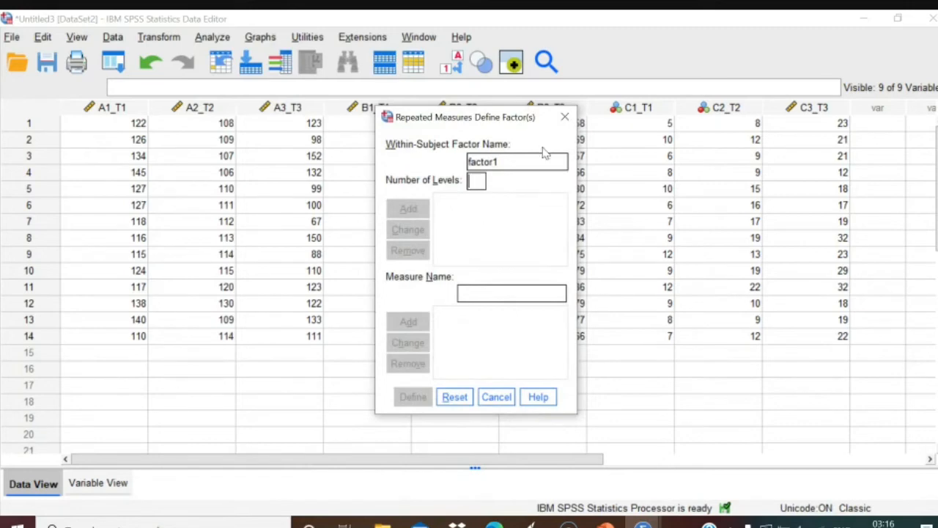
left_click(569, 118)
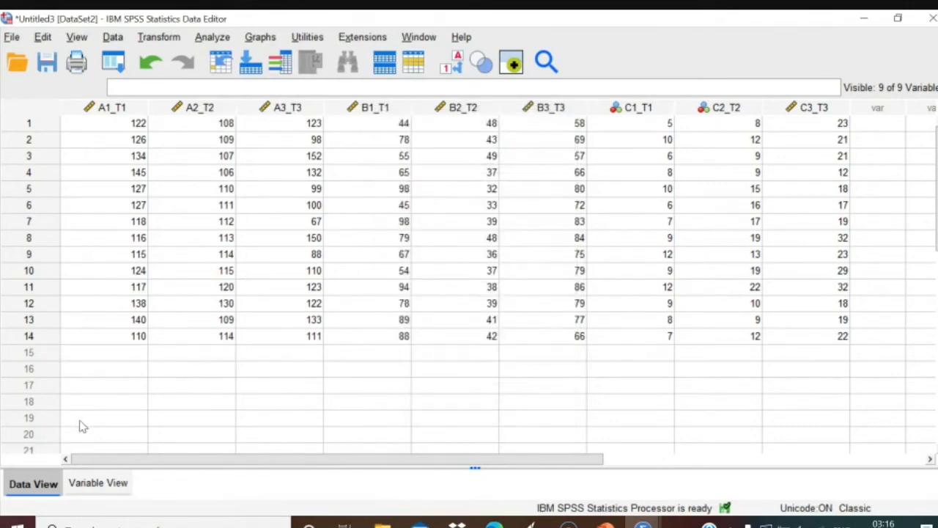
Remove the numbers after the letter A so the first three variables are named A_T1, A_T2 and A_T3.
left_click(96, 483)
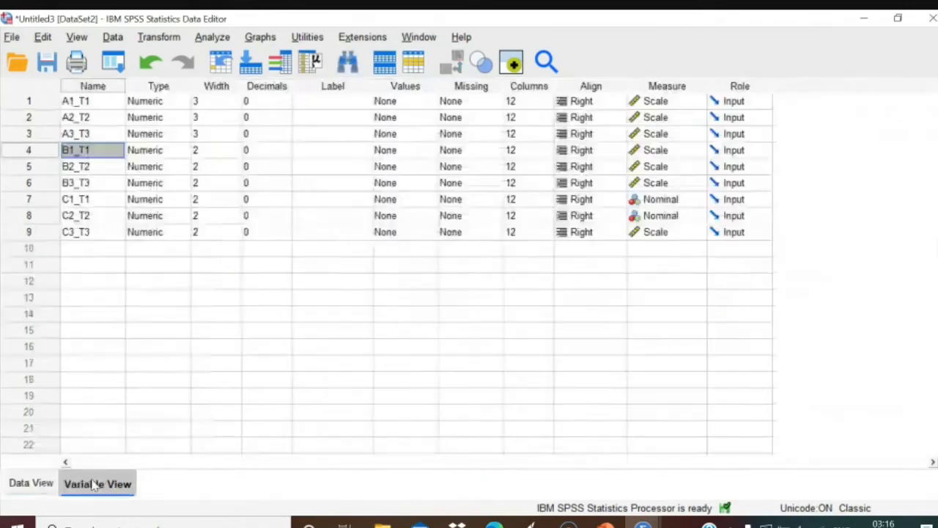
double_click(75, 103)
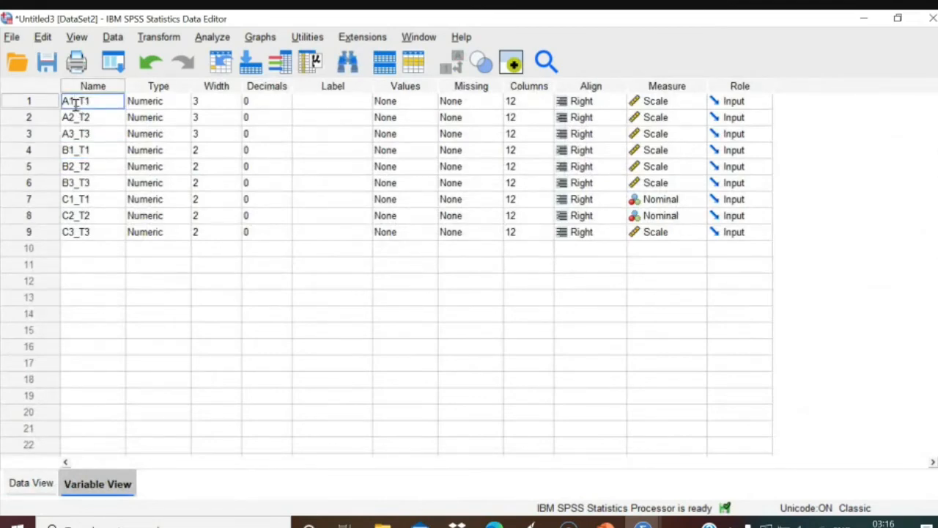
key("BackSpace")
left_click(75, 118)
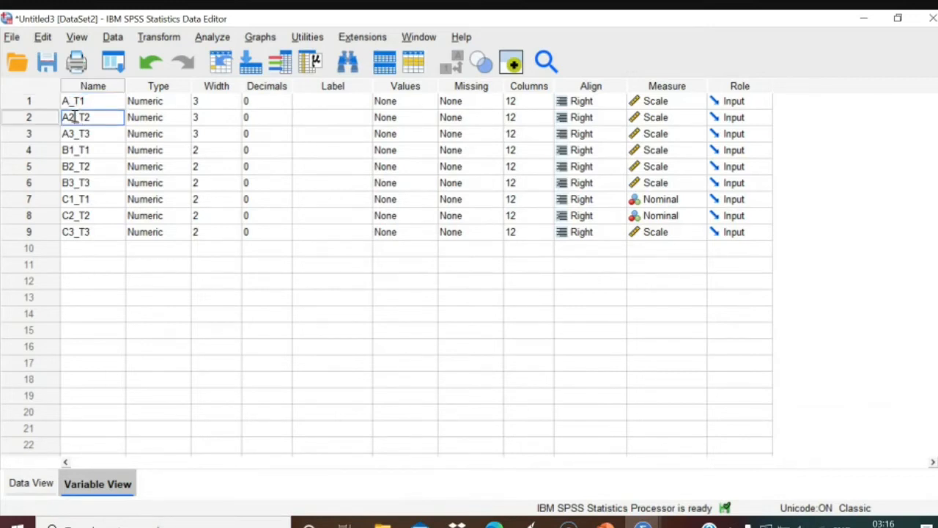
key("BackSpace")
left_click(76, 134)
key("BackSpace")
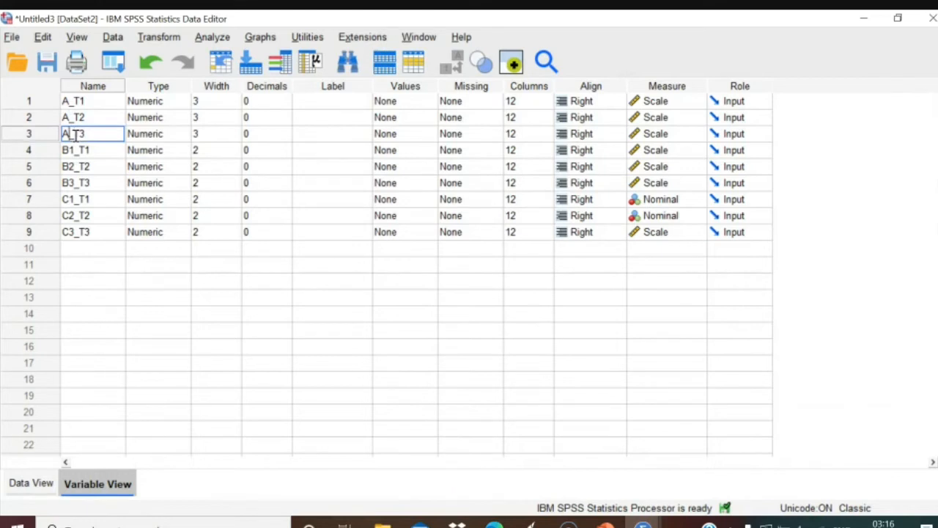
left_click(151, 285)
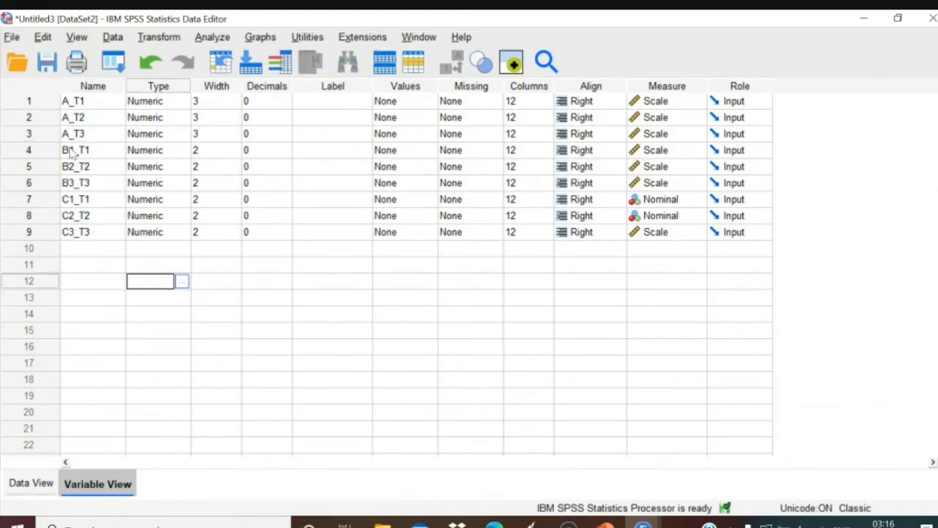
Rename the first three variables A1_T1, A2_T2 and A3_T3 in the variable definitions.
left_click(70, 102)
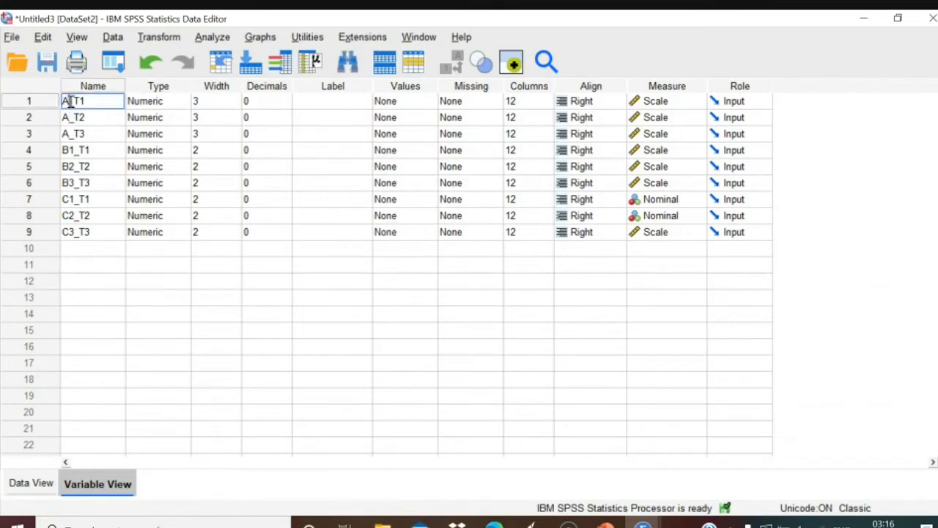
type("1")
type("1")
left_click(68, 117)
double_click(69, 117)
type("2")
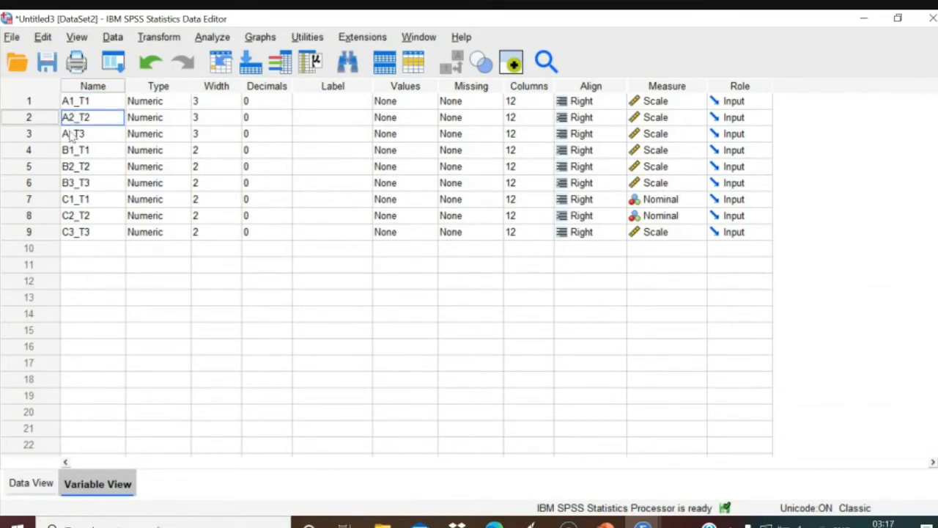
left_click(68, 134)
double_click(68, 133)
type("3")
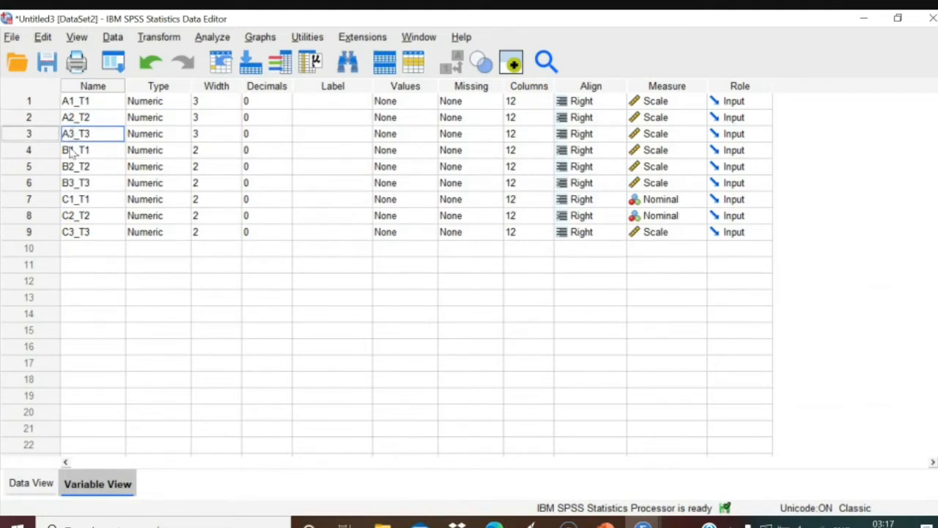
Rename the variables B1_T1 and B2_T2 to A4_T1 and A5_T2.
left_click(75, 151)
double_click(76, 152)
key("BackSpace")
key("BackSpace")
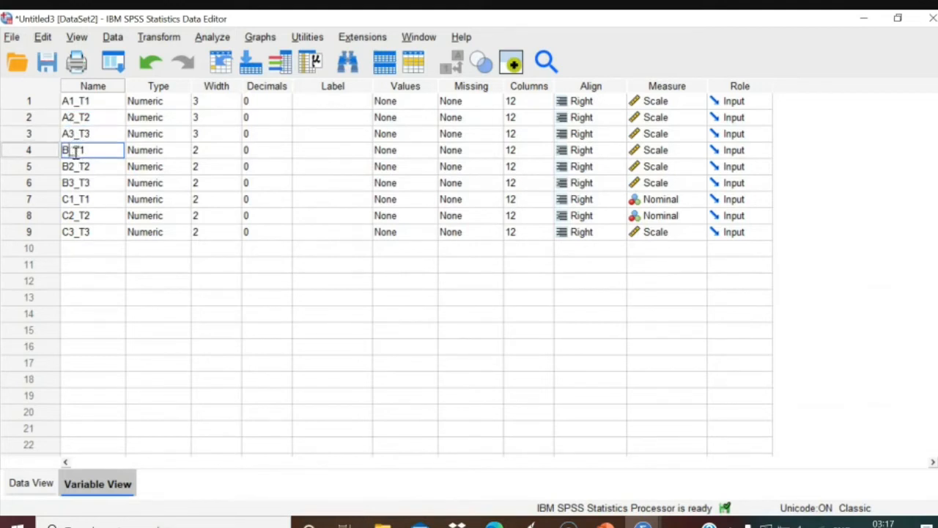
type("A4")
left_click(75, 168)
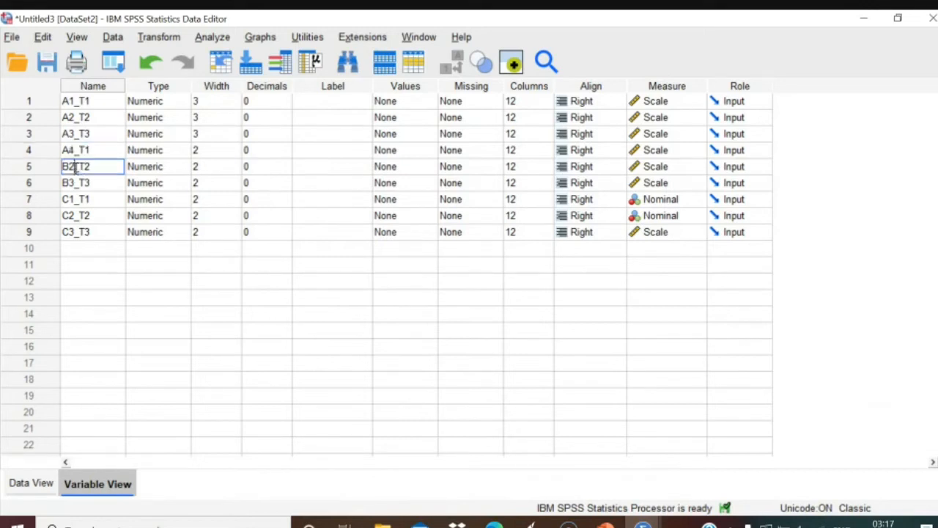
left_click(74, 167)
key("BackSpace")
key("BackSpace")
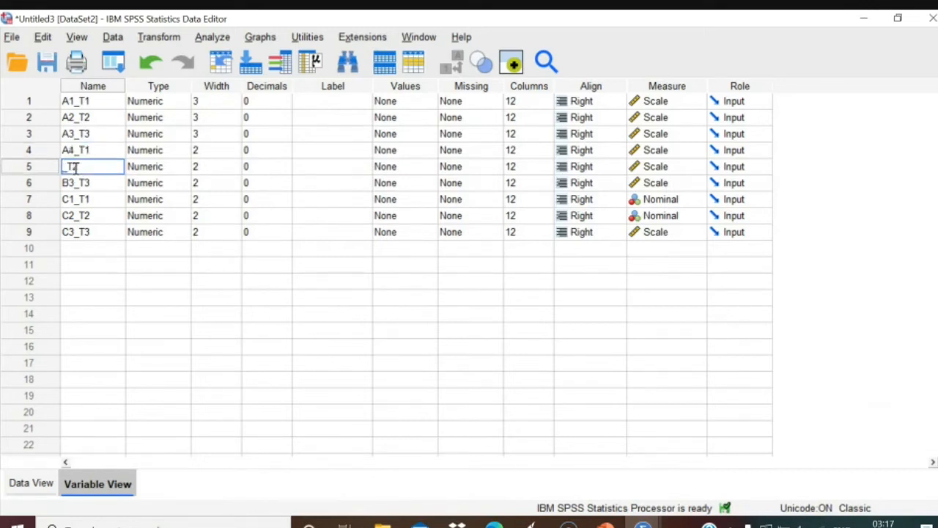
type("A5")
Rename the variables B3_T3 and C1_T1 to A6_T3 and A7_T1.
double_click(76, 183)
key("BackSpace")
key("BackSpace")
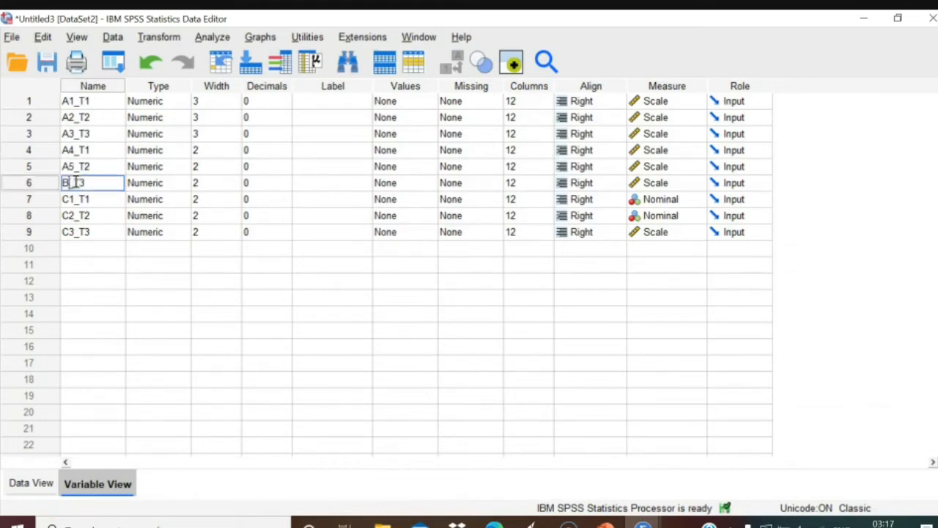
type("A")
type("5")
key("BackSpace")
type("6")
double_click(76, 203)
key("BackSpace")
key("BackSpace")
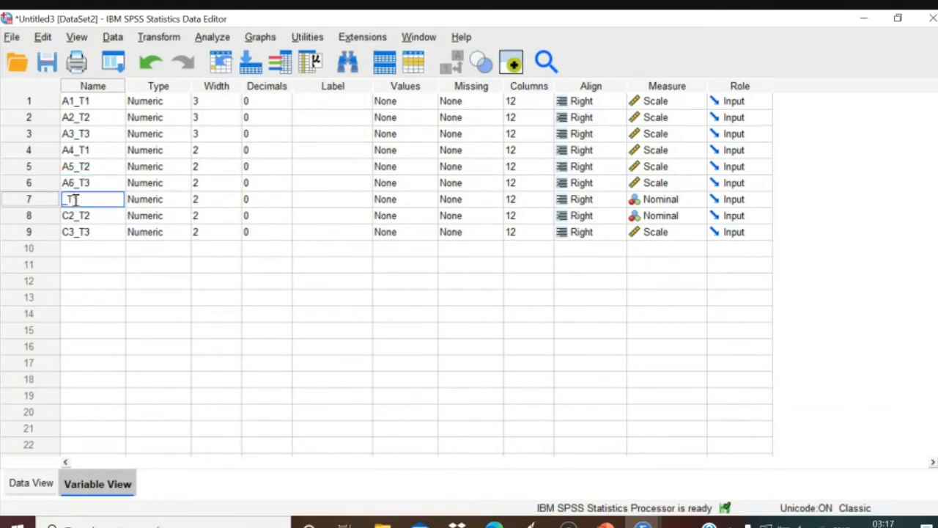
type("A7")
Rename the variables C2_T2 and C3_T3 to A8_T2 and A9_T3, and return to the data grid.
left_click(76, 215)
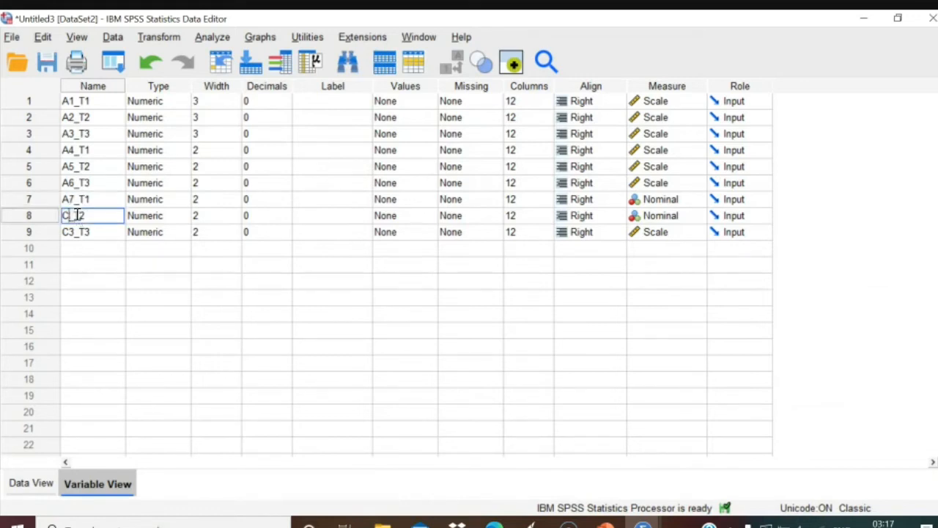
key("BackSpace")
key("BackSpace")
type("A8")
left_click(76, 231)
key("BackSpace")
key("BackSpace")
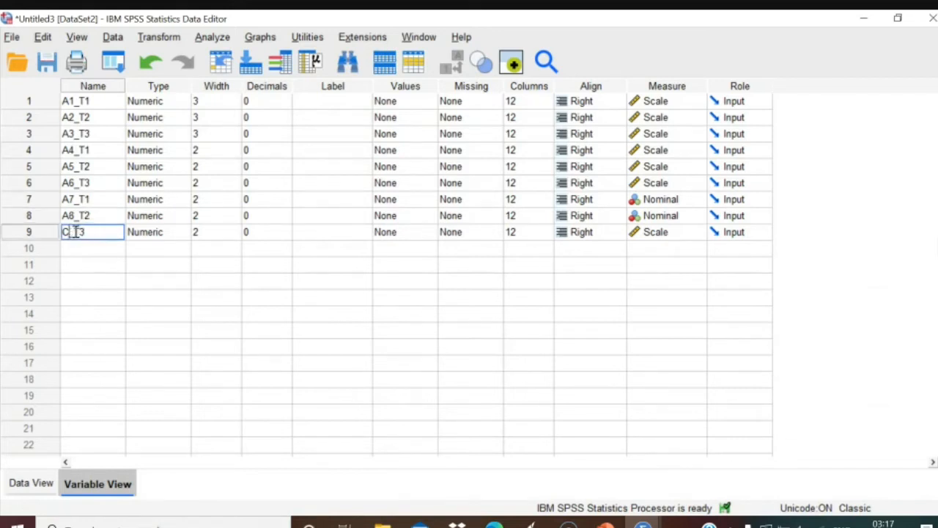
type("A9")
left_click(33, 485)
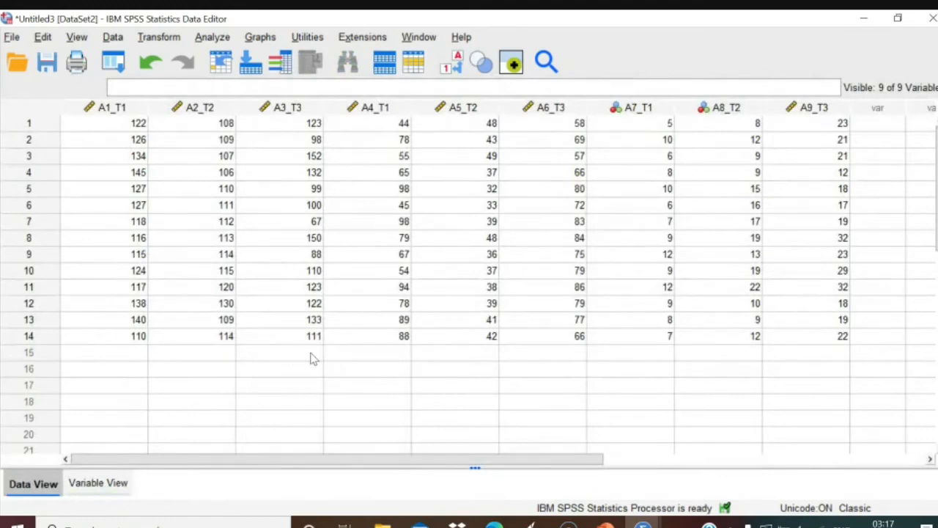
left_click(212, 37)
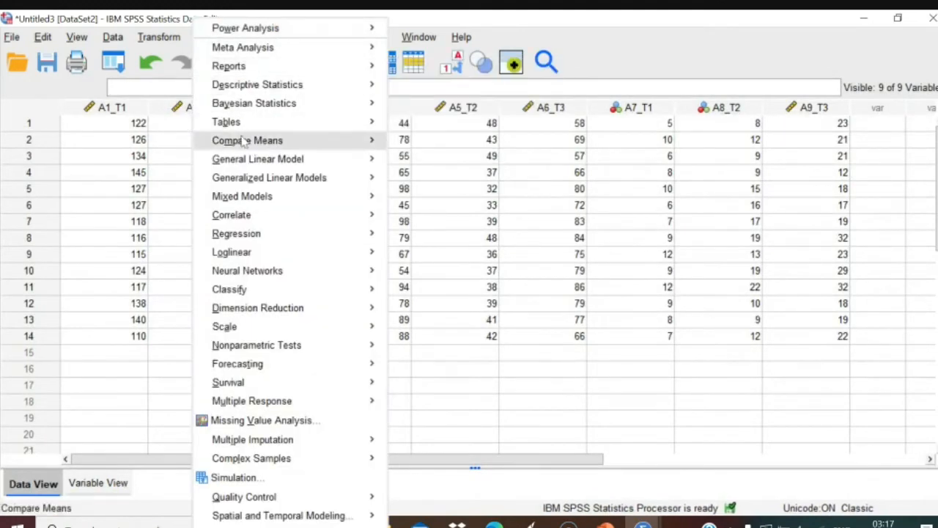
mouse_move(253, 161)
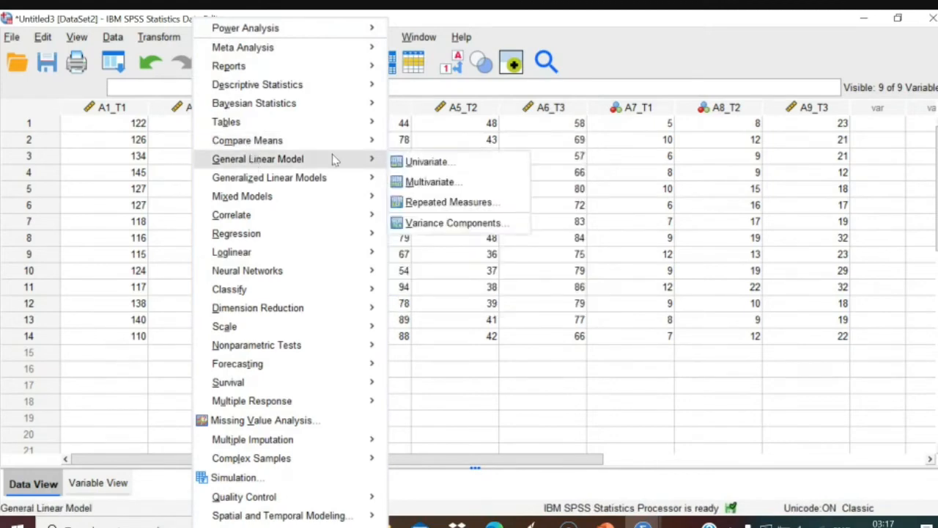
left_click(425, 208)
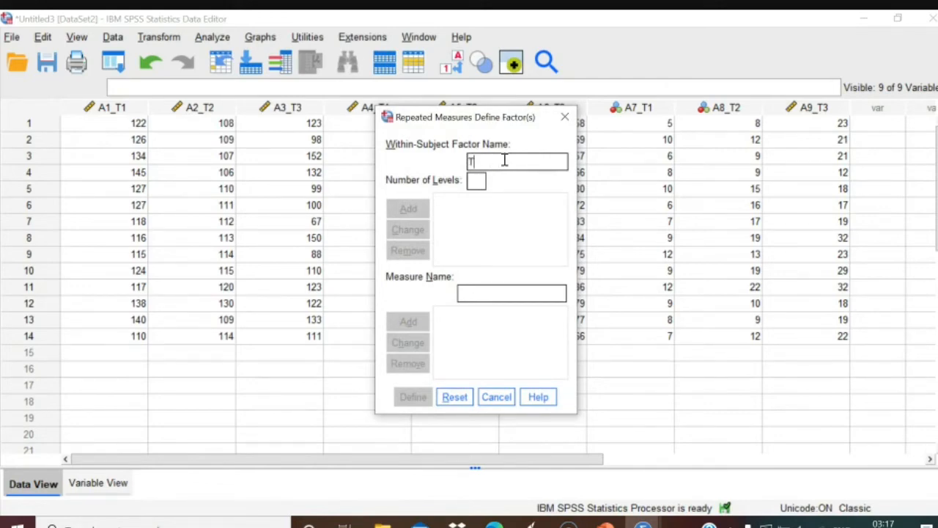
type("T")
left_click(476, 182)
type("3")
left_click(417, 212)
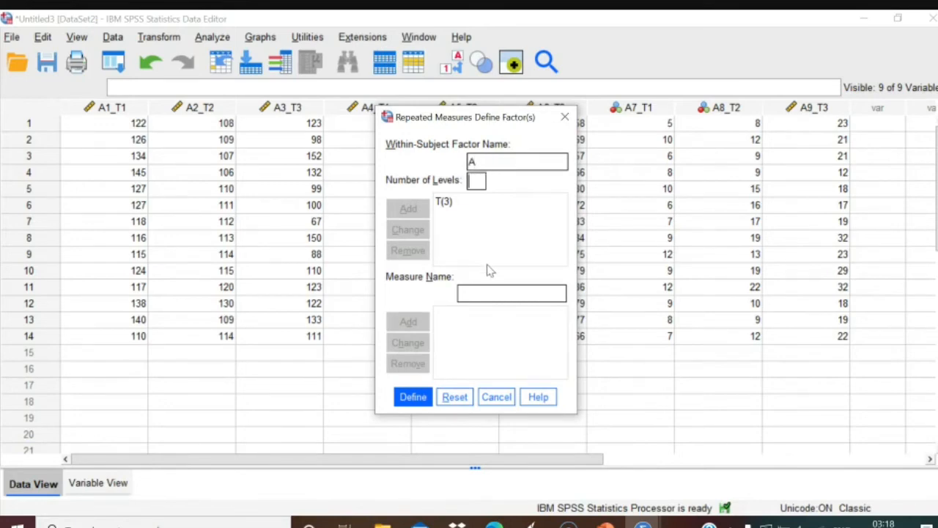
type("9")
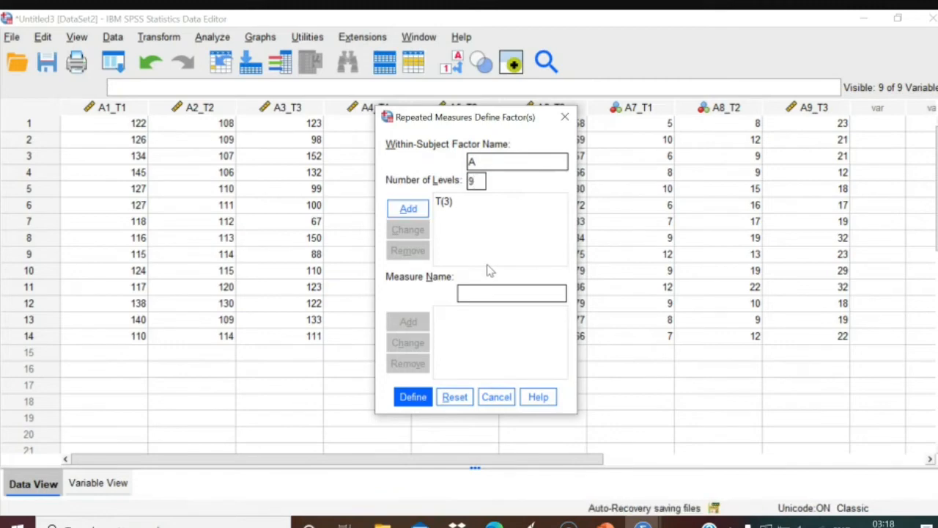
left_click(411, 211)
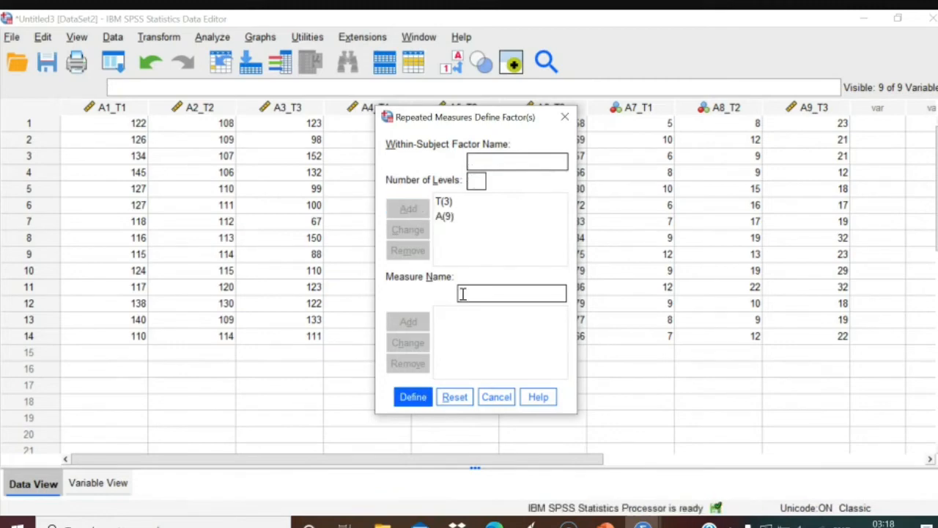
left_click(412, 397)
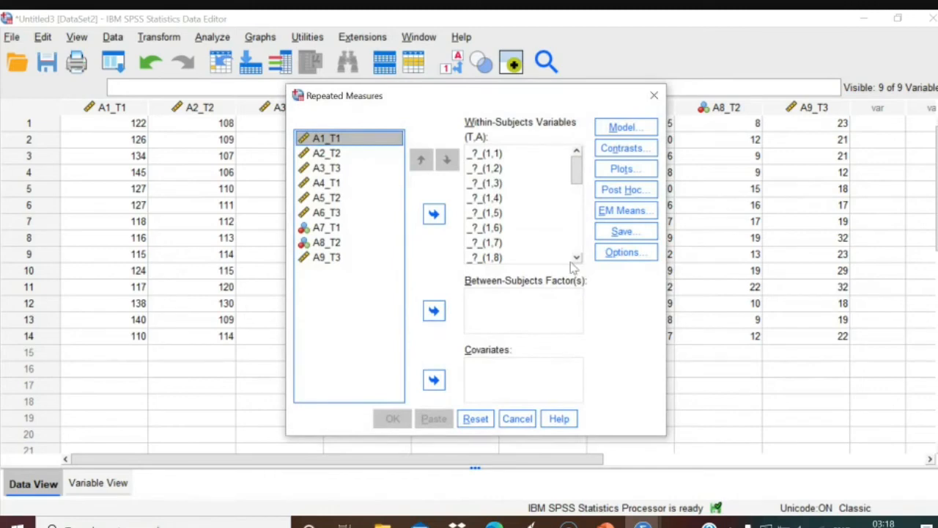
left_click_drag(574, 185, 568, 166)
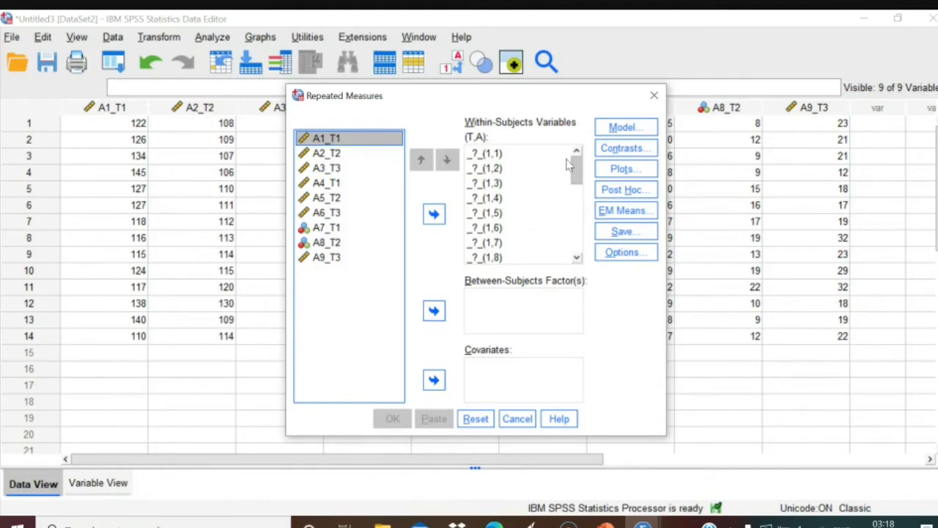
left_click(655, 96)
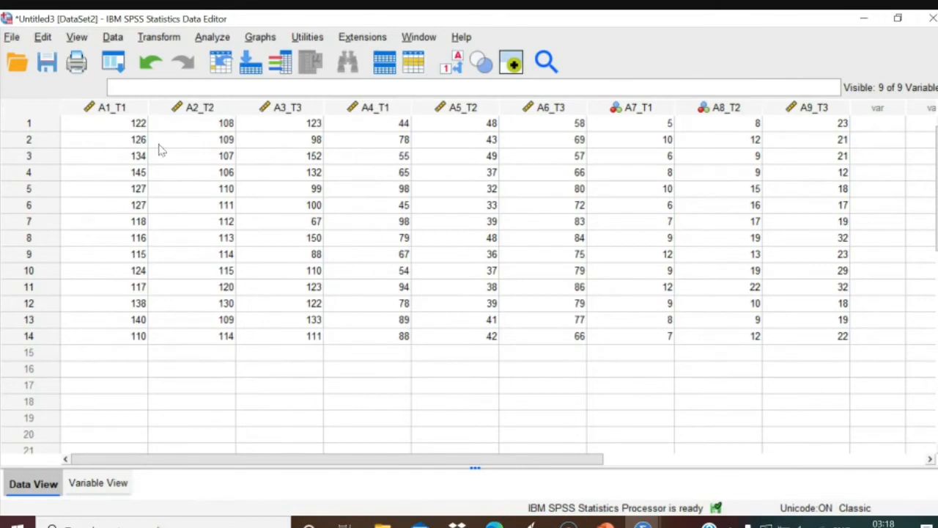
Clear all nine variable columns, A1_T1 through A9_T3, from the data grid.
left_click_drag(95, 113, 873, 166)
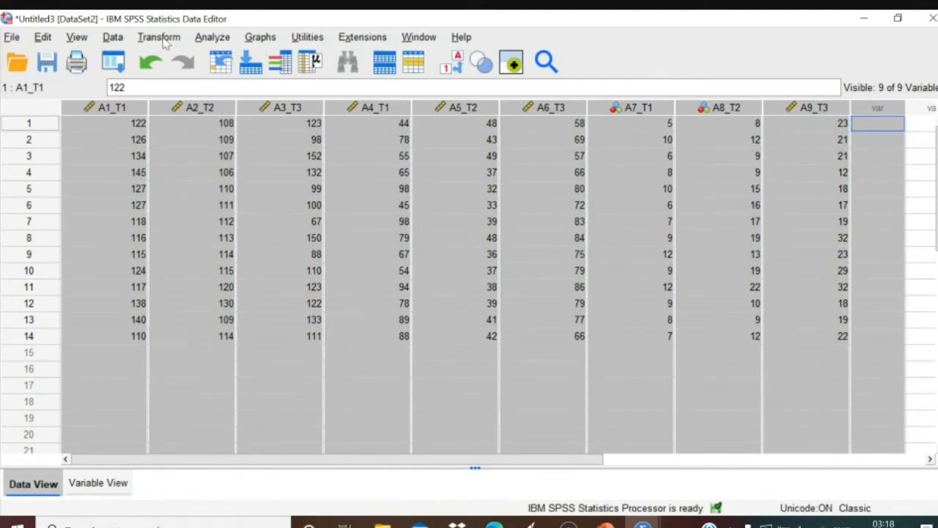
key("ctrl+Home")
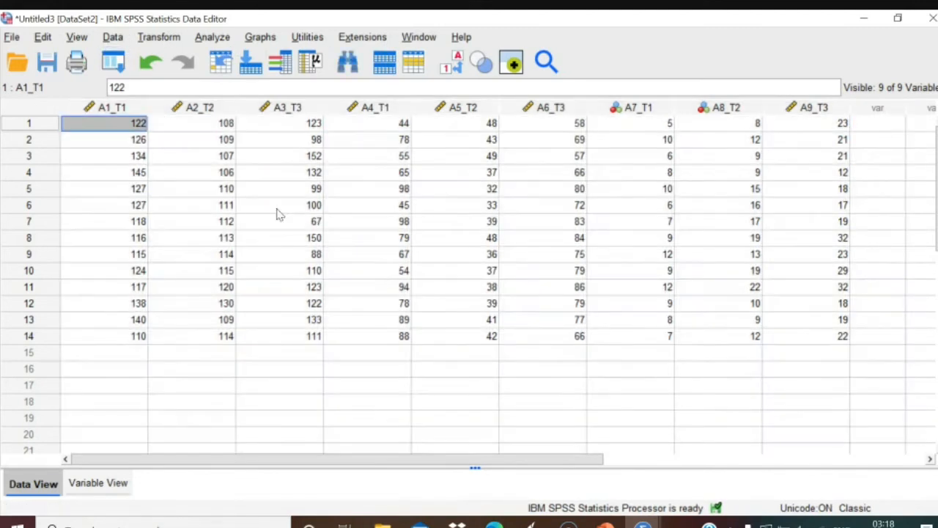
left_click_drag(111, 107, 374, 107)
left_click_drag(471, 138, 796, 154)
right_click(645, 181)
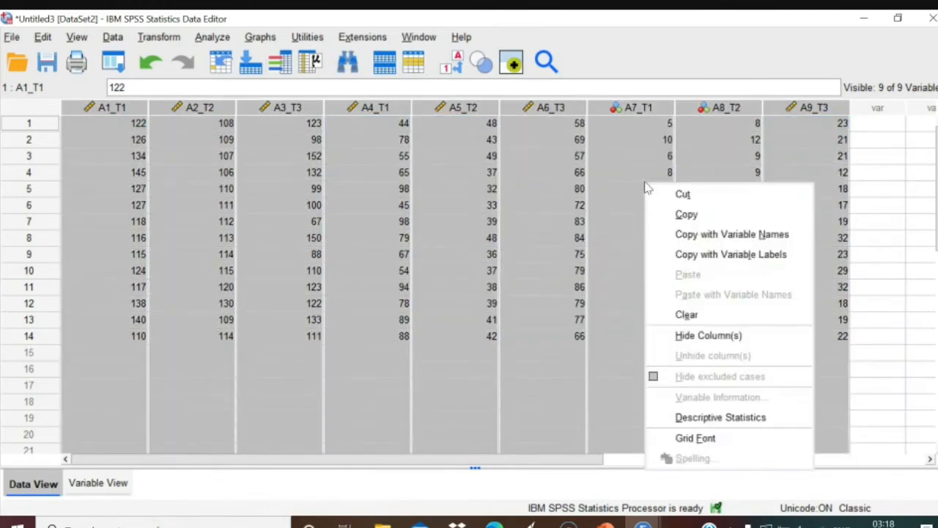
left_click(686, 315)
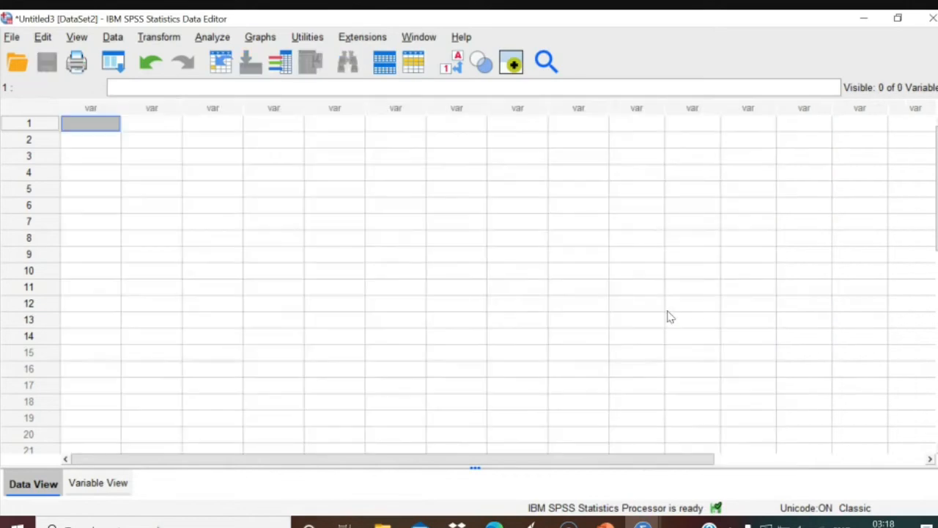
Import the Excel file Partial.xlsx from Sheet1, reading the variable names from the first row of data.
left_click(14, 37)
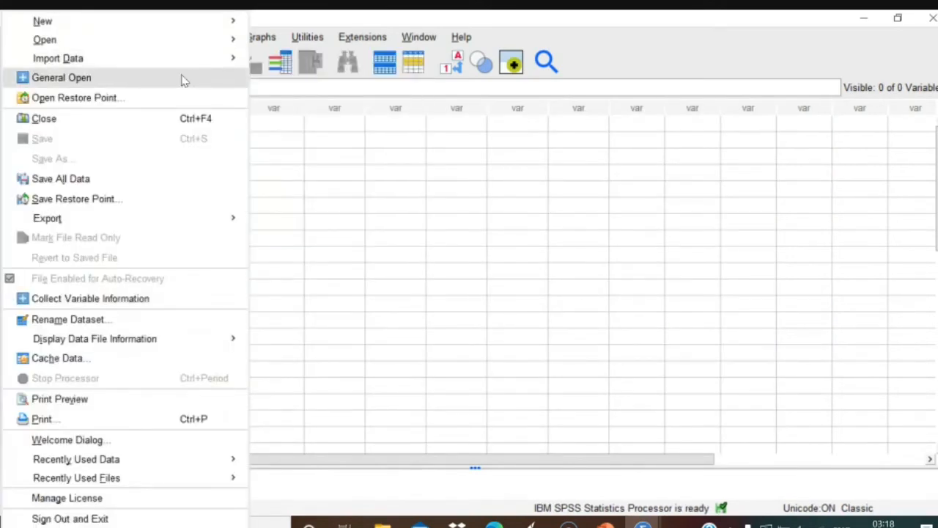
mouse_move(169, 64)
left_click(268, 81)
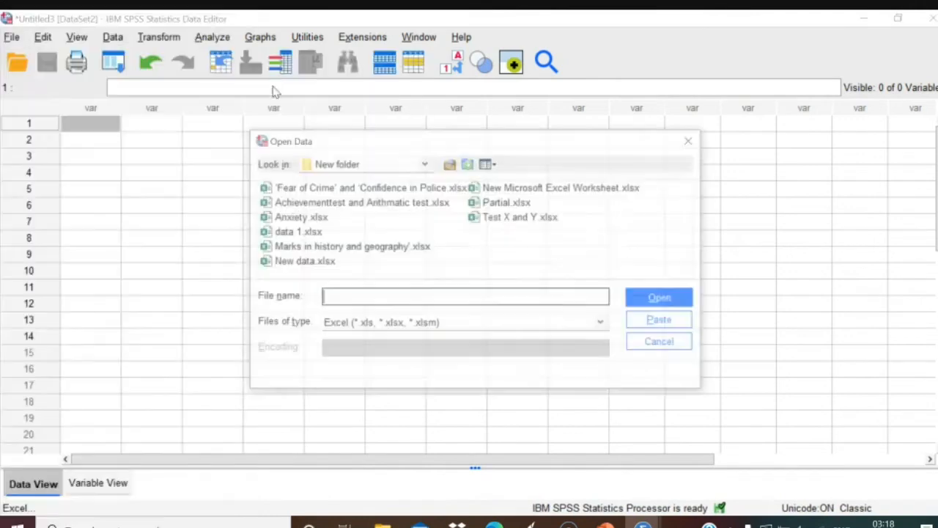
left_click(513, 205)
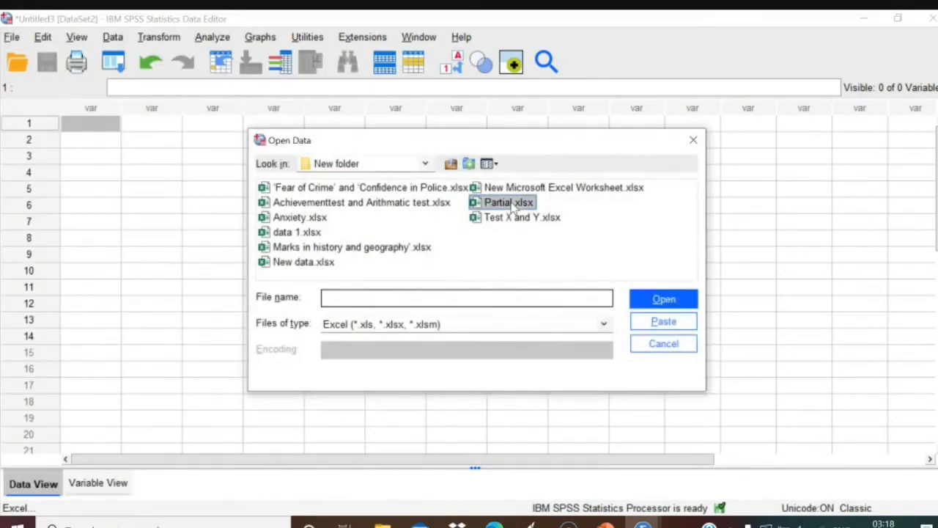
left_click(642, 305)
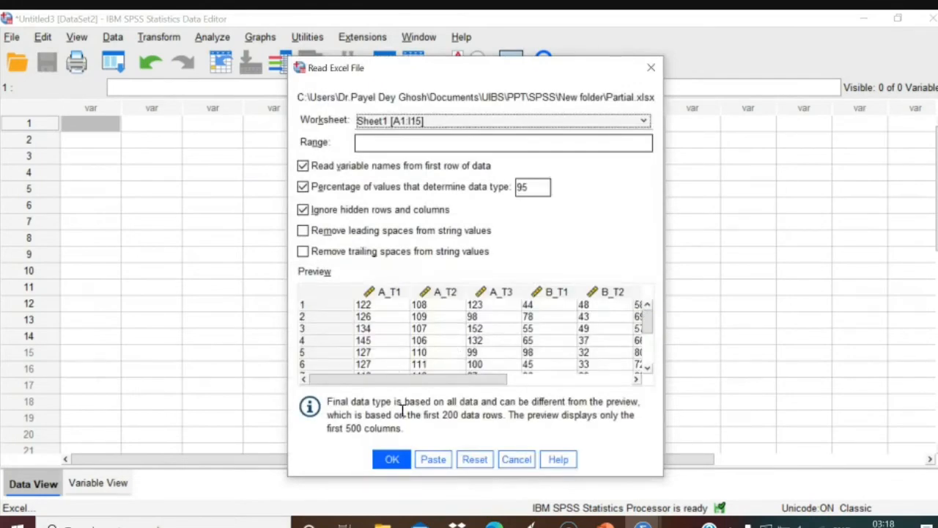
left_click(393, 459)
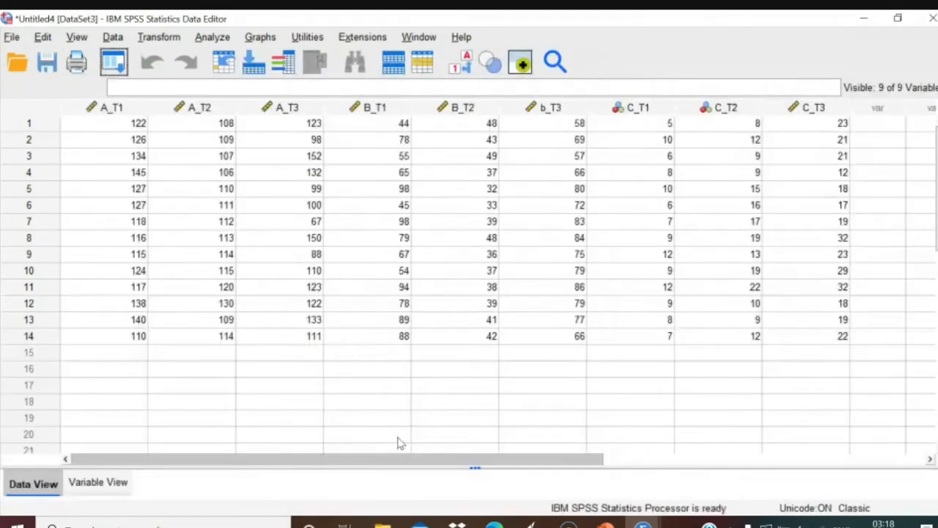
Rename the variables A_T1 and A_T2 to A1_T1 and A2_T2, and return to the data grid.
left_click(103, 484)
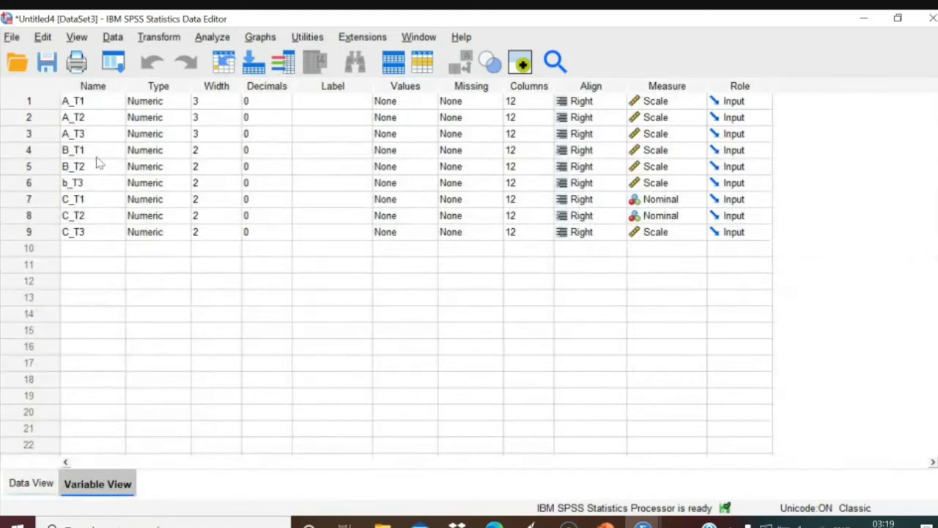
left_click(71, 102)
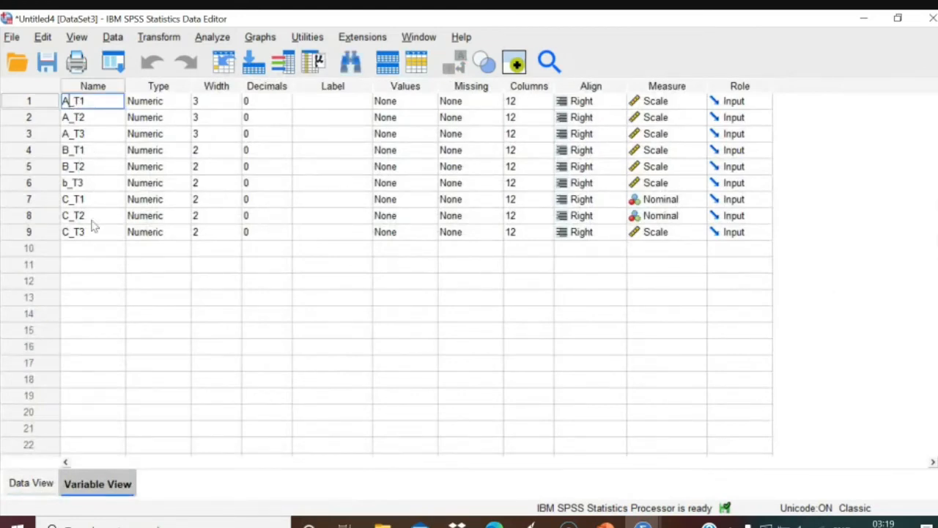
type("1")
left_click(71, 118)
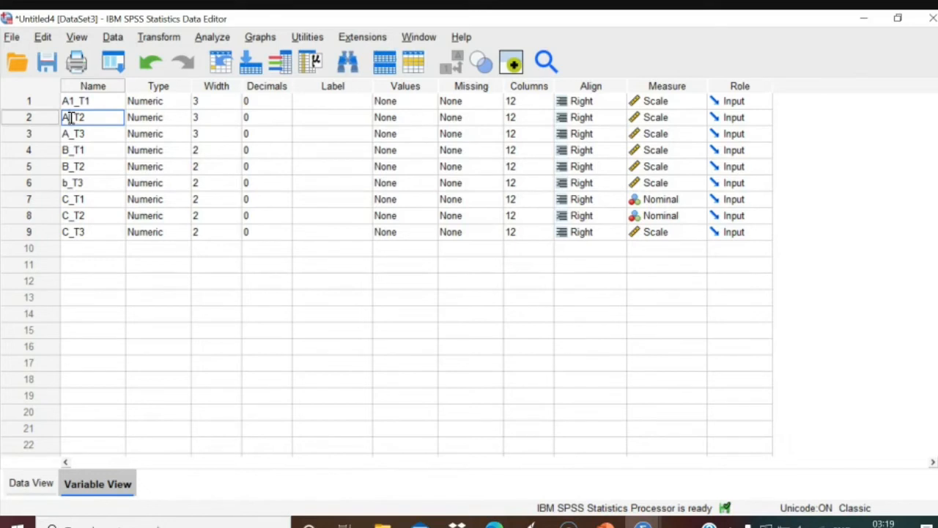
type("1")
left_click(22, 487)
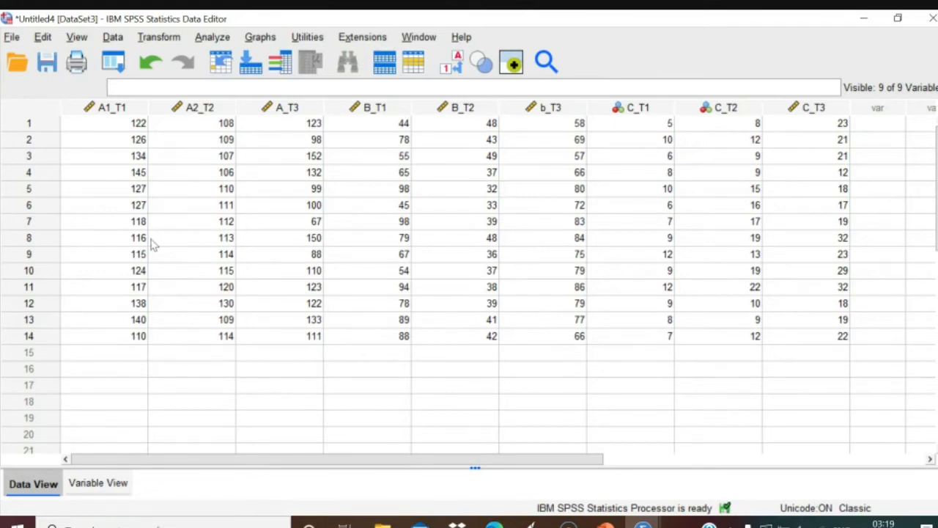
Change the names of the first two variables back to A_T1 and A_T2 in the variable definitions.
left_click(98, 483)
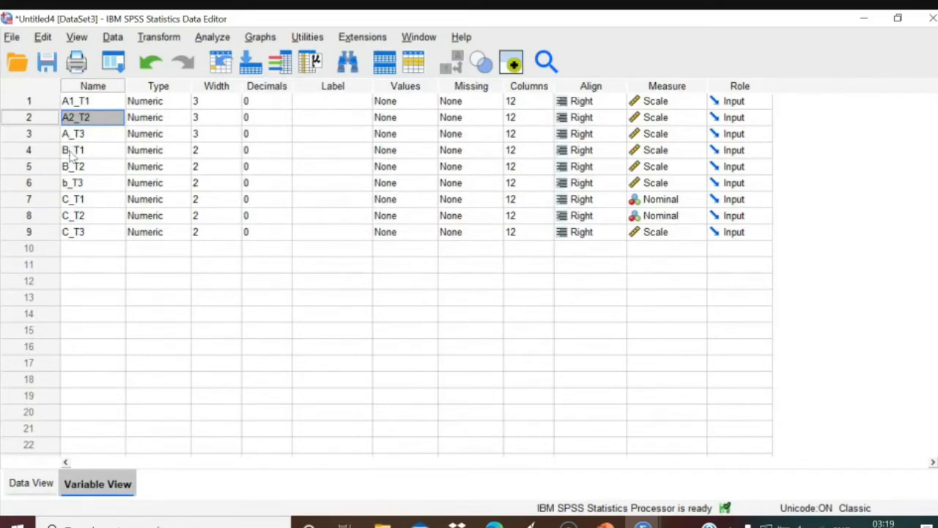
left_click(71, 153)
left_click(76, 101)
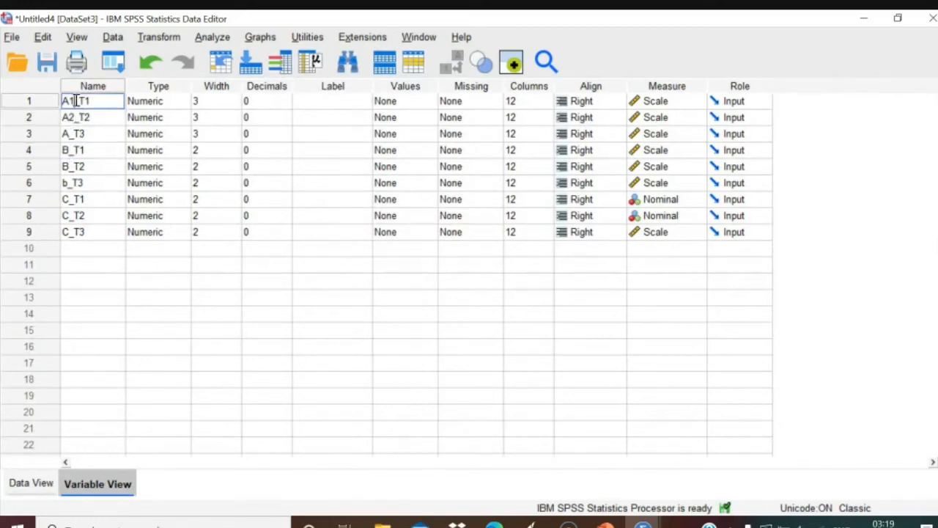
key("BackSpace")
left_click(76, 120)
key("BackSpace")
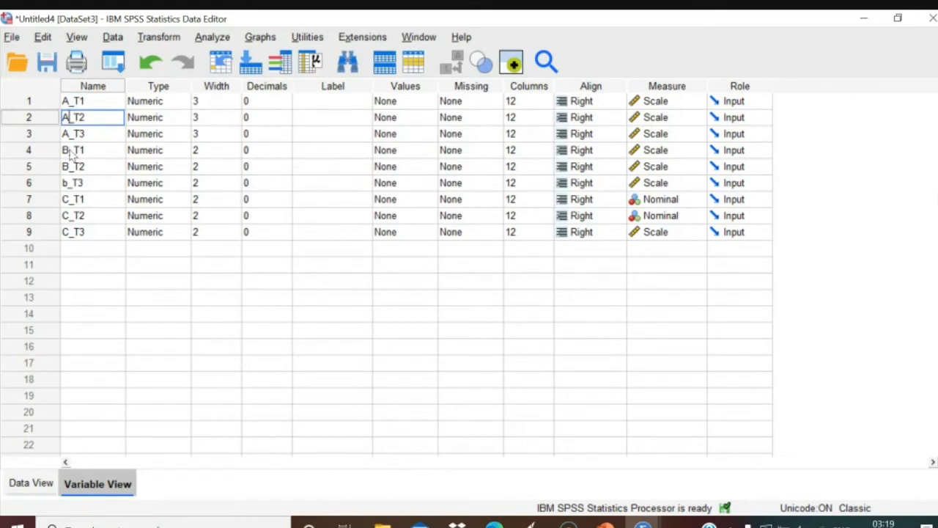
Try to rename the variable B_T1 to A_T1.
left_click(70, 151)
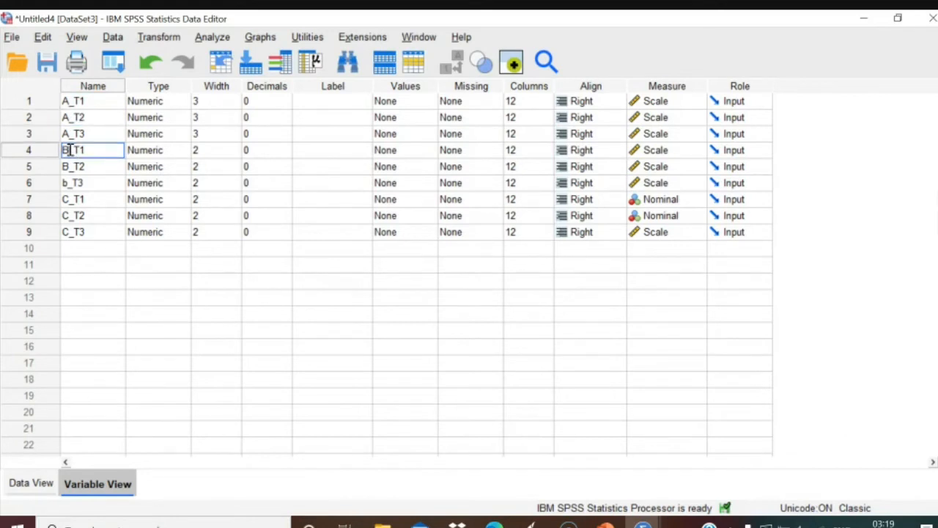
key("BackSpace")
type("A")
left_click(74, 171)
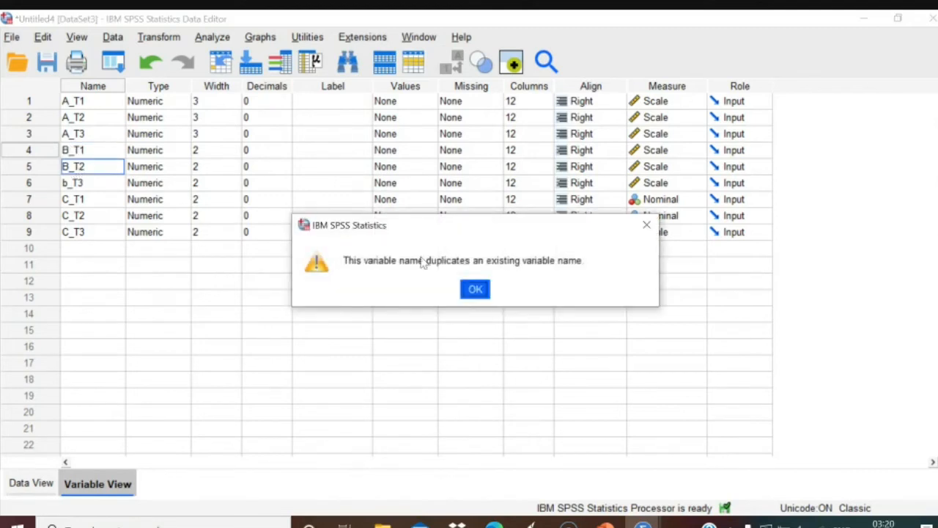
left_click(647, 224)
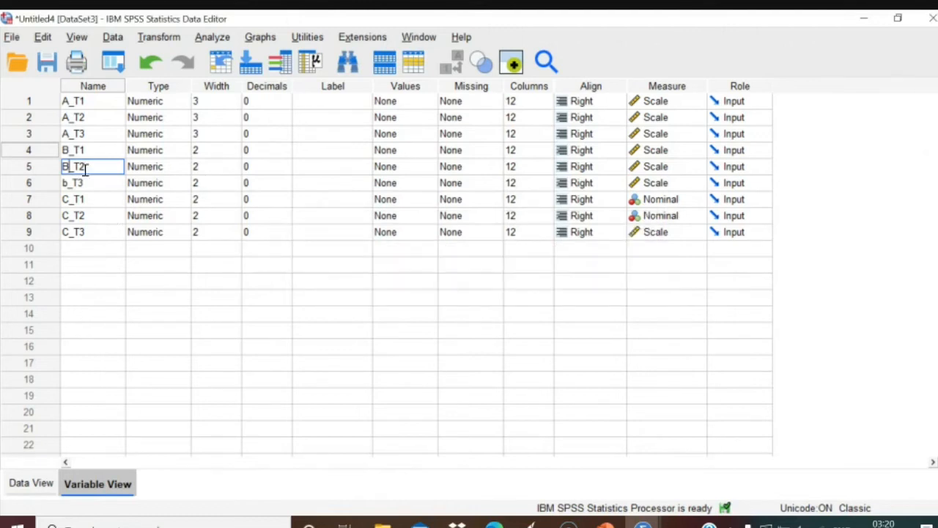
Rename the variables B_T1 and B_T2 to A1_T1 and A2_T2.
left_click(70, 152)
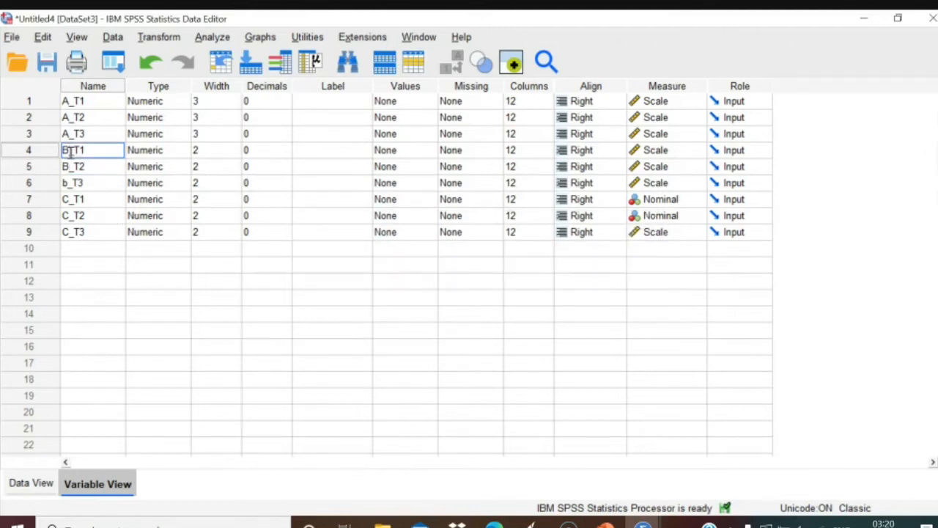
double_click(70, 150)
key("BackSpace")
type("A")
type("_")
double_click(70, 167)
key("BackSpace")
type("A1")
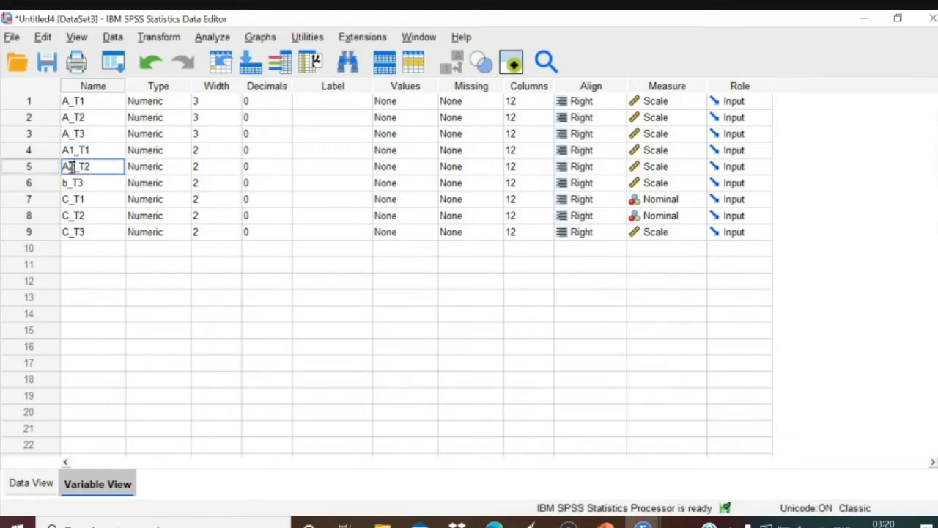
Rename the variable b_T3 to A1T3 and correct the fifth variable's name to A1_T2.
double_click(71, 183)
key("BackSpace")
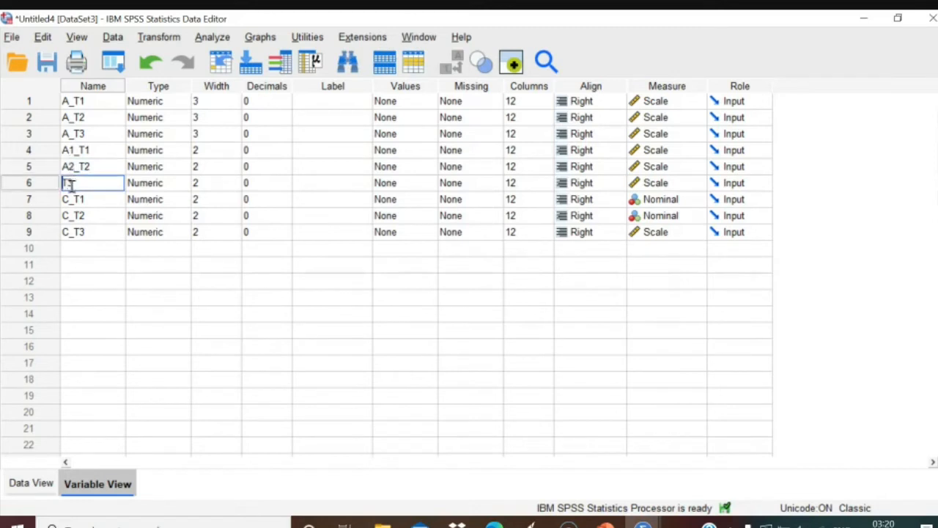
type("A")
left_click(76, 166)
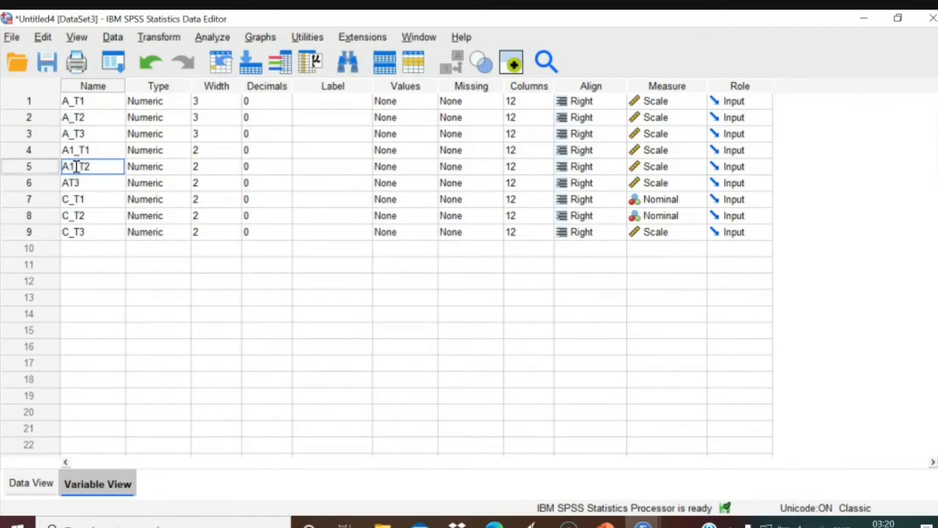
left_click(69, 183)
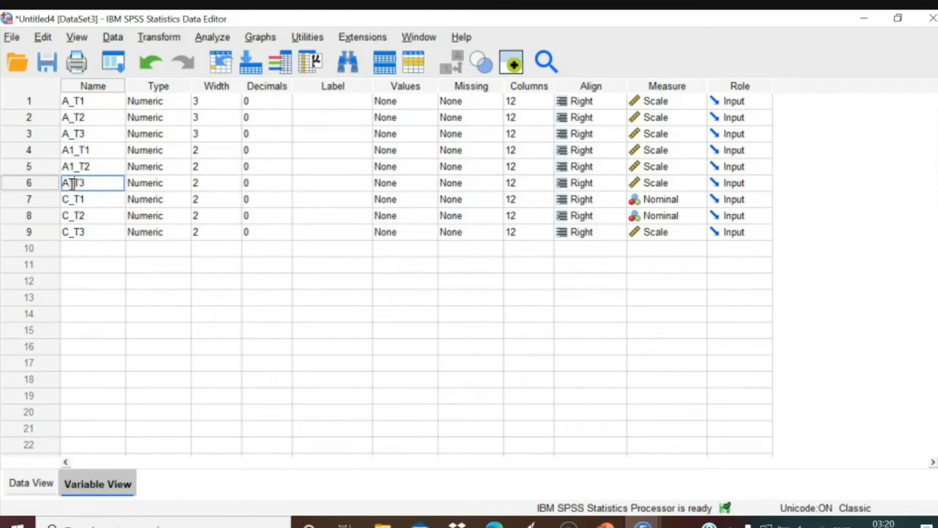
Rename the variables C_T1, C_T2 and C_T3 to A2_T1, A2_T2 and A2_T3 in the variable definitions.
left_click(71, 199)
left_click(71, 199)
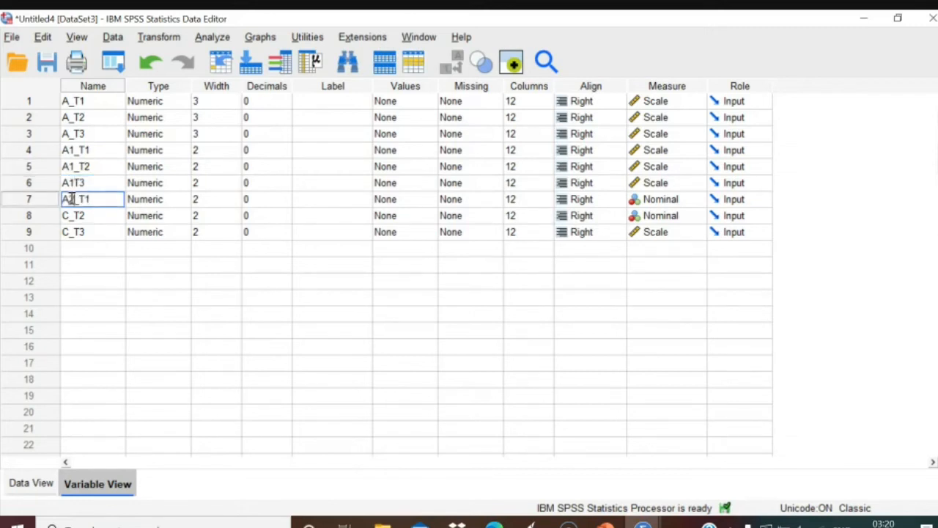
left_click(74, 216)
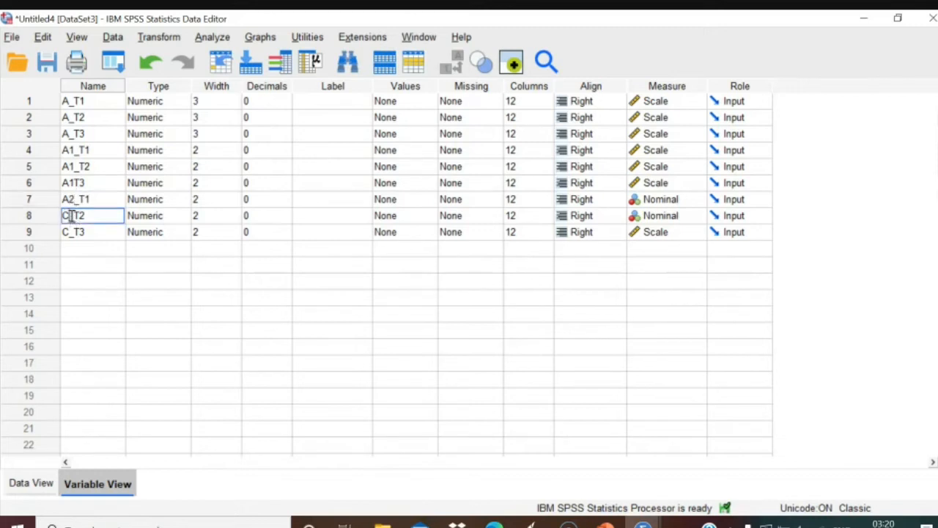
left_click(71, 216)
key("BackSpace")
type("A2")
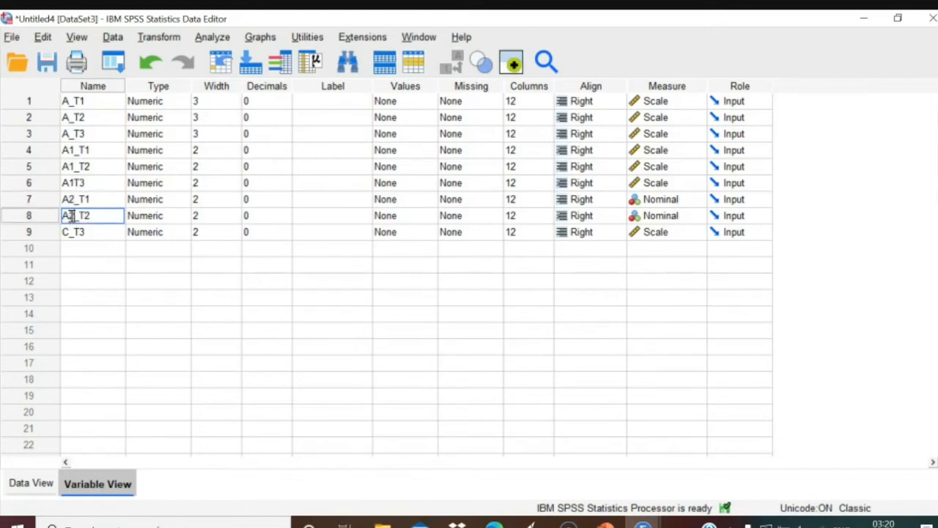
left_click(70, 235)
left_click(69, 233)
key("BackSpace")
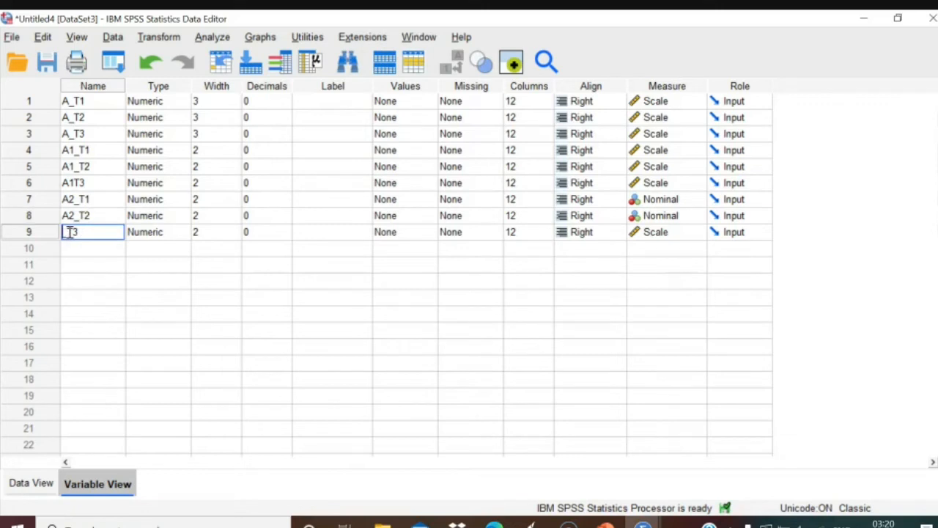
type("A2")
left_click(151, 265)
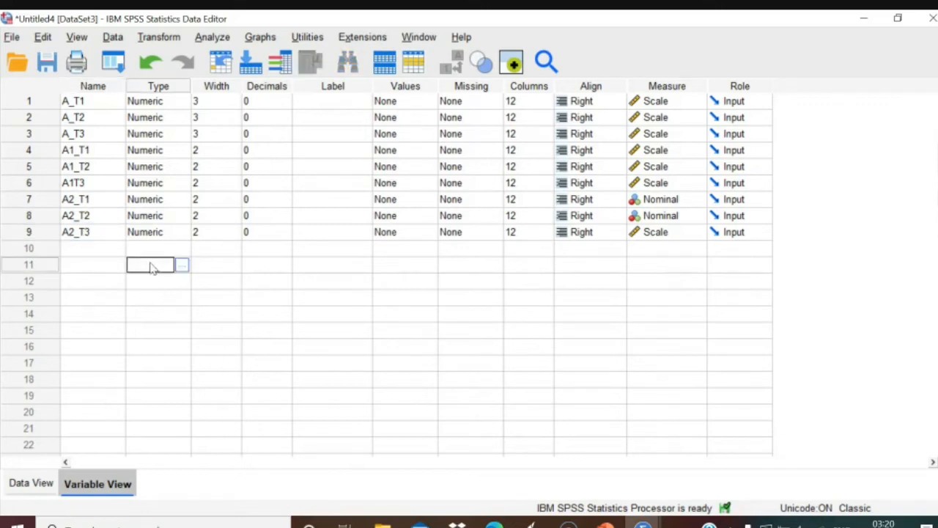
Check the column names in the data and correct the sixth variable's name to A1_T3.
left_click(30, 484)
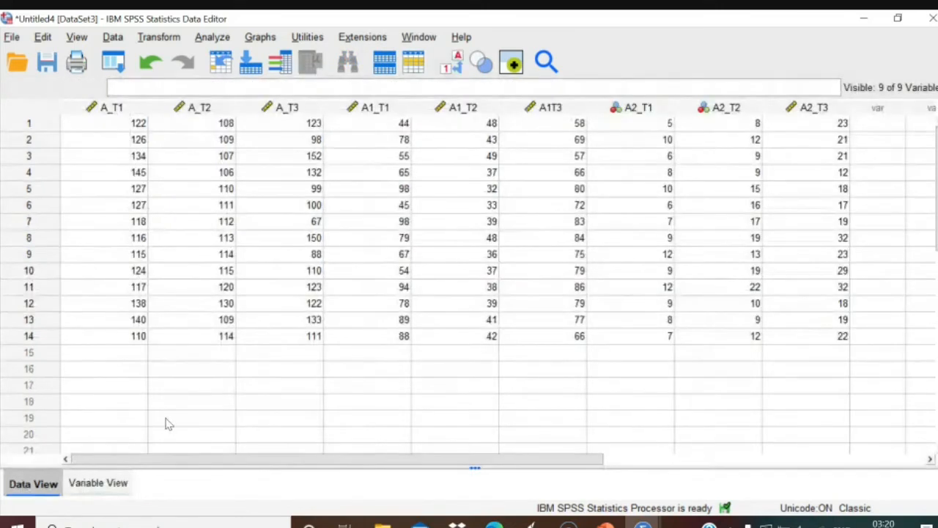
left_click(98, 483)
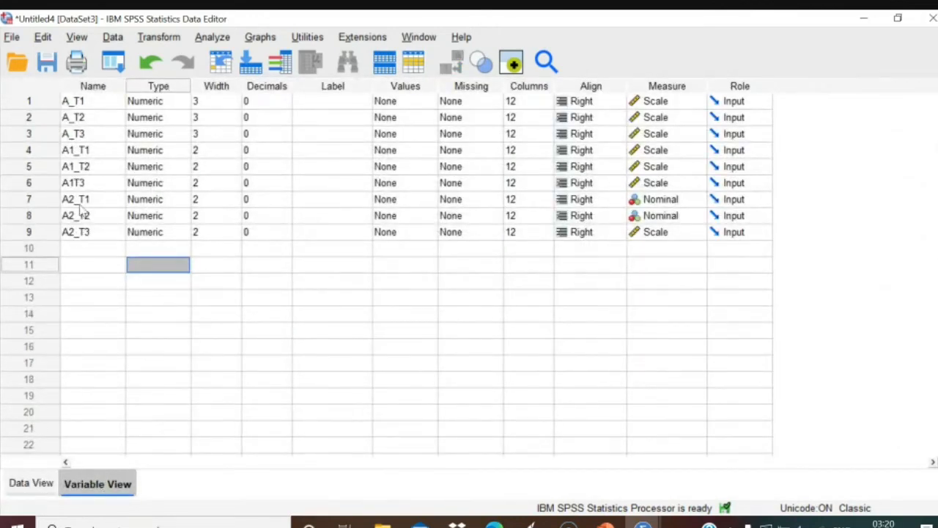
left_click(76, 183)
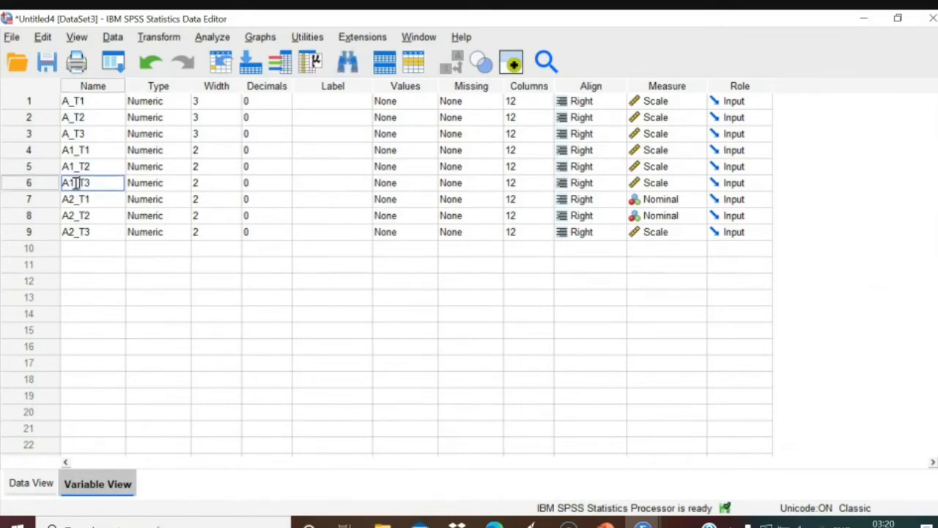
left_click(30, 484)
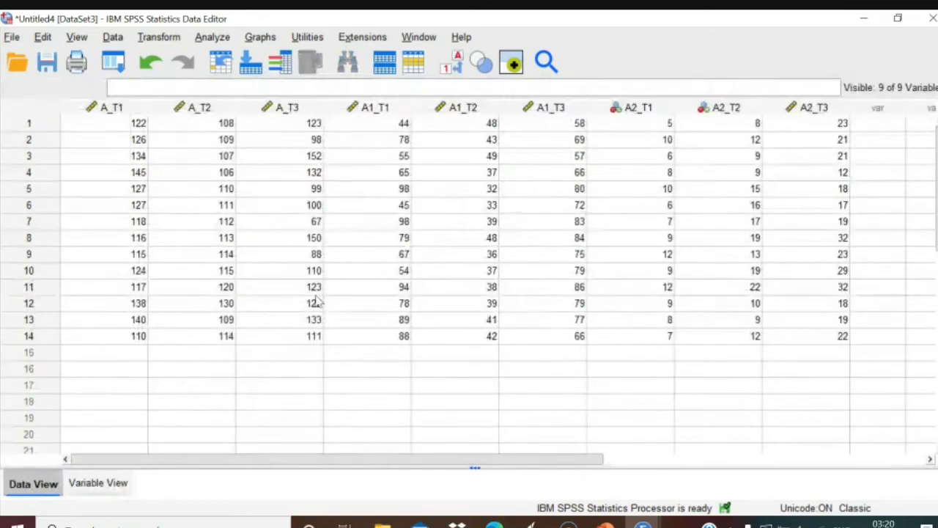
Start a General Linear Model repeated-measures analysis and add the within-subject factor T with 3 levels.
left_click(213, 38)
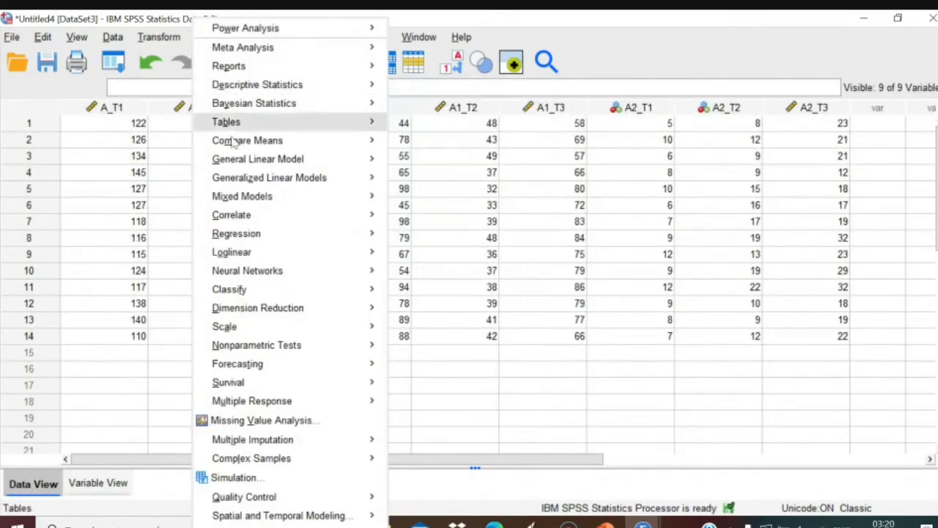
mouse_move(238, 165)
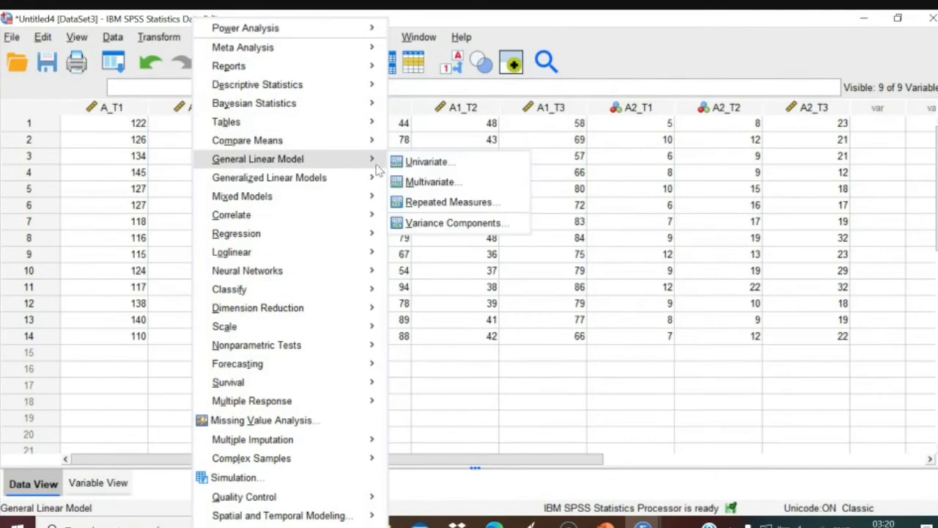
left_click(440, 202)
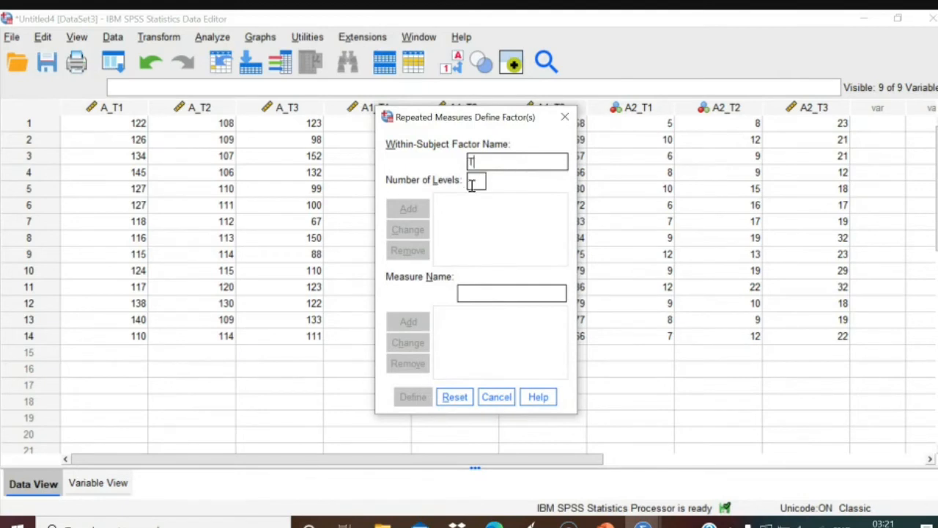
type("3")
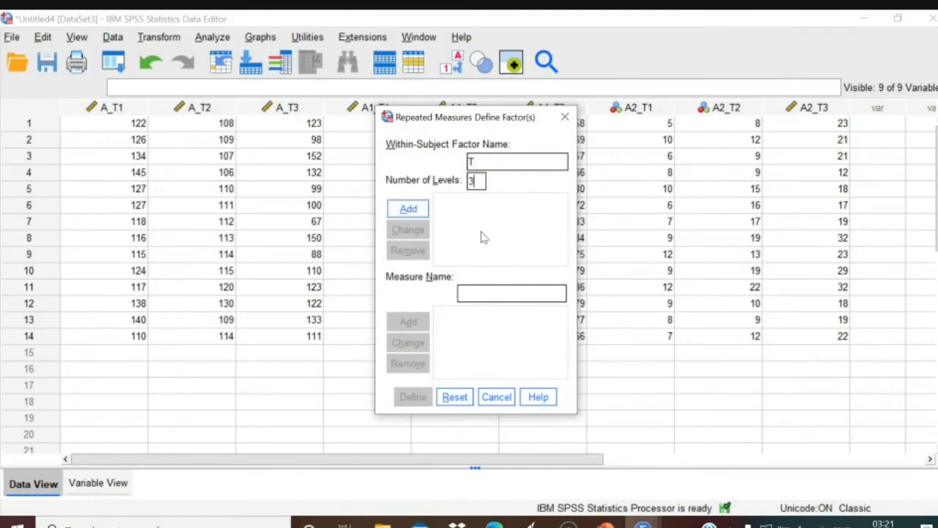
left_click(409, 210)
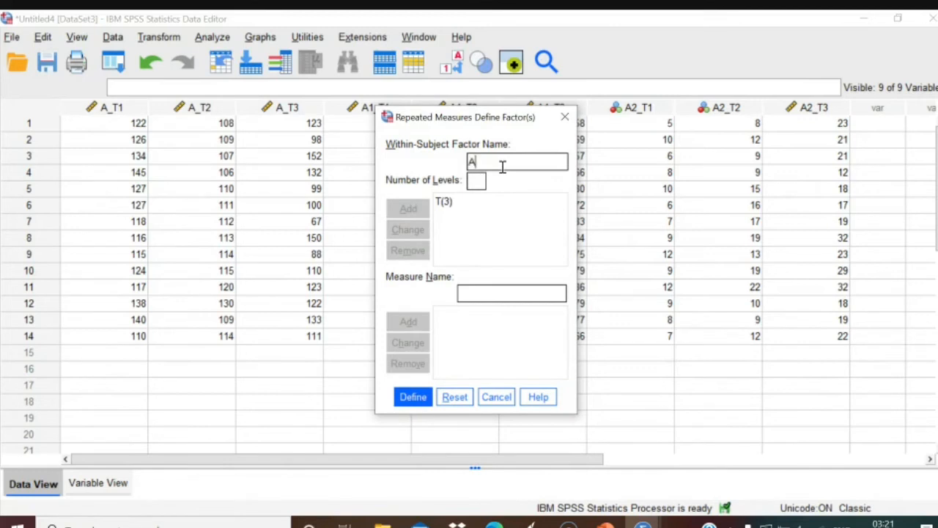
Add a second within-subject factor A with 3 levels and proceed to defining the analysis variables.
left_click(477, 181)
type("3")
left_click(423, 212)
left_click(412, 396)
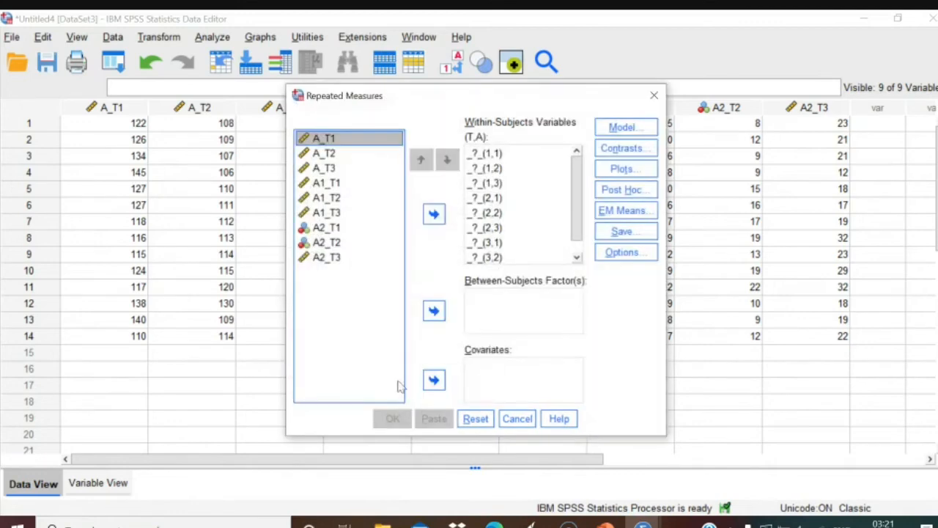
scroll(583, 207, "down", 1)
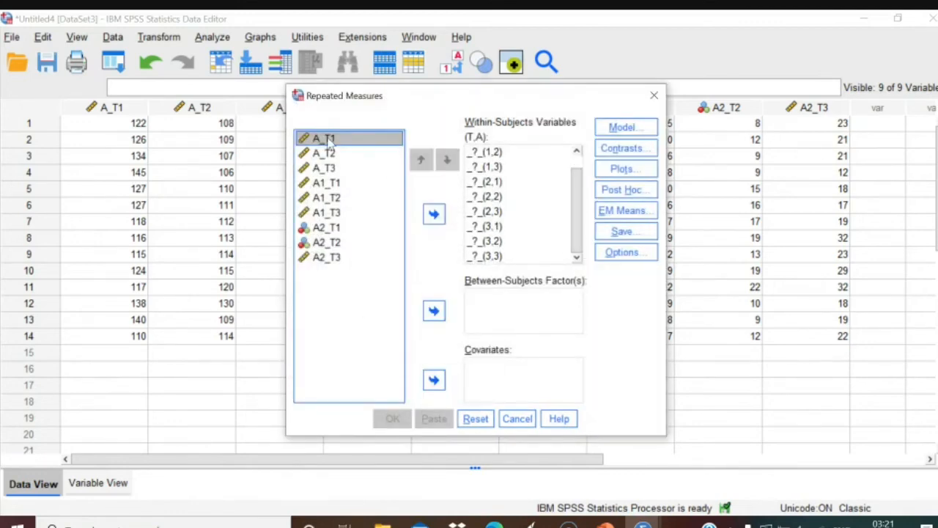
key("shift+Down")
key("shift+Down")
key("shift+Down")
key("shift+Down")
key("shift+Down")
key("shift+Down")
key("shift+Down")
key("shift+Down")
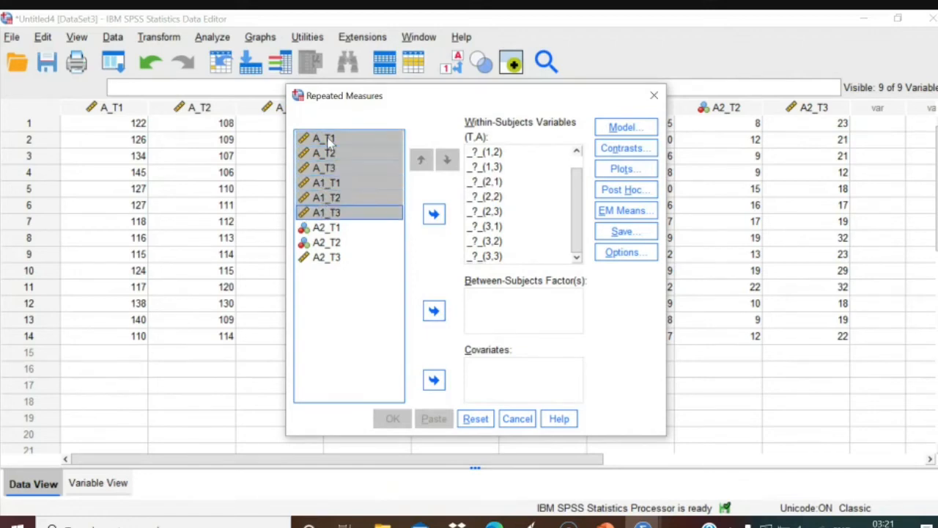
left_click(434, 213)
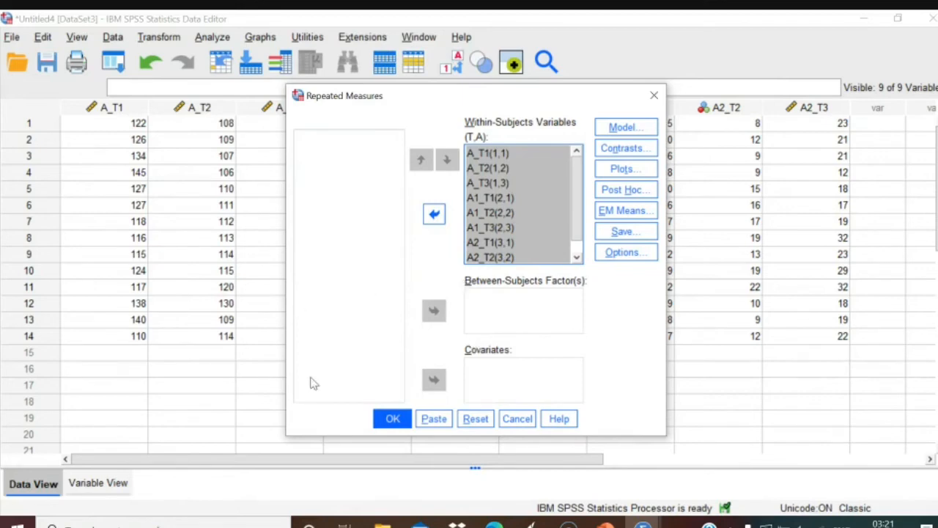
left_click(518, 420)
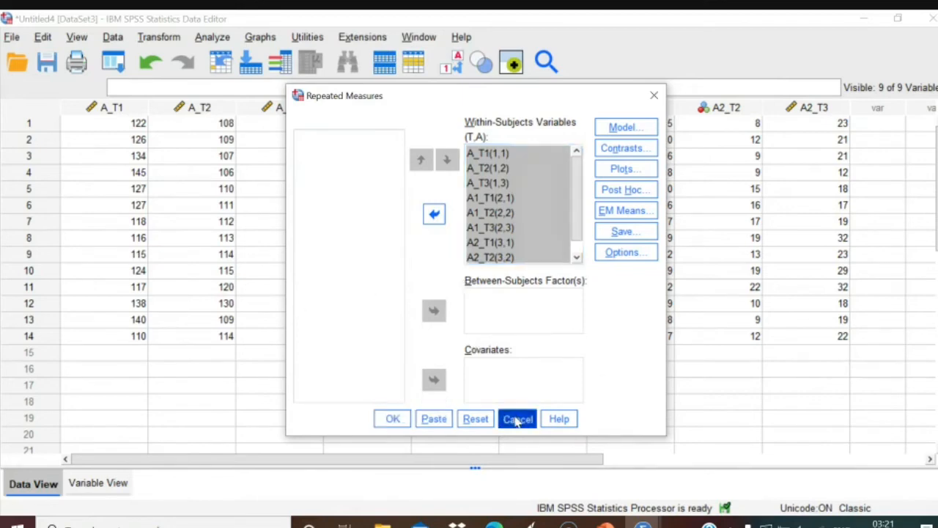
left_click(88, 484)
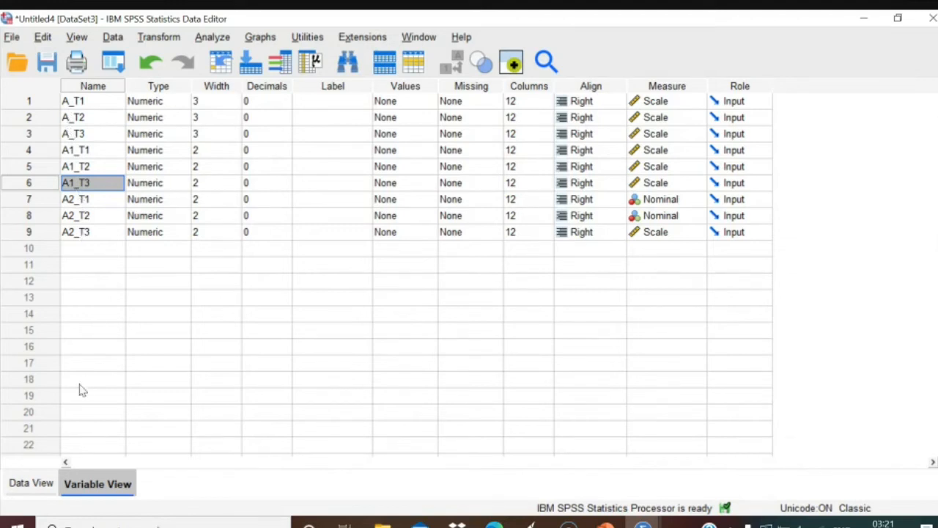
left_click(30, 483)
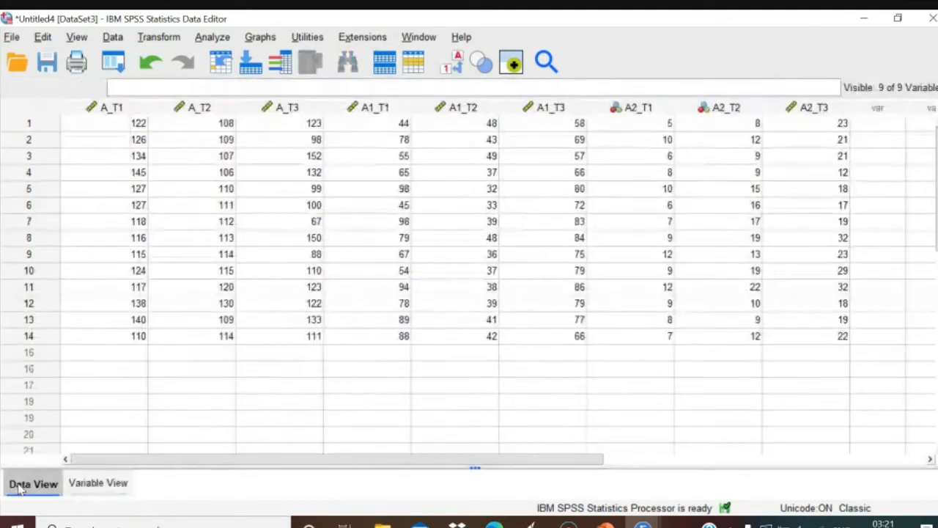
Define the repeated-measures analysis with factors T(3) and A(3), assigning all nine variables from A_T1 to A2_T3 as within-subjects variables.
left_click(227, 42)
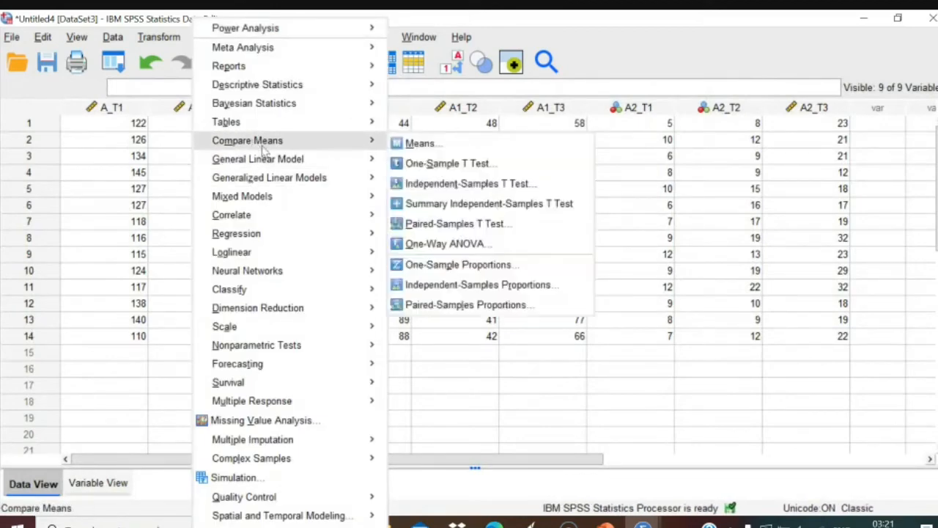
mouse_move(278, 162)
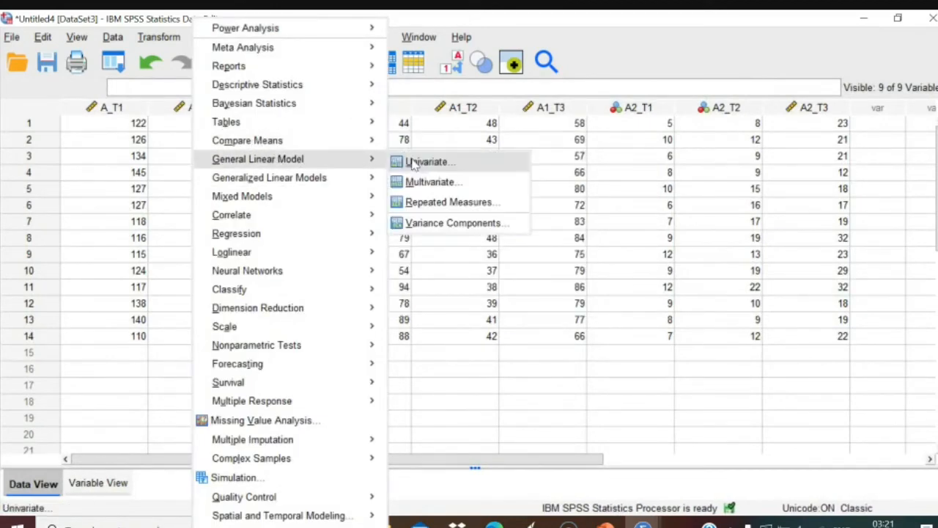
left_click(416, 208)
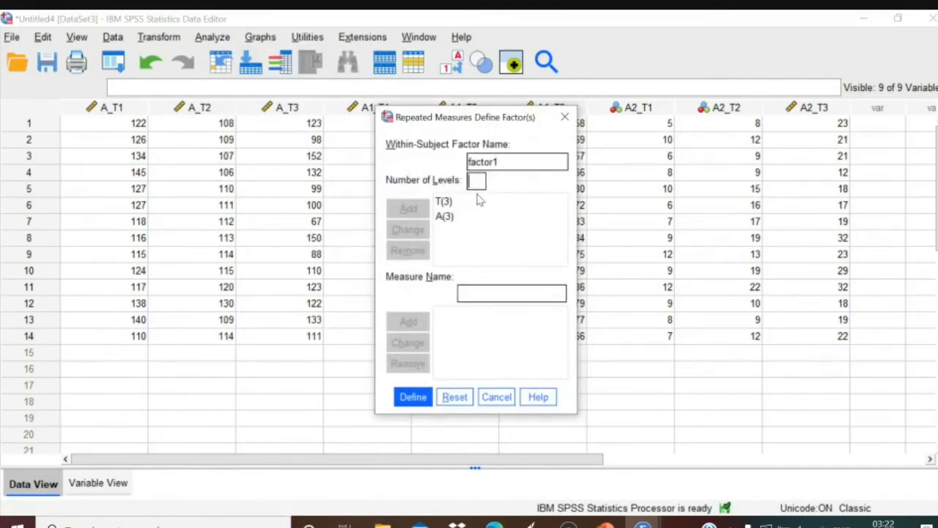
left_click(411, 397)
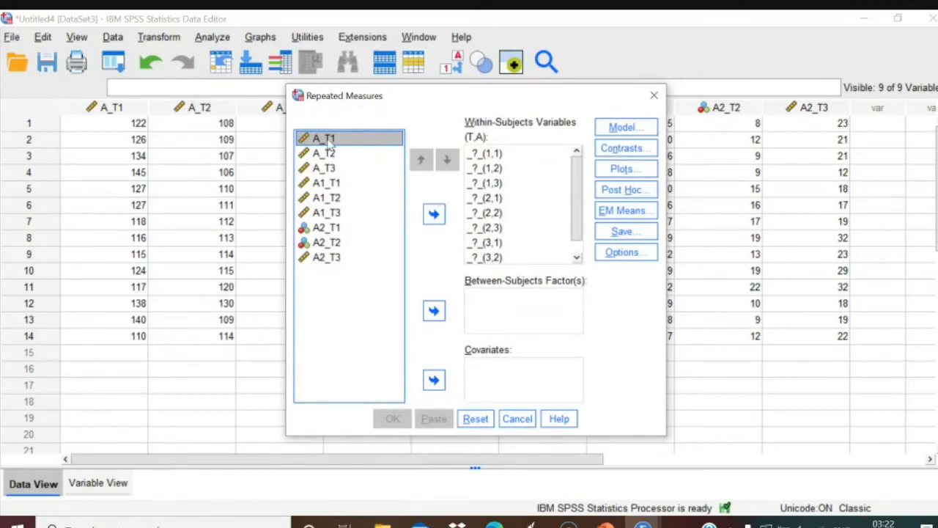
key("shift+Down")
key("shift+Down")
key("shift+Down")
key("shift+Down")
key("shift+Down")
key("shift+Down")
key("shift+Down")
key("shift+Down")
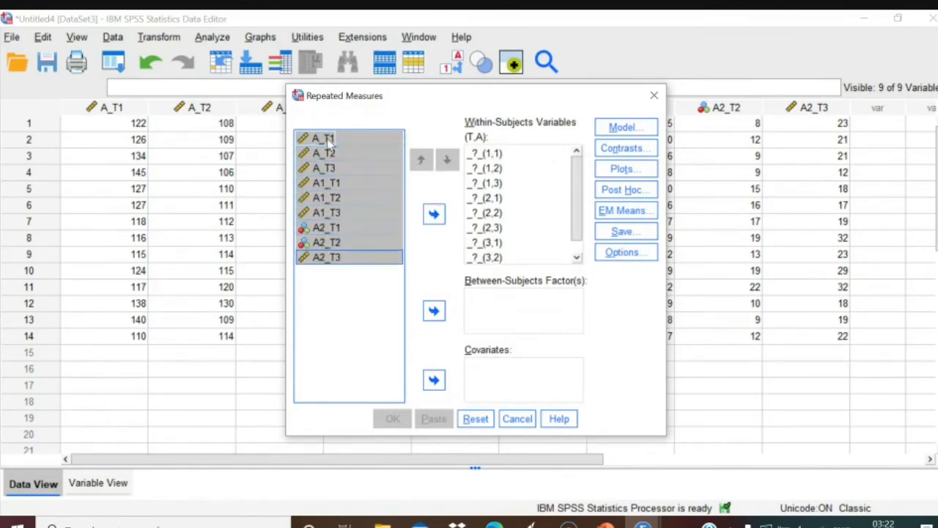
left_click(433, 213)
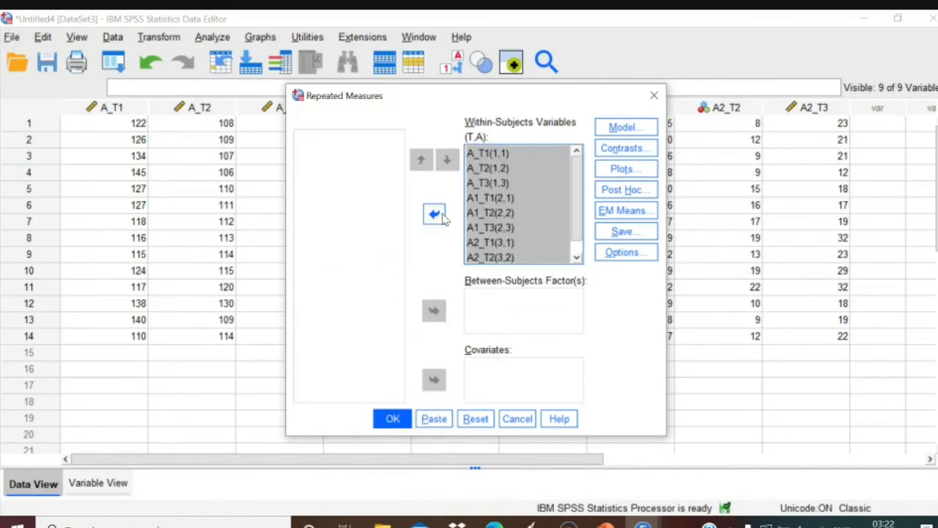
Display estimated marginal means for T, A and T*A, comparing main effects with the Bonferroni confidence interval adjustment.
left_click(629, 219)
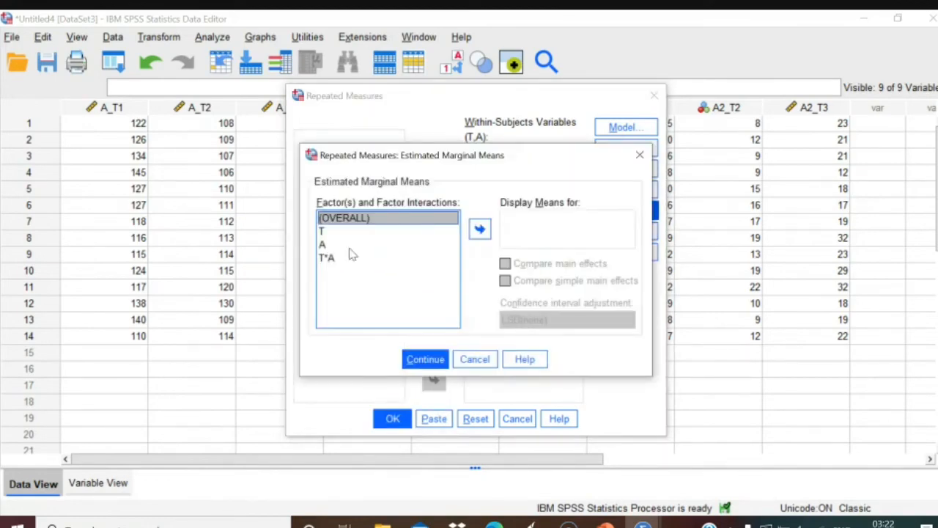
left_click(323, 234)
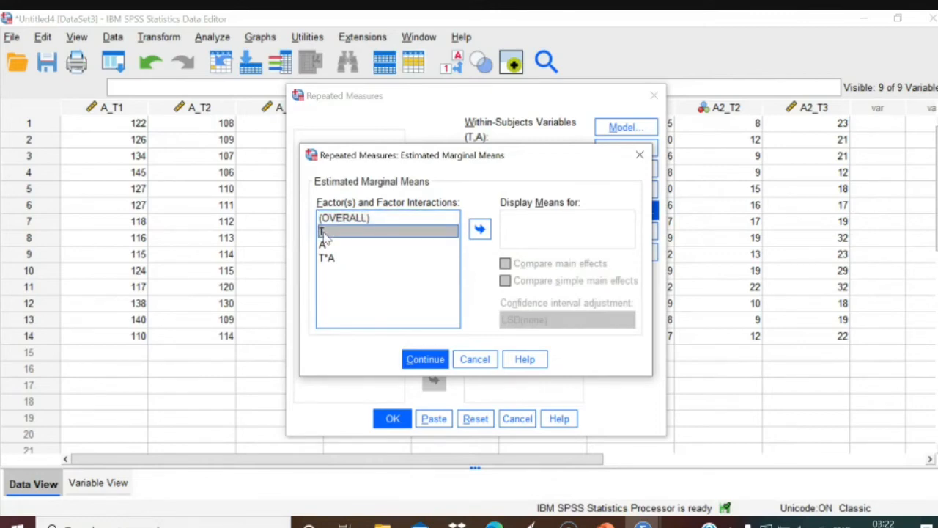
key("shift+Down")
key("shift+Down")
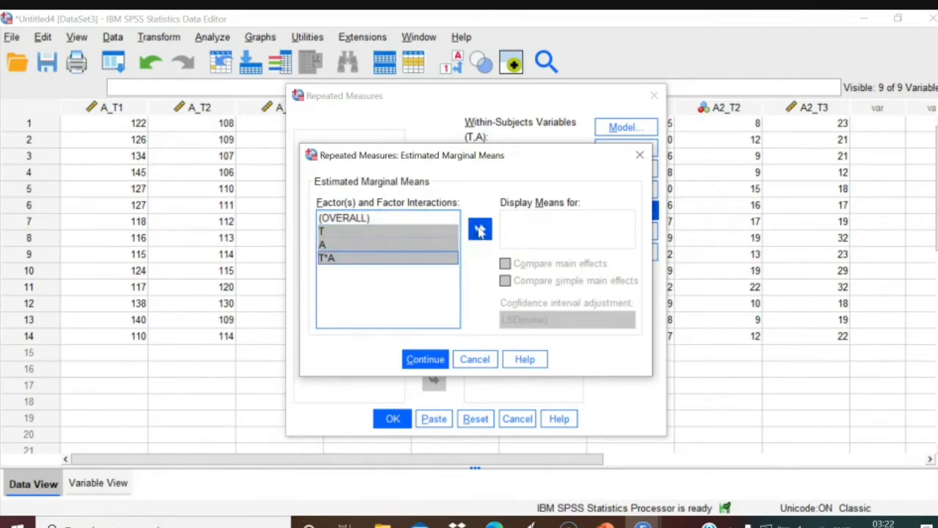
left_click(480, 229)
left_click(505, 264)
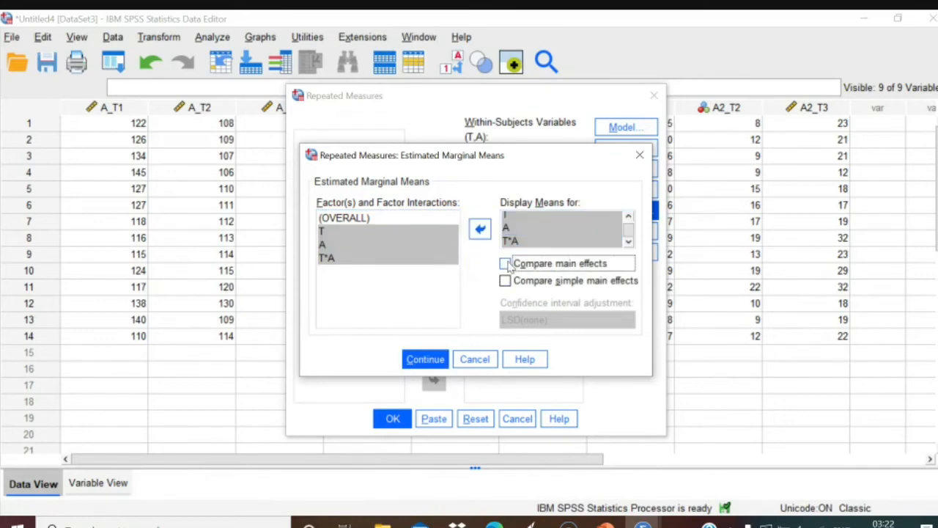
left_click(606, 320)
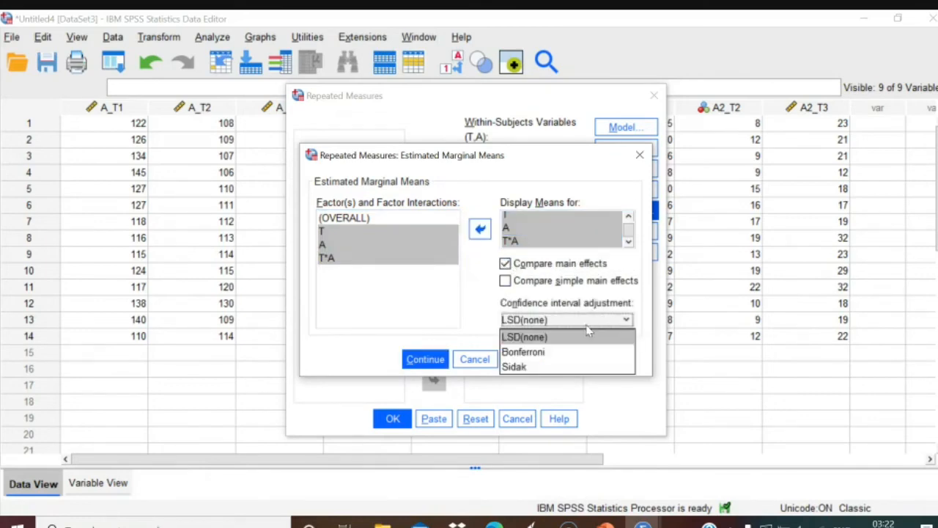
left_click(543, 352)
left_click(429, 359)
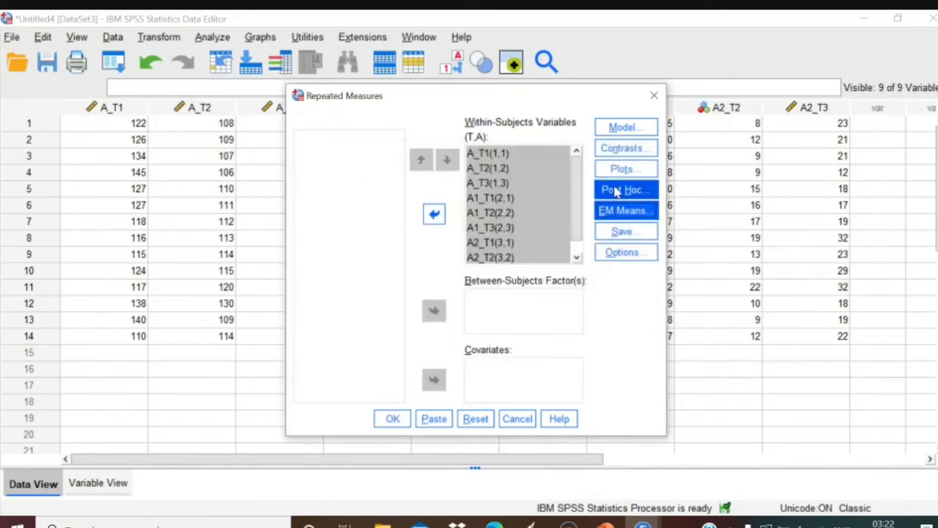
Add a T*A profile plot with T on the horizontal axis and A as separate lines.
left_click(614, 190)
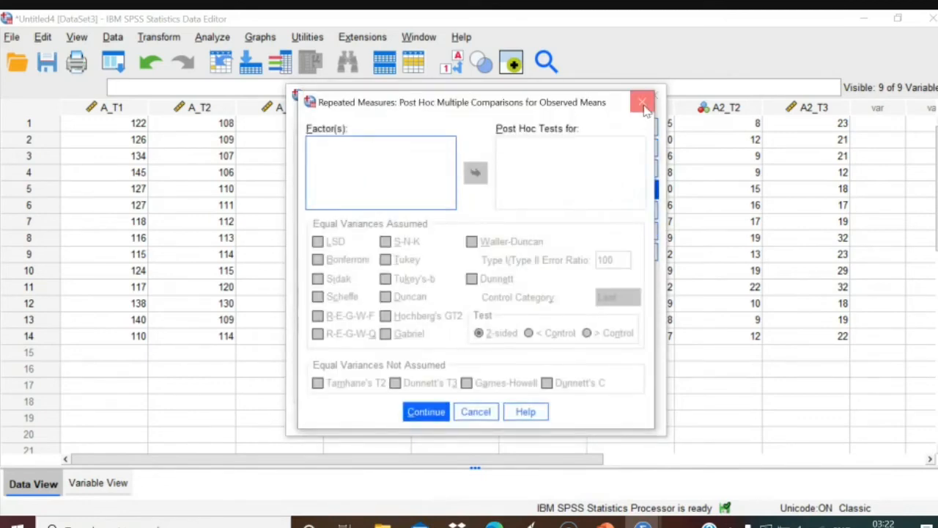
left_click(644, 103)
left_click(624, 170)
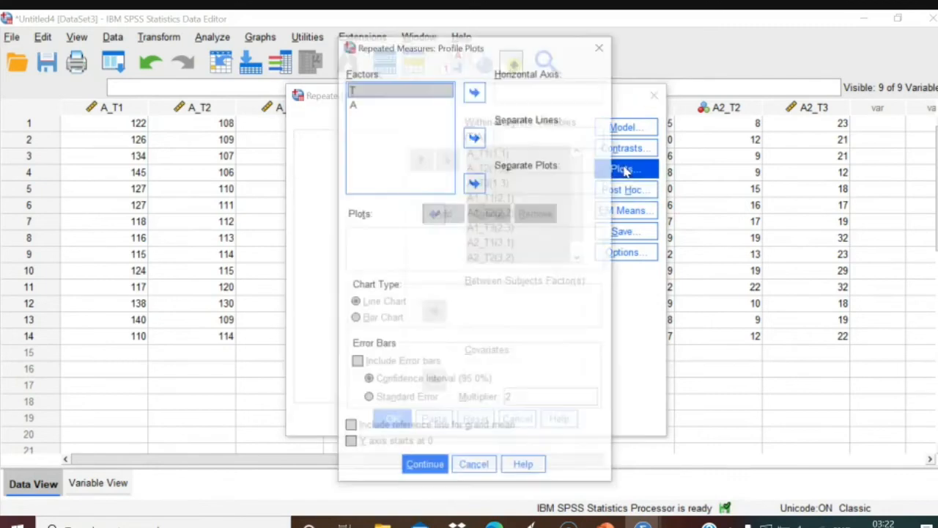
left_click(475, 92)
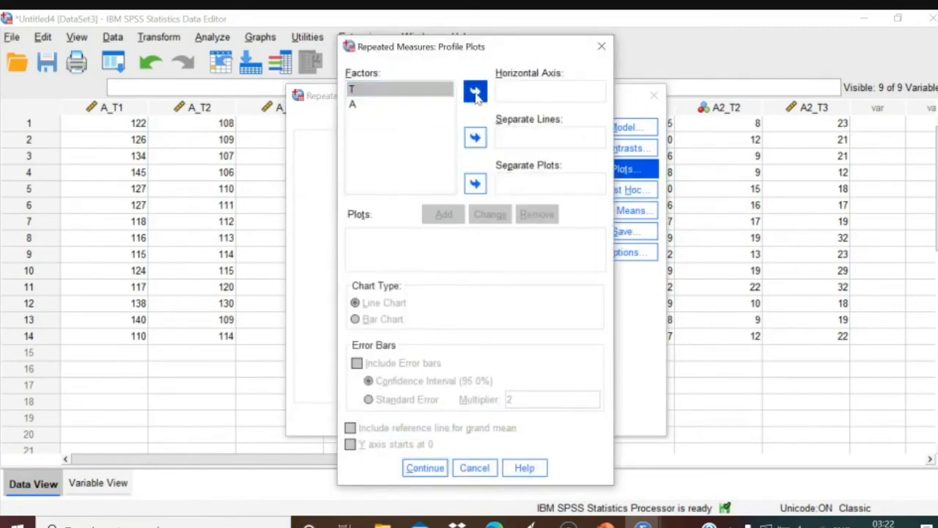
left_click(354, 105)
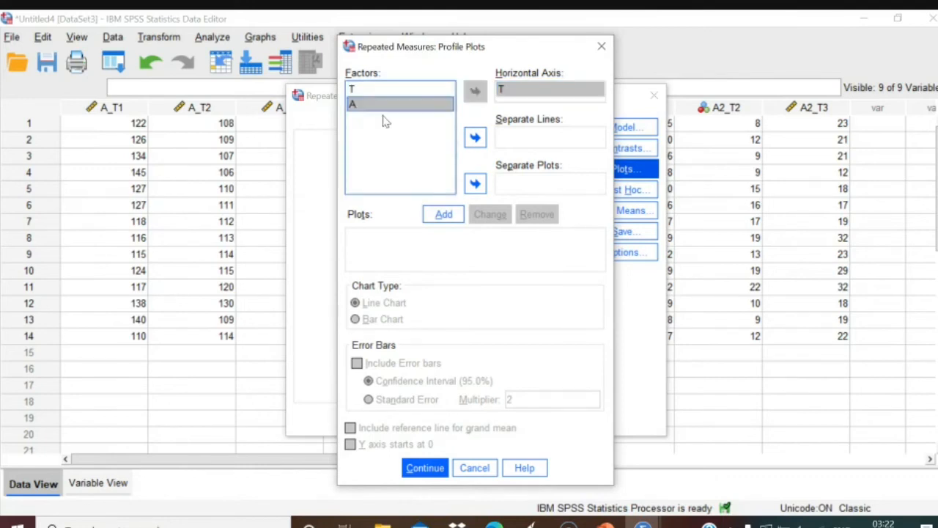
left_click(475, 137)
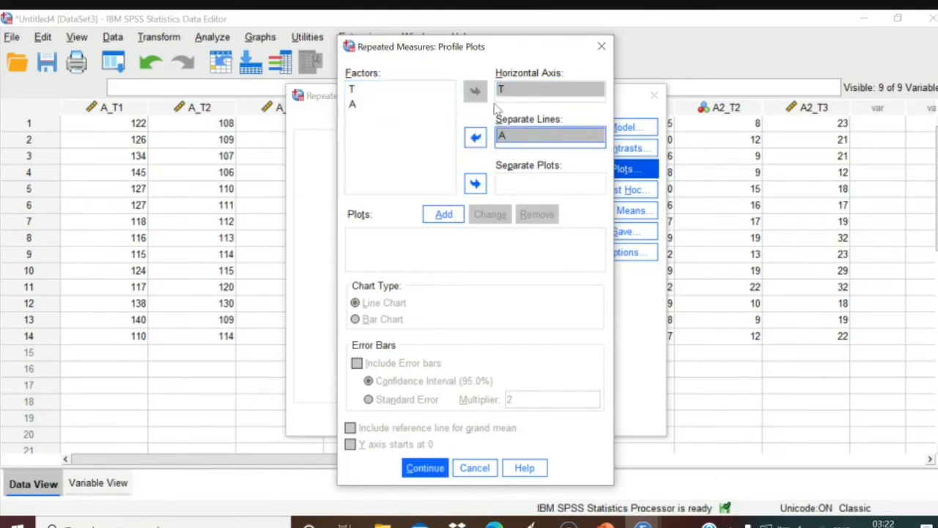
left_click(444, 215)
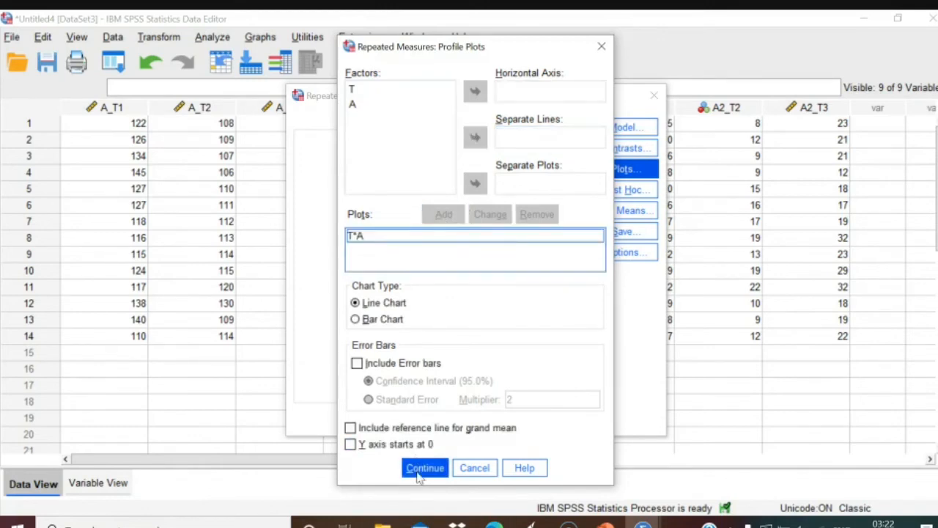
left_click(420, 471)
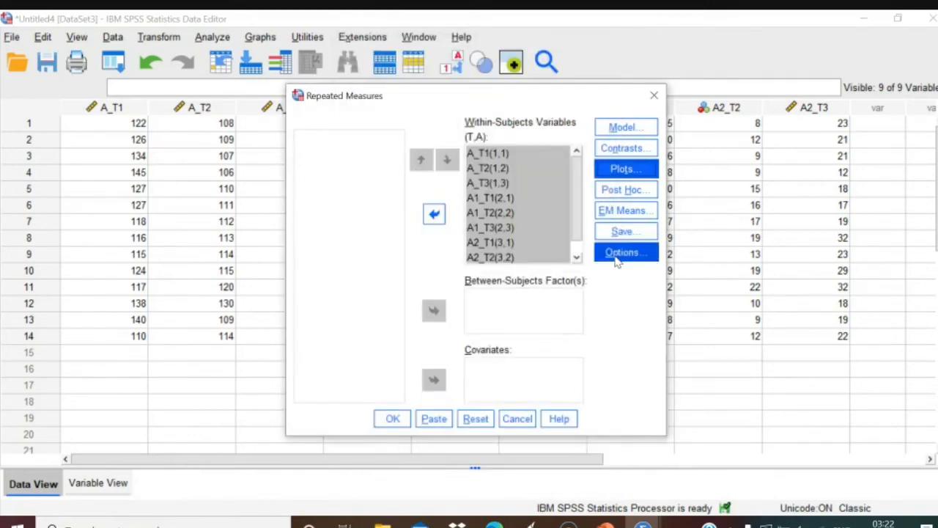
Include descriptive statistics, estimates of effect size and homogeneity tests in the repeated-measures output.
left_click(618, 255)
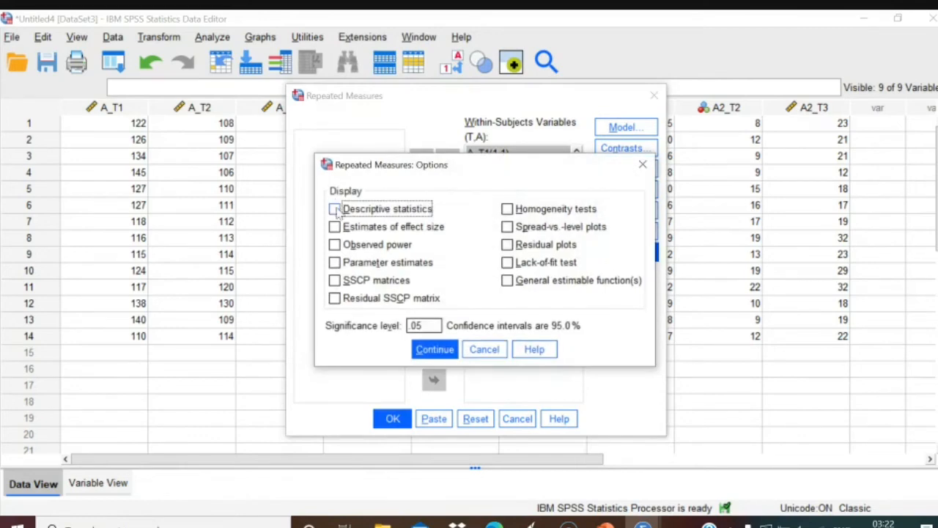
left_click(336, 227)
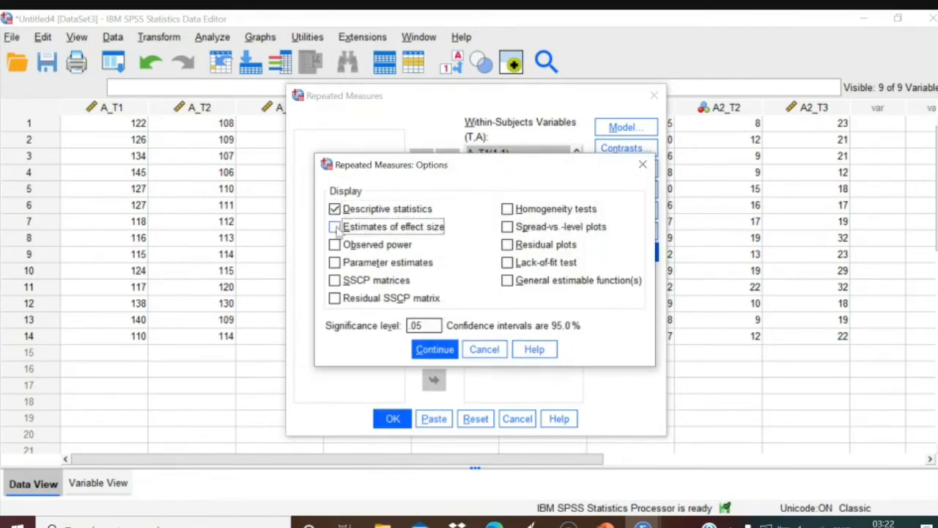
left_click(508, 209)
left_click(435, 349)
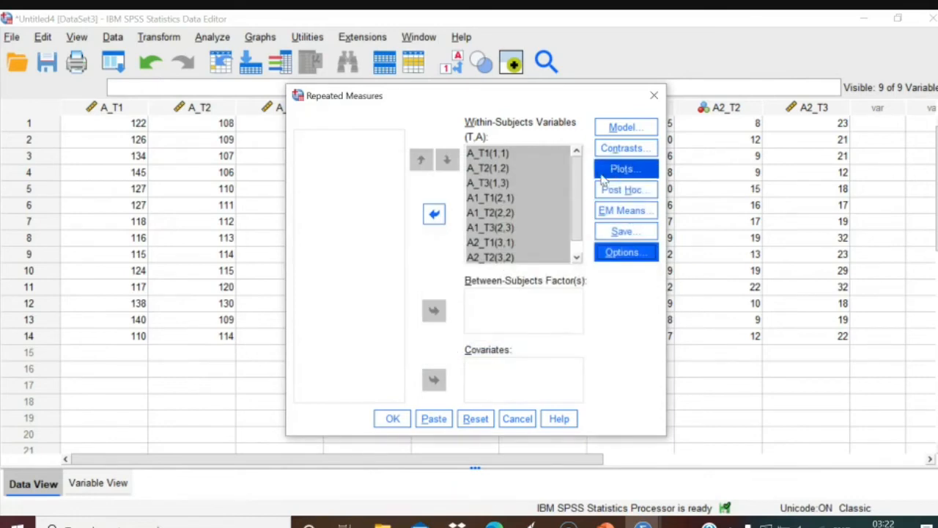
Change the contrasts for both T and A to Repeated and run the repeated-measures analysis.
left_click(618, 151)
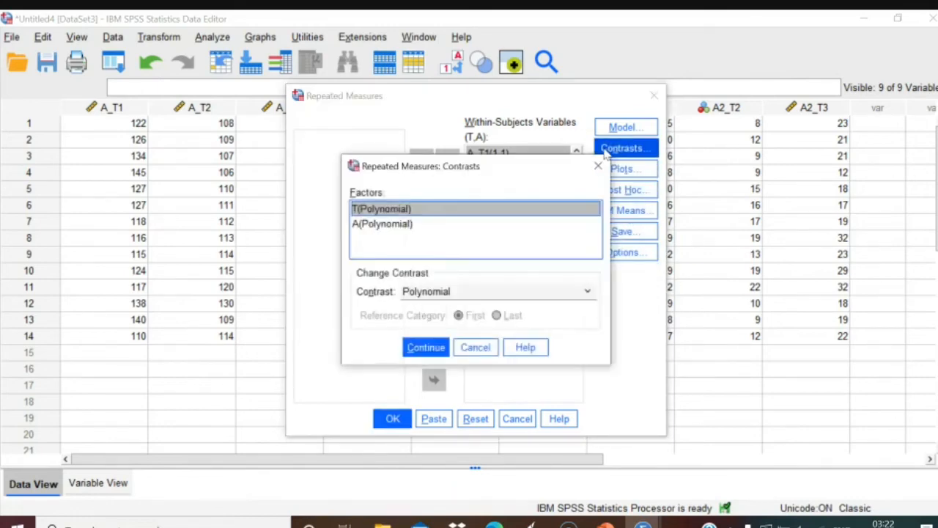
left_click(544, 299)
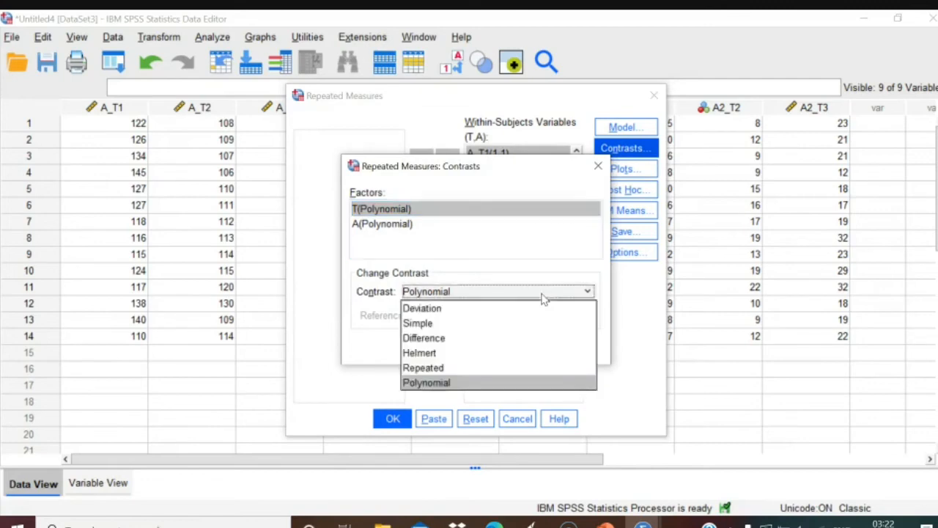
left_click(437, 367)
left_click(434, 378)
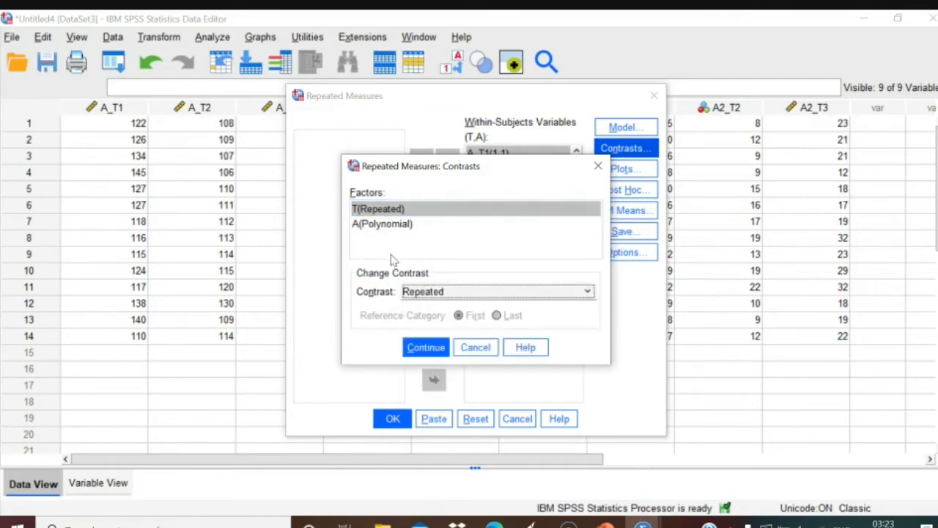
left_click(386, 232)
left_click(517, 294)
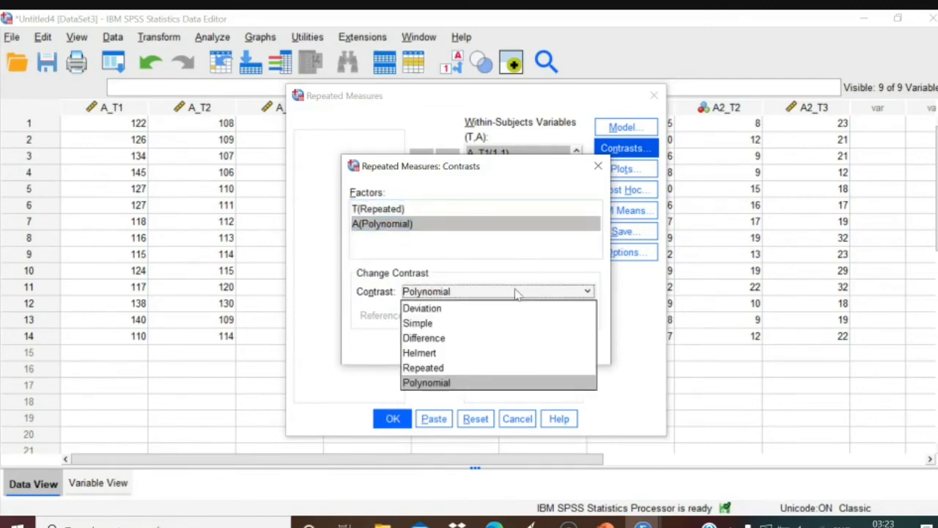
left_click(435, 367)
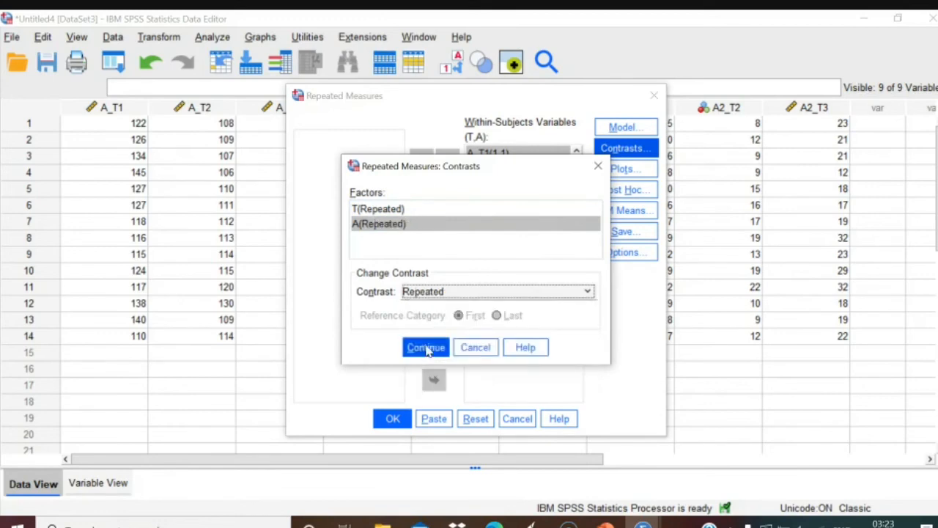
left_click(424, 347)
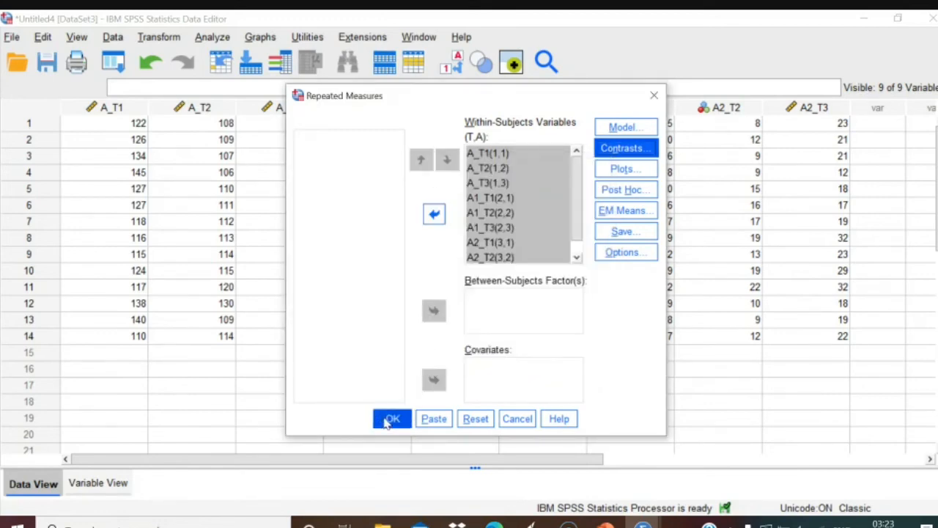
left_click(391, 419)
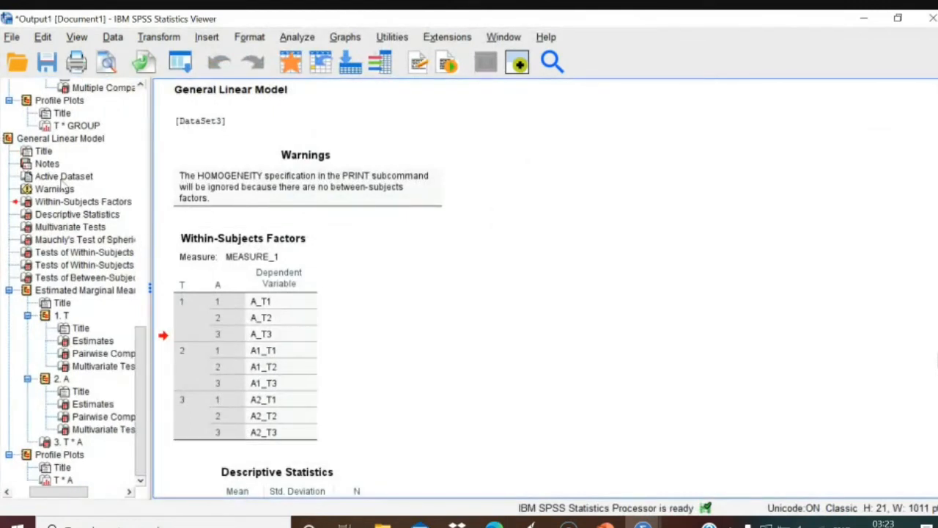
Examine the new General Linear Model output from the within-subjects factors and descriptive statistics through the multivariate tests to Mauchly's test of sphericity.
left_click(85, 140)
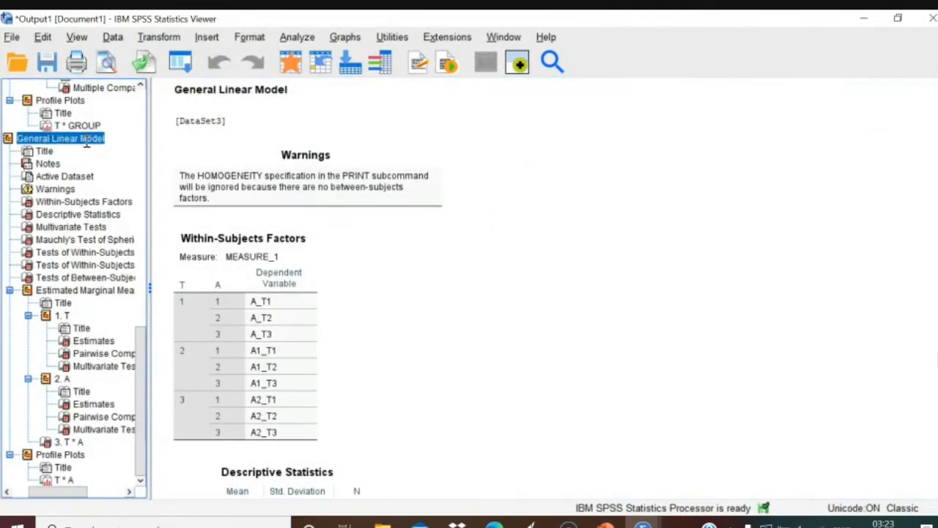
left_click(56, 164)
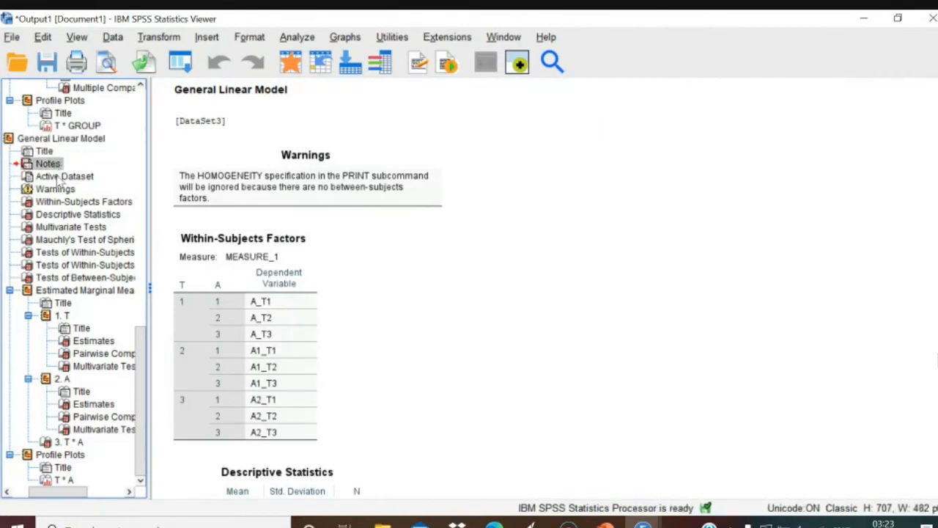
left_click(57, 177)
left_click(61, 203)
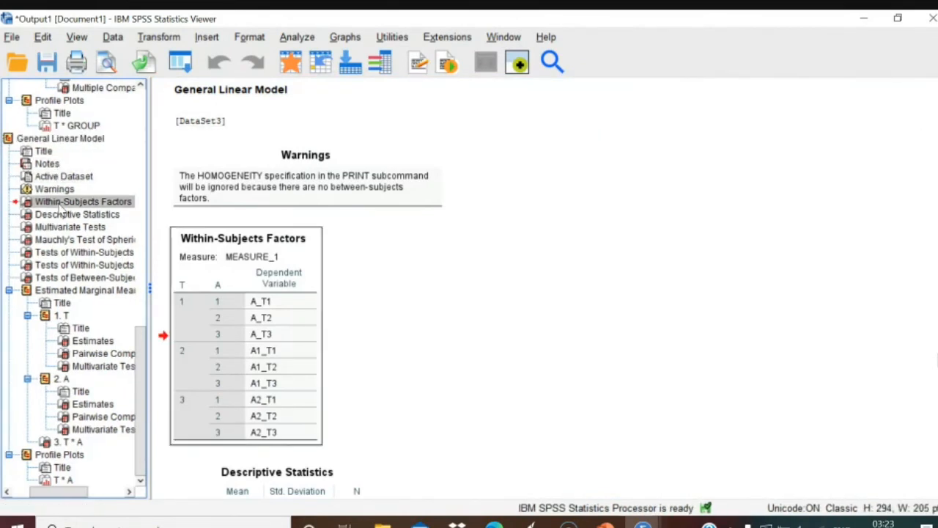
left_click(64, 216)
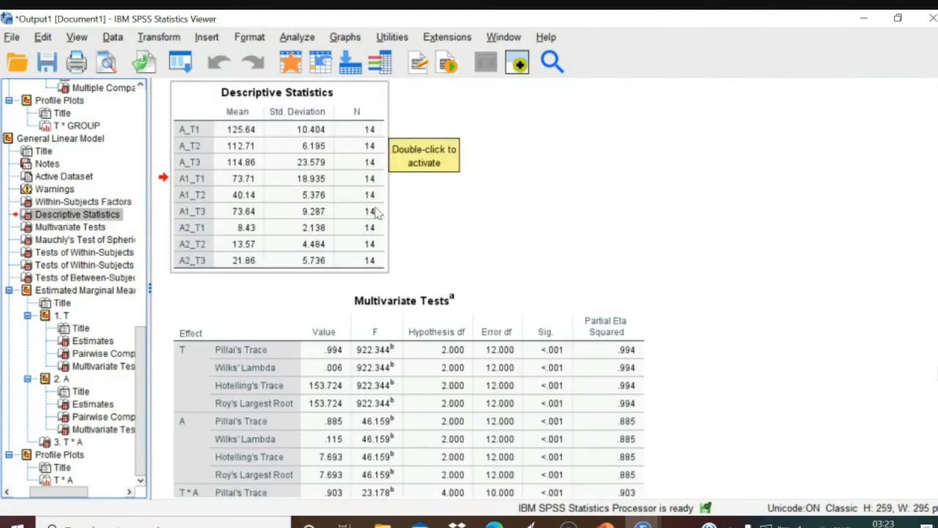
left_click(93, 229)
left_click(87, 241)
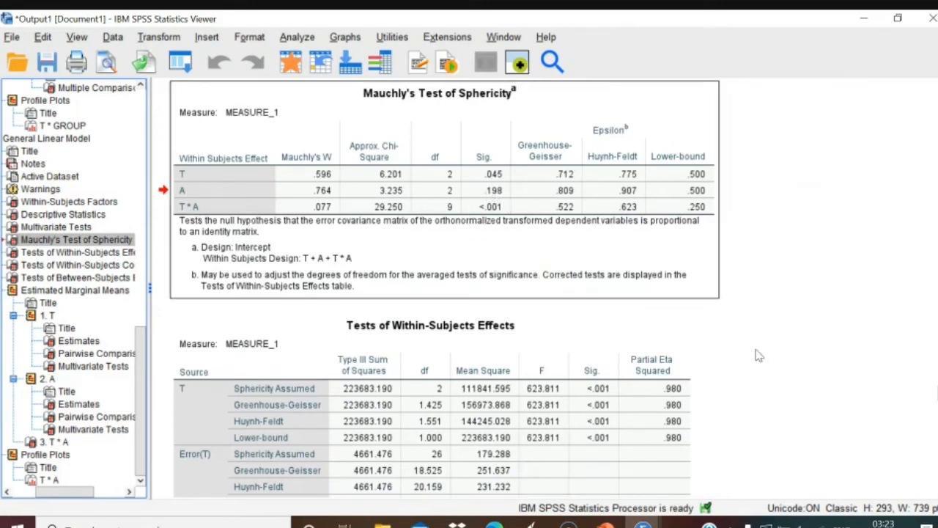
Review the Tests of Within-Subjects Effects for T, A and T*A, including significance and partial eta squared.
scroll(440, 289, "down", 3)
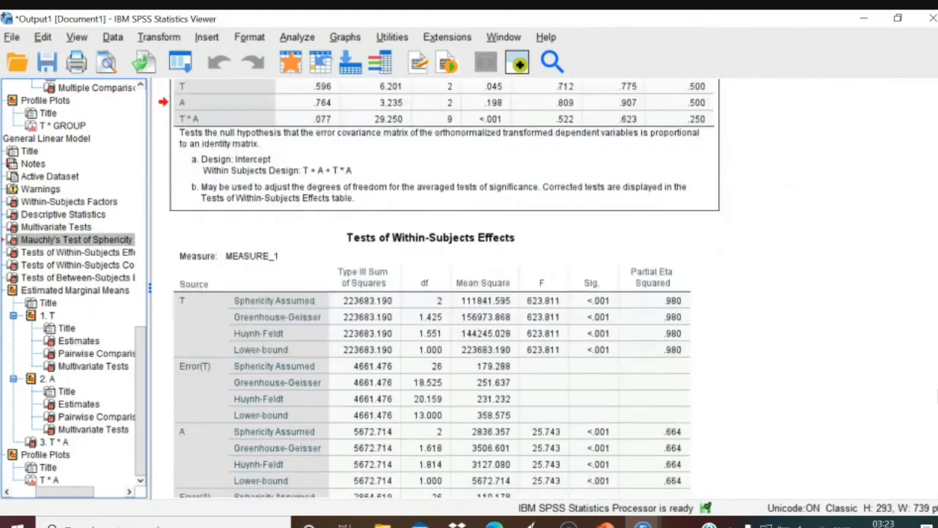
scroll(439, 289, "down", 1)
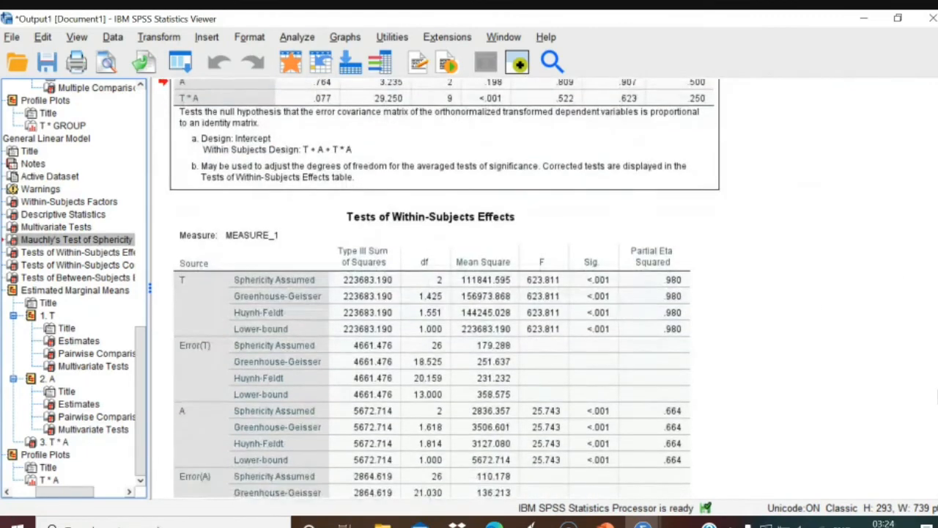
scroll(440, 289, "up", 1)
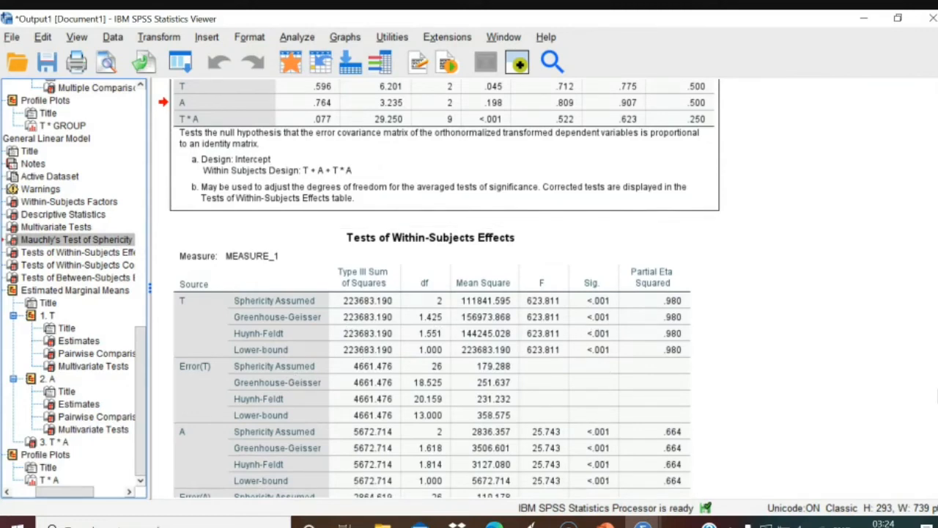
scroll(440, 288, "down", 3)
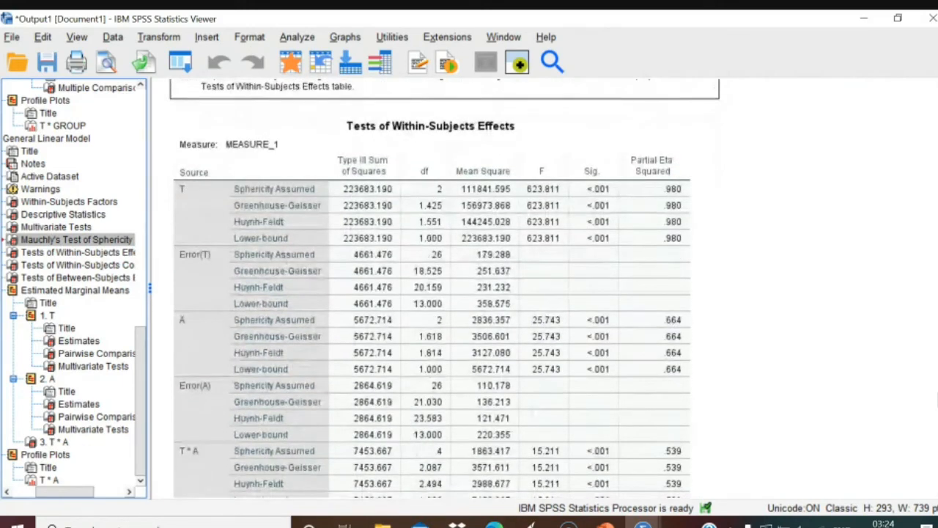
scroll(445, 288, "down", 1)
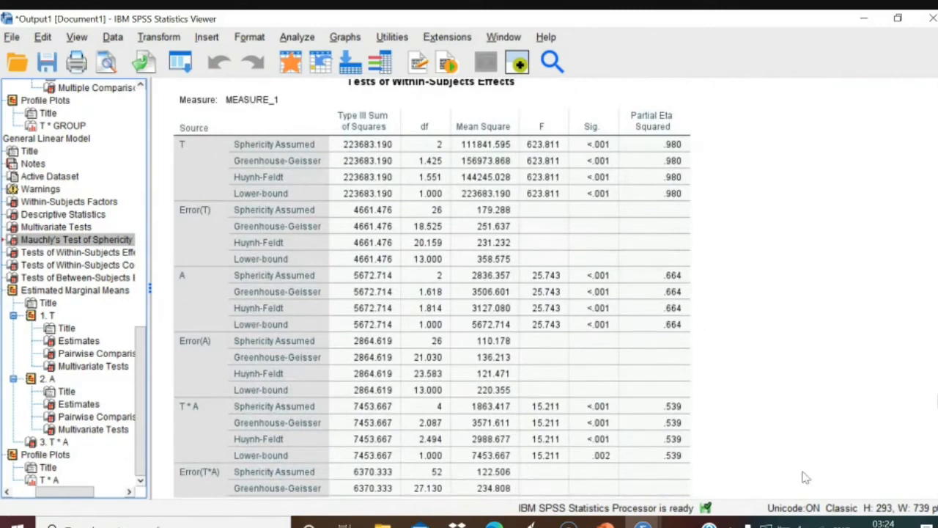
Examine the Tests of Within-Subjects Contrasts, comparing adjacent levels of T, A and their interaction.
scroll(937, 400, "down", 7)
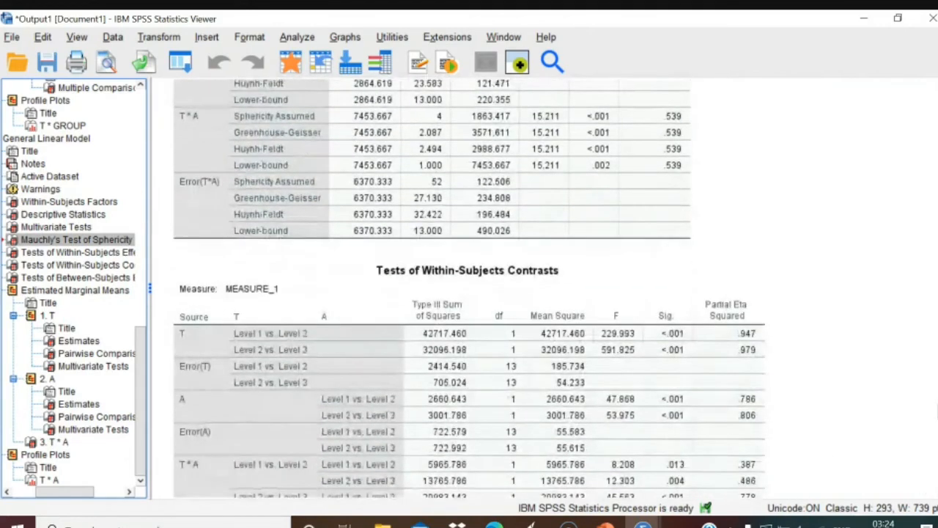
scroll(937, 412, "down", 2)
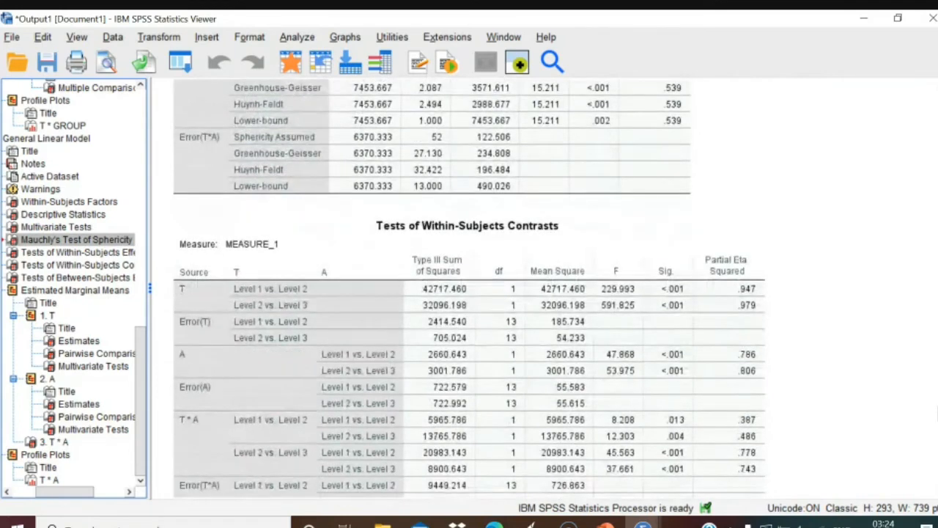
scroll(937, 414, "down", 2)
scroll(937, 414, "down", 1)
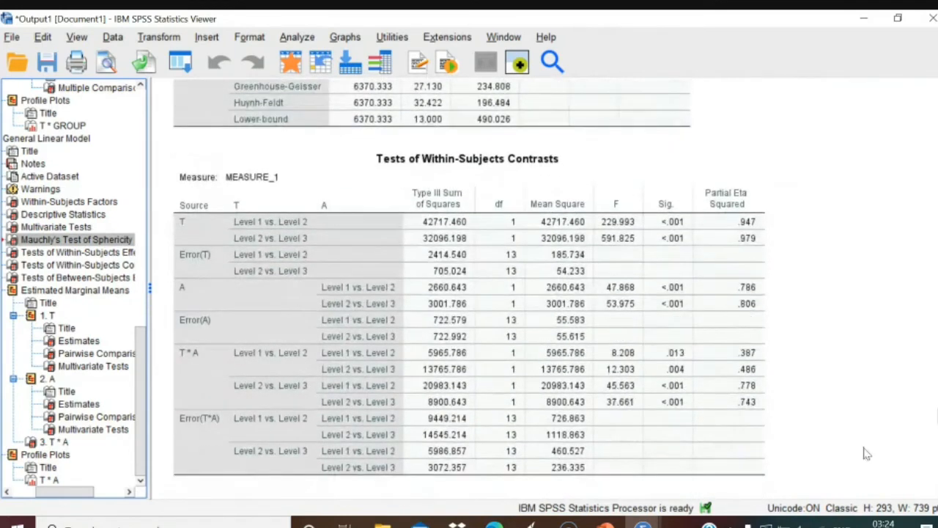
left_click(687, 393)
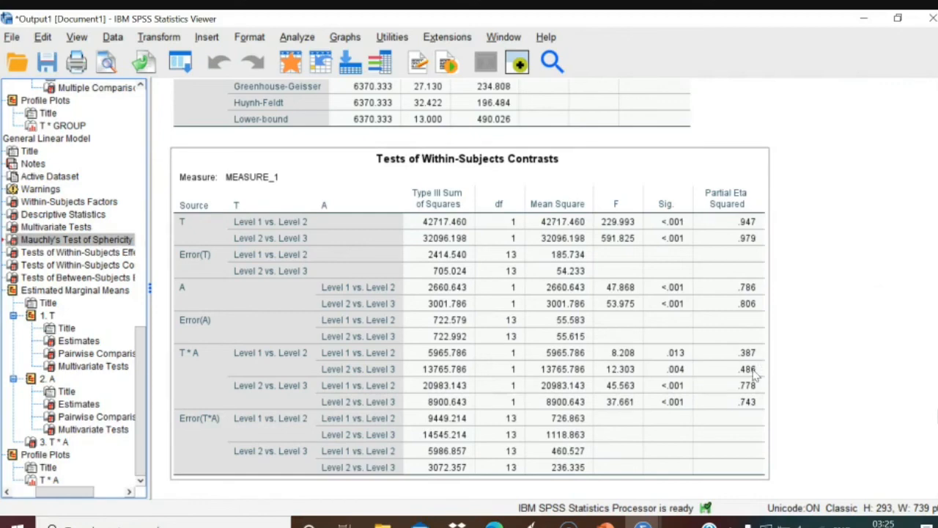
left_click(836, 381)
left_click(654, 269)
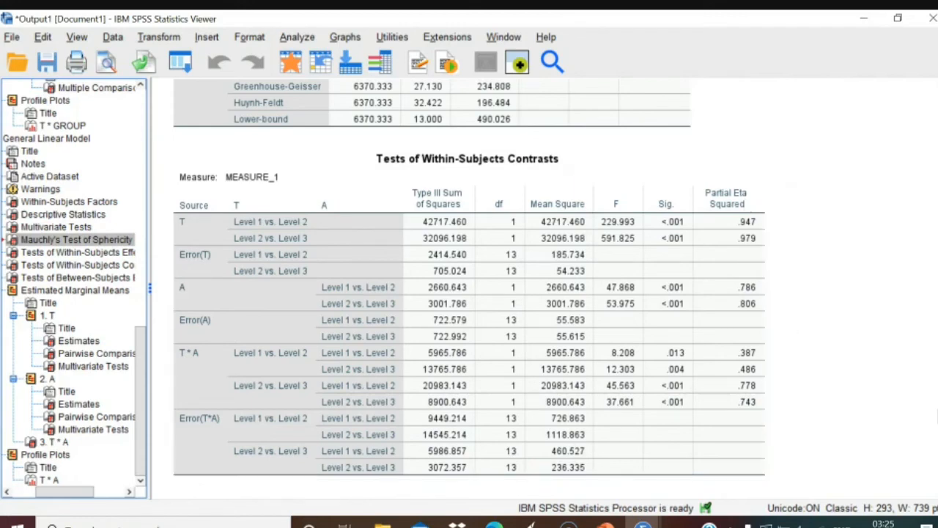
Review the Tests of Between-Subjects Effects and the marginal means estimates with Bonferroni-adjusted pairwise comparisons for T and A.
scroll(937, 416, "down", 8)
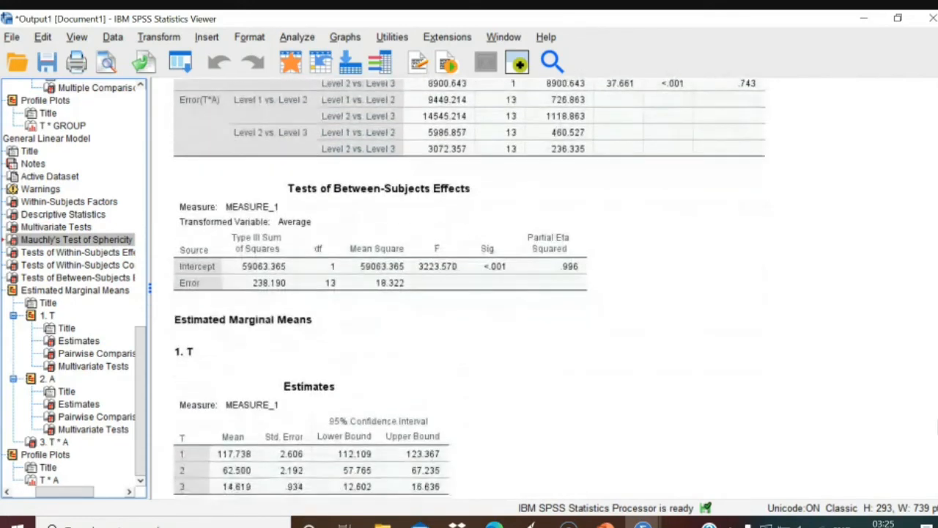
scroll(937, 427, "down", 1)
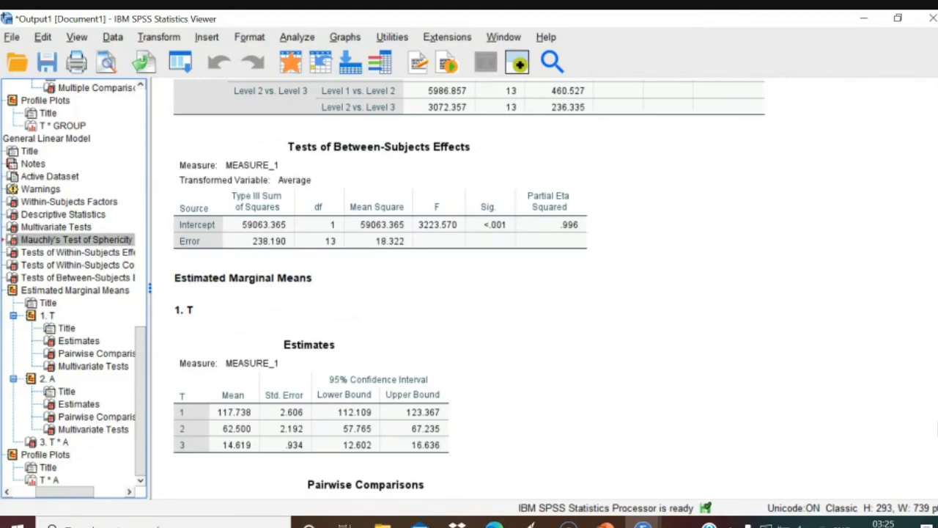
scroll(469, 293, "down", 5)
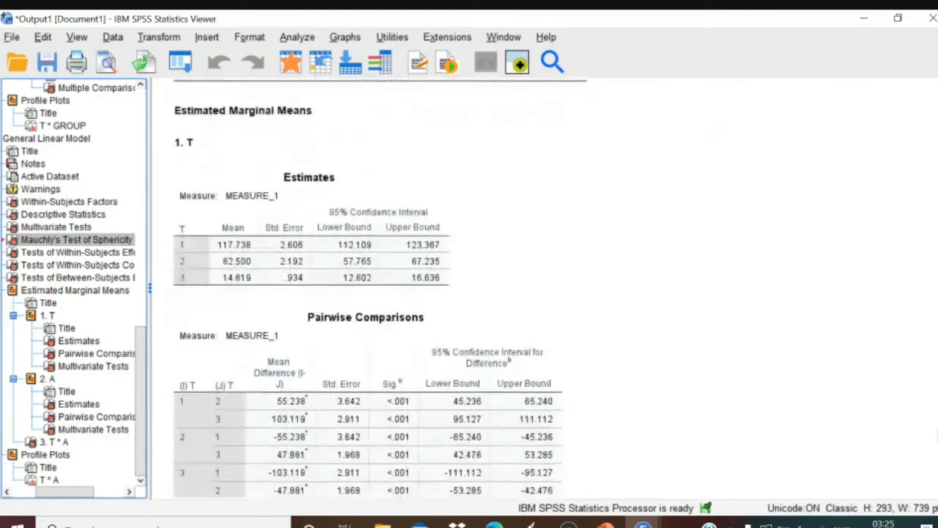
scroll(367, 294, "down", 3)
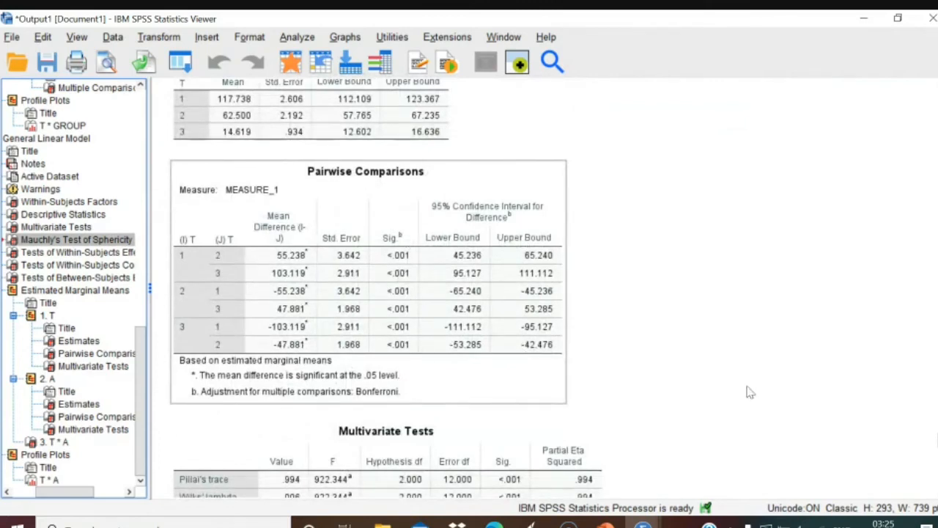
scroll(388, 291, "down", 9)
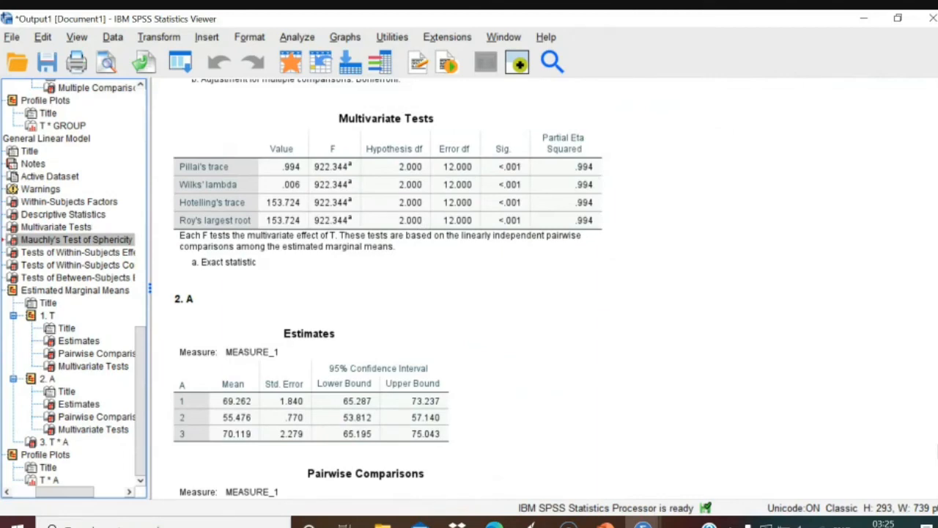
scroll(937, 455, "down", 8)
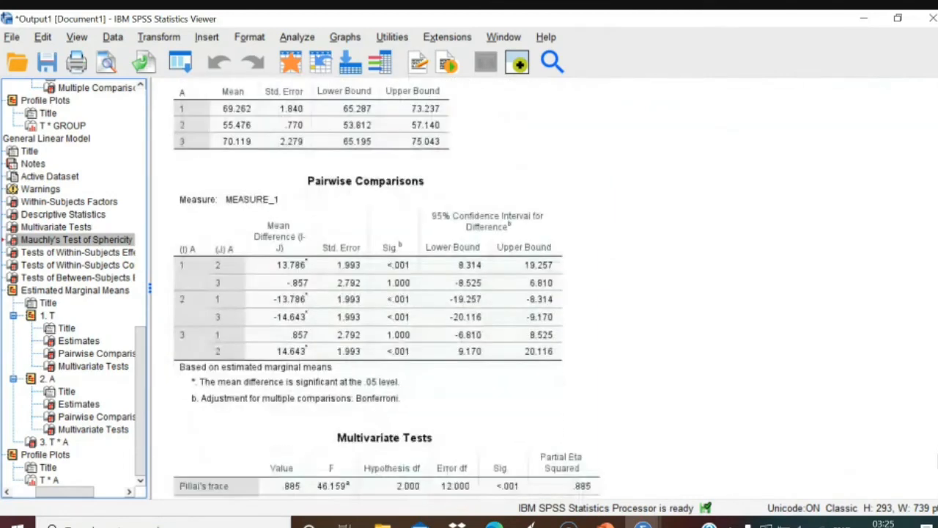
scroll(937, 455, "down", 1)
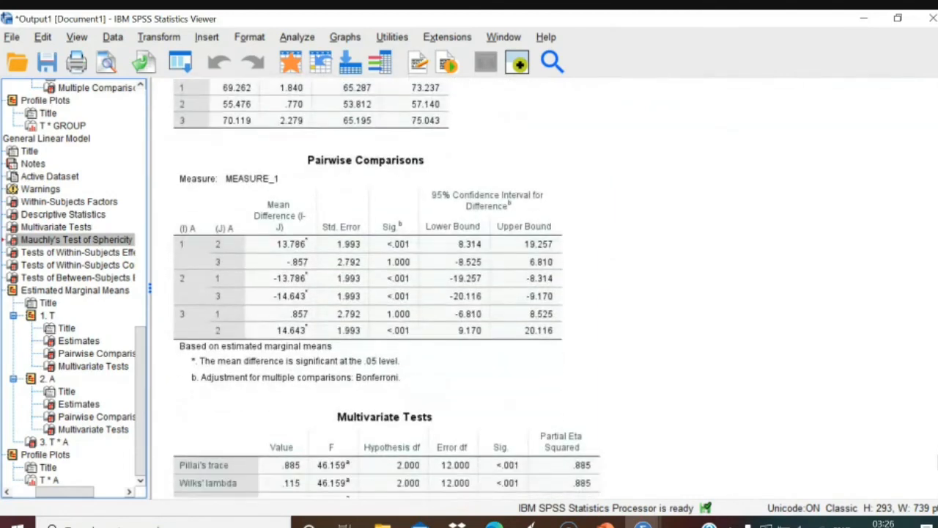
Examine the T*A profile plot of estimated marginal means, comparing the three A lines across the levels of T.
scroll(937, 462, "down", 18)
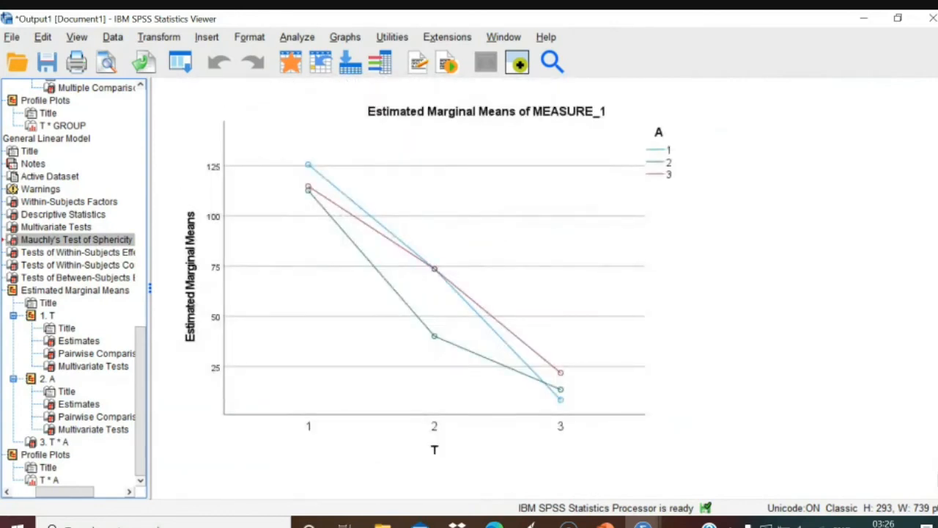
scroll(937, 477, "up", 8)
scroll(937, 477, "down", 7)
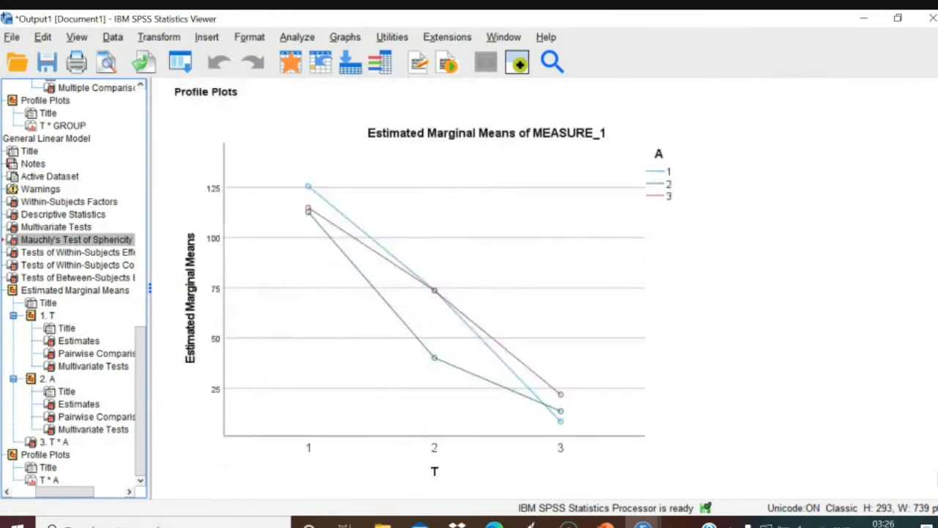
left_click(790, 408)
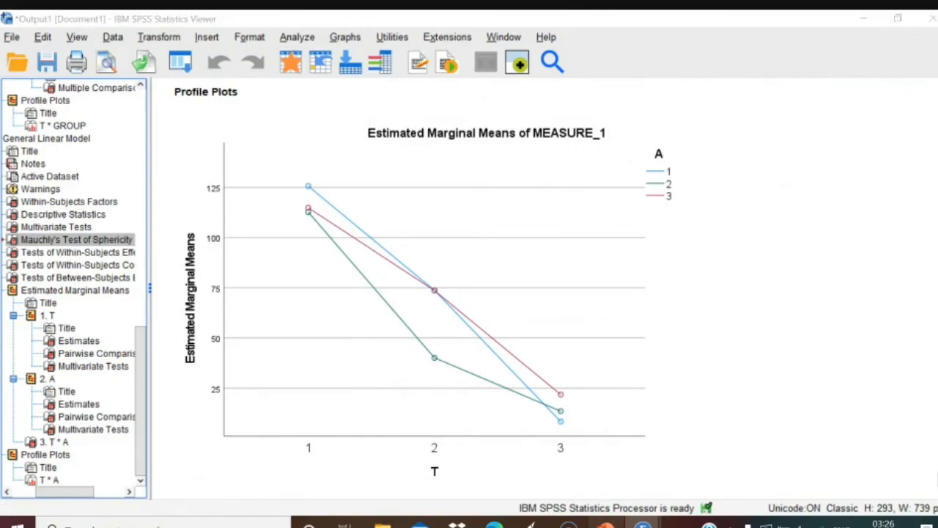
left_click(606, 525)
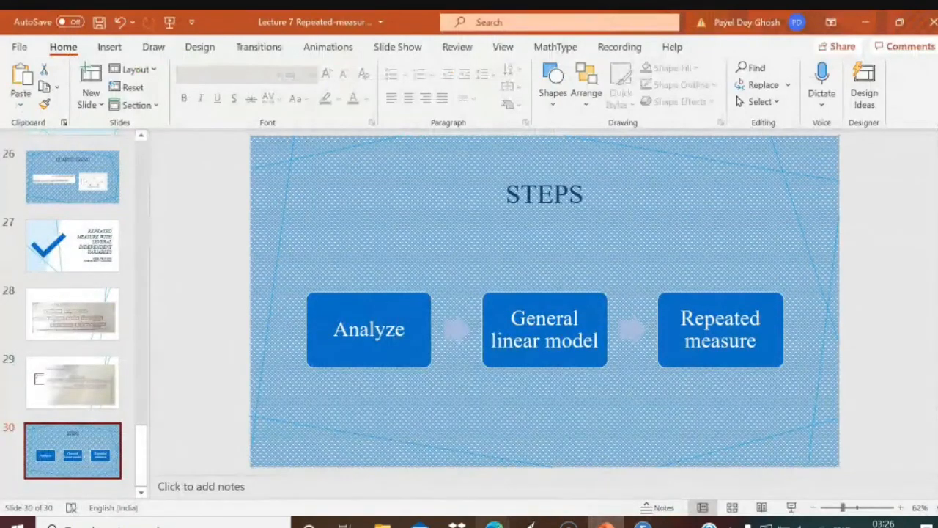
mouse_move(495, 523)
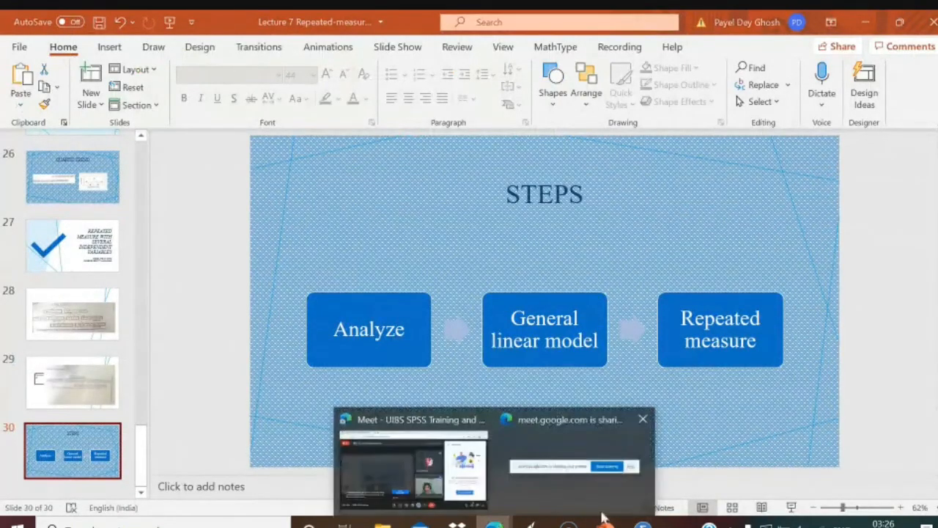
left_click(462, 469)
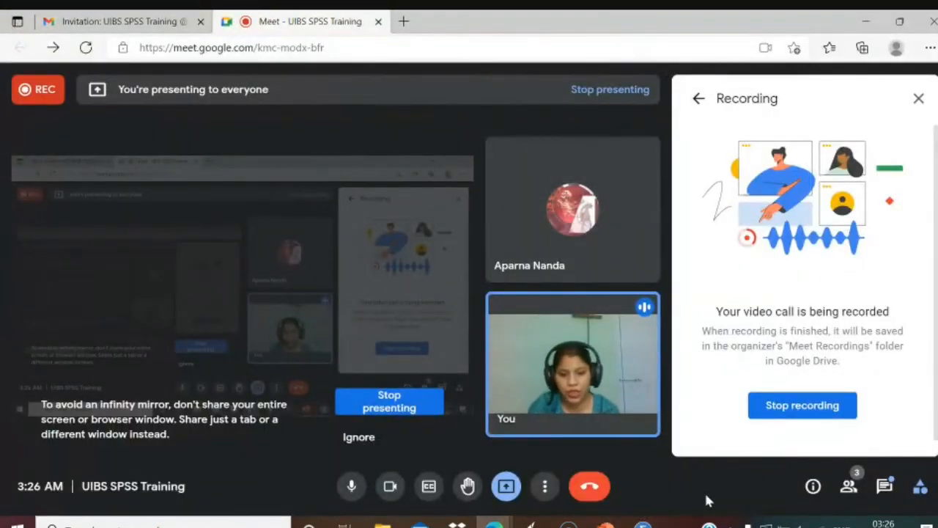
Switch to the Untitled4 [DataSet3] data editor and enter 0 in row 1 of a new variable after A2_T3.
mouse_move(643, 523)
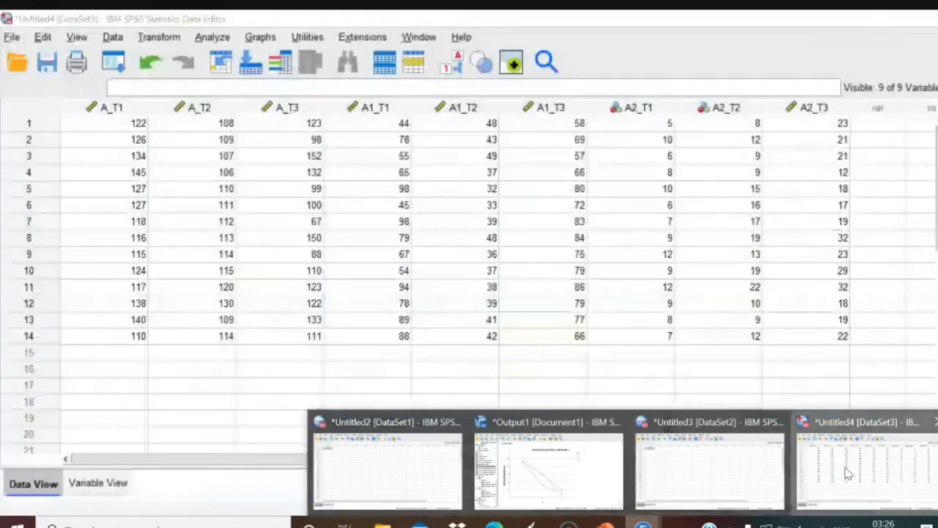
left_click(847, 472)
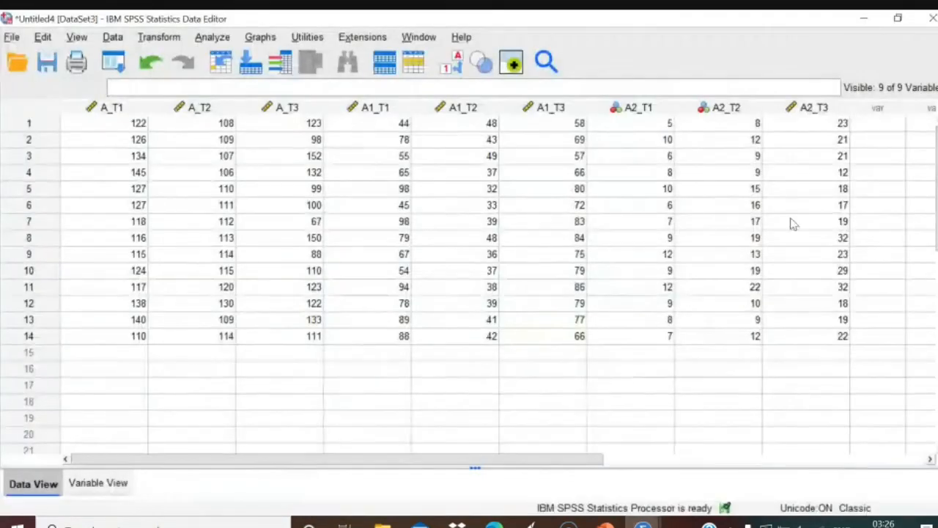
left_click(876, 109)
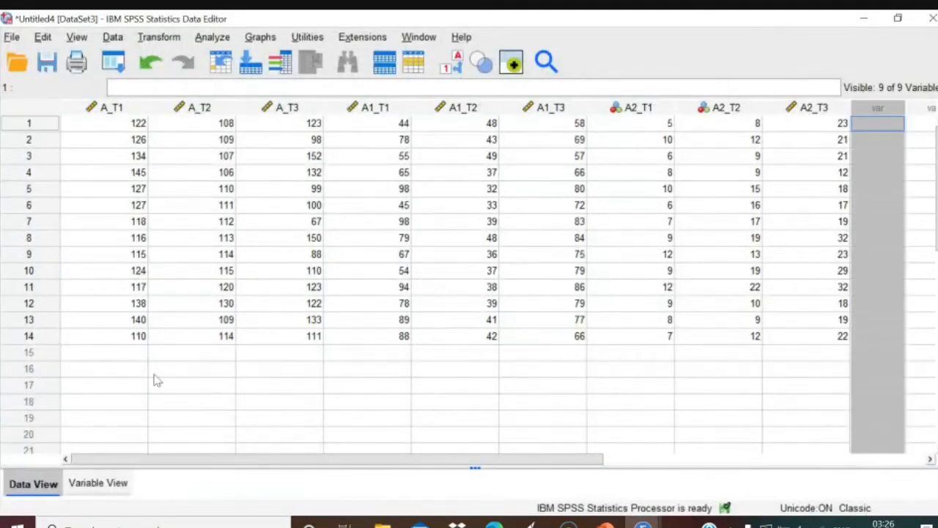
left_click(886, 125)
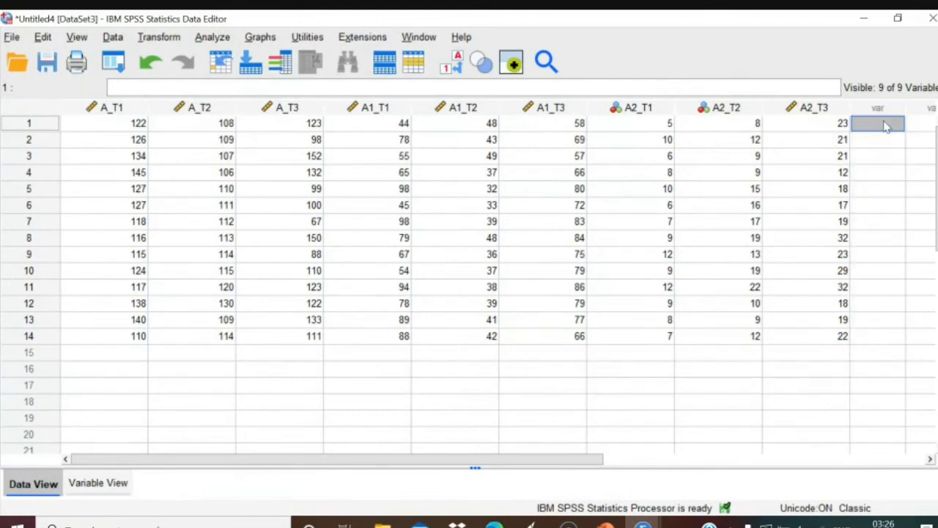
type("0")
left_click(870, 147)
left_click(871, 138)
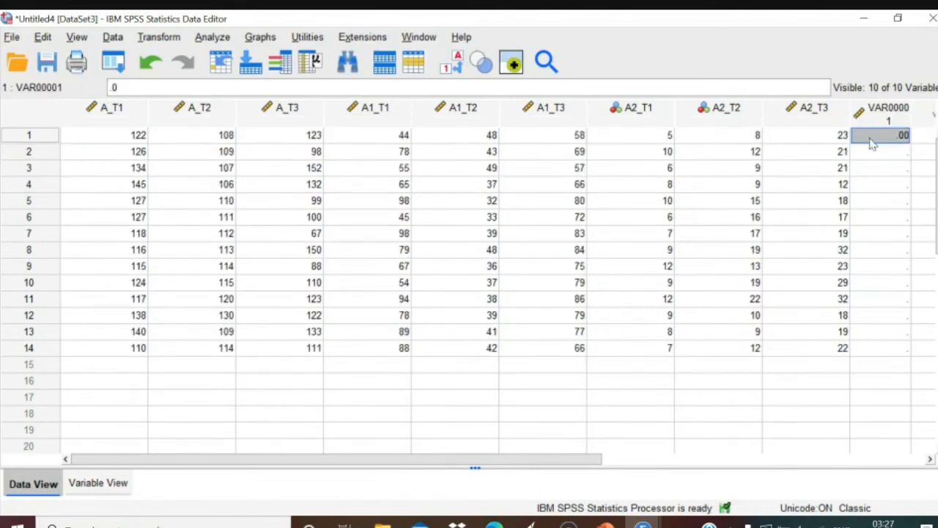
Copy the new variable's 0 from row 1 into row 2 and enter 0 in row 3.
left_click_drag(871, 143, 874, 235)
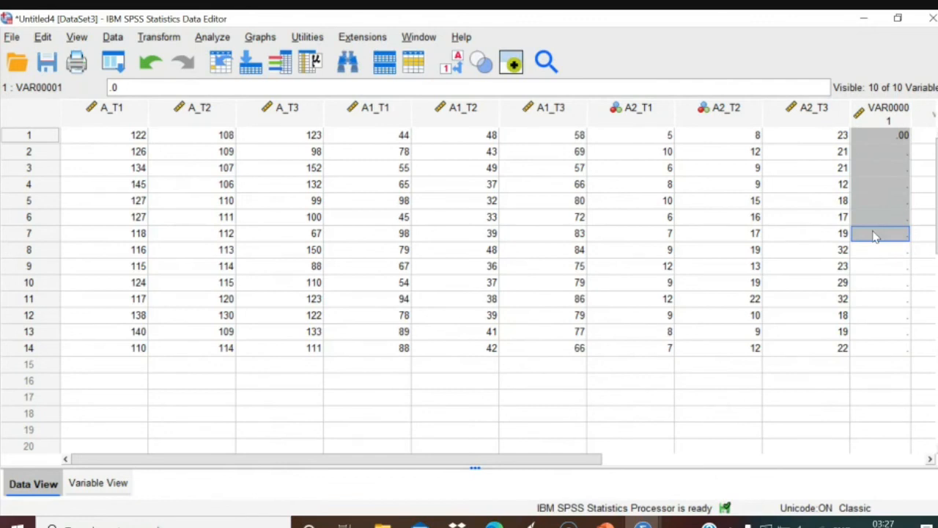
left_click_drag(882, 158, 884, 141)
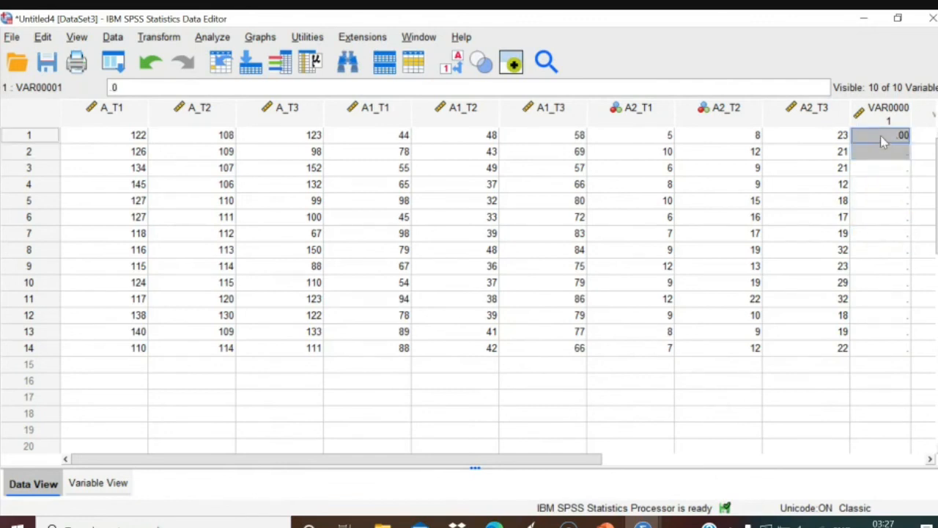
right_click(884, 142)
left_click(829, 168)
left_click_drag(888, 152, 886, 240)
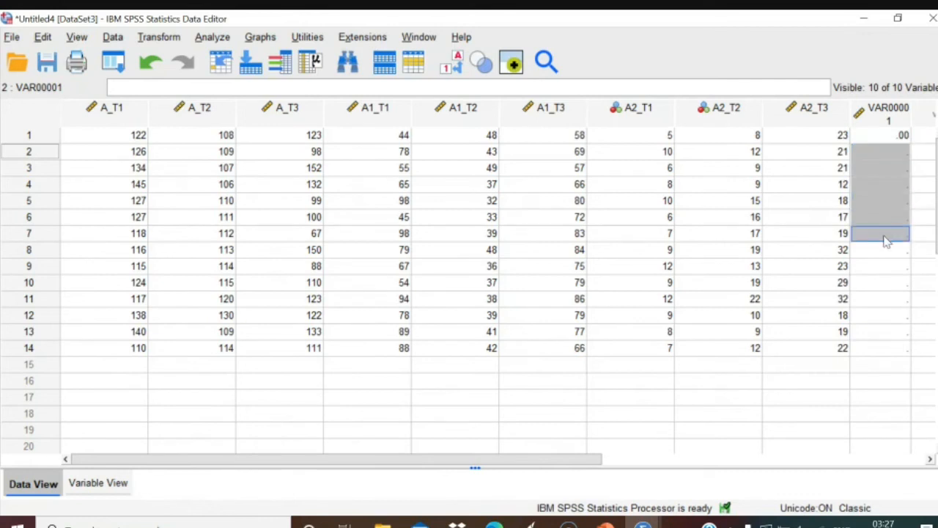
key("ctrl+v")
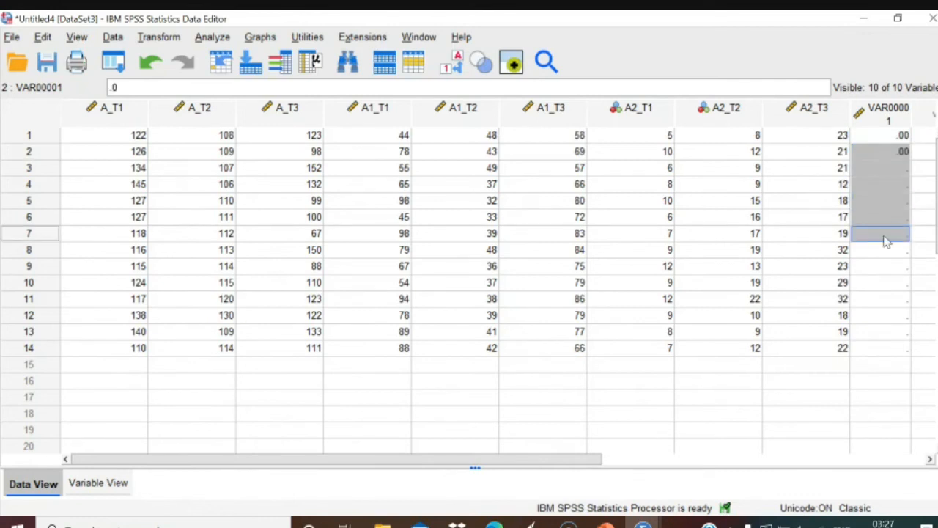
left_click(888, 170)
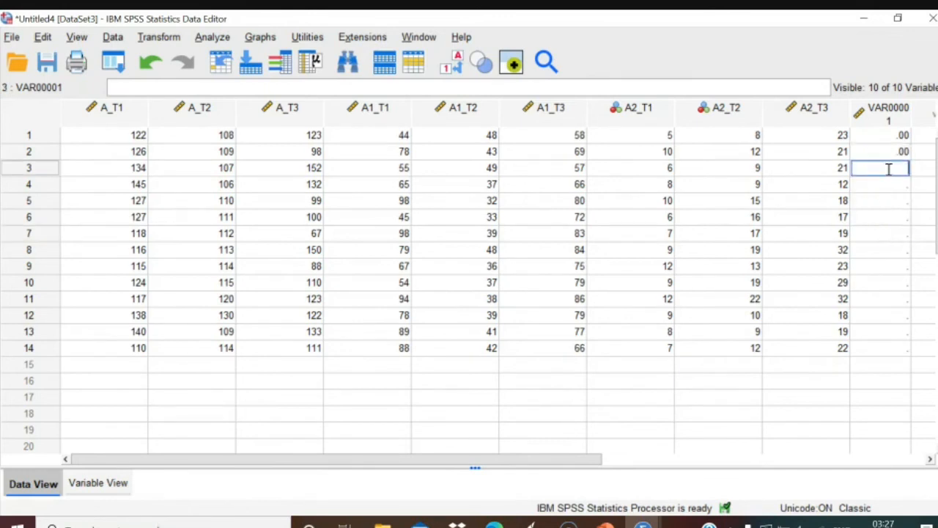
type("0")
key("Return")
Copy the 0 from row 1 of the new variable and fill rows 4 to 7 with it.
left_click_drag(900, 135, 902, 153)
left_click(899, 141)
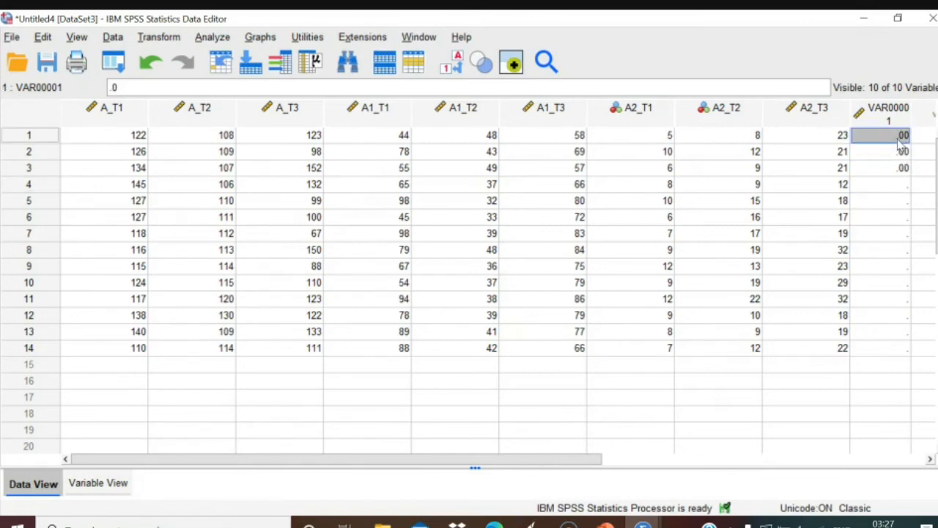
right_click(901, 141)
left_click(839, 170)
left_click(901, 185)
left_click_drag(900, 197, 906, 235)
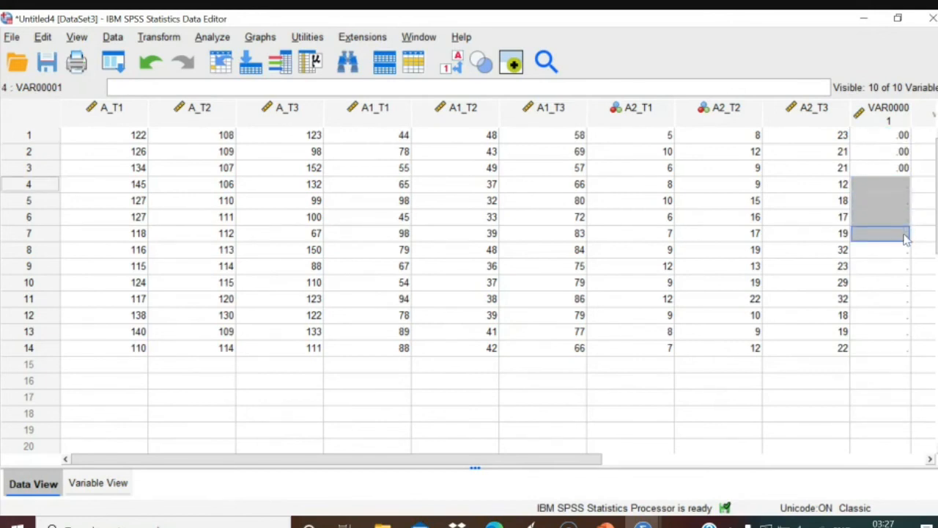
key("ctrl+v")
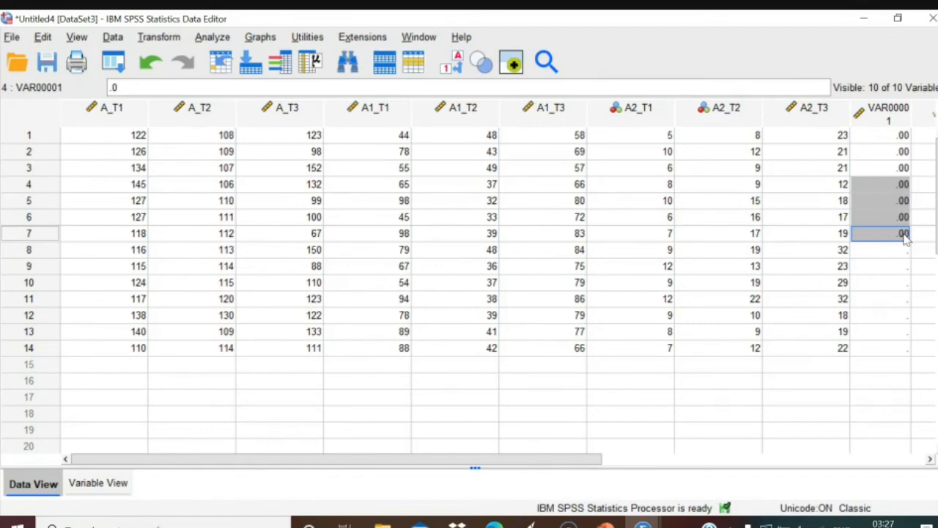
Enter 1 in row 8 of the new variable to start the second group.
left_click(894, 252)
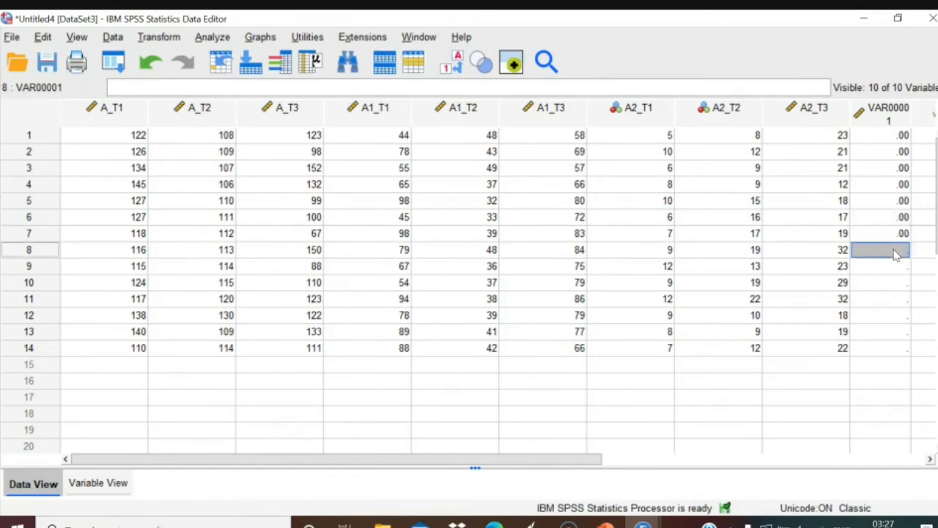
type("1")
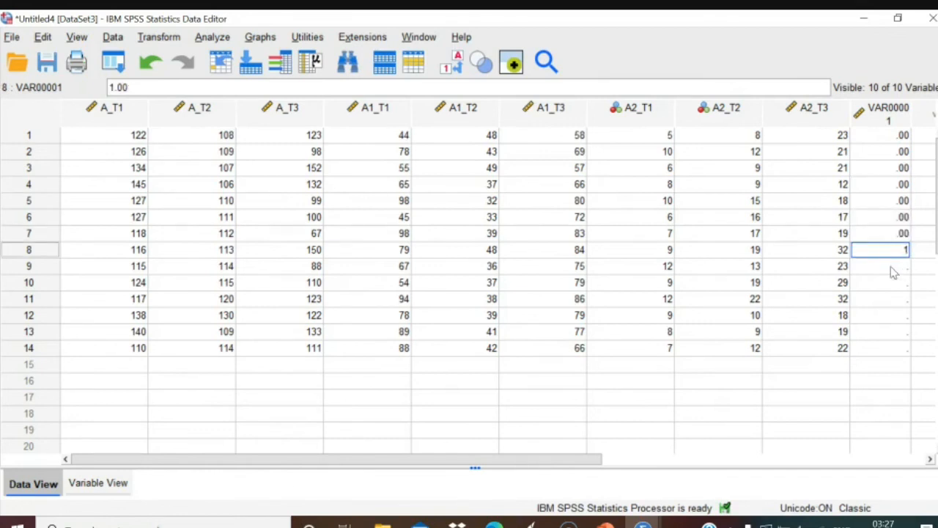
double_click(888, 251)
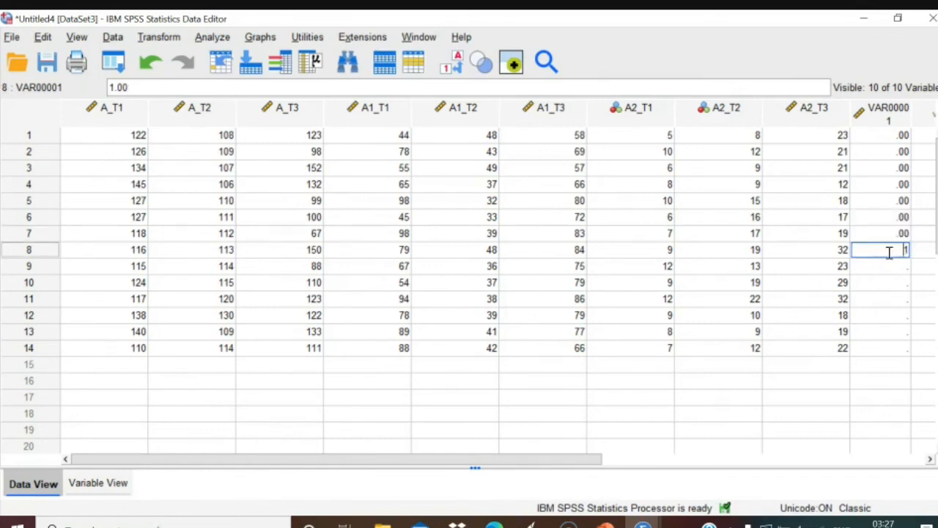
left_click(926, 300)
Copy the 1 from row 8 of the new variable and paste it over the selected rows 9 to 14.
left_click_drag(893, 252, 896, 352)
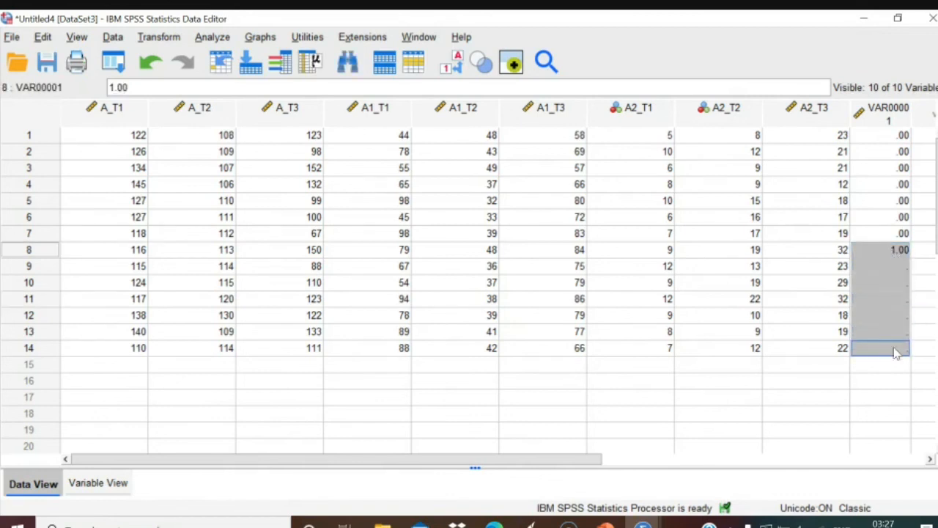
right_click(884, 248)
left_click(825, 281)
left_click(893, 270)
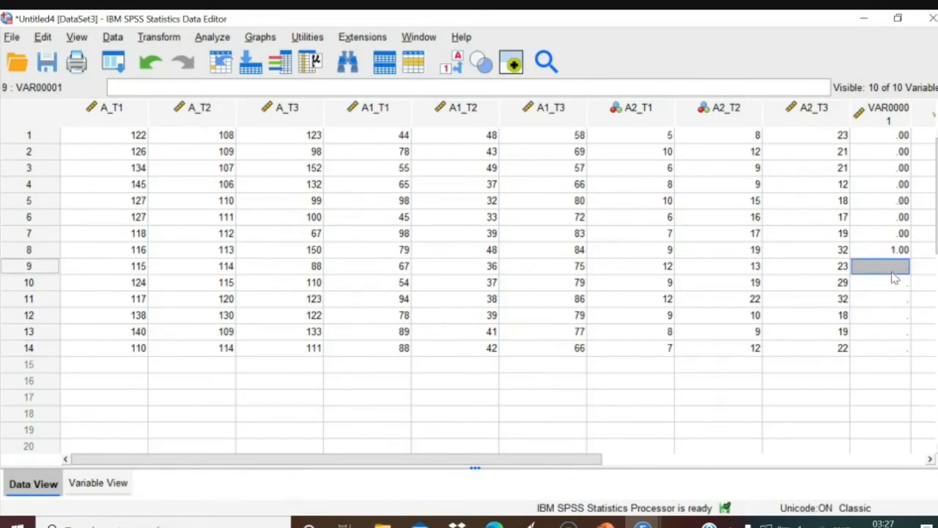
left_click_drag(894, 272, 900, 350)
key("ctrl+v")
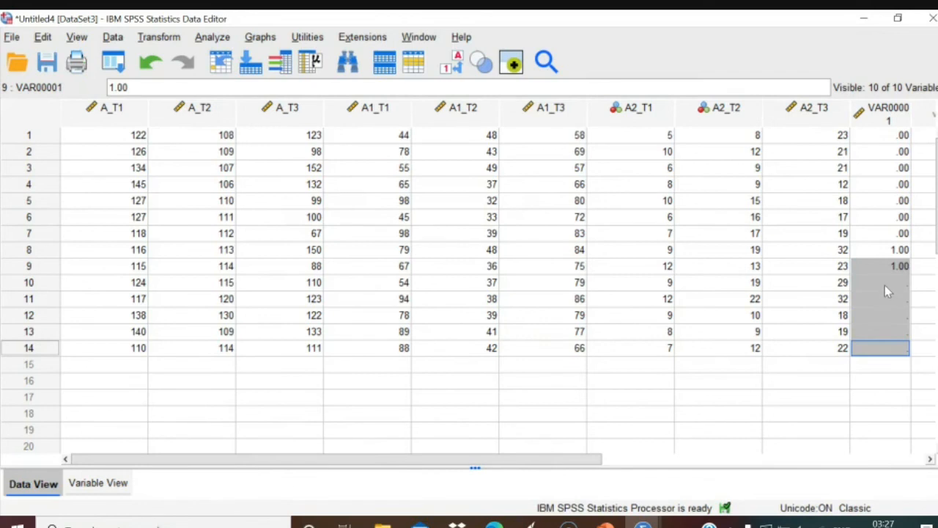
Try to fill the selected rows 10 to 14 of VAR00001 with the copied 1.
left_click(925, 299)
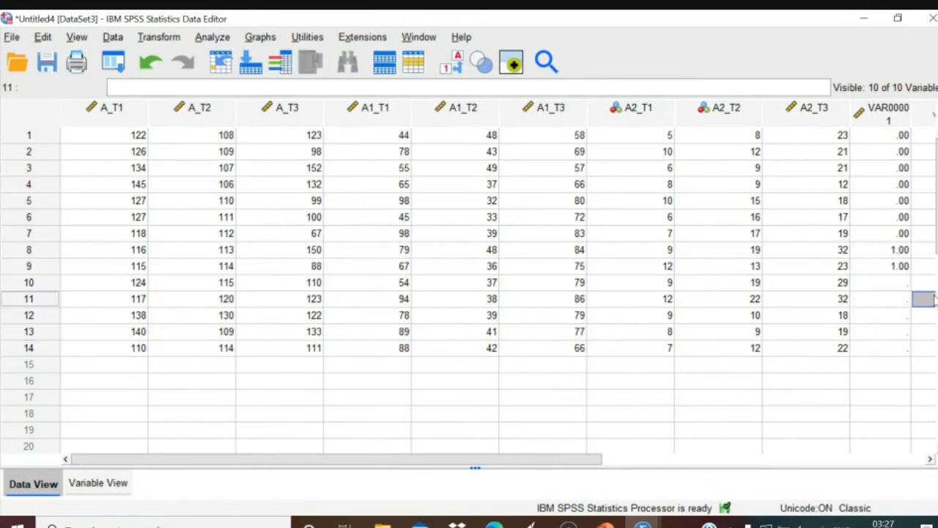
left_click_drag(903, 287, 903, 350)
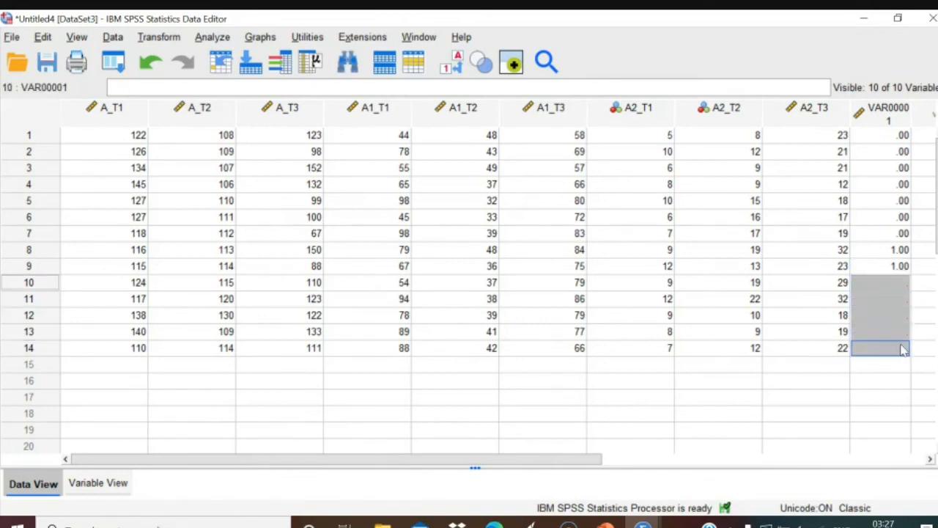
key("ctrl+v")
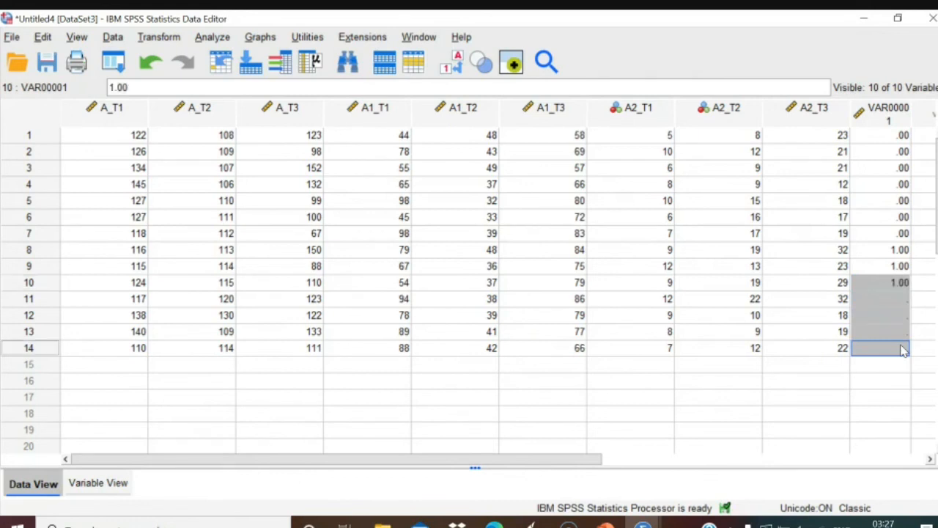
Enter 1 in each of rows 11 to 14 of VAR00001 to complete the second group.
left_click(893, 307)
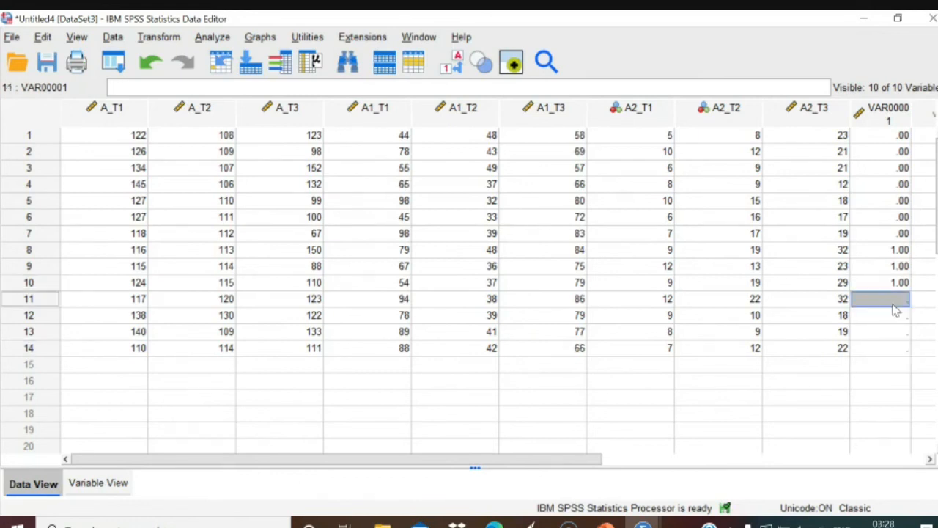
type("1")
left_click(898, 320)
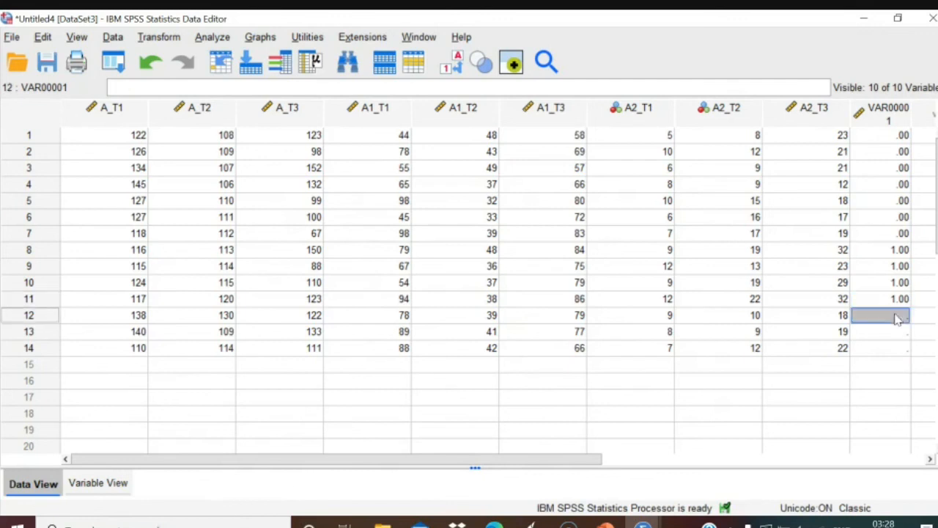
type("11")
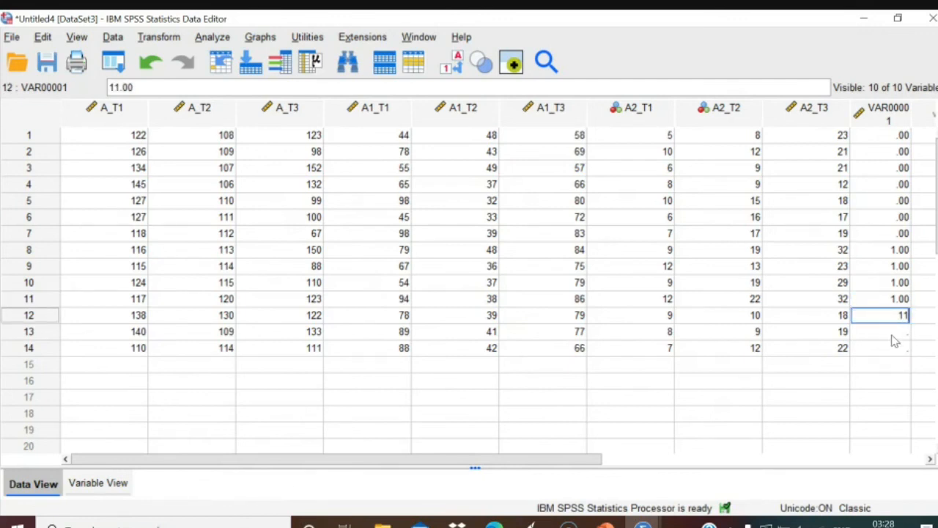
key("BackSpace")
left_click(894, 334)
type("1")
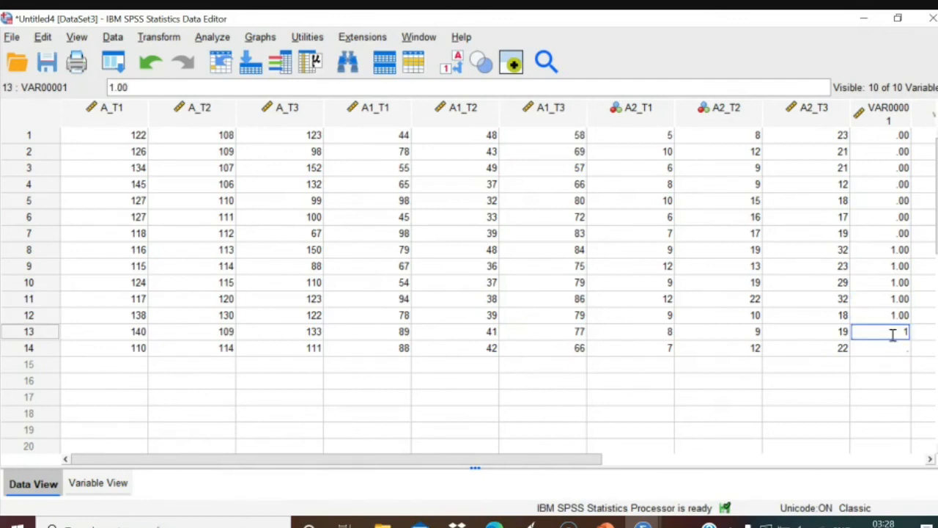
left_click(894, 346)
type("1")
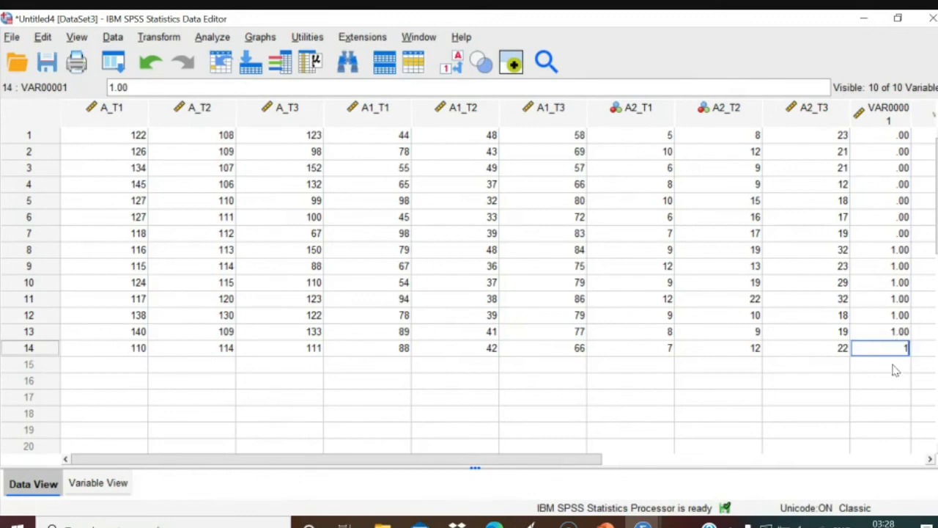
left_click(896, 367)
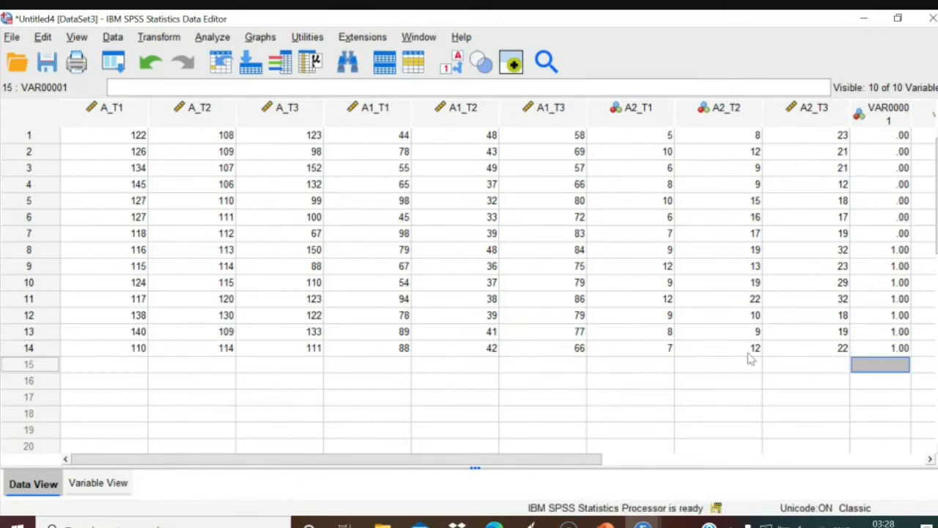
Set the decimals of VAR00001 to 0 in the variable definitions and return to the data values.
left_click(117, 494)
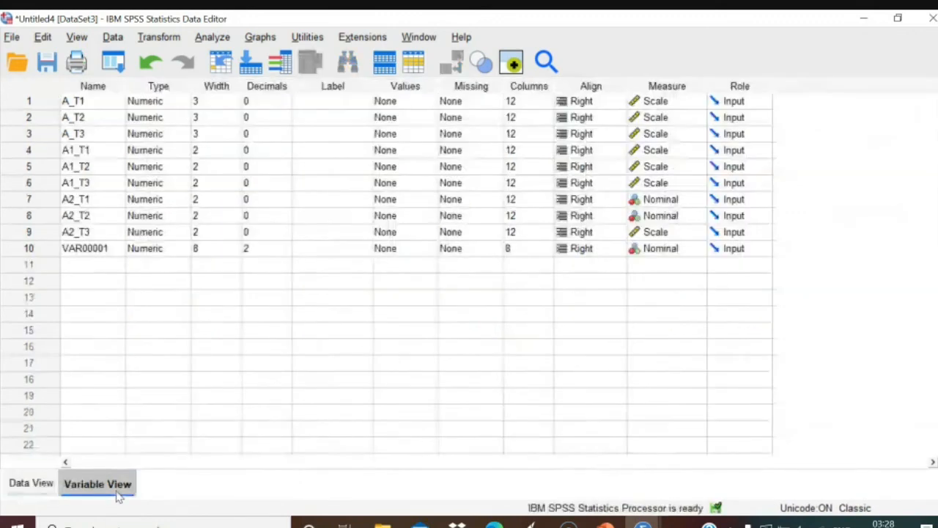
left_click(246, 250)
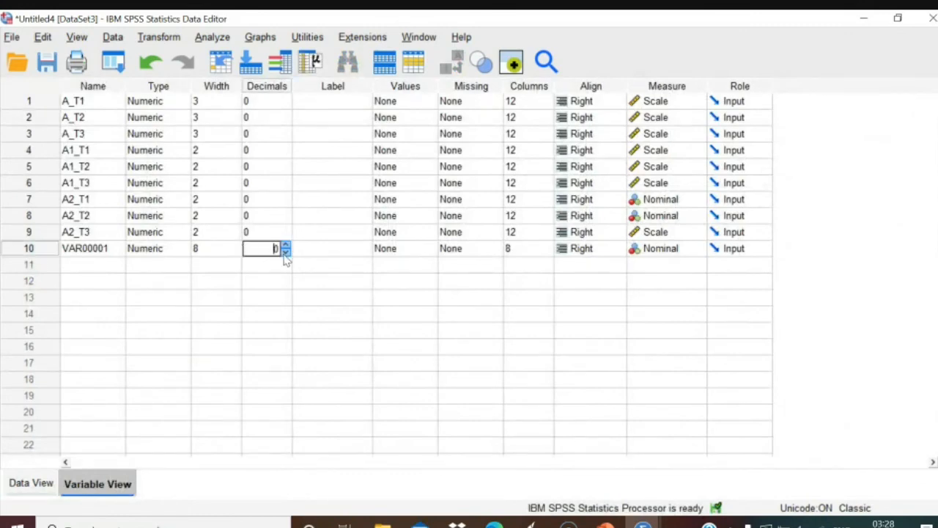
left_click(37, 484)
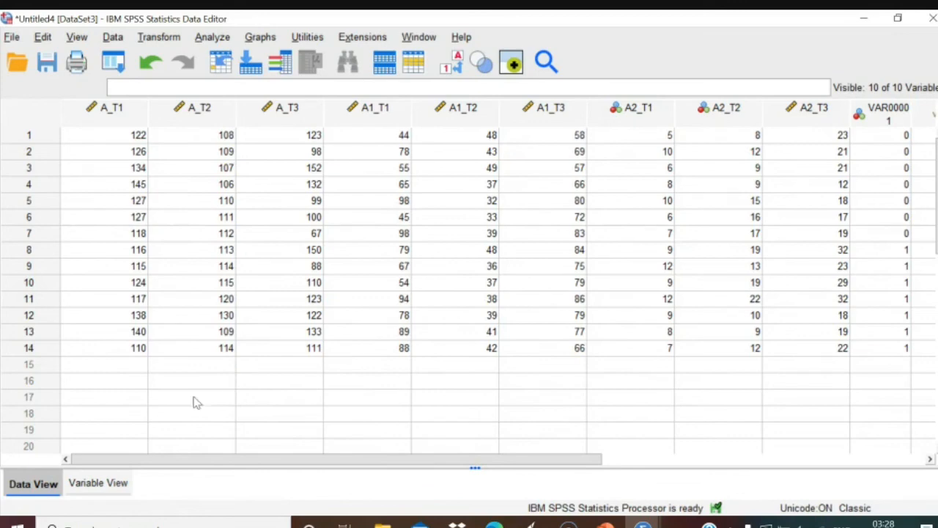
left_click(103, 486)
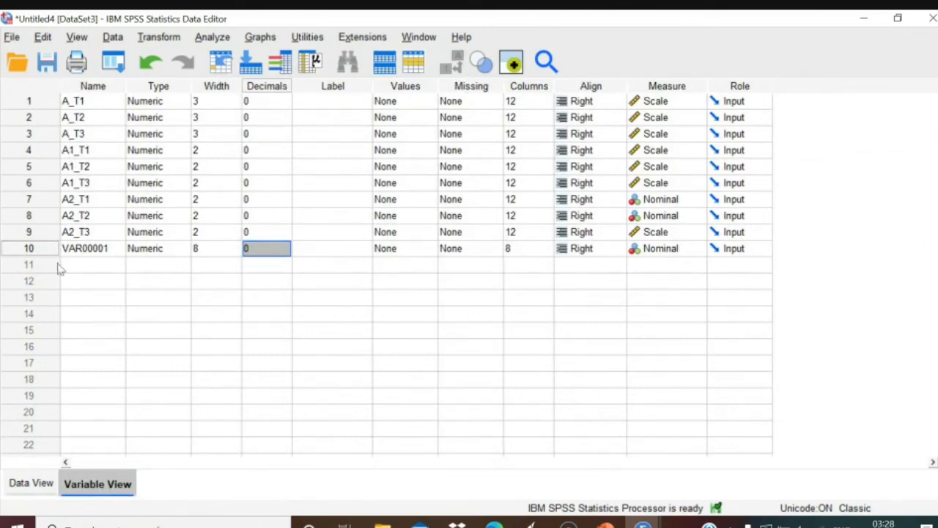
left_click(33, 483)
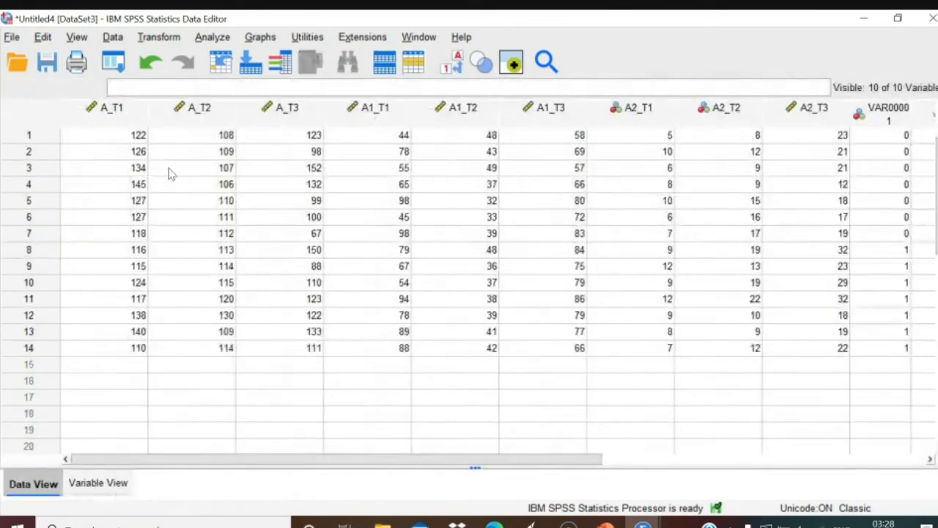
Select all variables from A_T1 through VAR00001 and clear them from the dataset.
left_click(118, 110)
left_click_drag(178, 115, 862, 134)
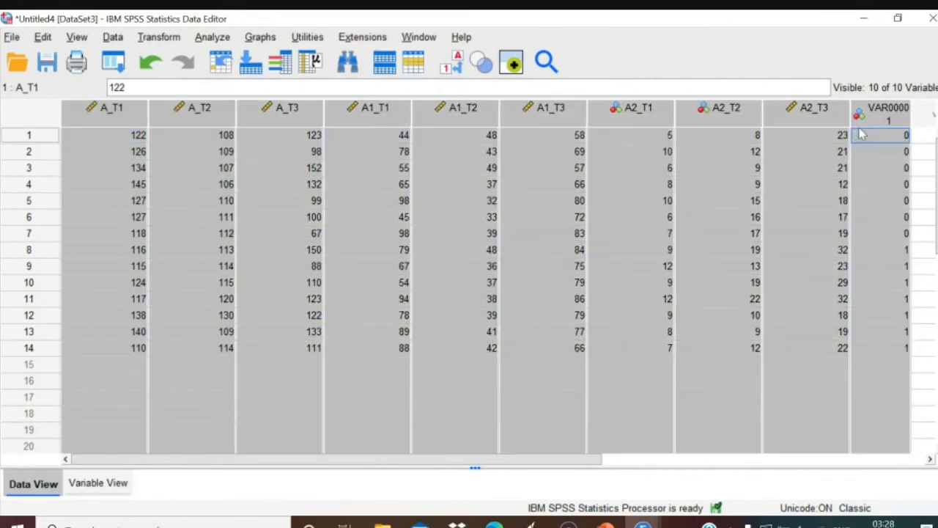
right_click(352, 197)
left_click(395, 330)
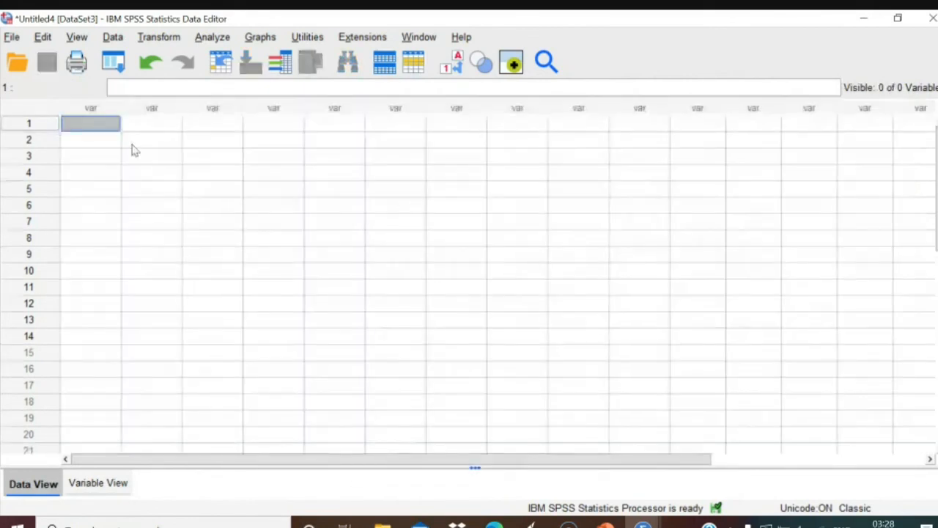
Import the Excel file Partial.xlsx from New folder as a new dataset.
left_click(20, 37)
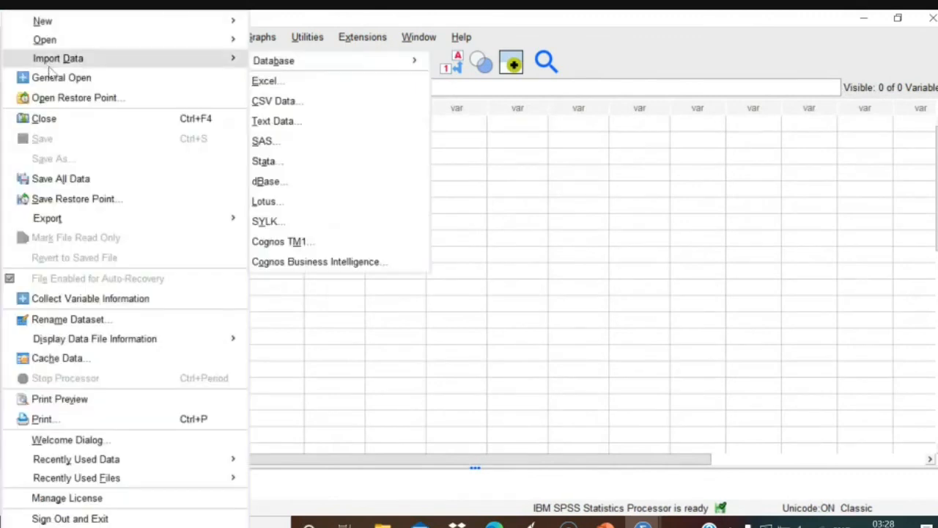
mouse_move(210, 58)
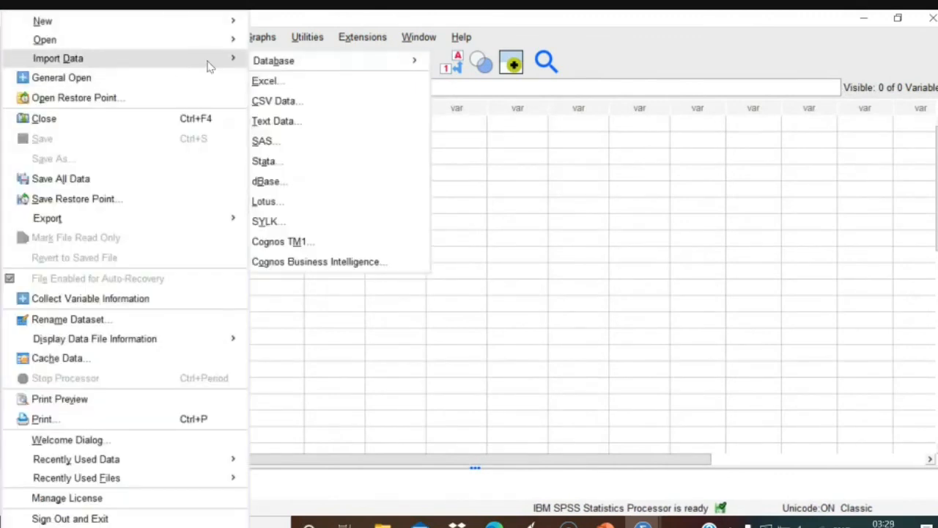
left_click(268, 80)
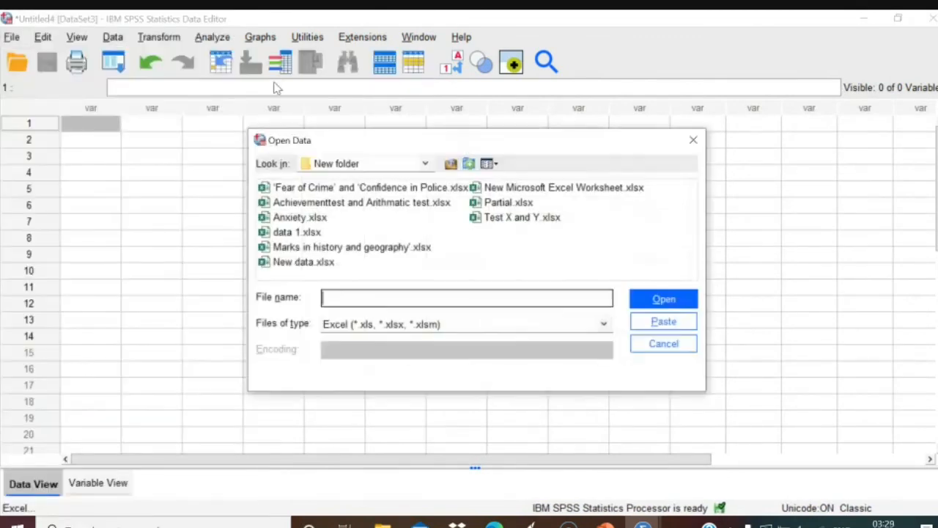
left_click(522, 205)
left_click(634, 302)
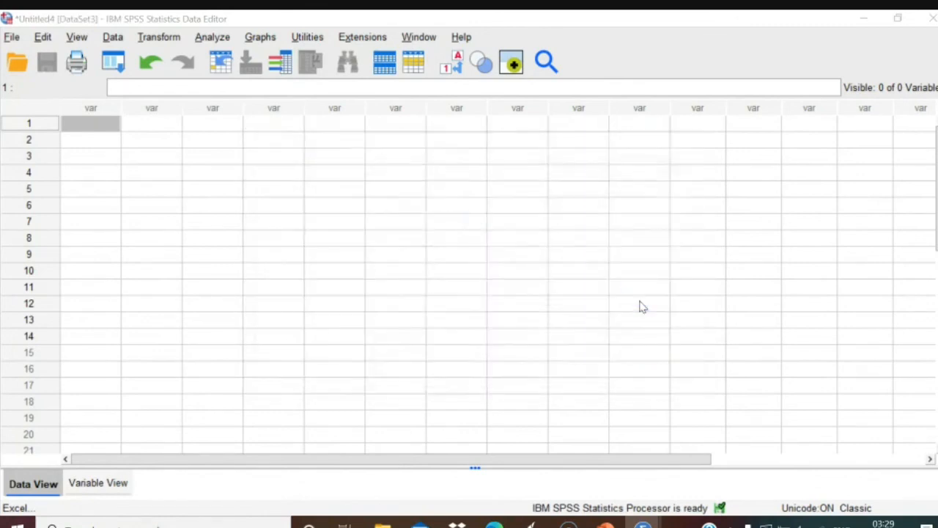
left_click(390, 459)
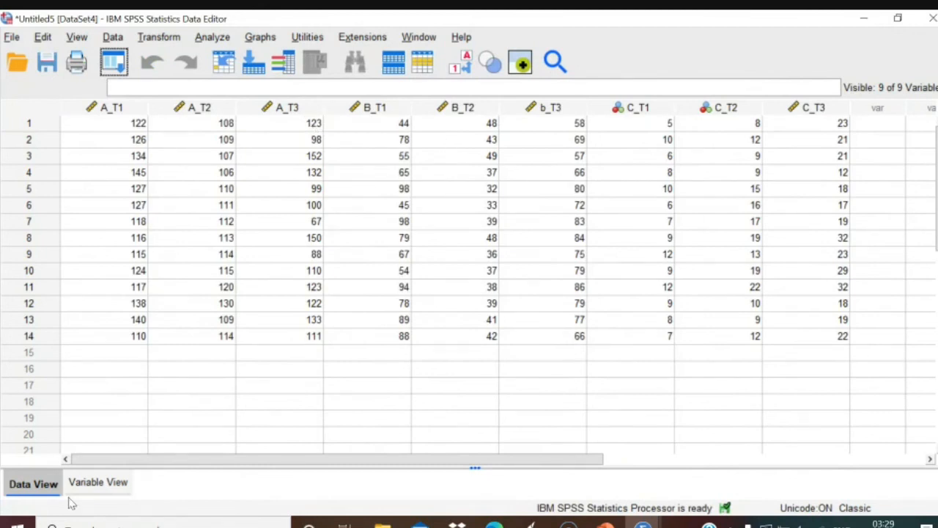
Define two within-subject factors for a Repeated Measures general linear model: T with 3 levels and A with 3 levels.
left_click(227, 38)
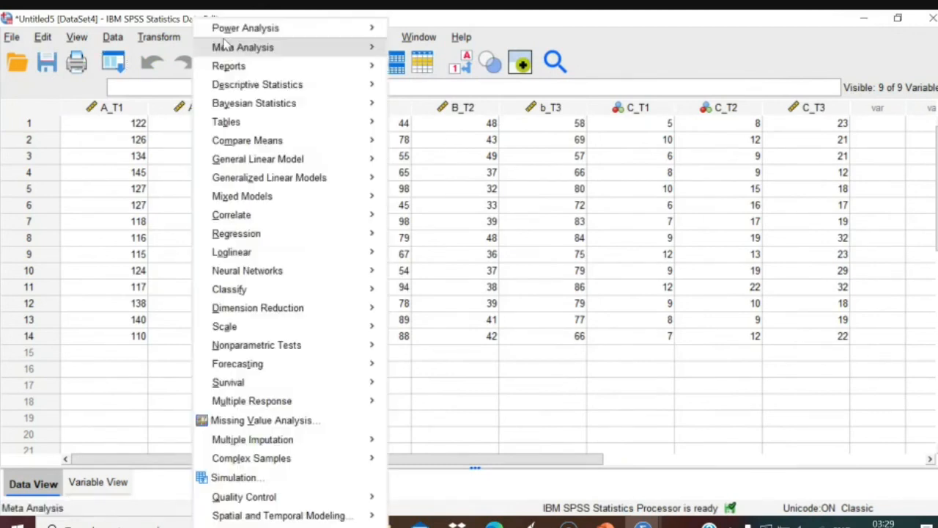
mouse_move(249, 160)
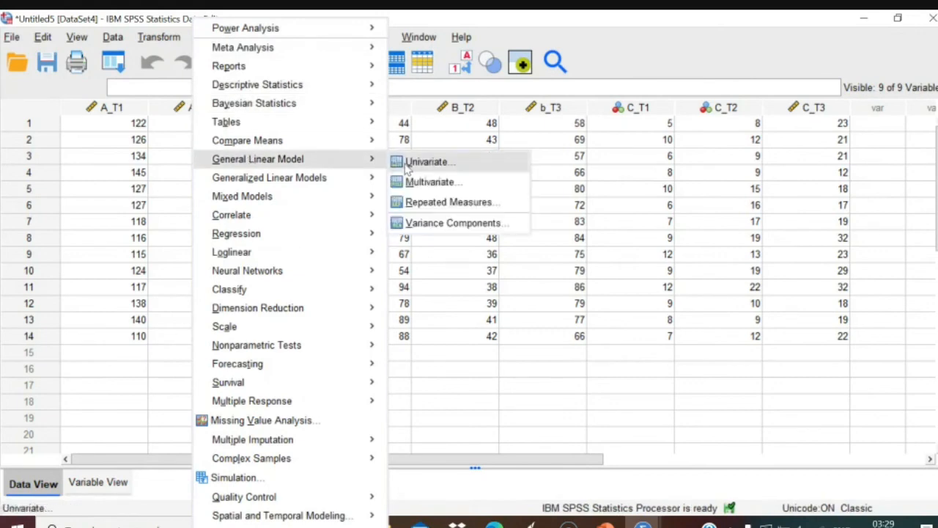
left_click(423, 204)
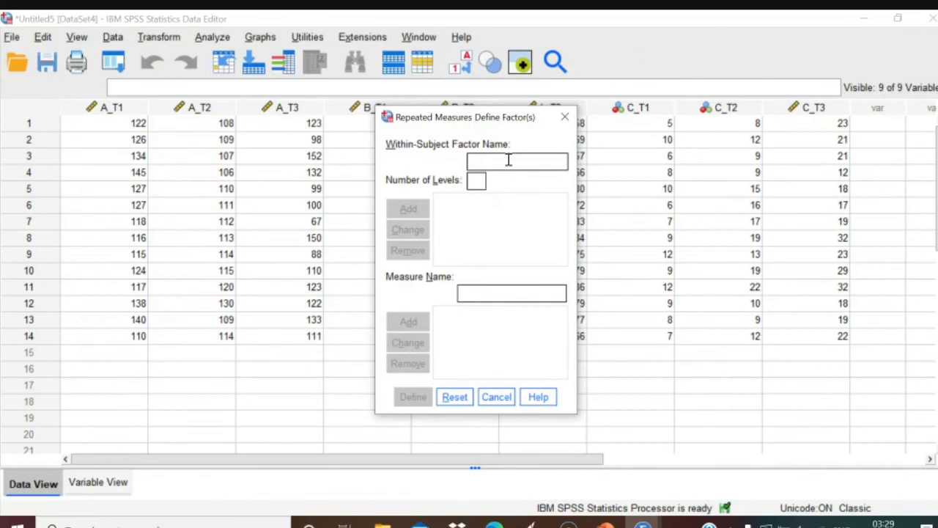
left_click(478, 182)
type("3")
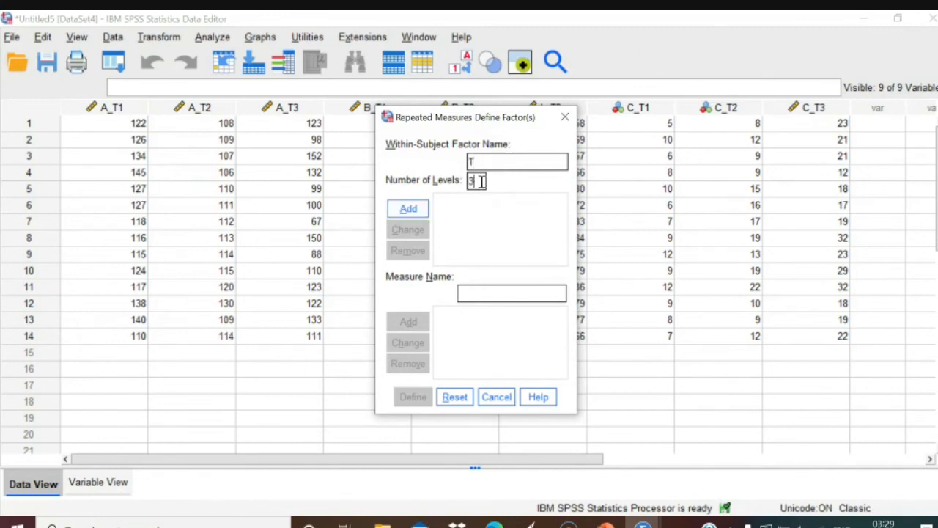
left_click(408, 209)
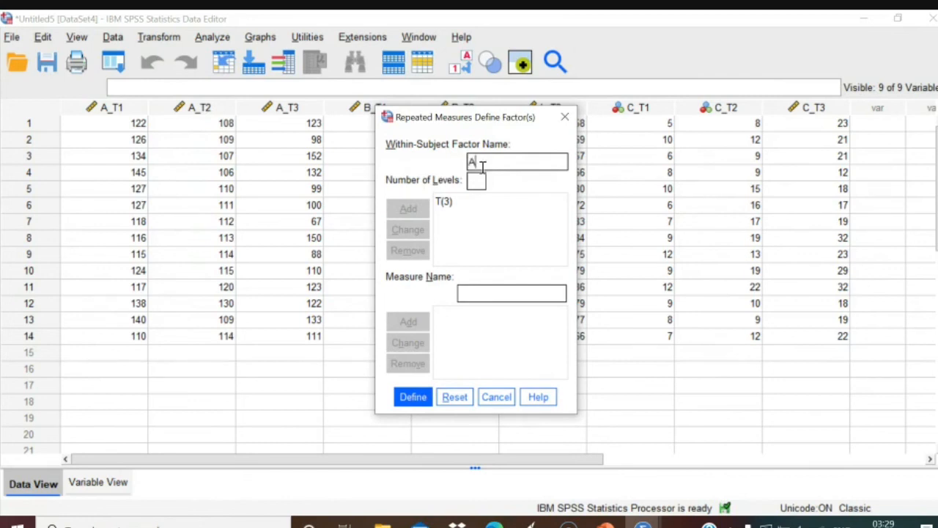
left_click(483, 180)
type("3")
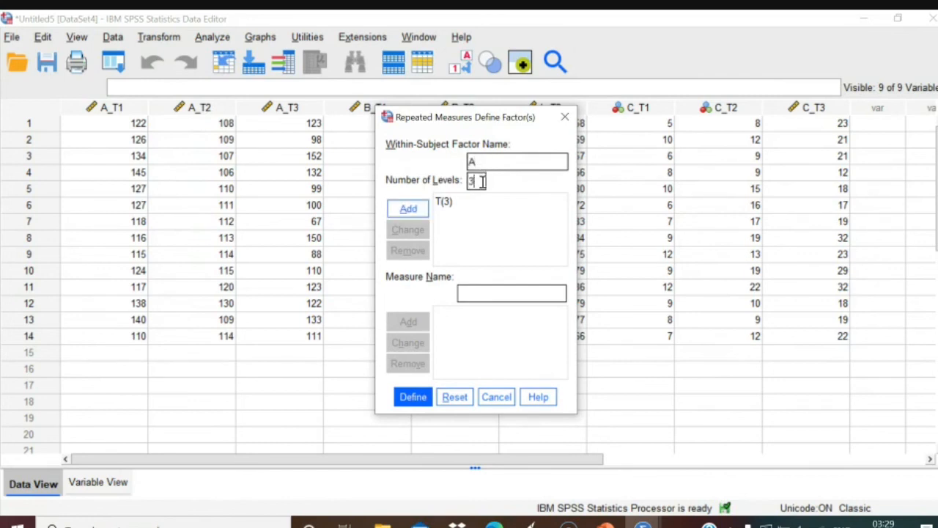
left_click(408, 209)
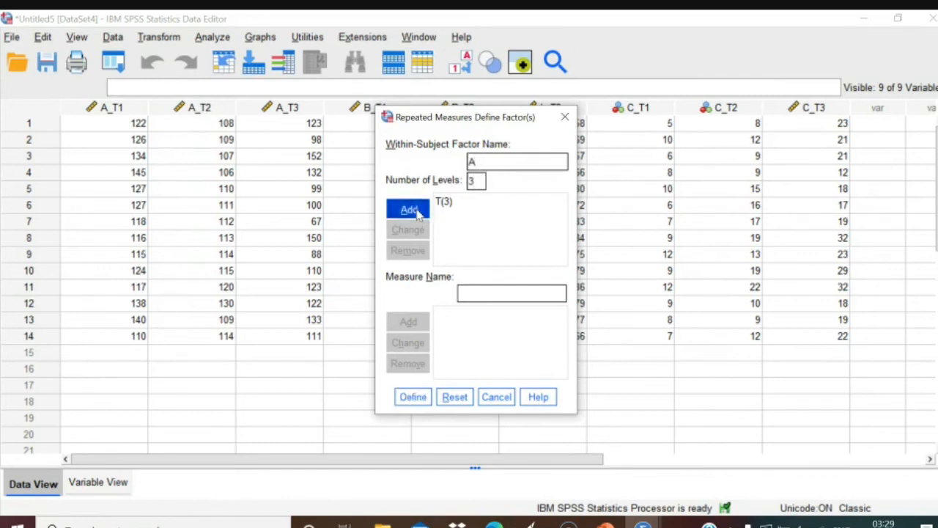
Examine the within-subjects variable slots for the T and A combinations, and close the Repeated Measures setup without running it.
left_click(405, 397)
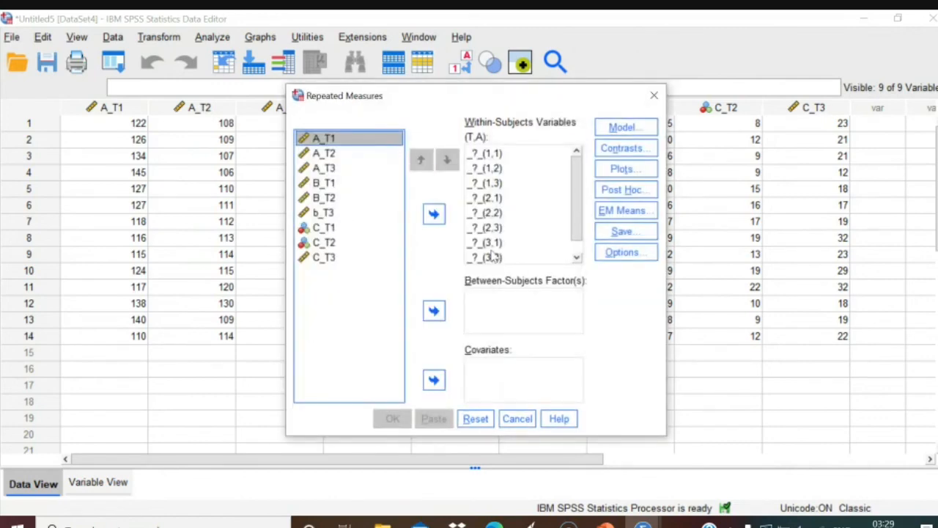
left_click_drag(579, 200, 586, 248)
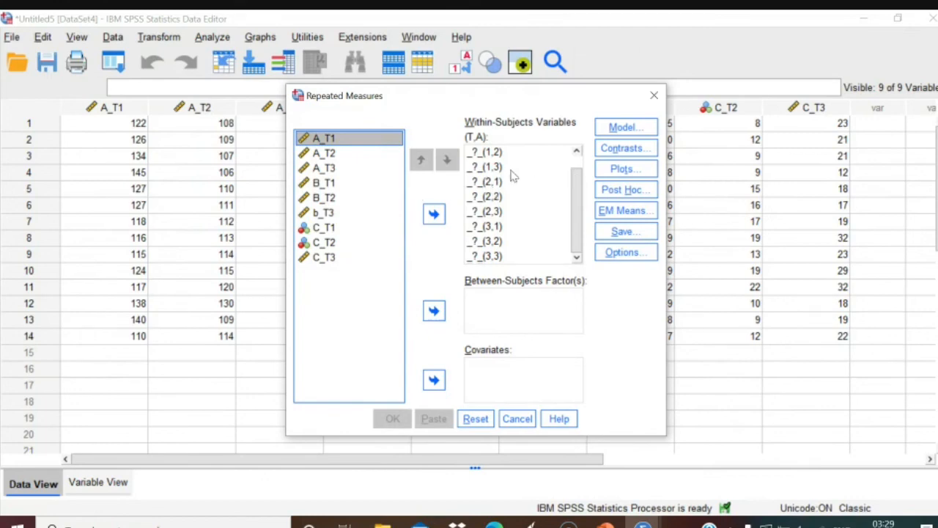
left_click(654, 98)
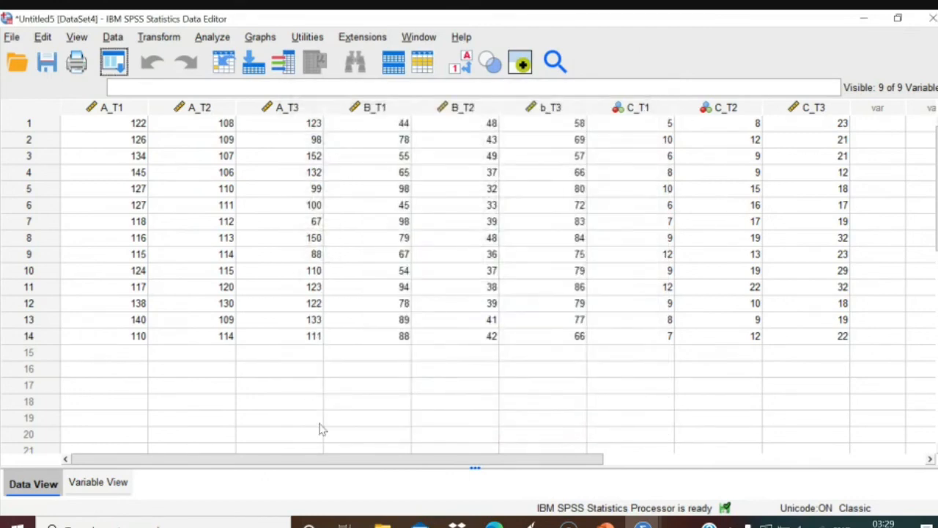
Switch to the Google Meet call window in the browser.
mouse_move(494, 522)
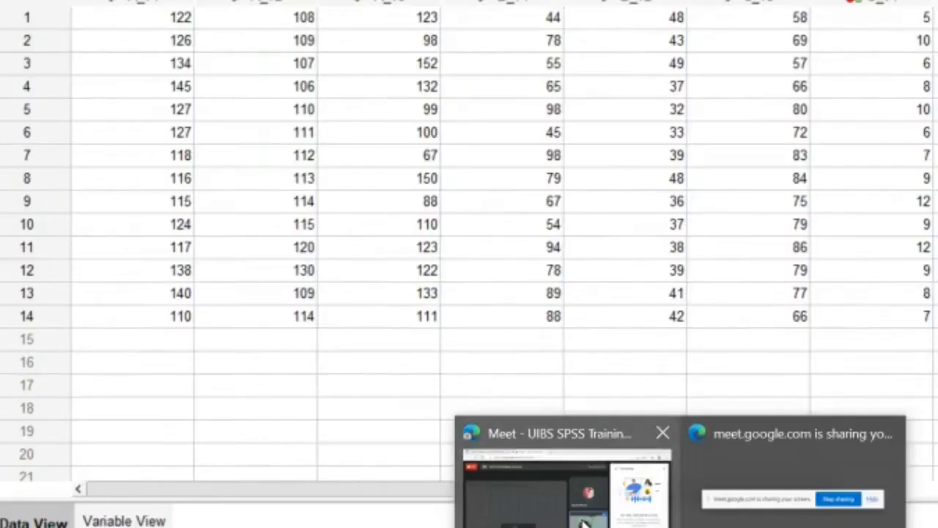
left_click(584, 520)
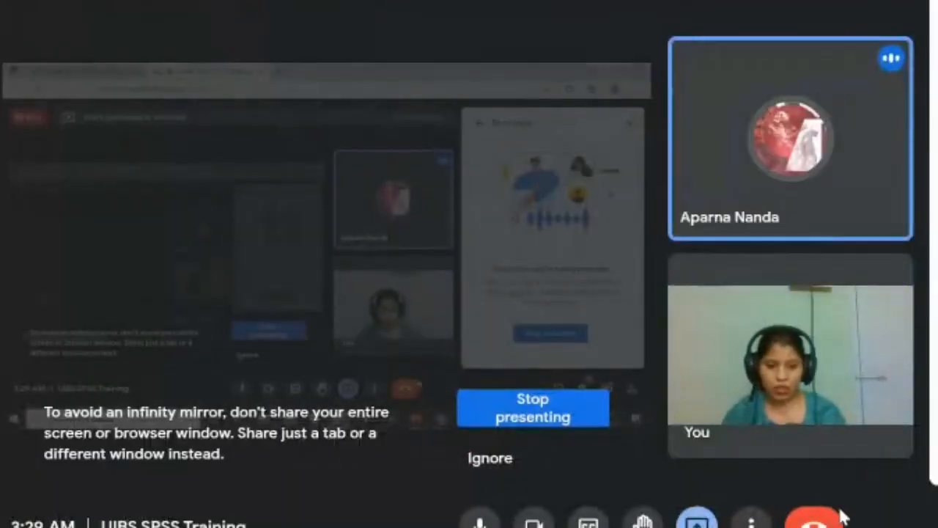